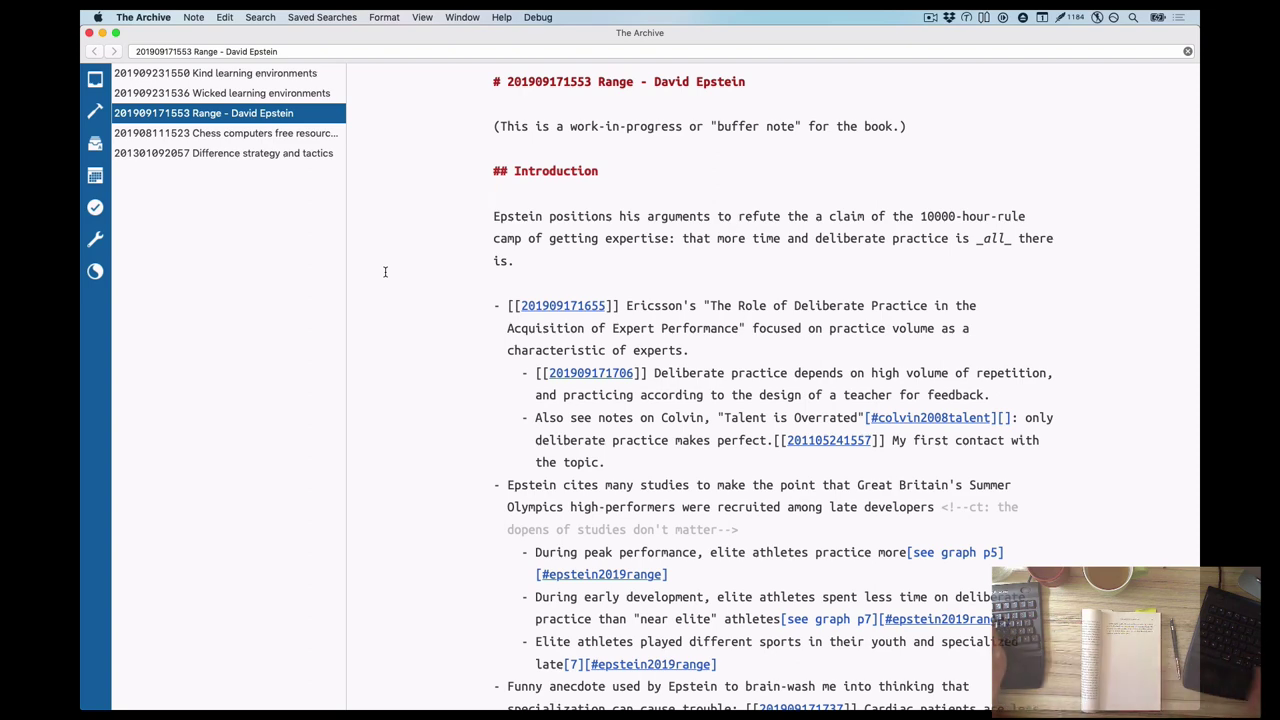
In Emacs, narrow zettelkasten.org to the Video Verzetteling Demo subtree
key("super+Tab")
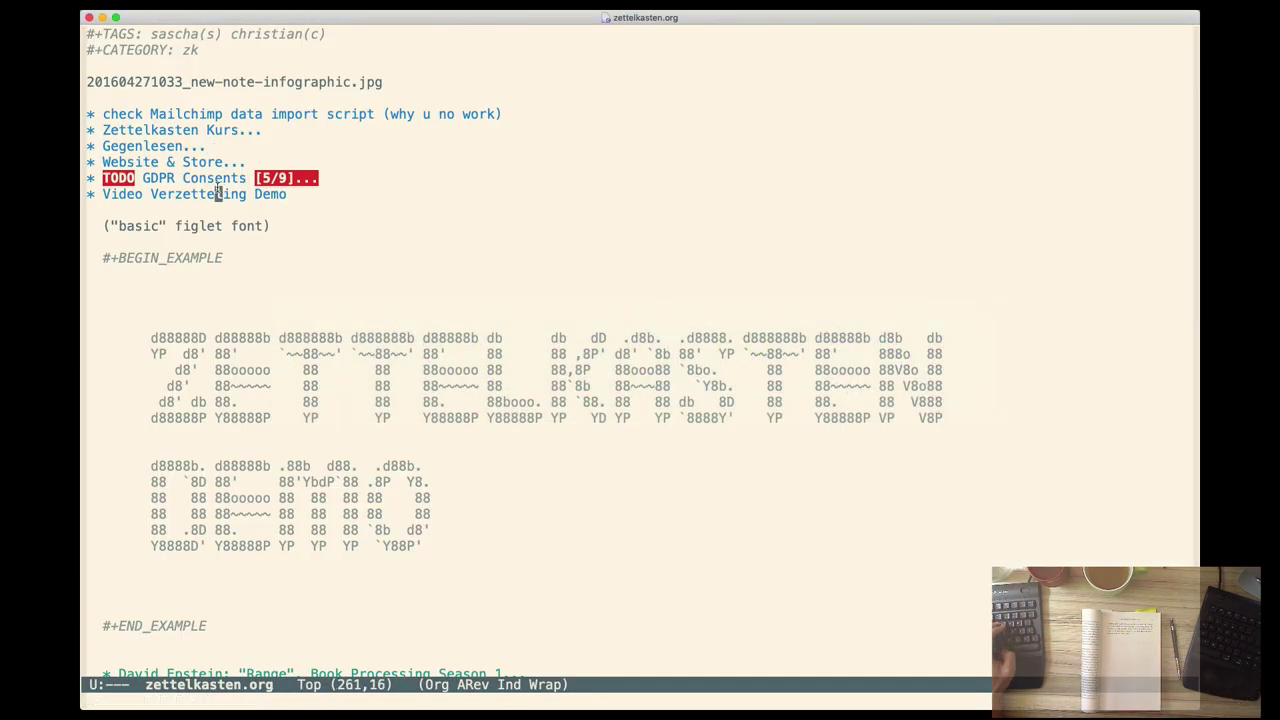
key("ctrl+x")
key("ctrl+n")
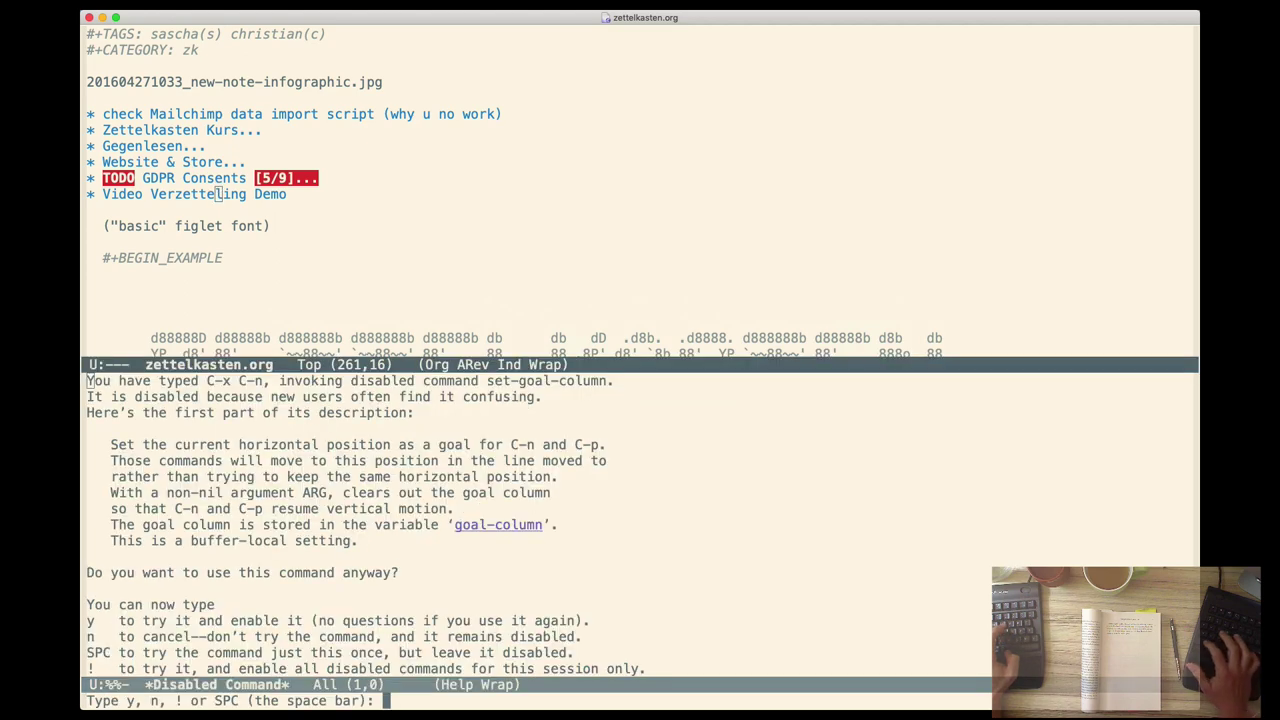
key("ctrl+g")
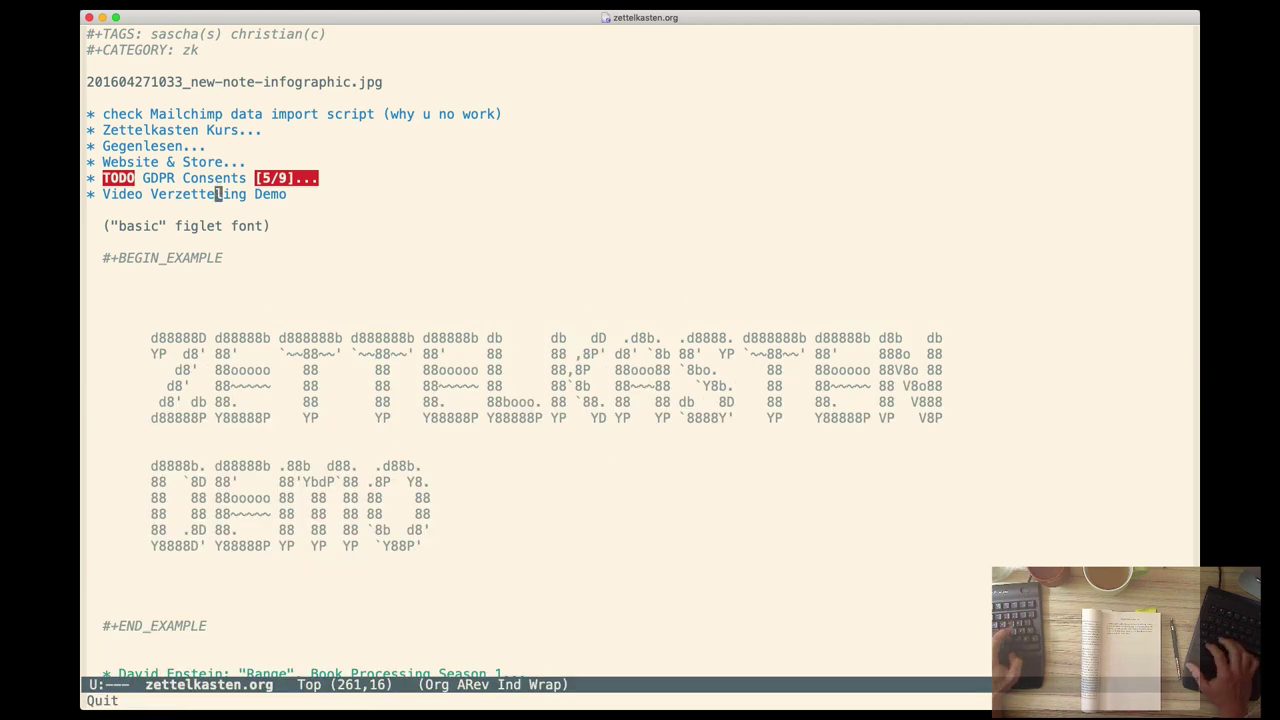
key("ctrl+x")
key("n")
key("s")
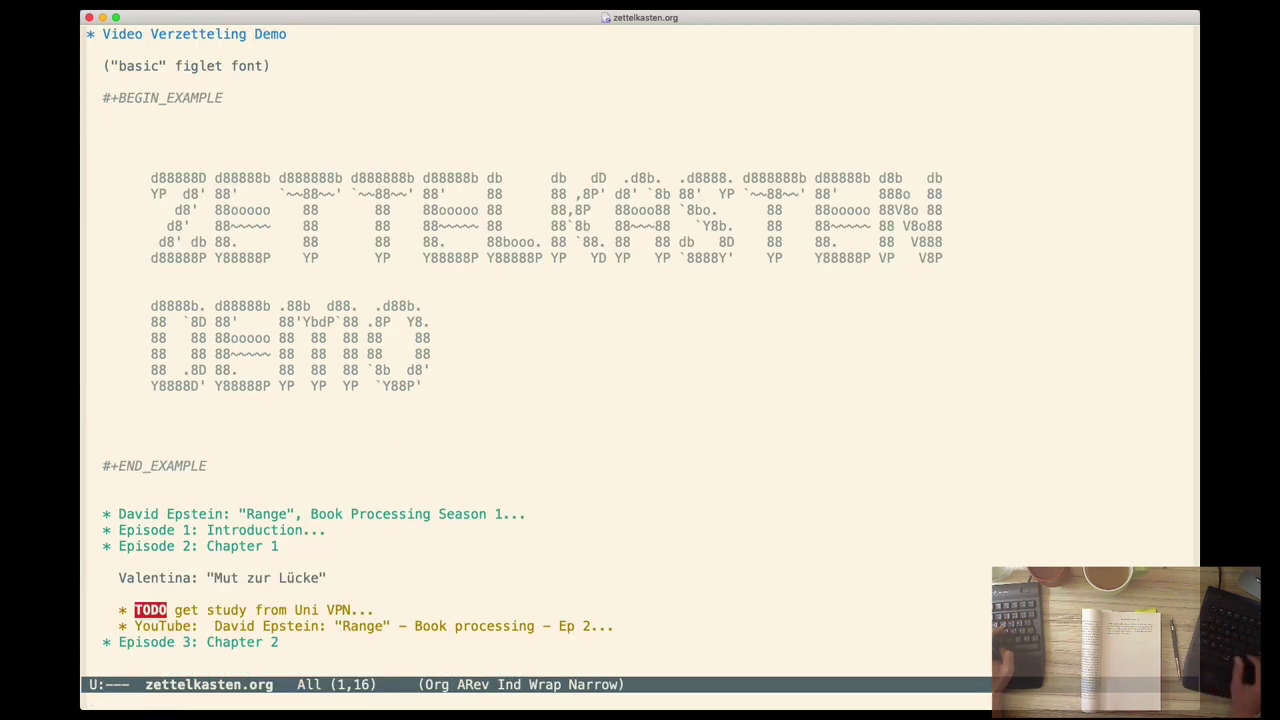
Unfold Episodes 1 and 2 to review their notes, then fold them back up
key("Tab")
key("Tab")
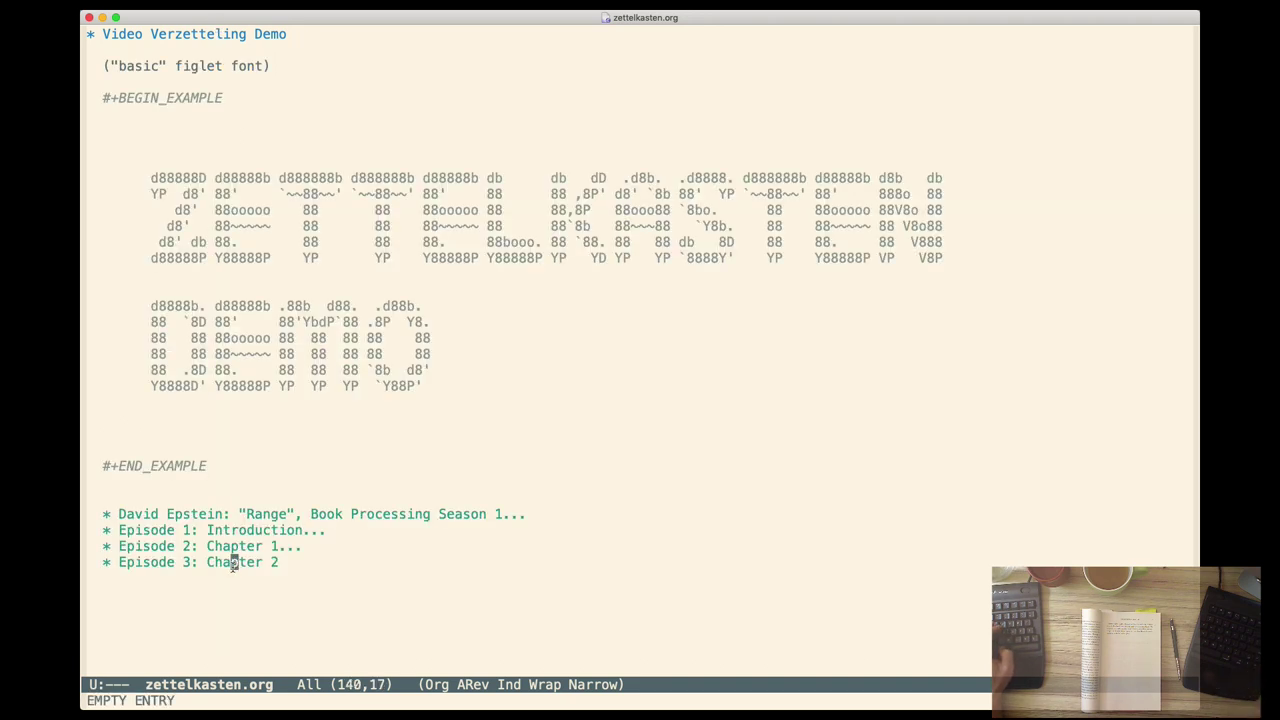
key("ctrl+e")
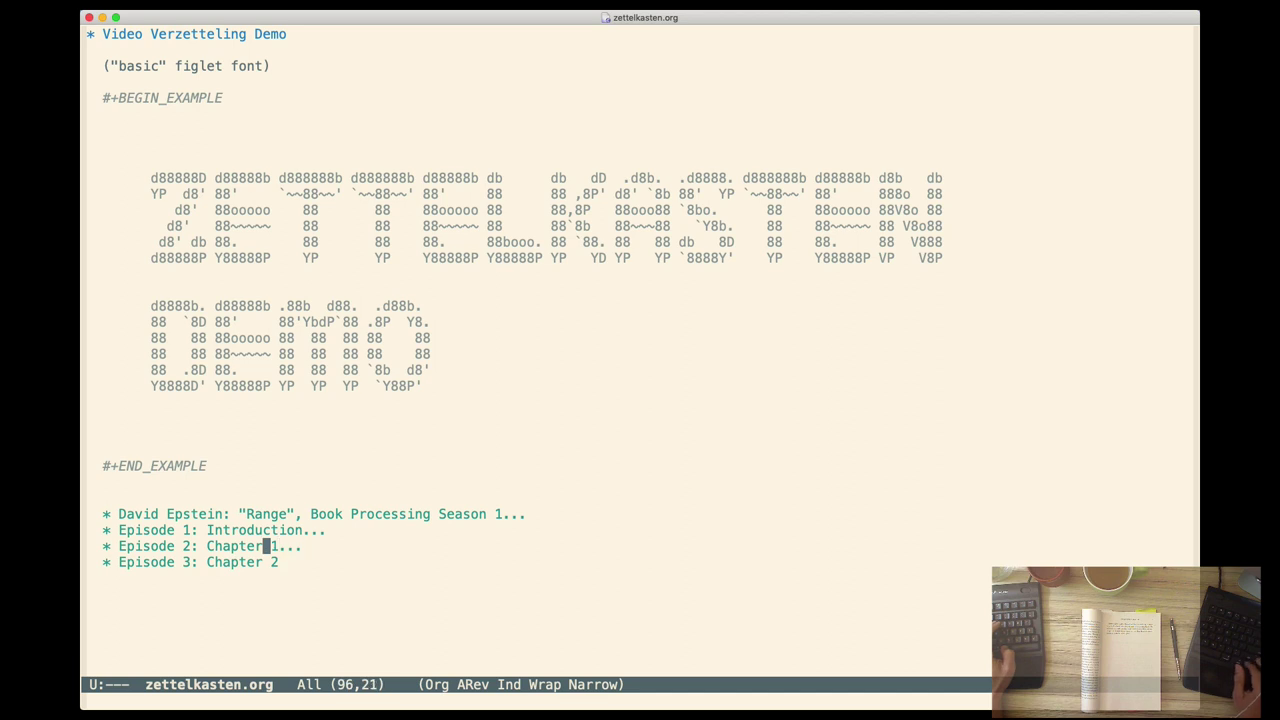
key("Tab")
scroll(180, 573, "down", 1)
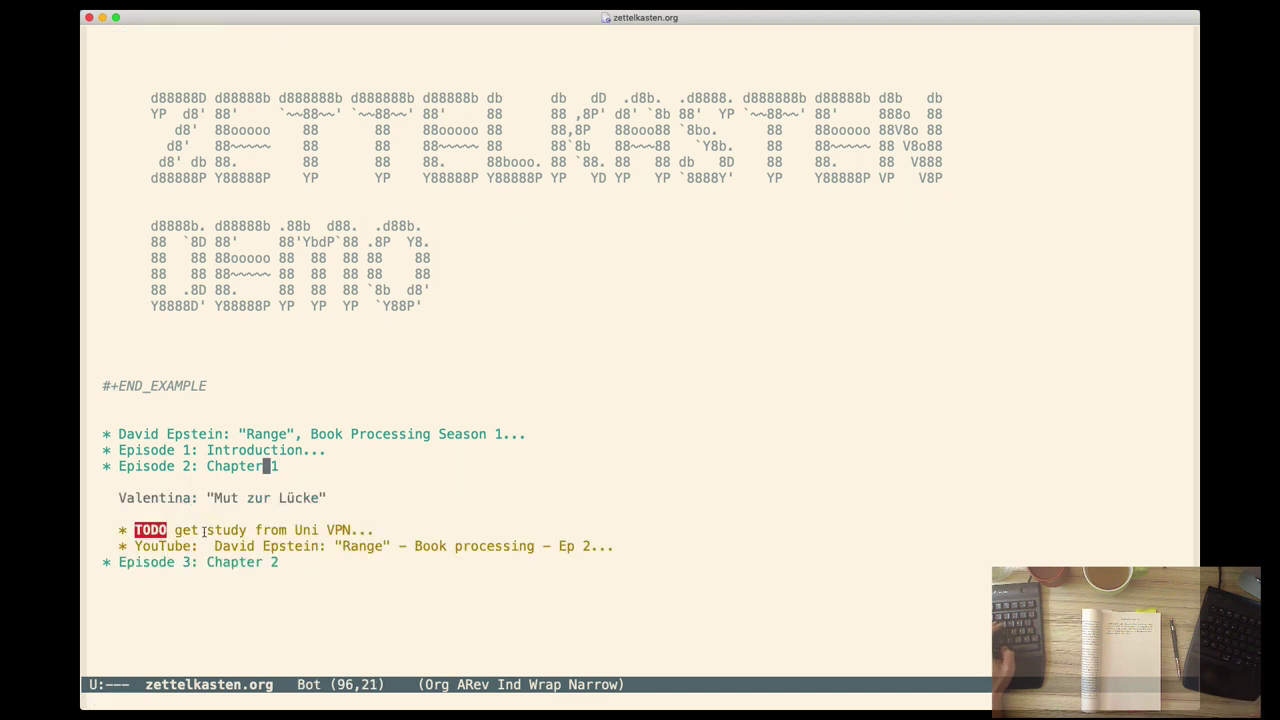
left_click(224, 451)
key("Tab")
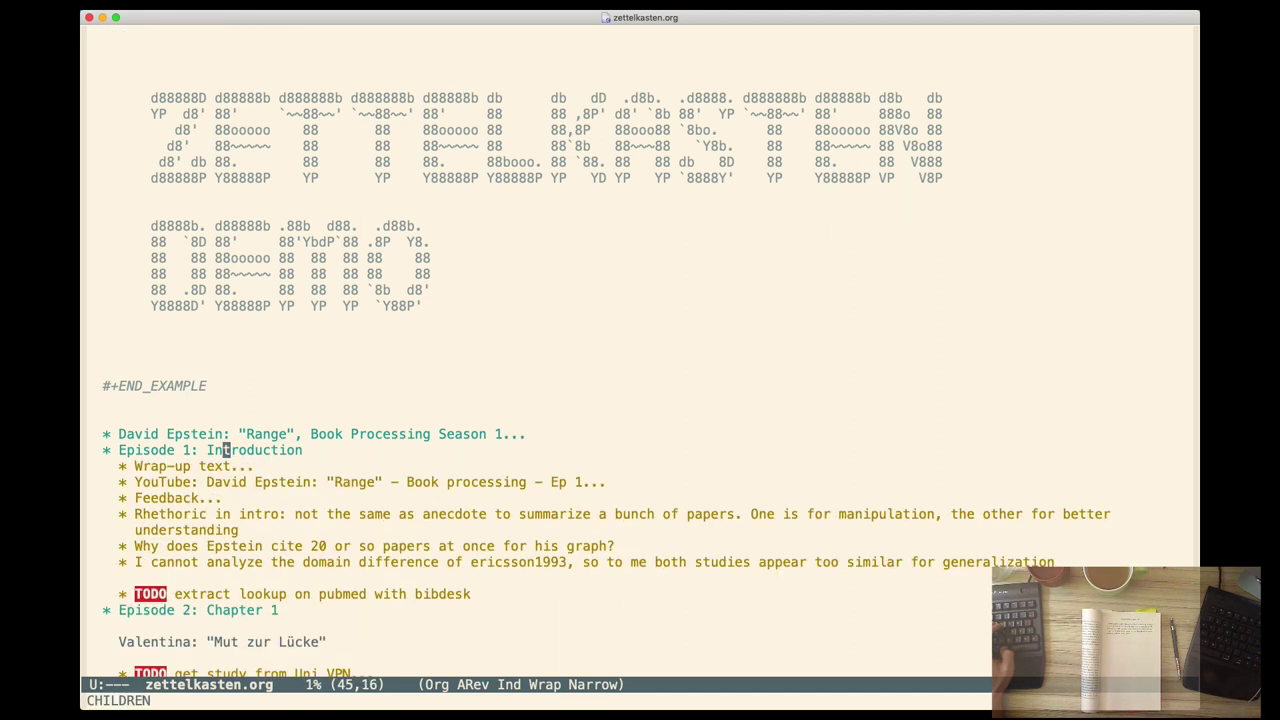
scroll(270, 588, "down", 2)
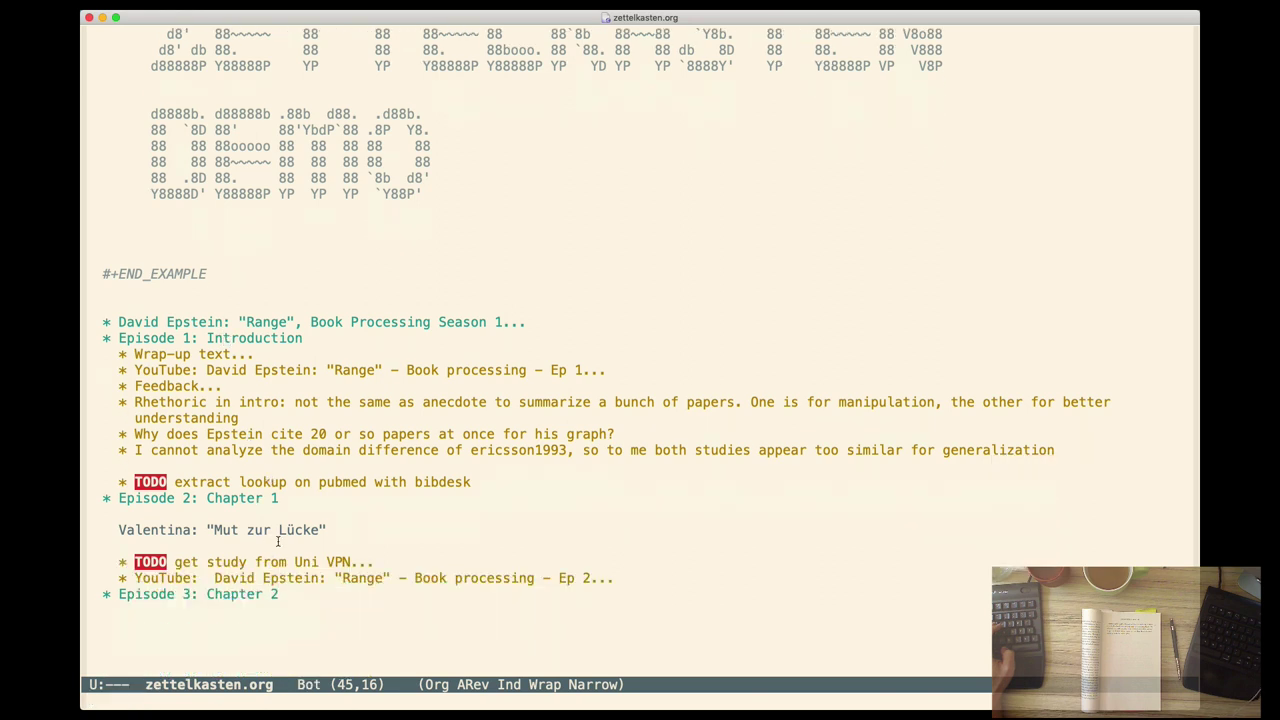
key("Tab")
left_click(226, 354)
key("Tab")
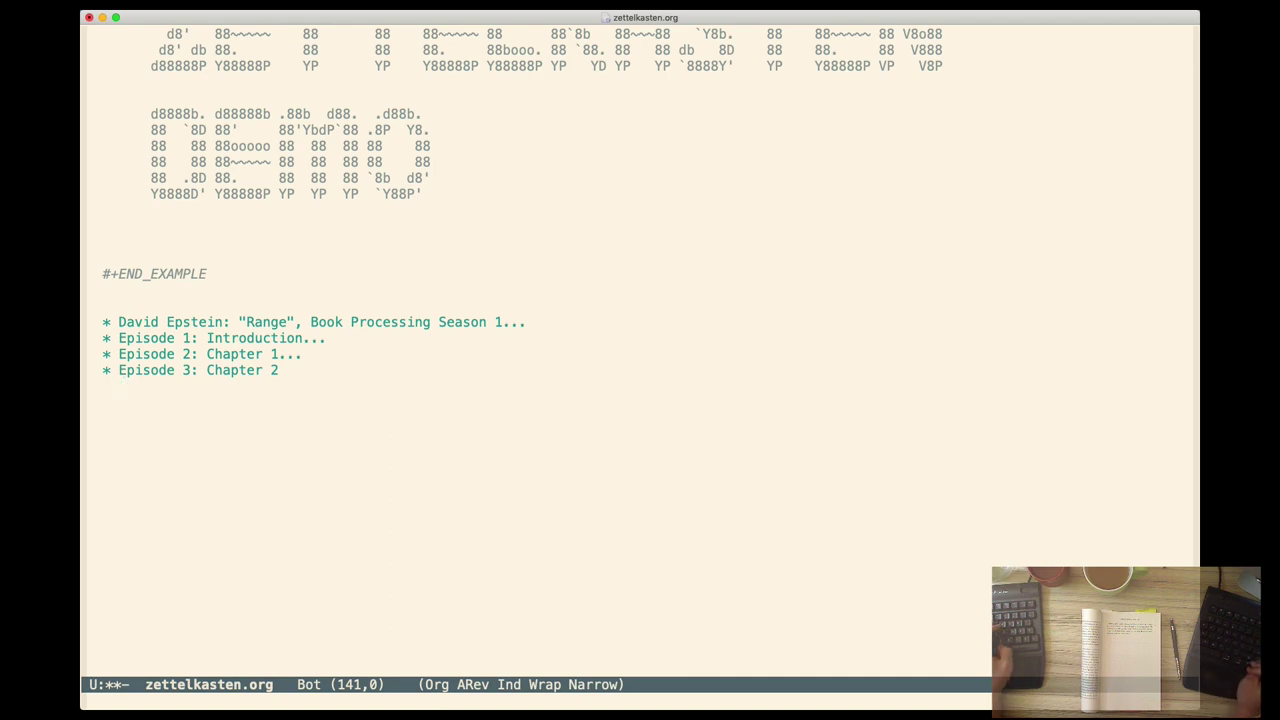
Add the cited quote 'Pretending the world is like gold and chess is comforting…' after the wicked-environments list
key("super+Tab")
scroll(630, 385, "down", 3)
scroll(630, 385, "up", 5)
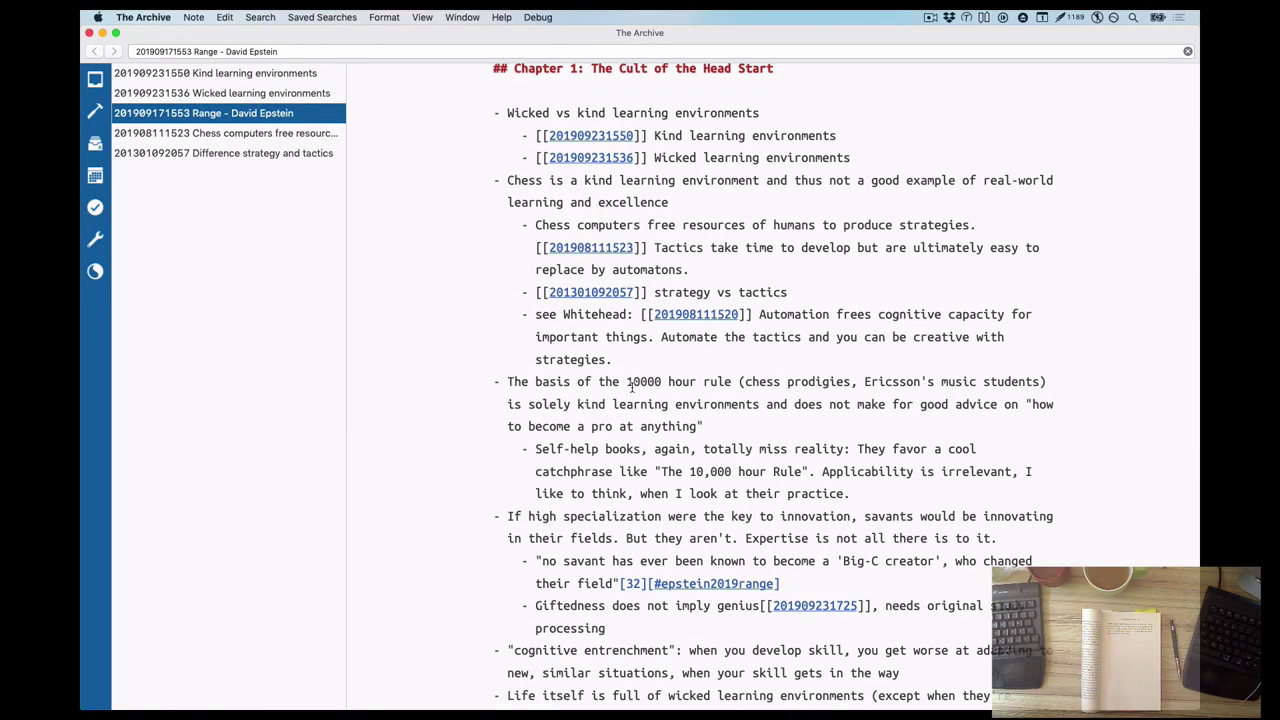
scroll(630, 385, "down", 5)
left_click(560, 492)
type("- > Pretending the world is like gold and chess is comforting. It makes for a tidy kind-world message, and some very compelling books.")
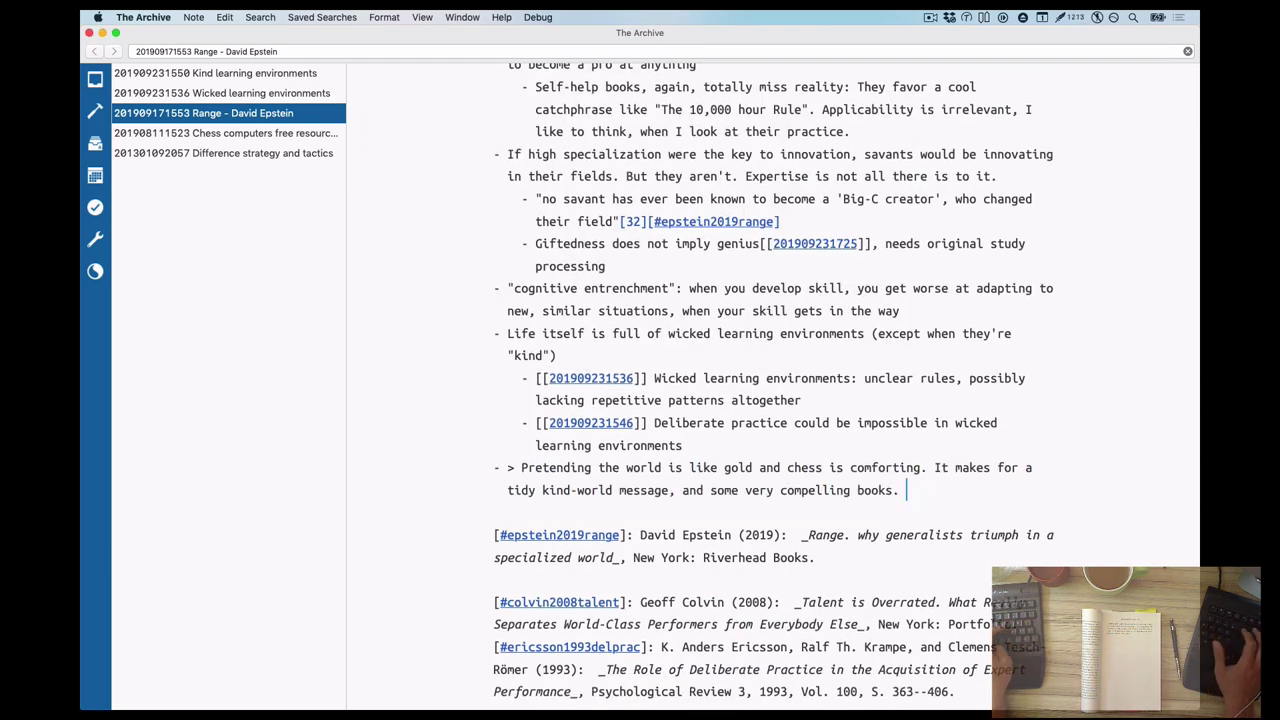
key("ctrl+alt+super+q")
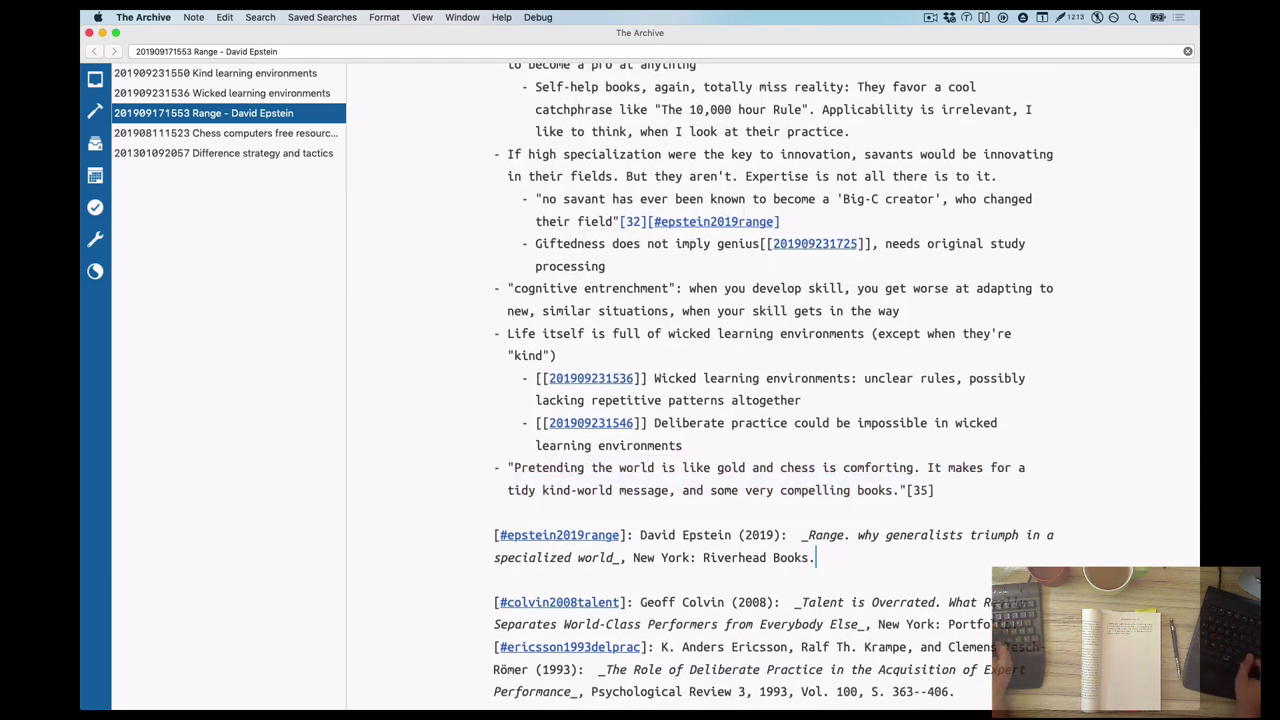
key("BackSpace")
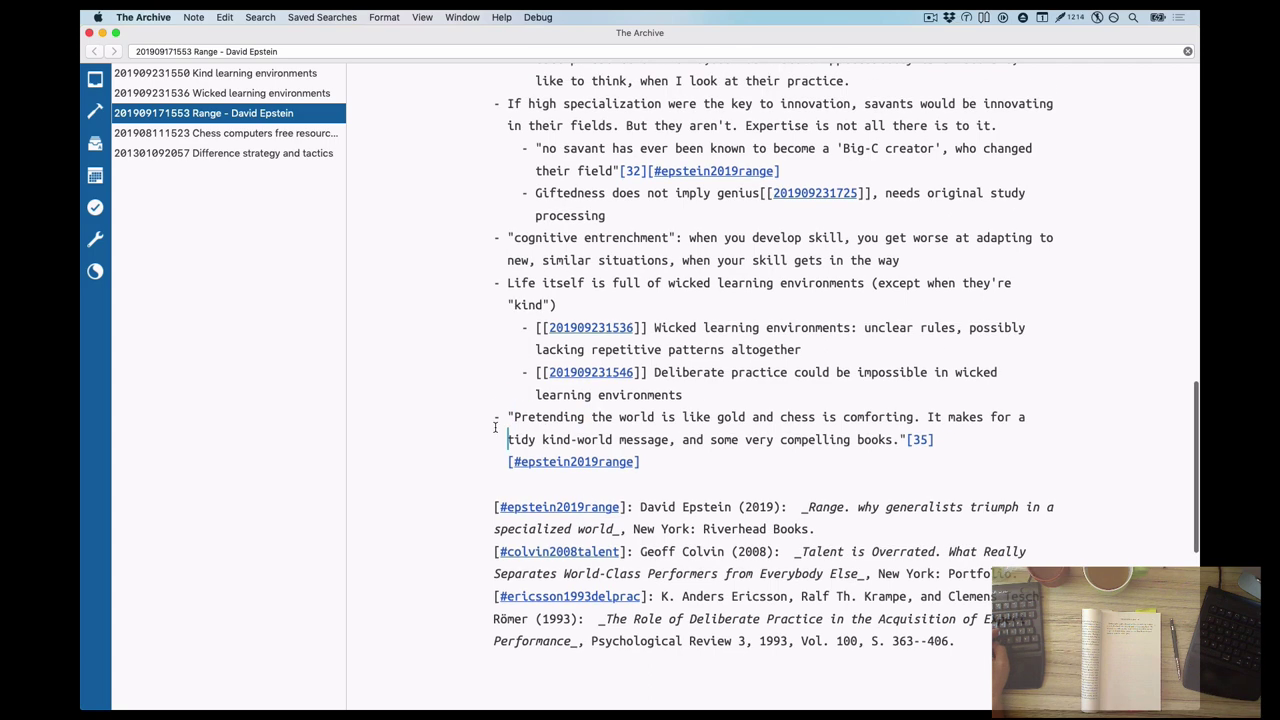
Add the rebuttal 'But it's not accurate to model your reality after this.' and heading '## Chapter 2: How the Wicked World Was Made'
left_click(866, 458)
type("But it's not accurate to model your reality after this.")
key("Return")
key("Return")
type("## Chapter 2: Ho")
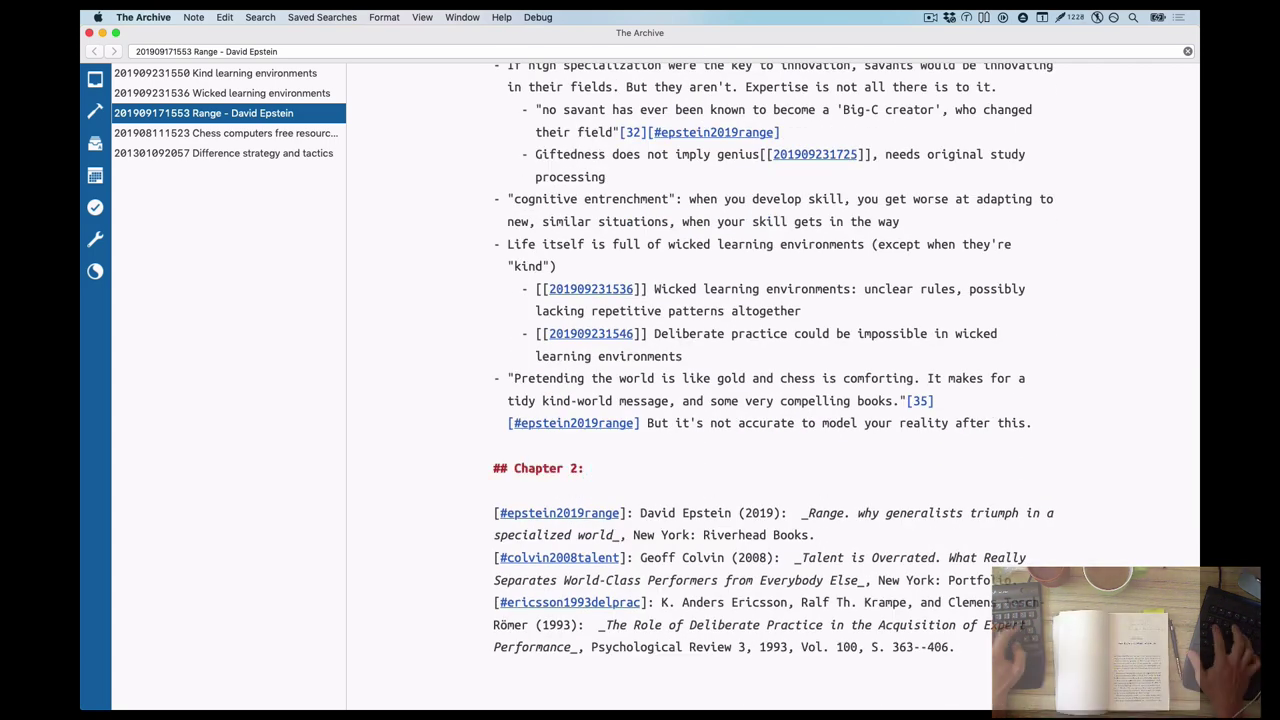
type("w the Wicked World Was Made")
key("Return")
key("Return")
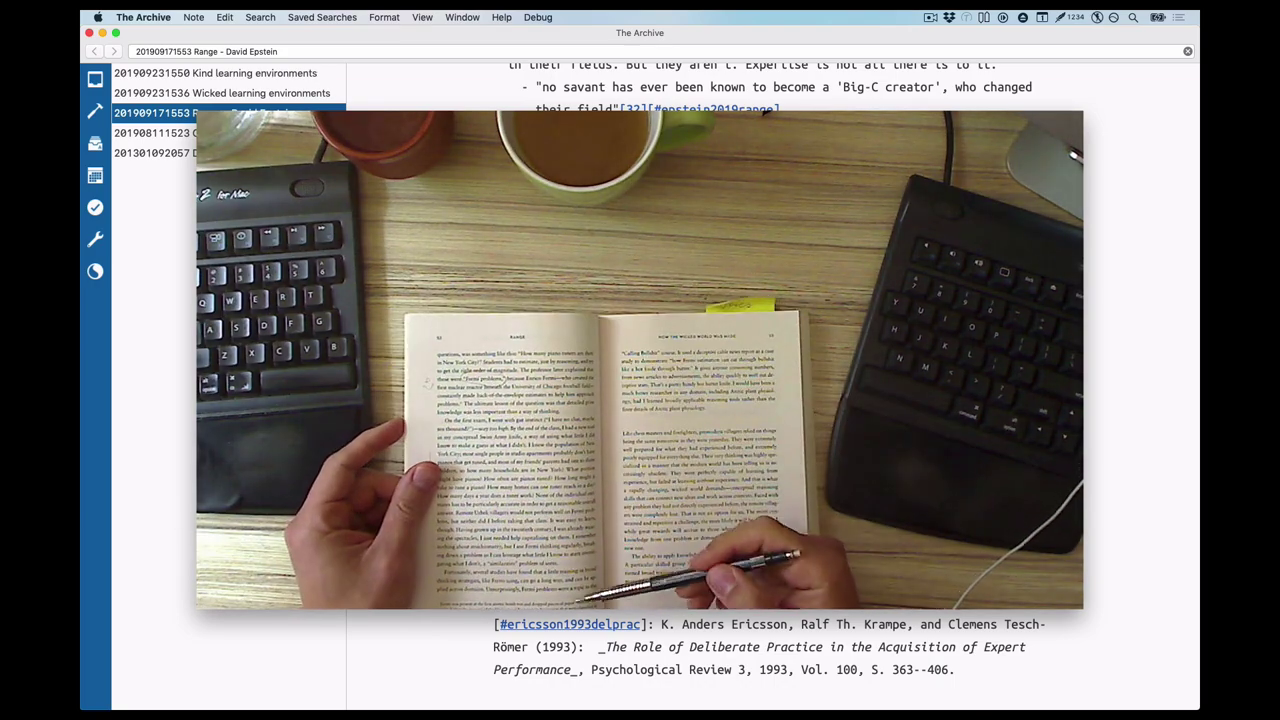
Type the premodern/modern forest-and-trees quote with its [44][#epstein2019range] citation
left_click(968, 17)
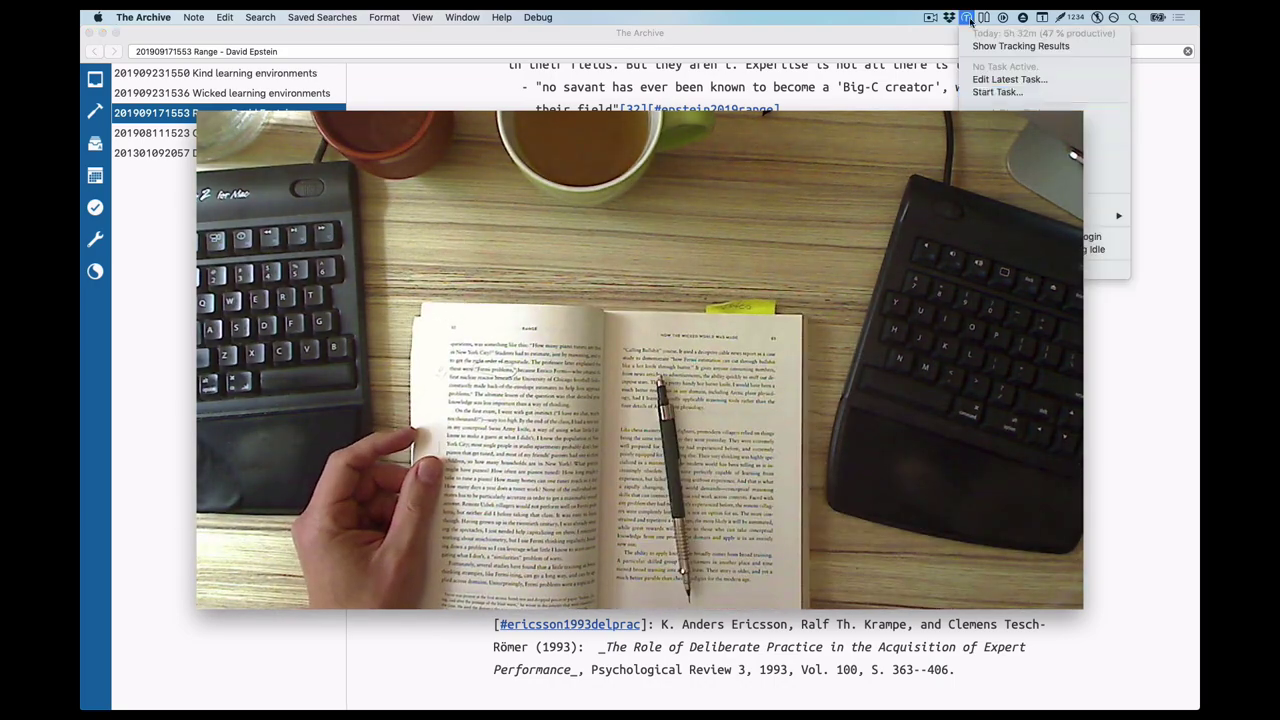
key("Escape")
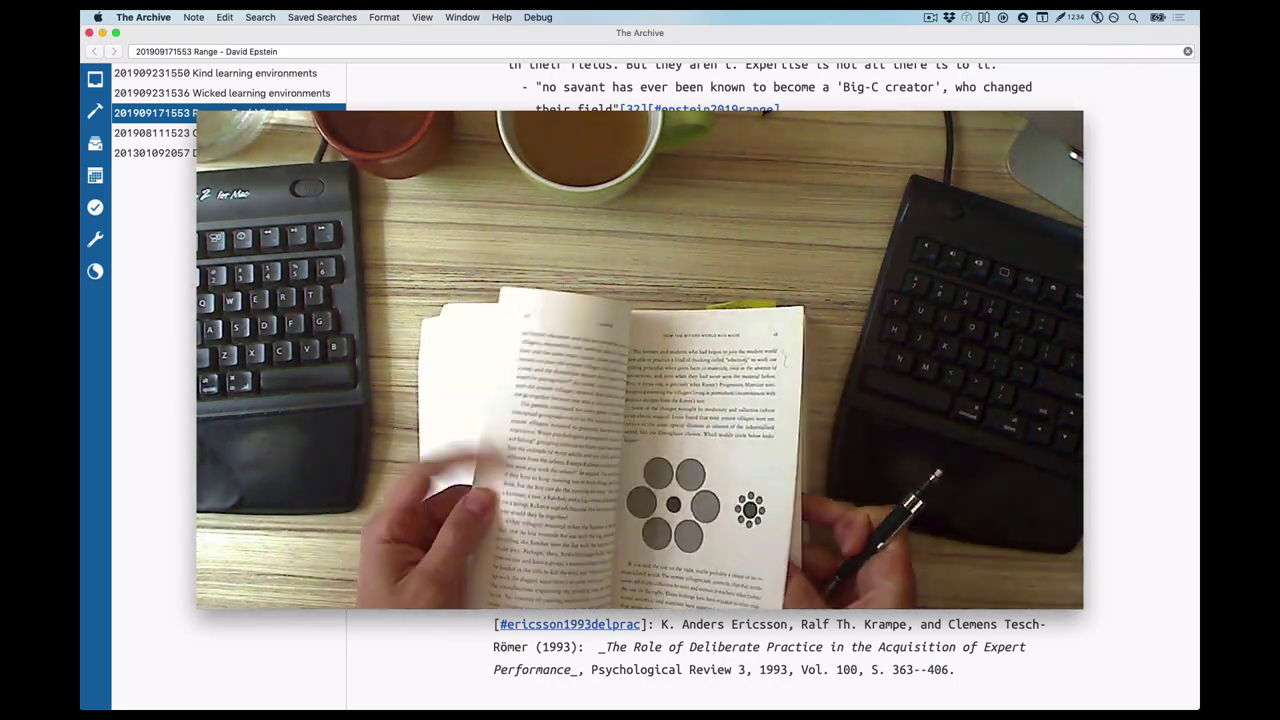
type("To use a common metaphor, promod")
key("BackSpace")
key("BackSpace")
key("BackSpace")
key("BackSpace")
type("emodern people miss the forest for th etrees; modern people miss the trees for the forest.[44]")
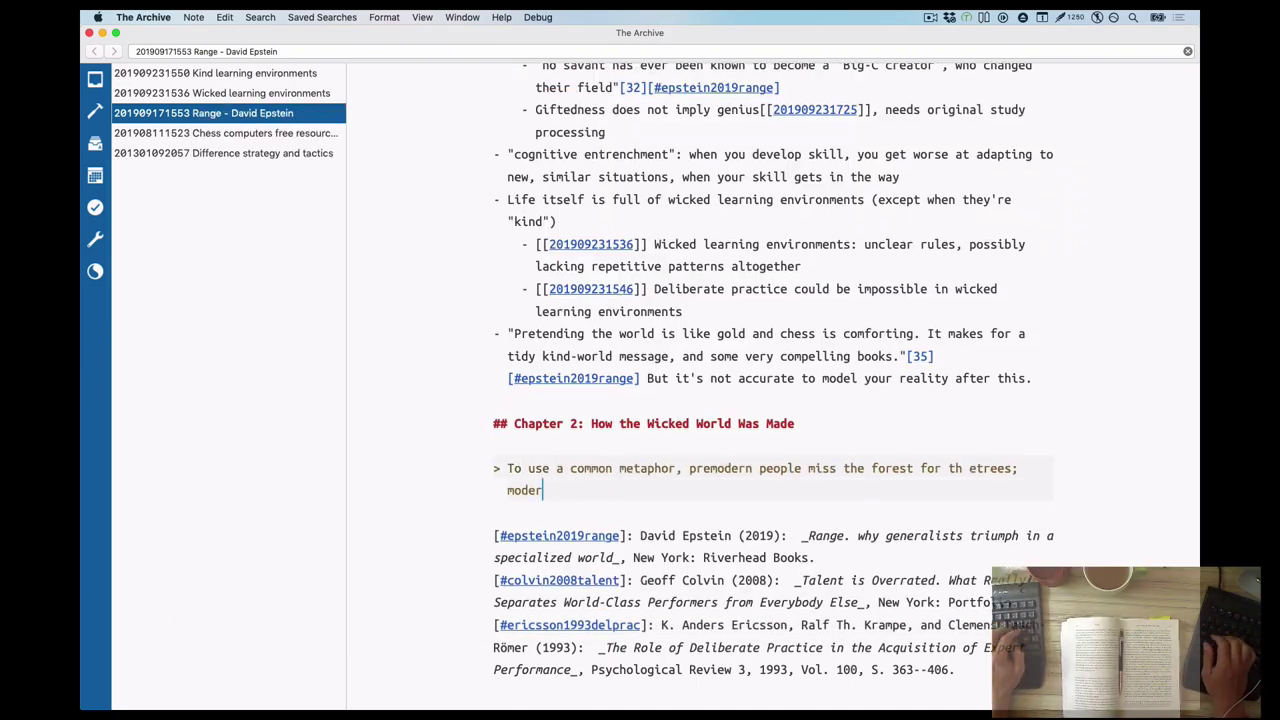
key("super+c")
key("Up")
key("Up")
key("End")
key("super+v")
key("Down")
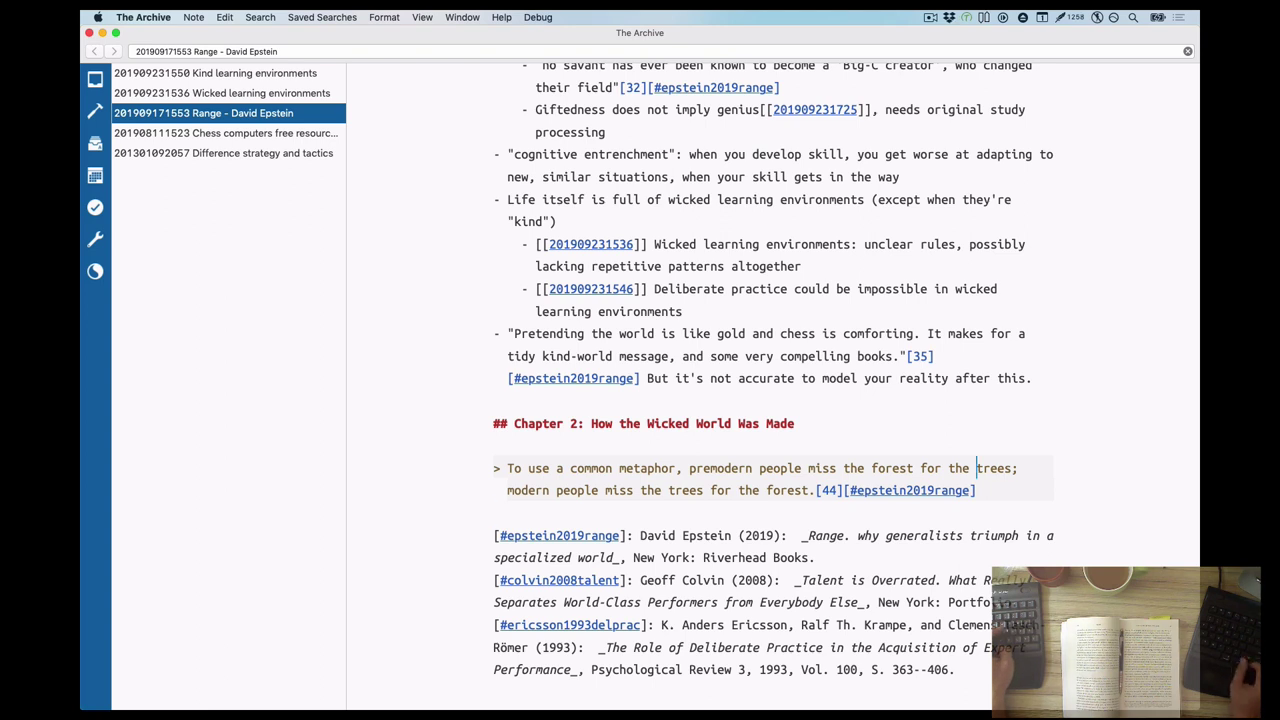
Add Chapter 2 bullets on abstract thinking without tools, Eduction, and Fermi-problems
key("Up")
key("Up")
key("Return")
key("Return")
key("Up")
type("- Modern world favors abstrac")
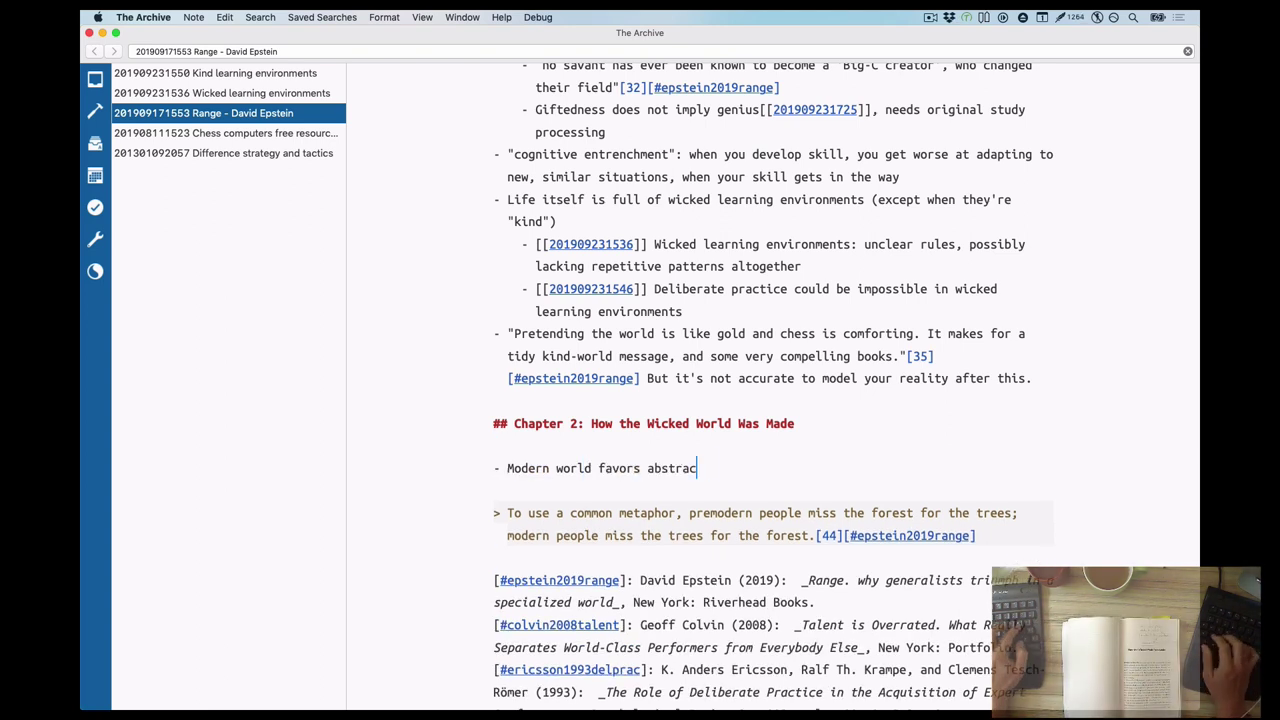
type("t thinking but doesn't teach the necessary tools")
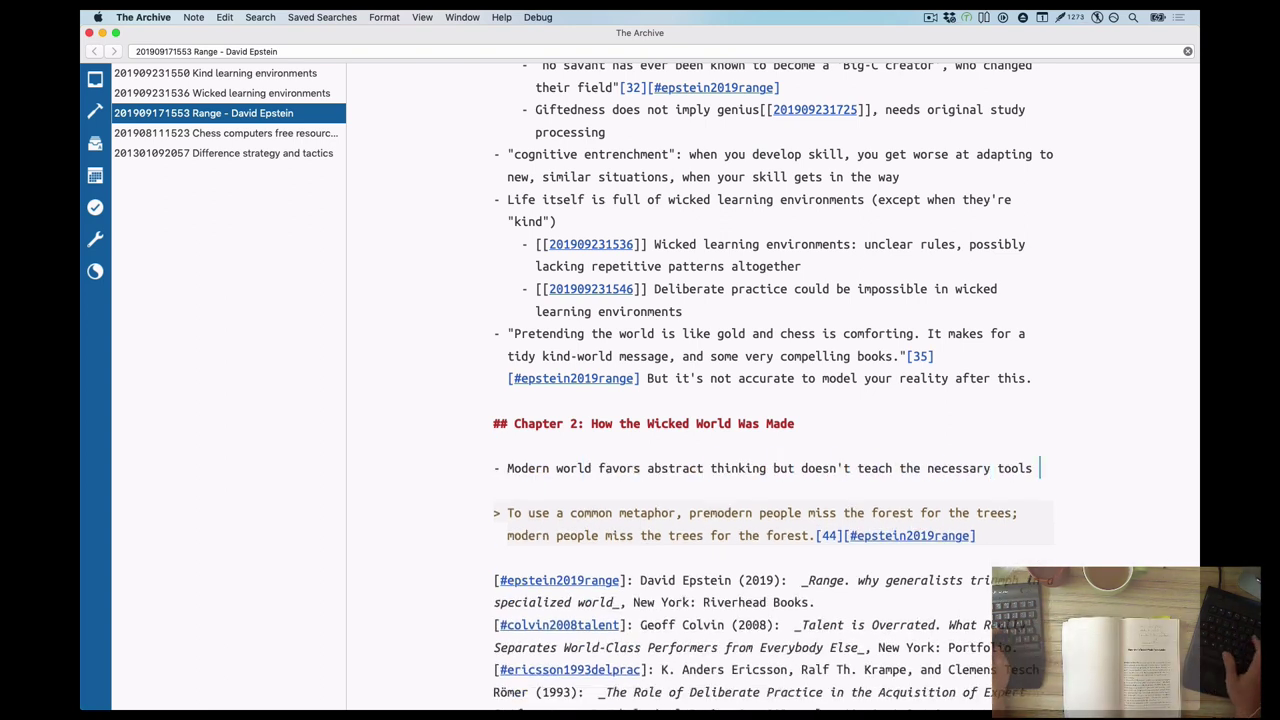
key("Return")
type("Fermi-problems")
key("Up")
key("Return")
type("Eduction")
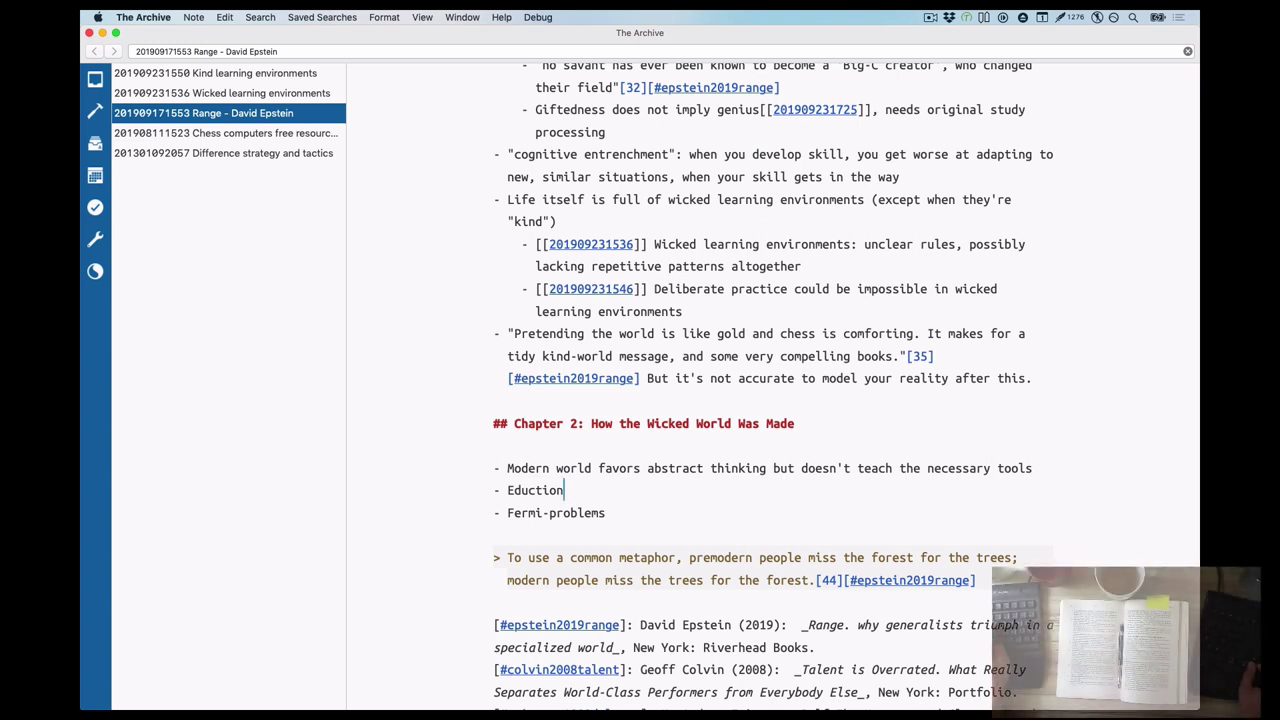
key("super+shift+e")
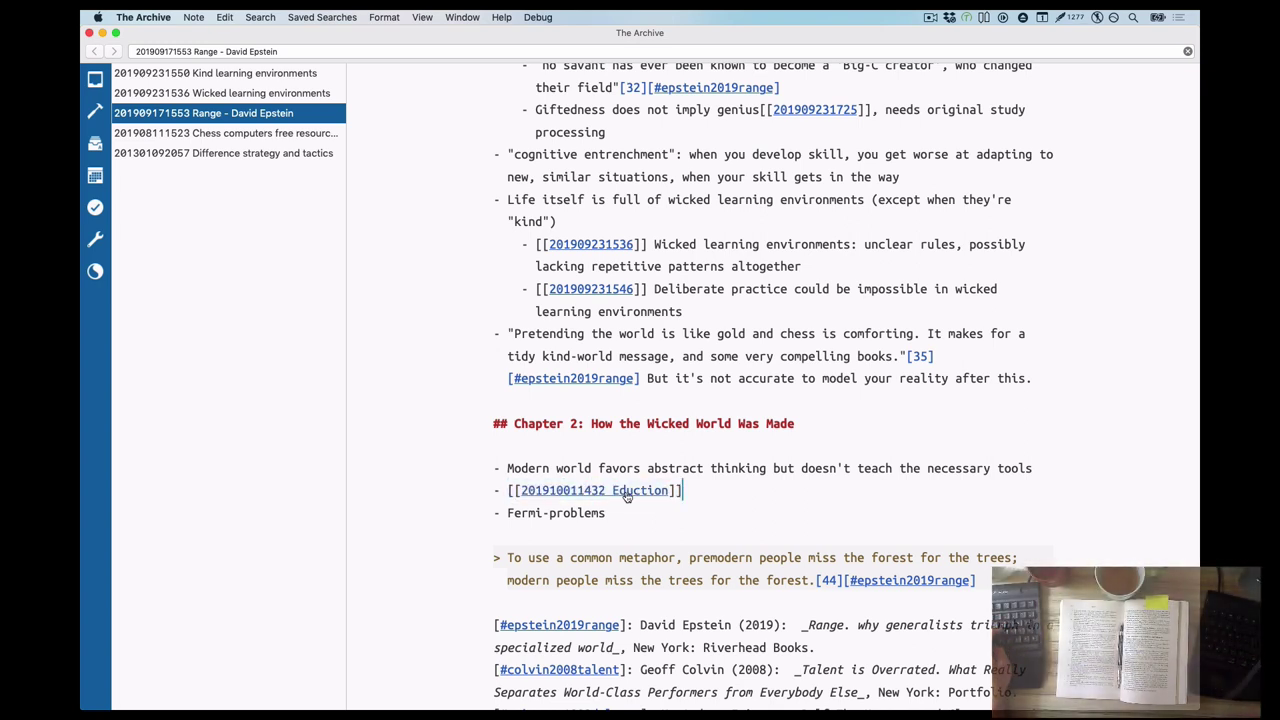
left_click(623, 491)
type("# 201910011432 Eduction")
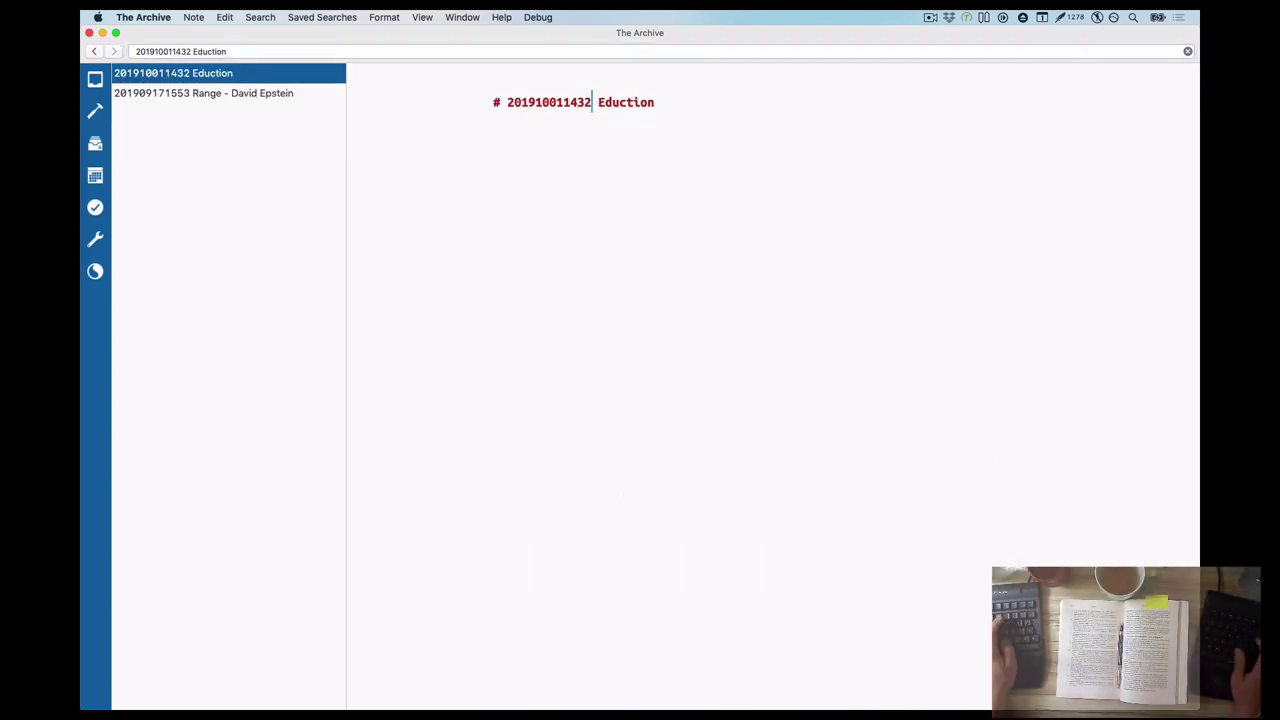
key("Return")
key("Return")
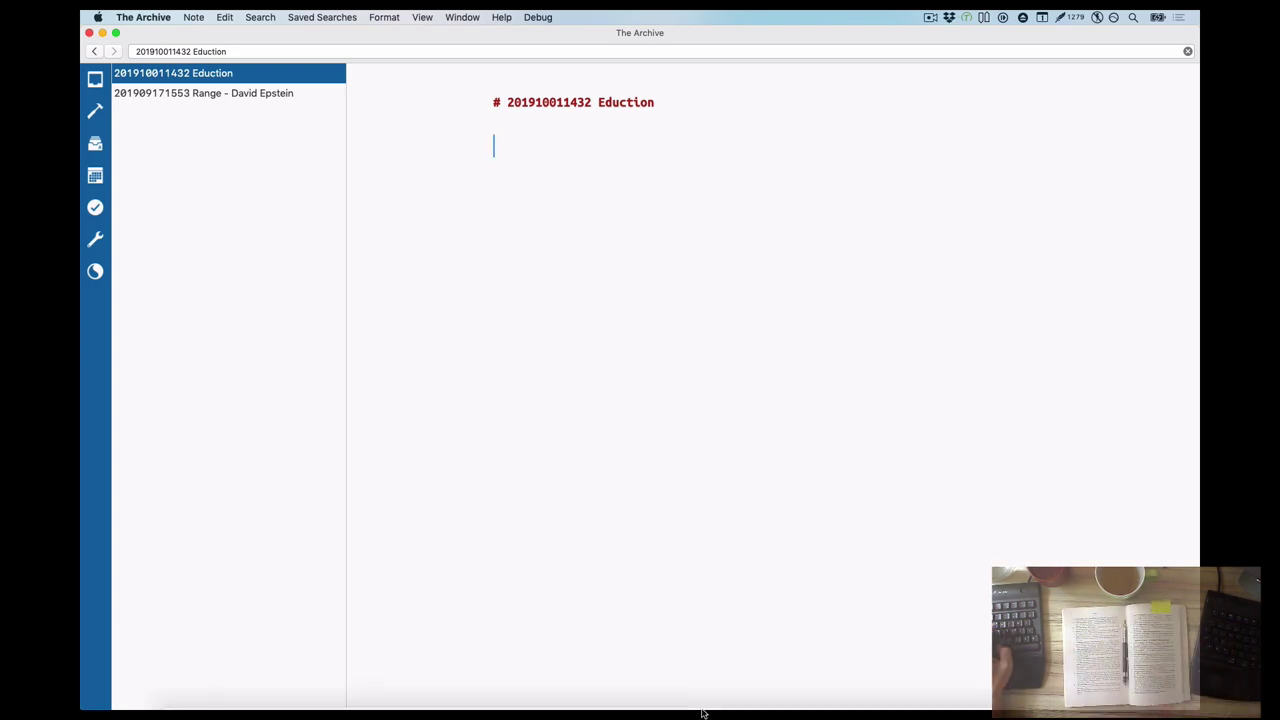
Search for Flynn's "does your family make you smarter" and open its Raven's revolution chapter on Cambridge
left_click(226, 683)
type("flynn \"does your family make you smarter\"")
key("Return")
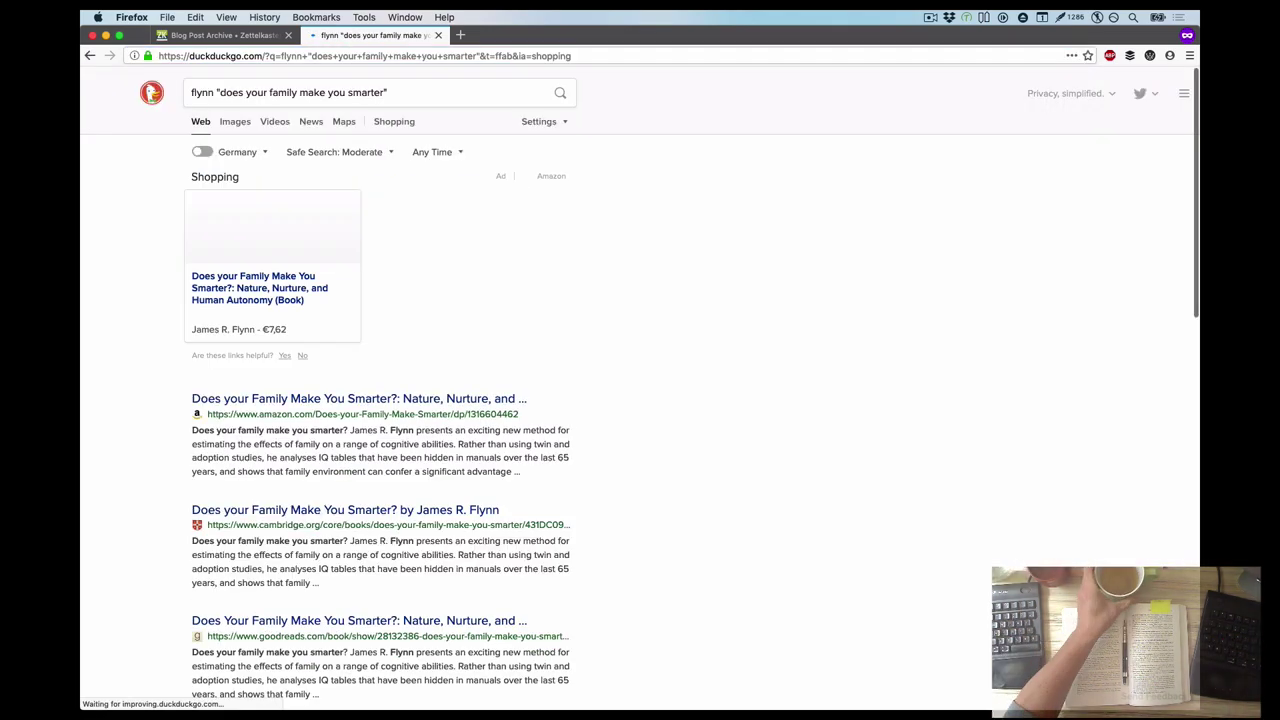
left_click(432, 489)
scroll(432, 489, "down", 15)
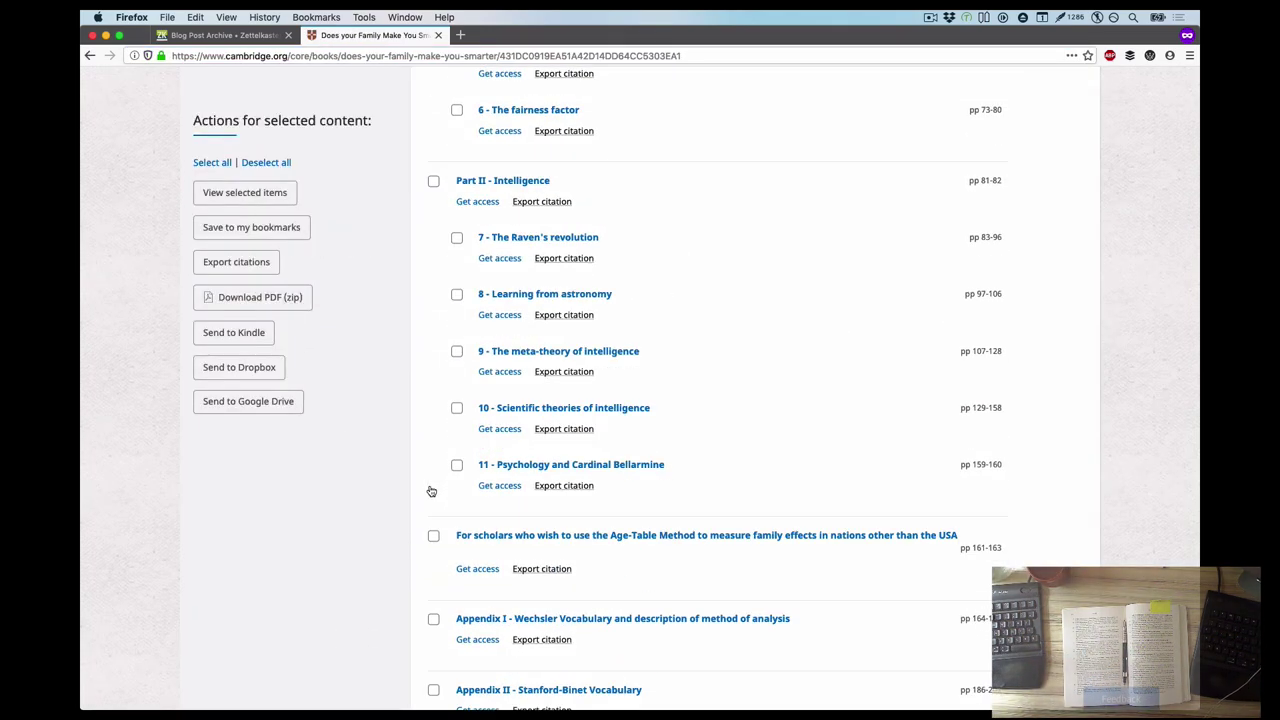
left_click(520, 160)
scroll(530, 418, "down", 5)
scroll(437, 240, "up", 2)
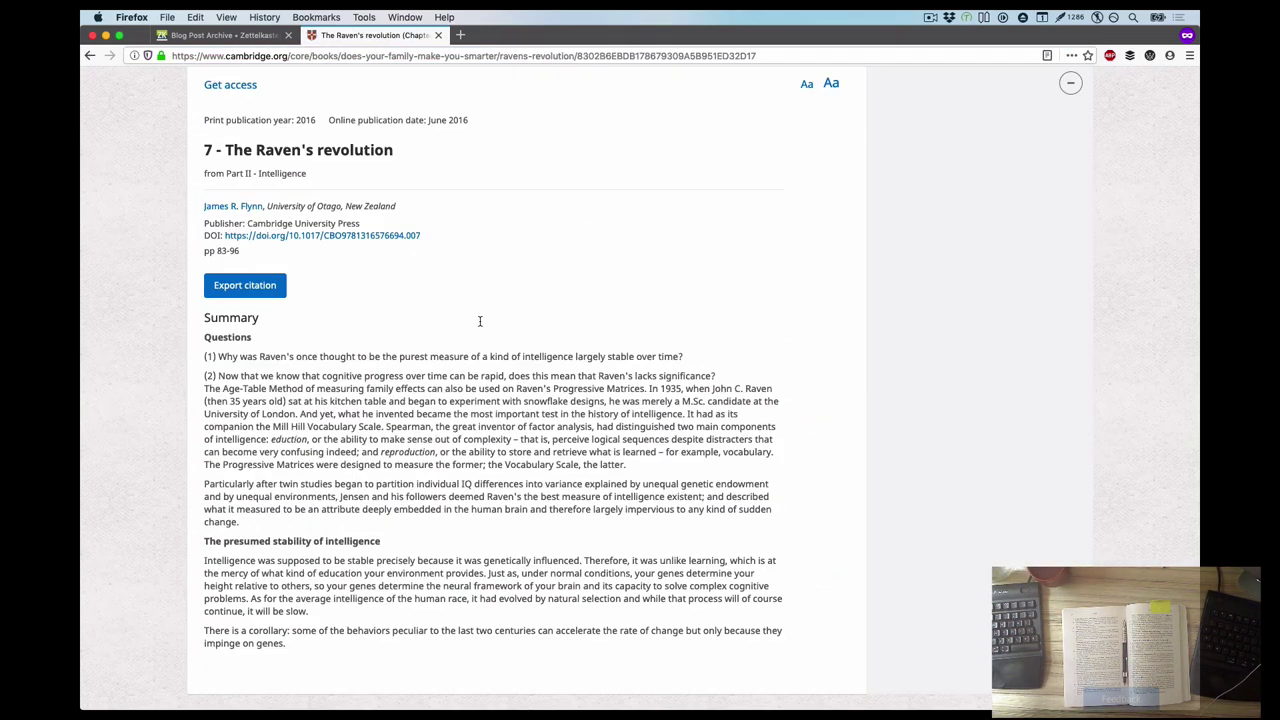
scroll(654, 427, "down", 3)
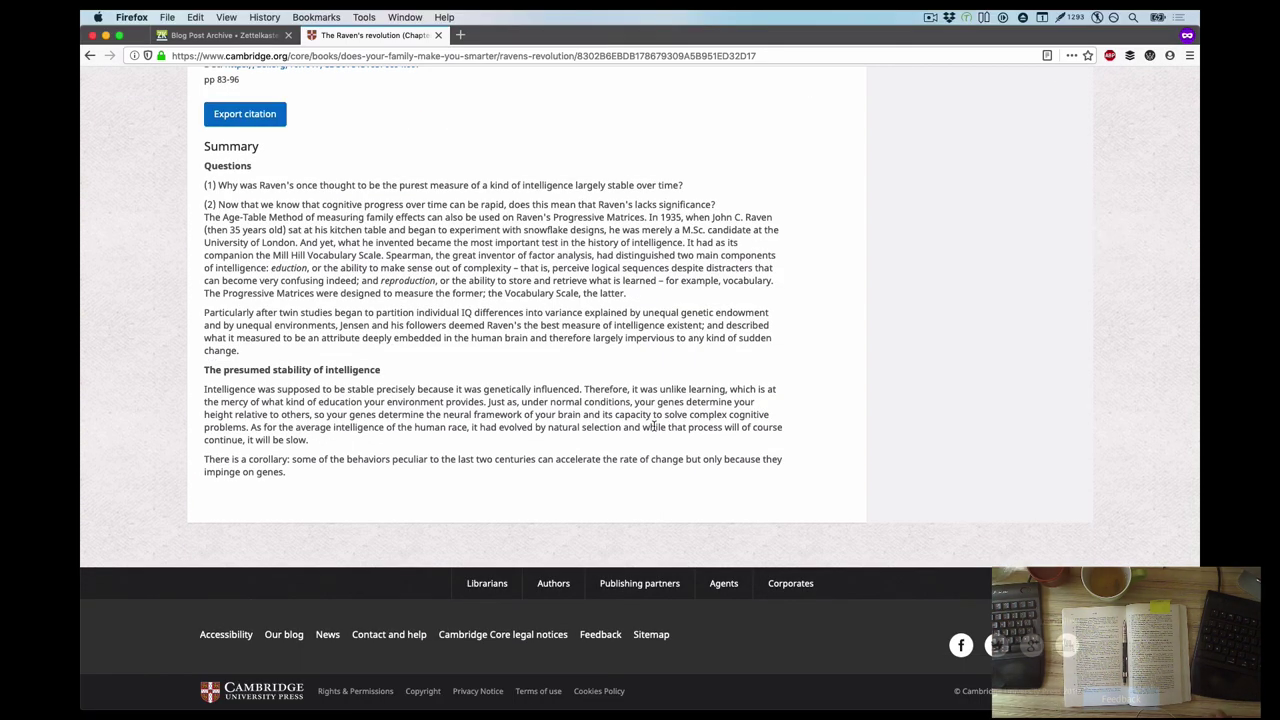
Read the enlarged chapter PDF, then return to the browser
key("super+Tab")
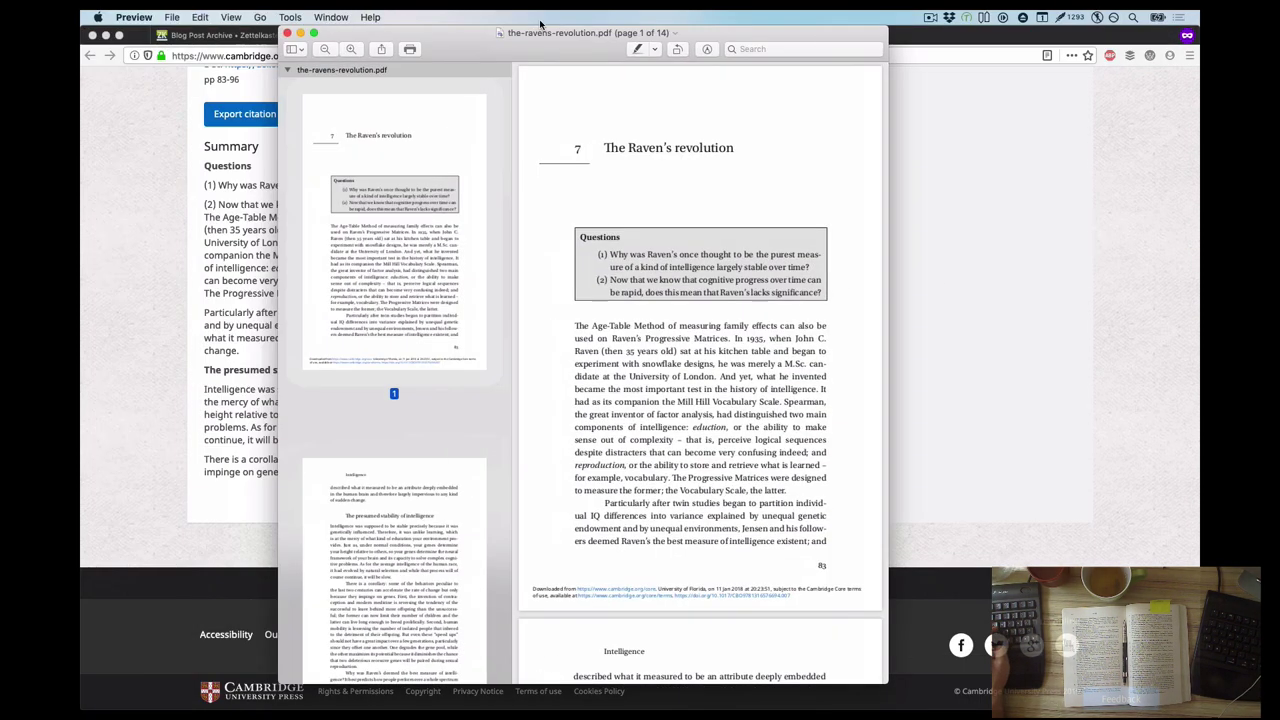
double_click(700, 416)
key("super+plus")
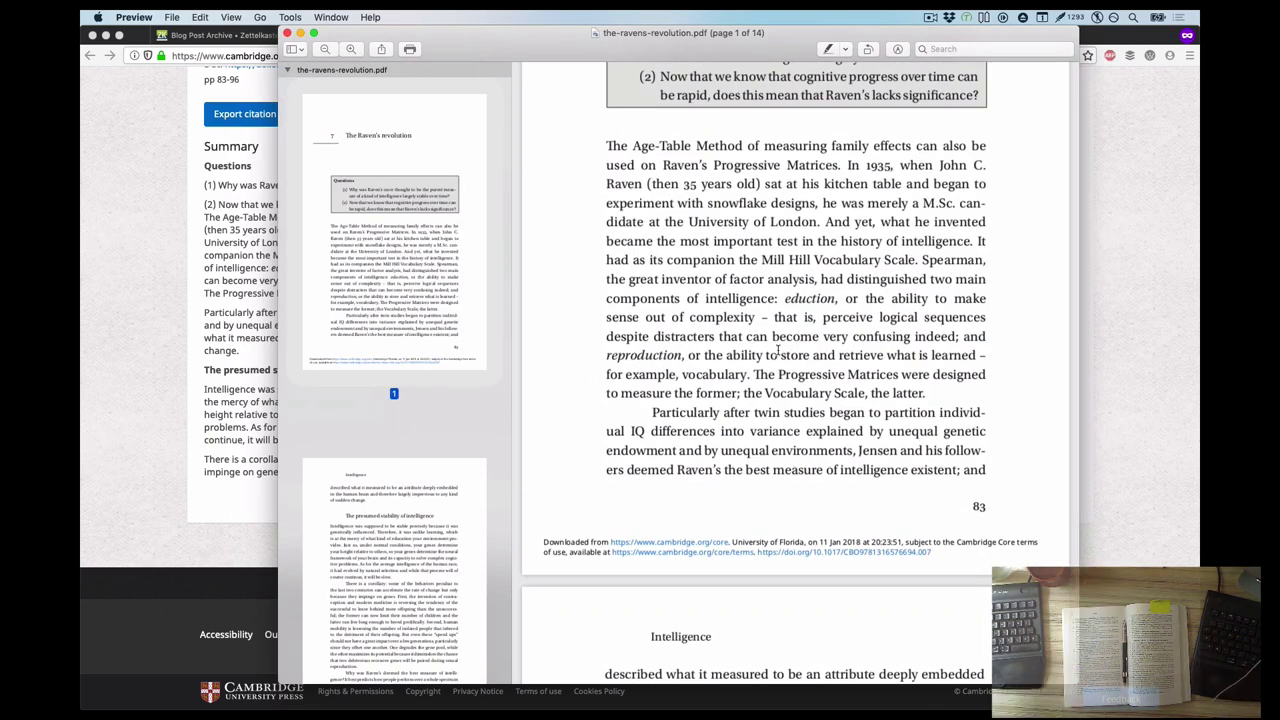
scroll(777, 349, "down", 10)
key("super+Tab")
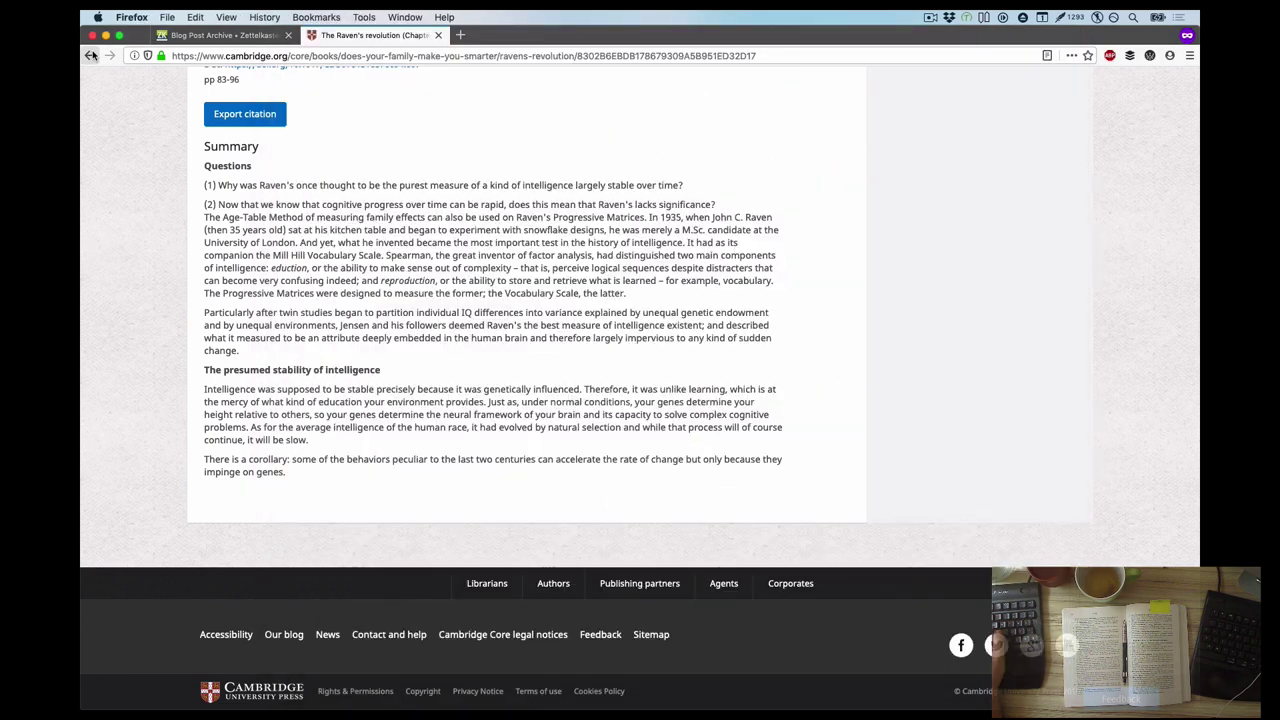
key("super+Left")
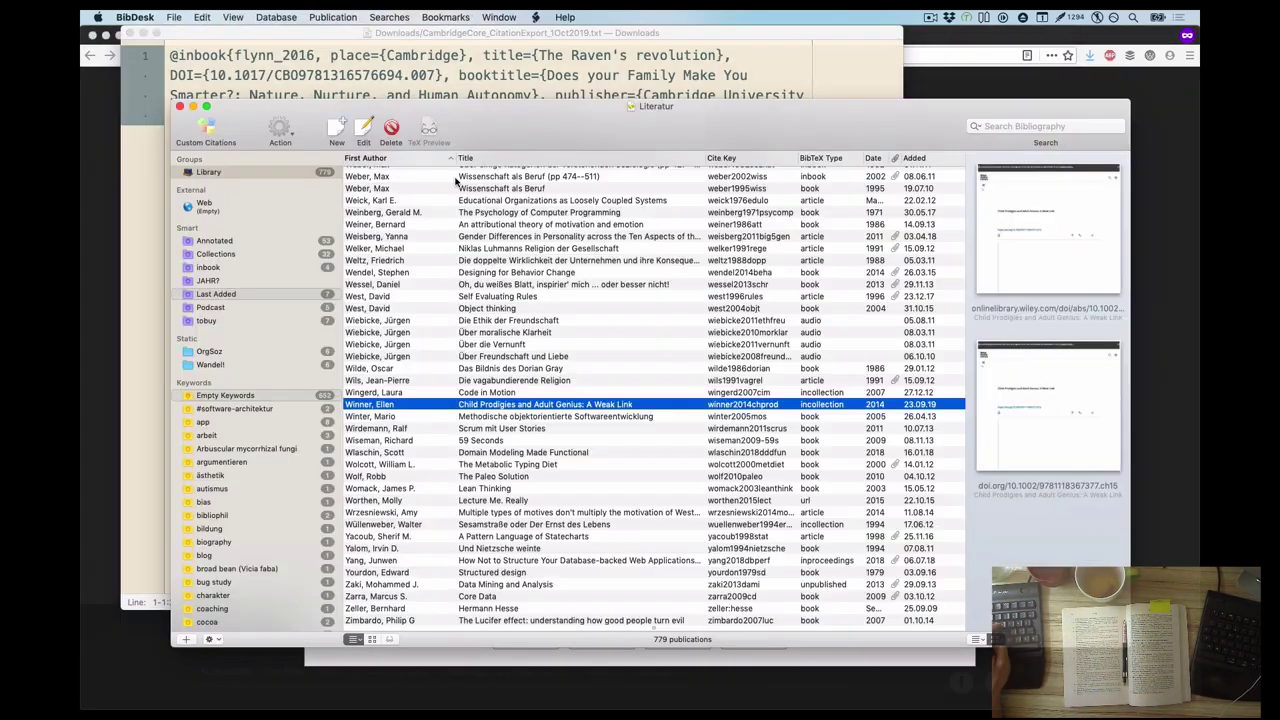
Paste the copied citation into BibDesk as the flynn2016raven entry
key("super+v")
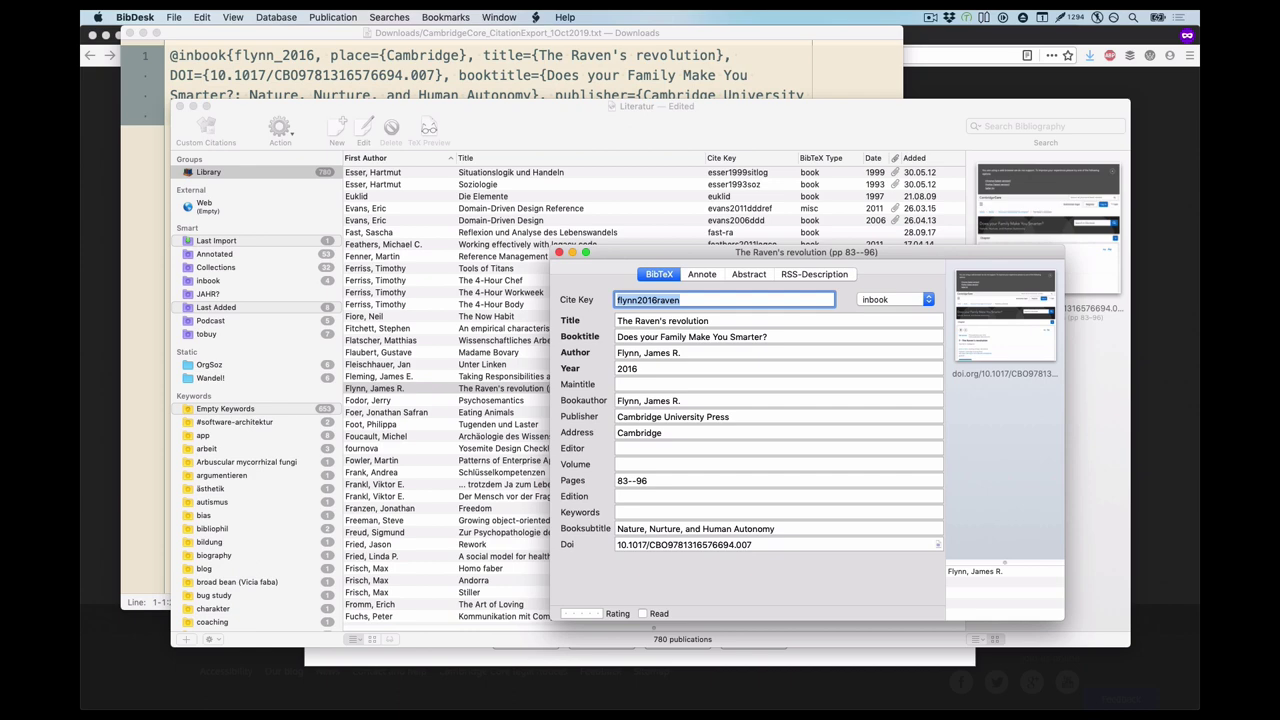
Duplicate the Flynn entry as a book without DOI, cite key flynn2016famsmart
key("super+w")
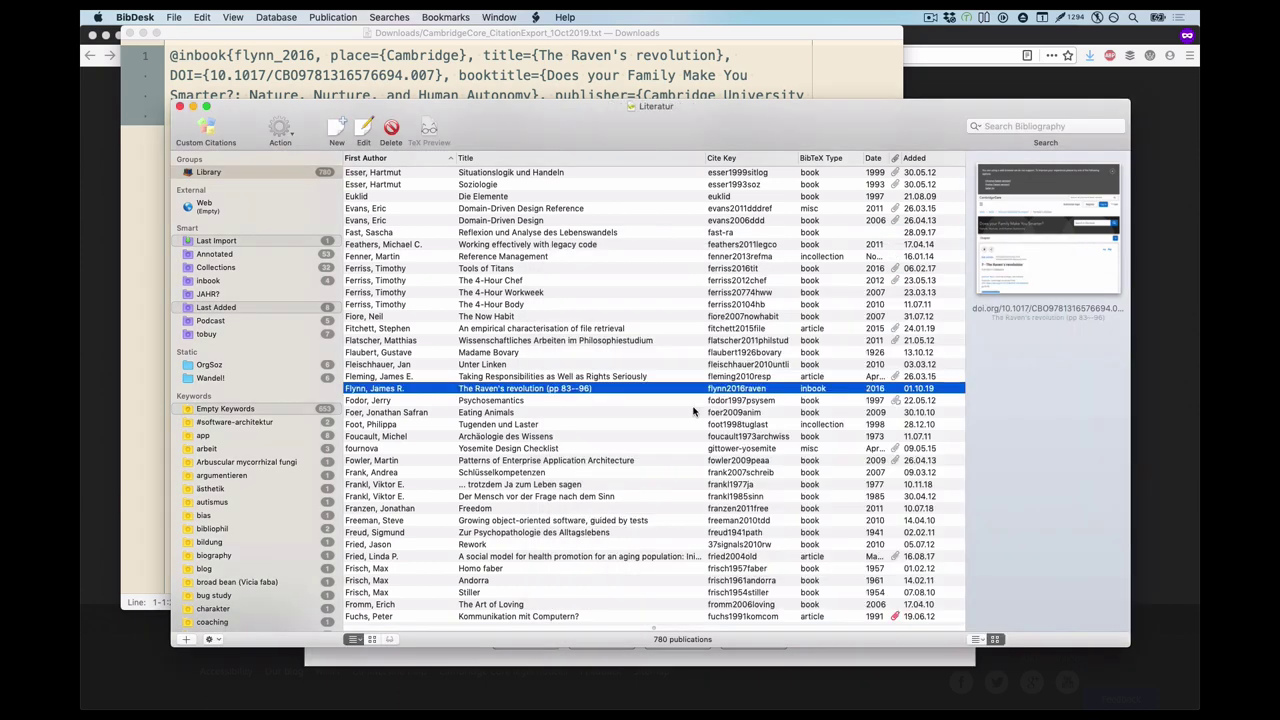
key("super+d")
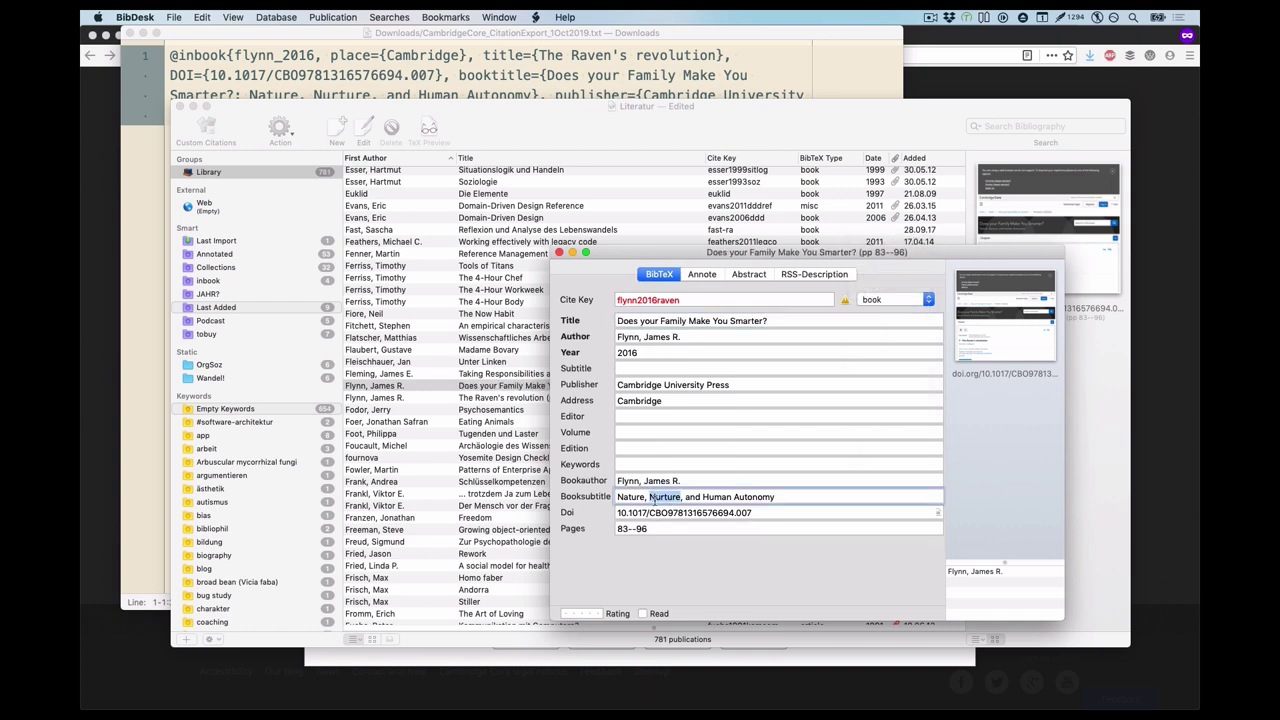
key("Delete")
left_click(679, 300)
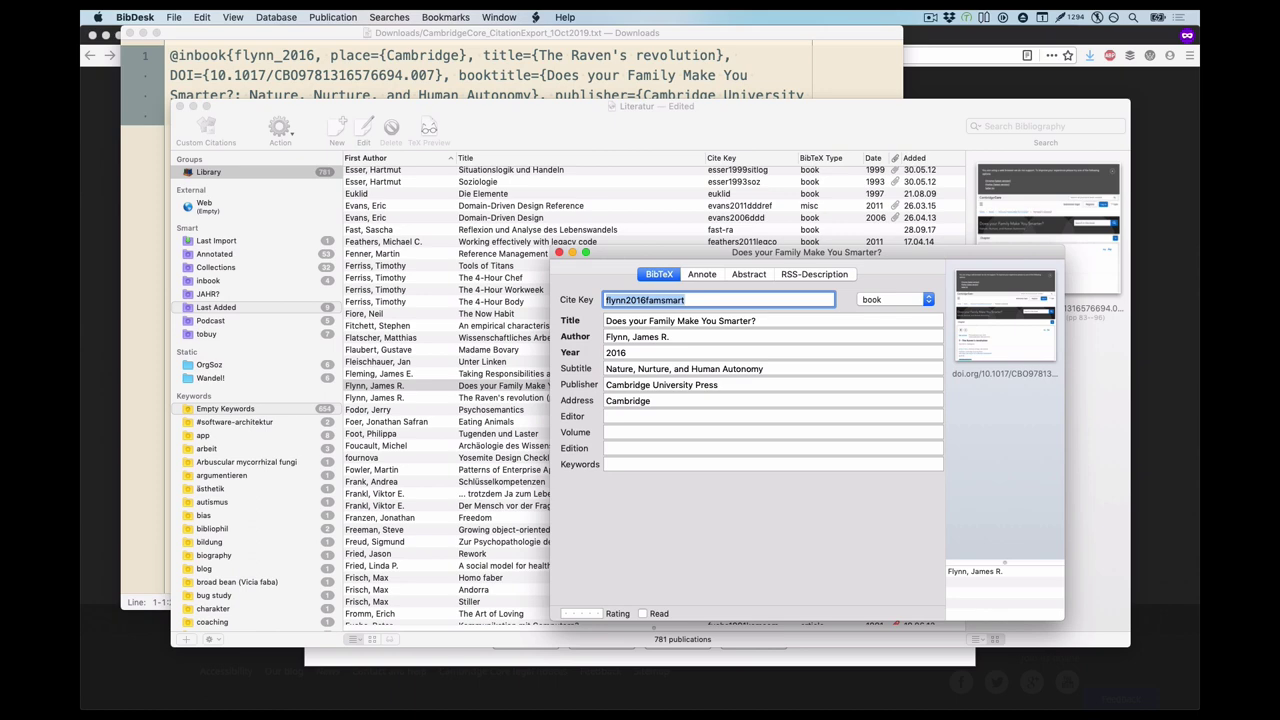
key("cmd+w")
key("Down")
key("Return")
key("Return")
key("cmd+Tab")
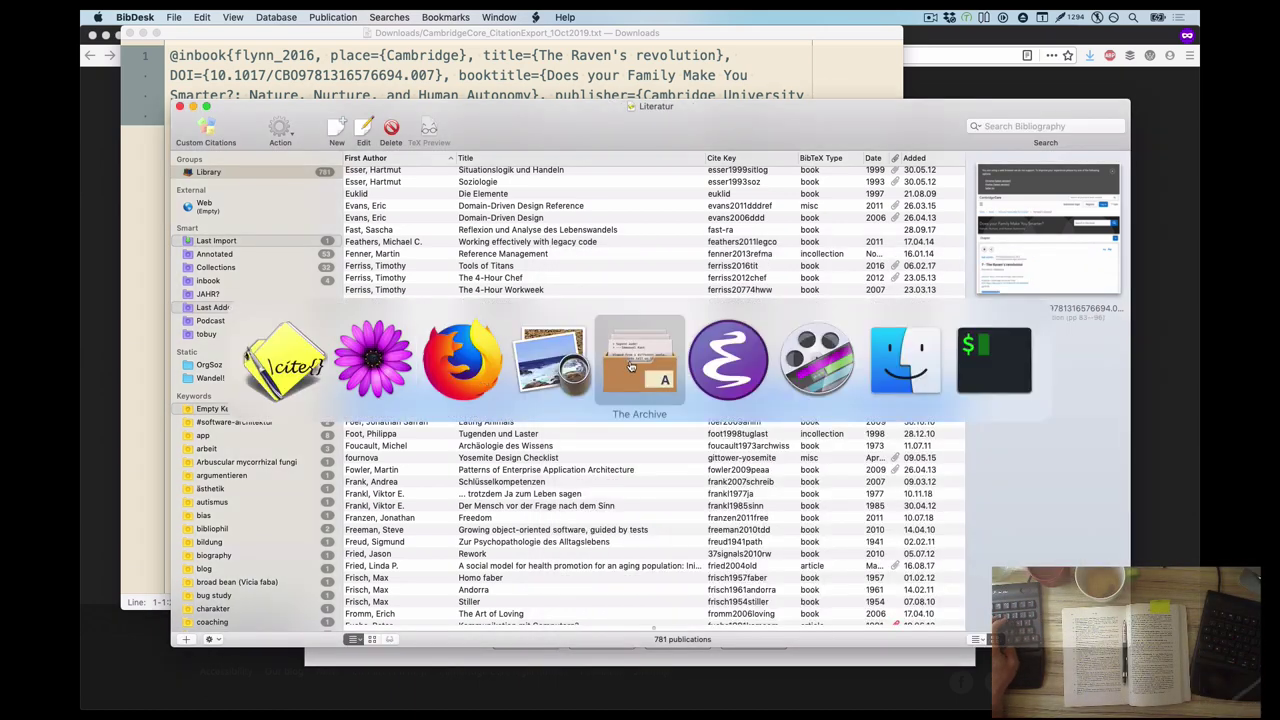
key("Escape")
key("super+Left")
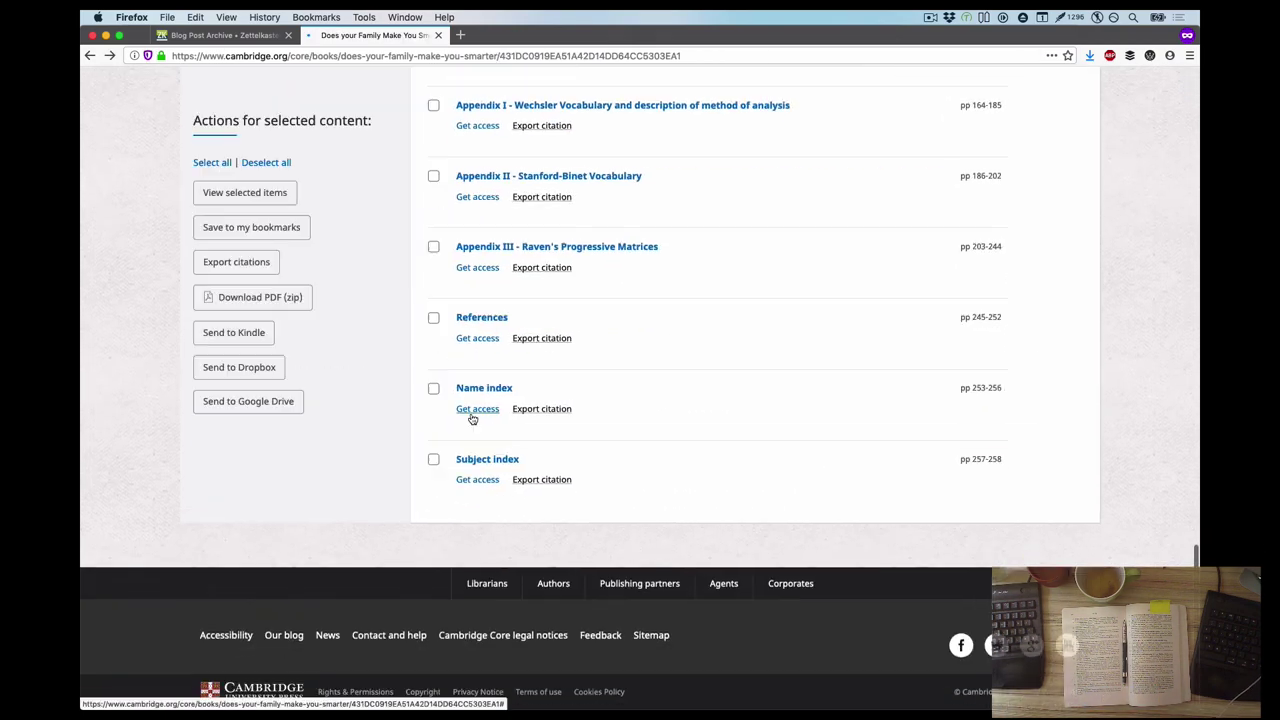
left_click(481, 317)
left_click_drag(257, 557, 422, 557)
key("super+Left")
key("super+Tab")
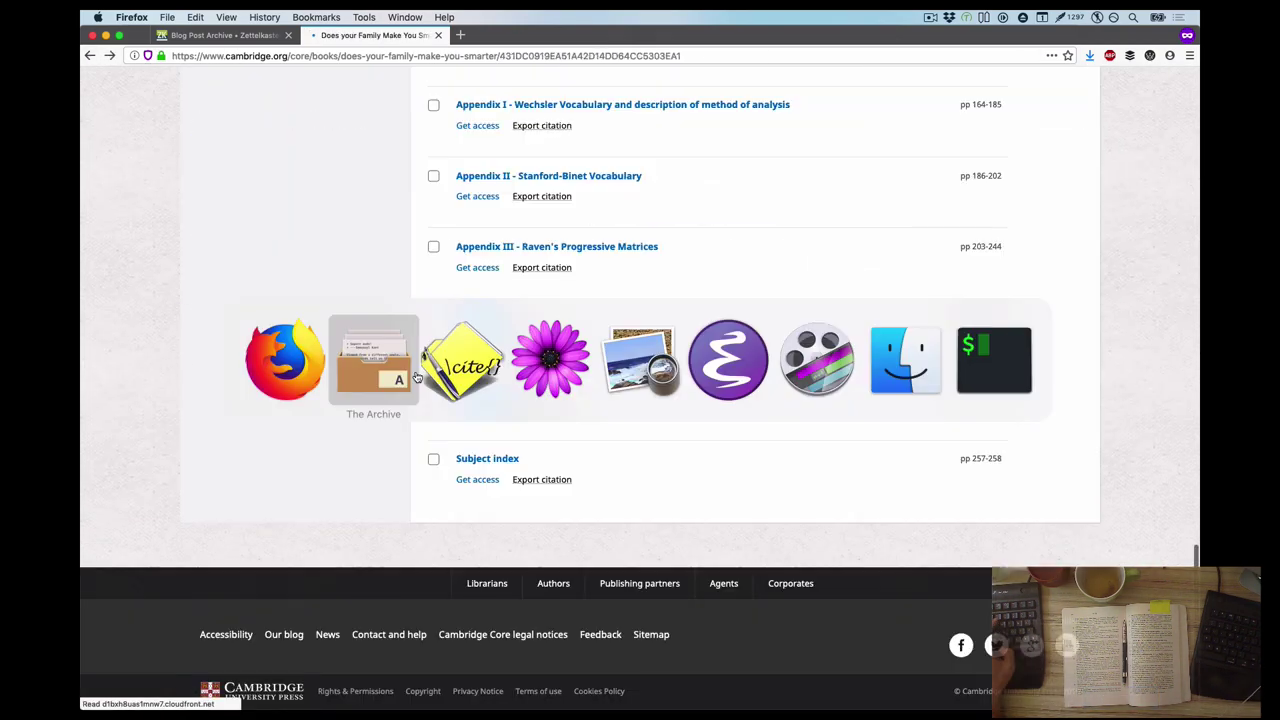
key("super+Tab")
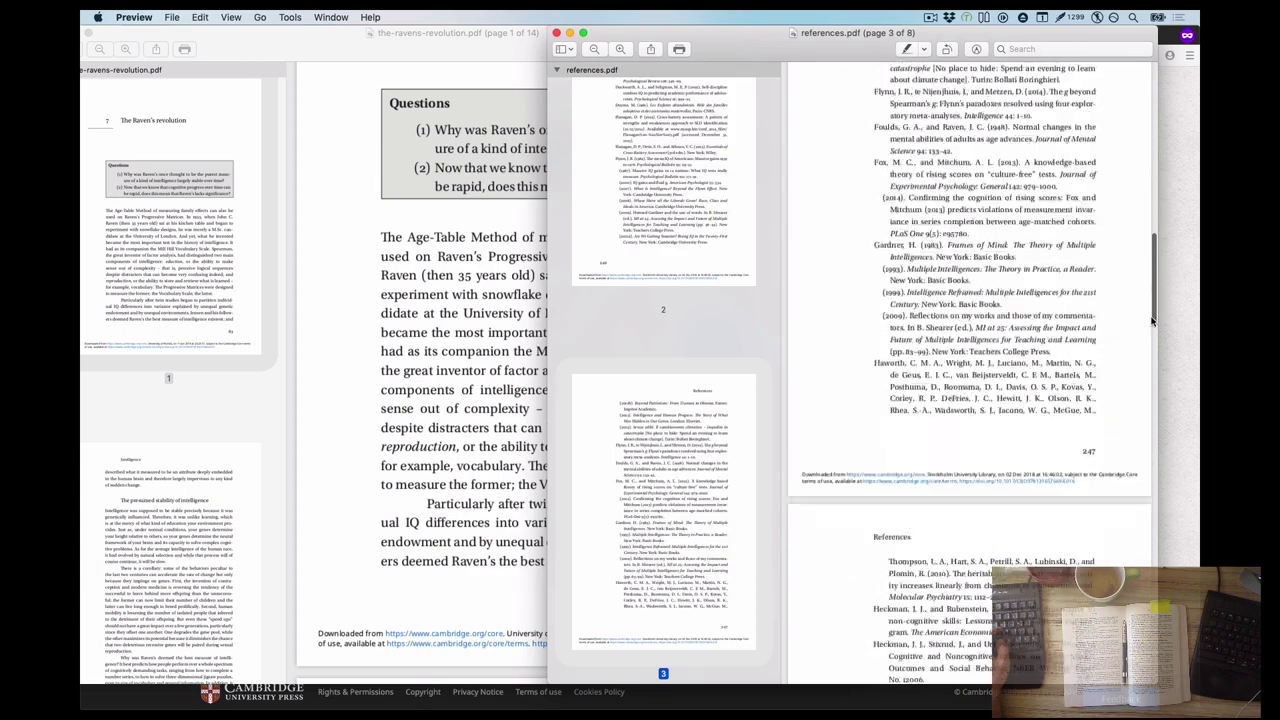
scroll(1152, 320, "down", 15)
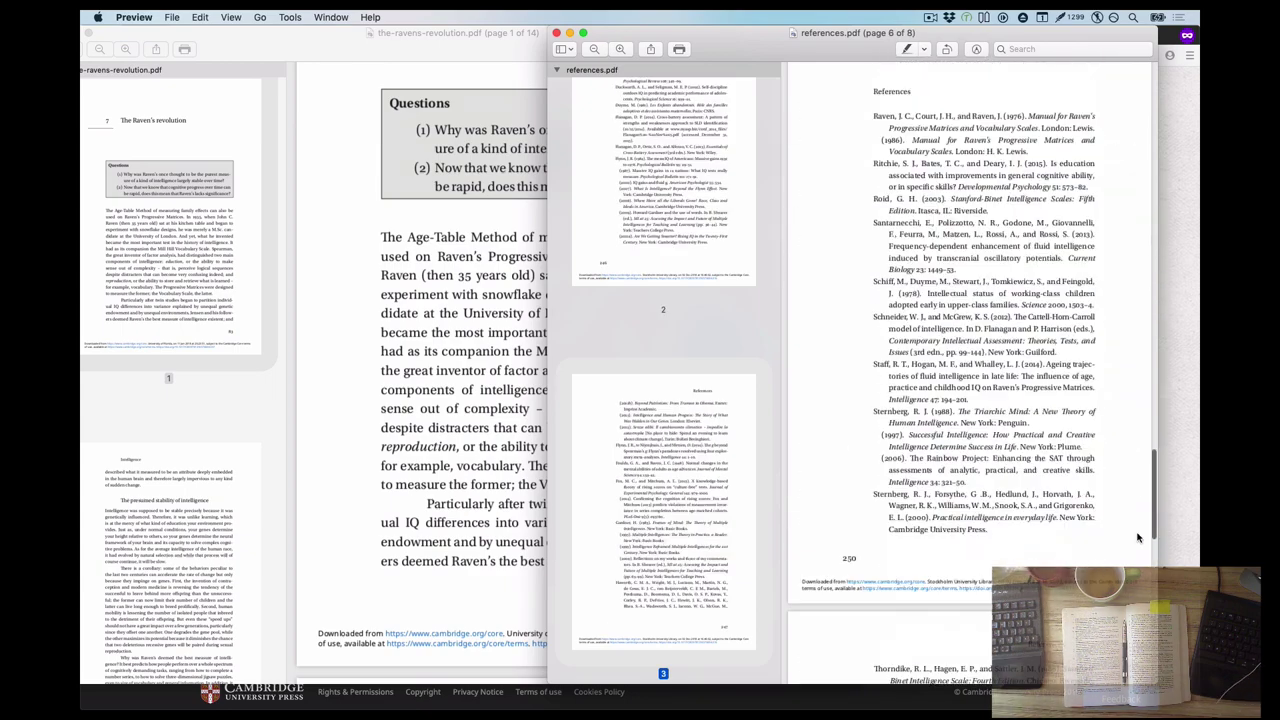
left_click(297, 394)
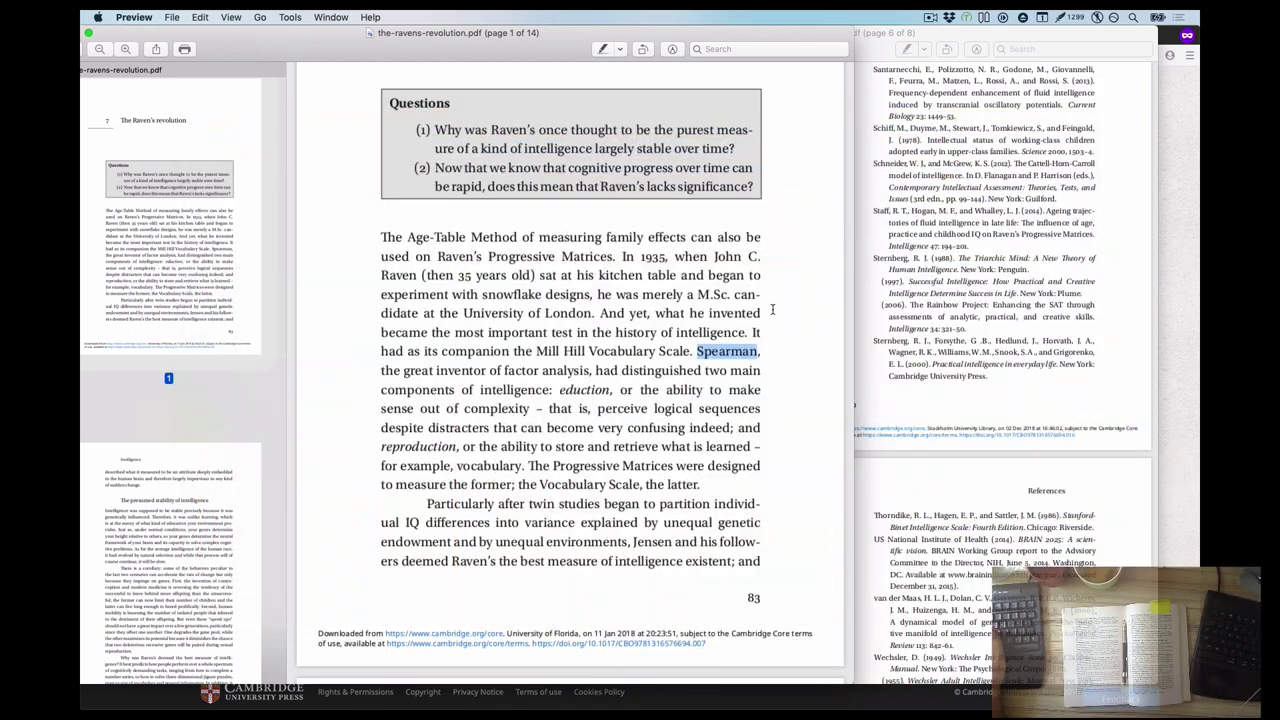
left_click(1060, 48)
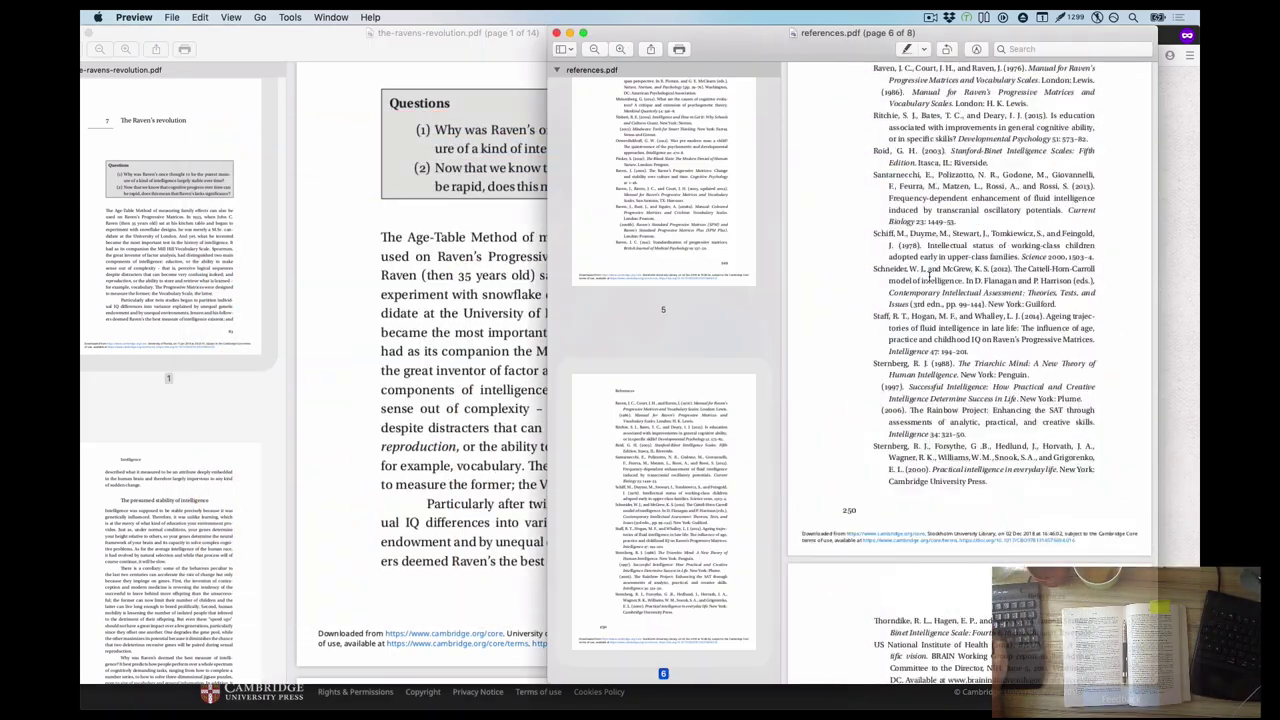
type("spear")
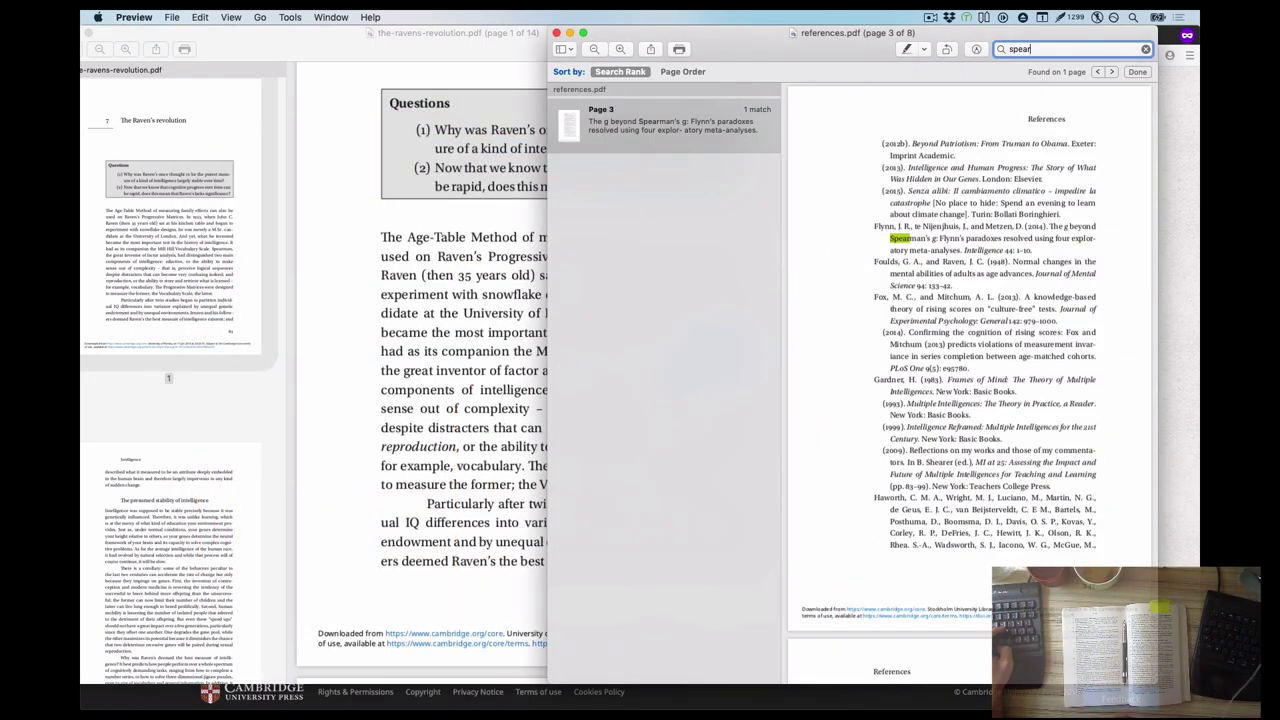
Search the web for "eduction" and open the Eduction (Edux) Theory website
key("super+grave")
key("super+Tab")
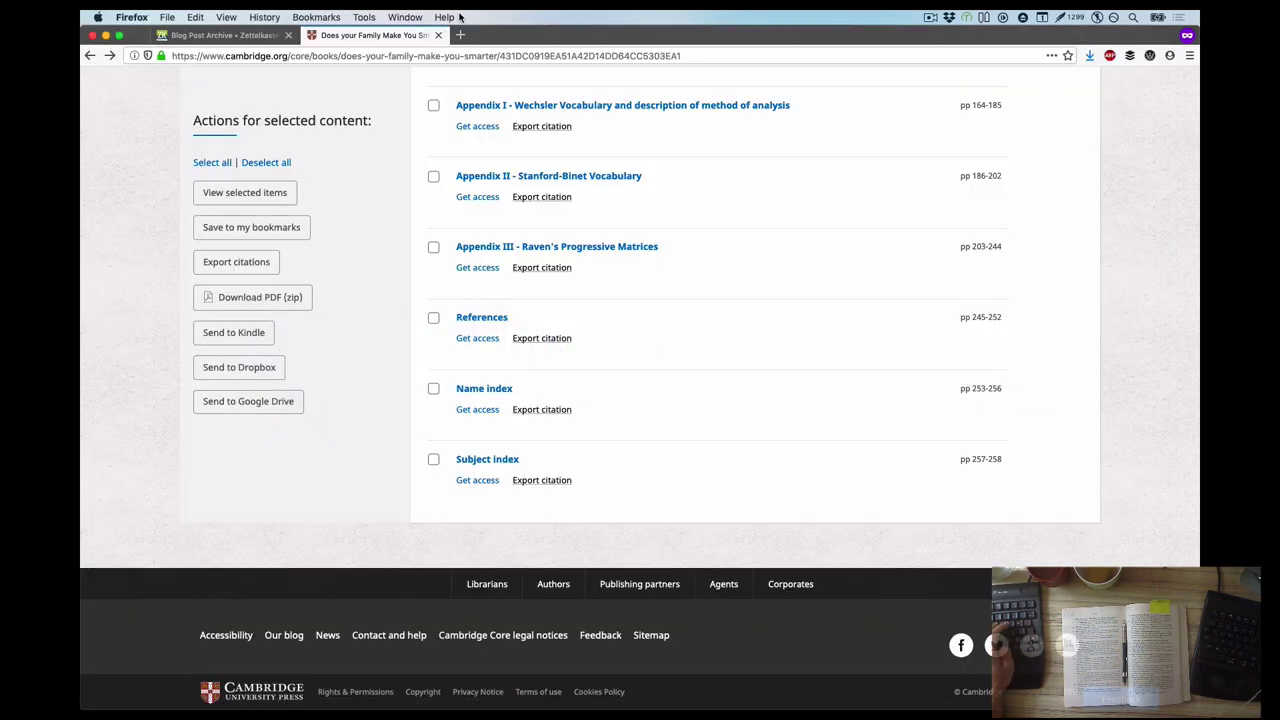
left_click(459, 34)
type("eduction")
key("Return")
left_click(286, 92)
key("ctrl+a")
type("\"eduction\"")
key("Return")
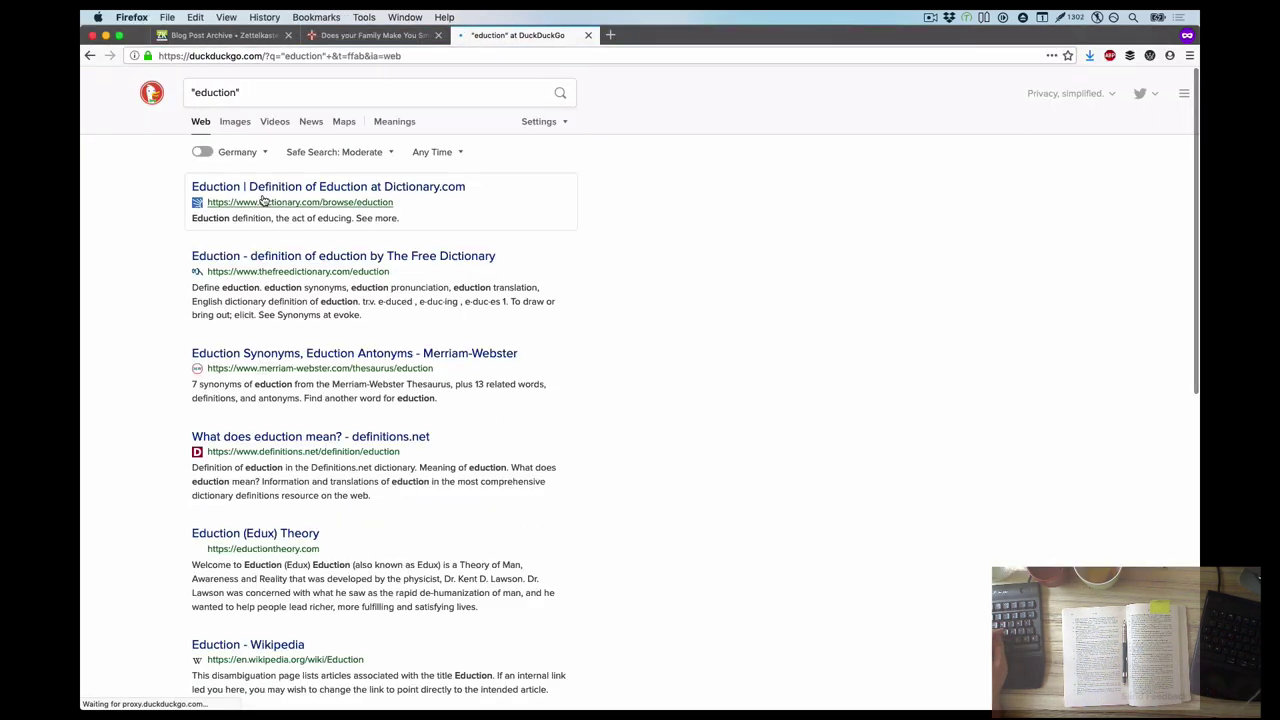
scroll(232, 474, "down", 2)
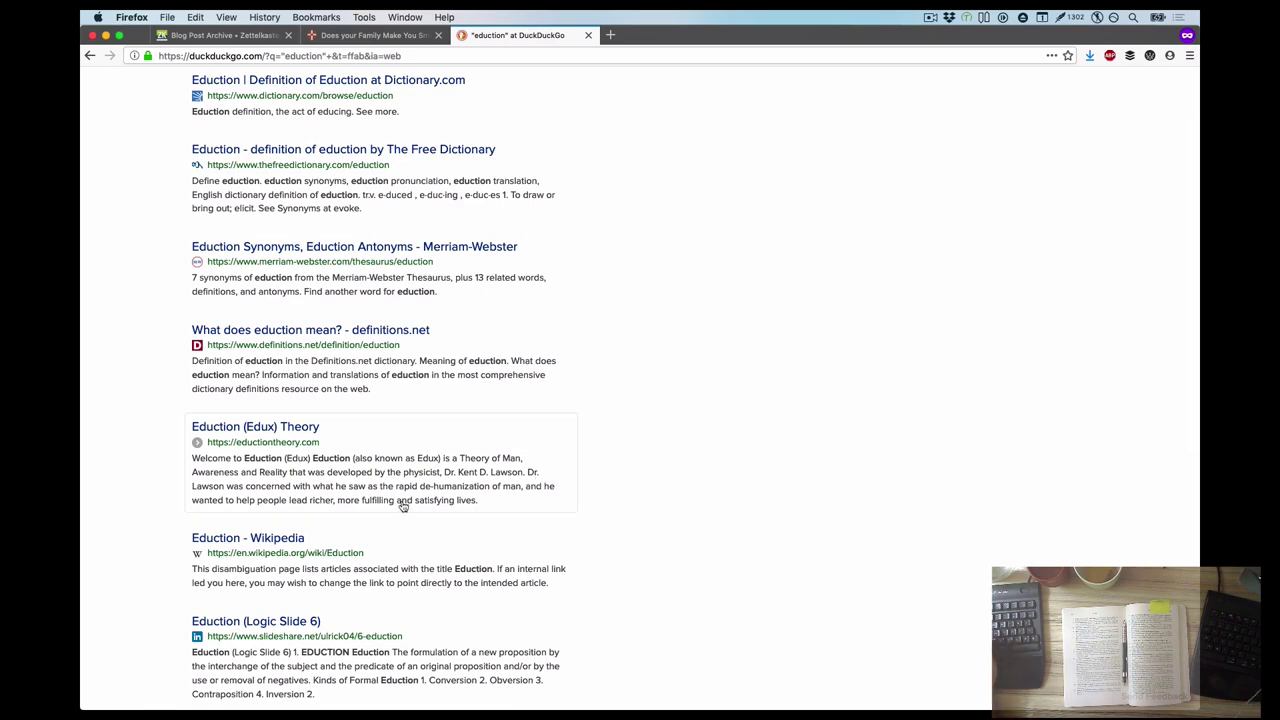
left_click(391, 477)
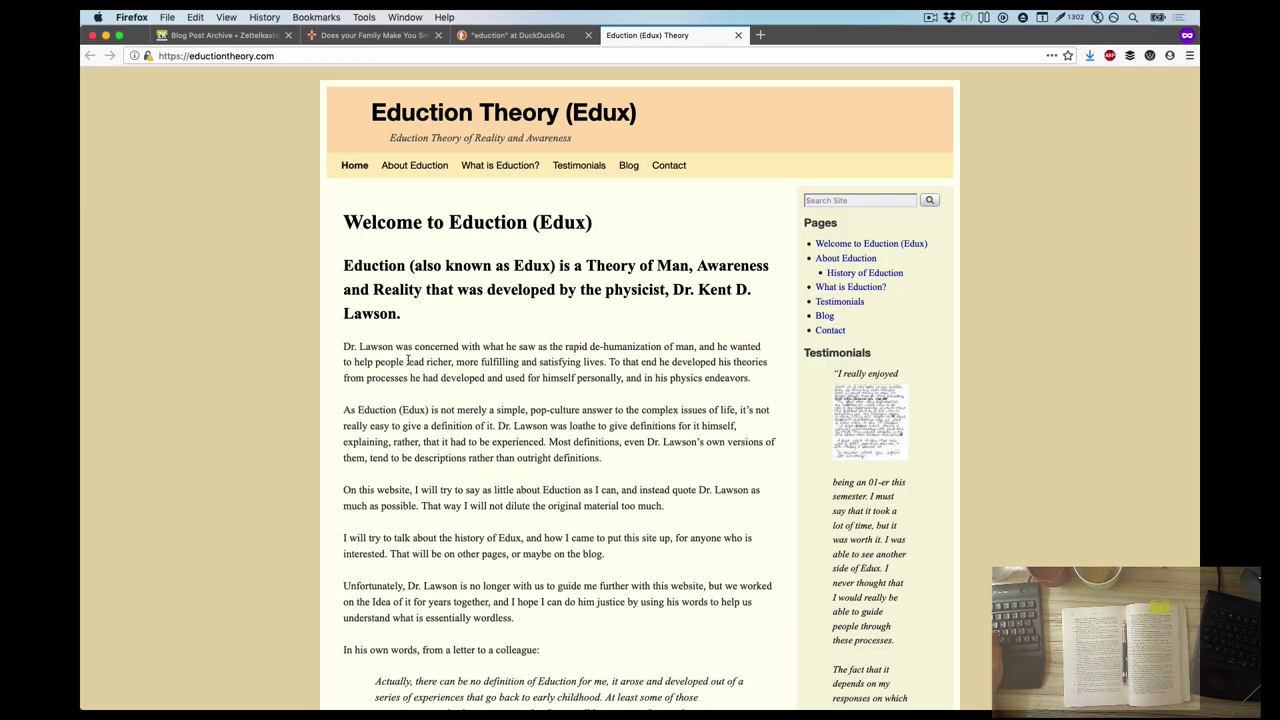
Select passages from the eduction site, including one on the first three years, for the note
scroll(600, 460, "down", 2)
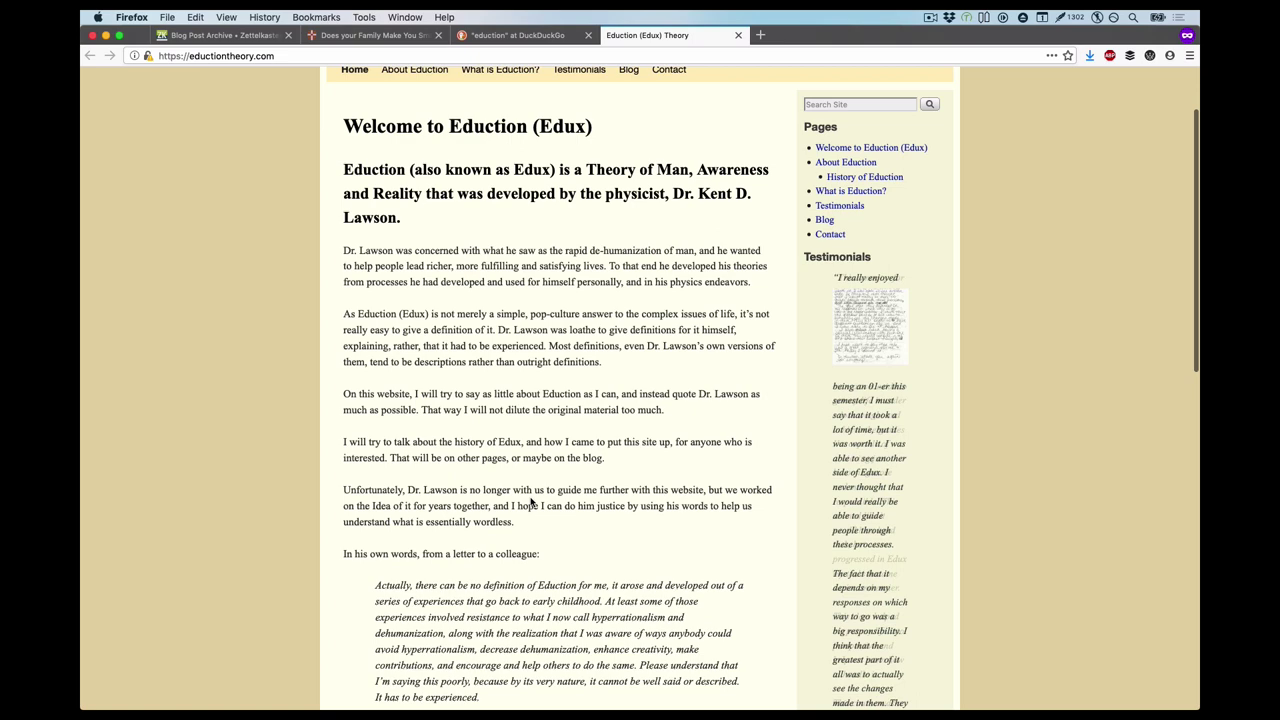
scroll(531, 503, "down", 5)
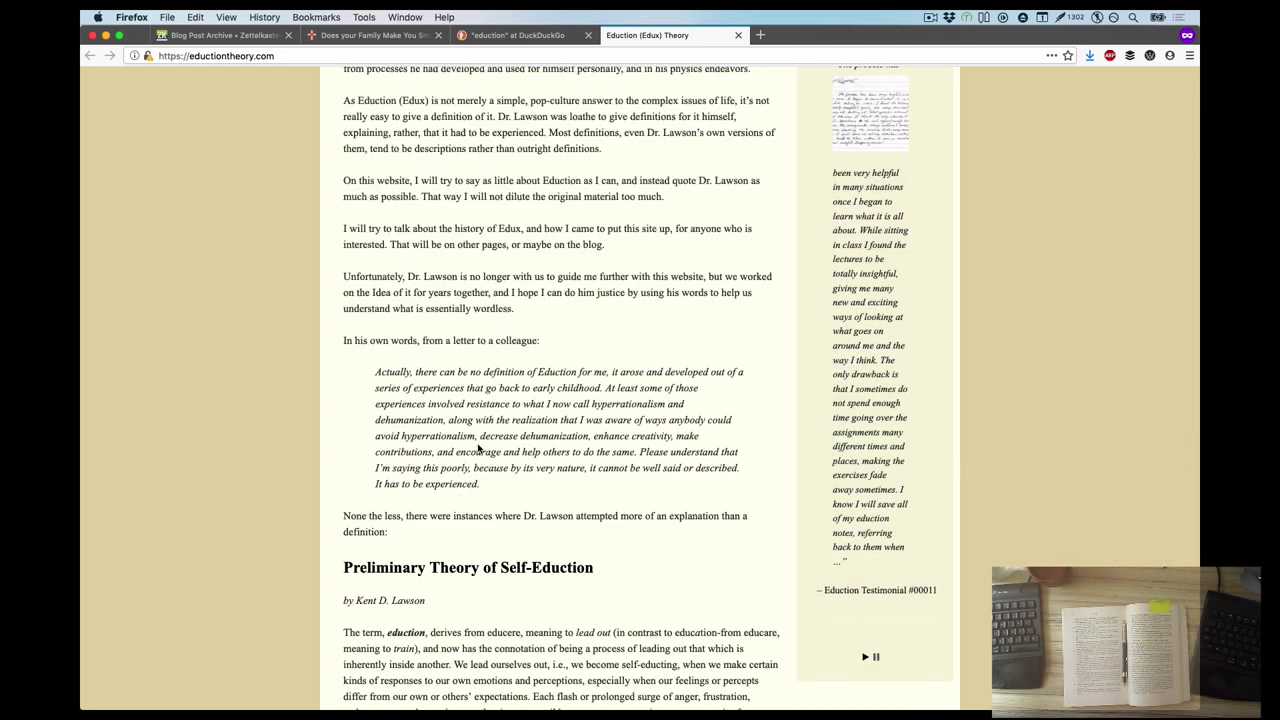
left_click_drag(488, 440, 610, 441)
key("super+Tab")
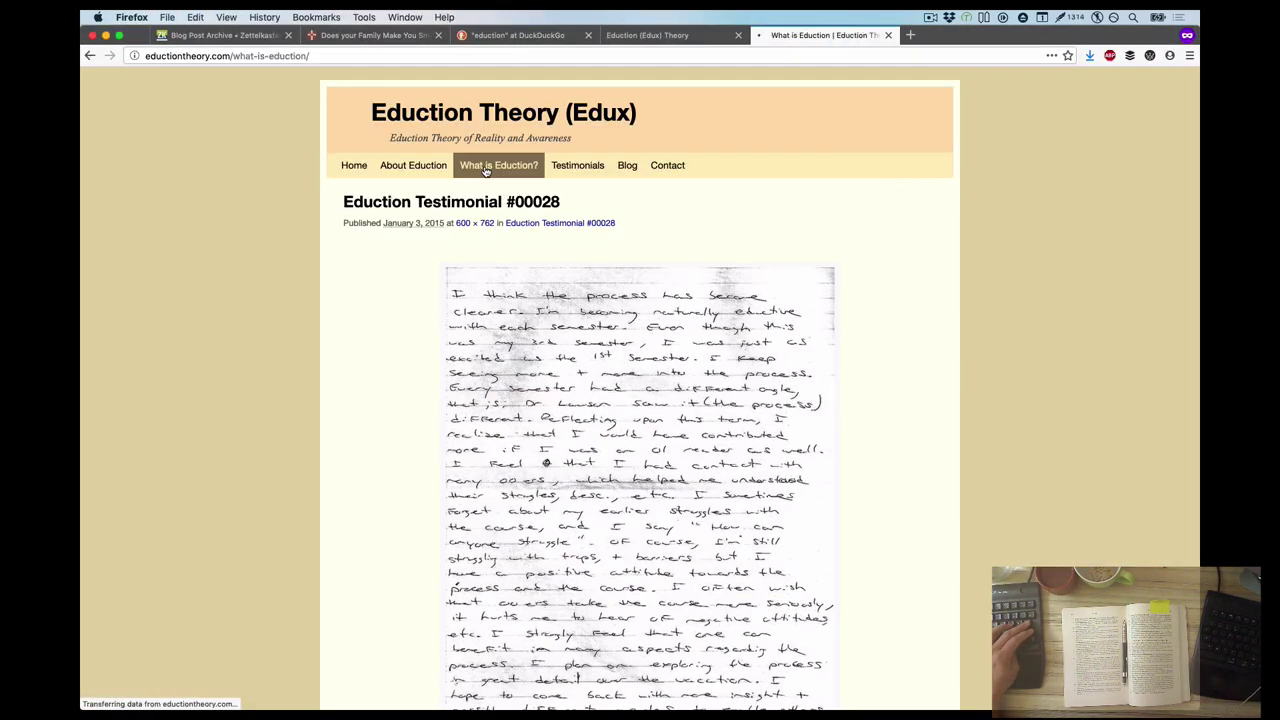
scroll(560, 390, "down", 20)
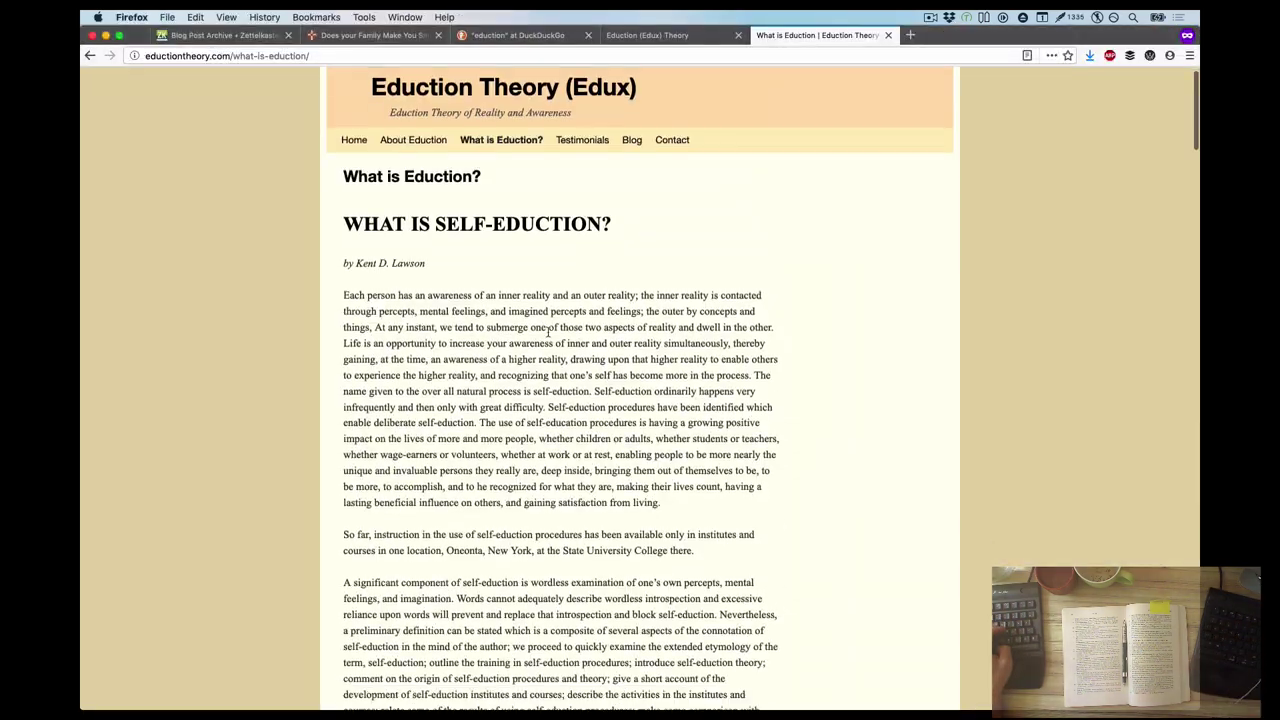
scroll(463, 372, "down", 5)
scroll(463, 372, "down", 15)
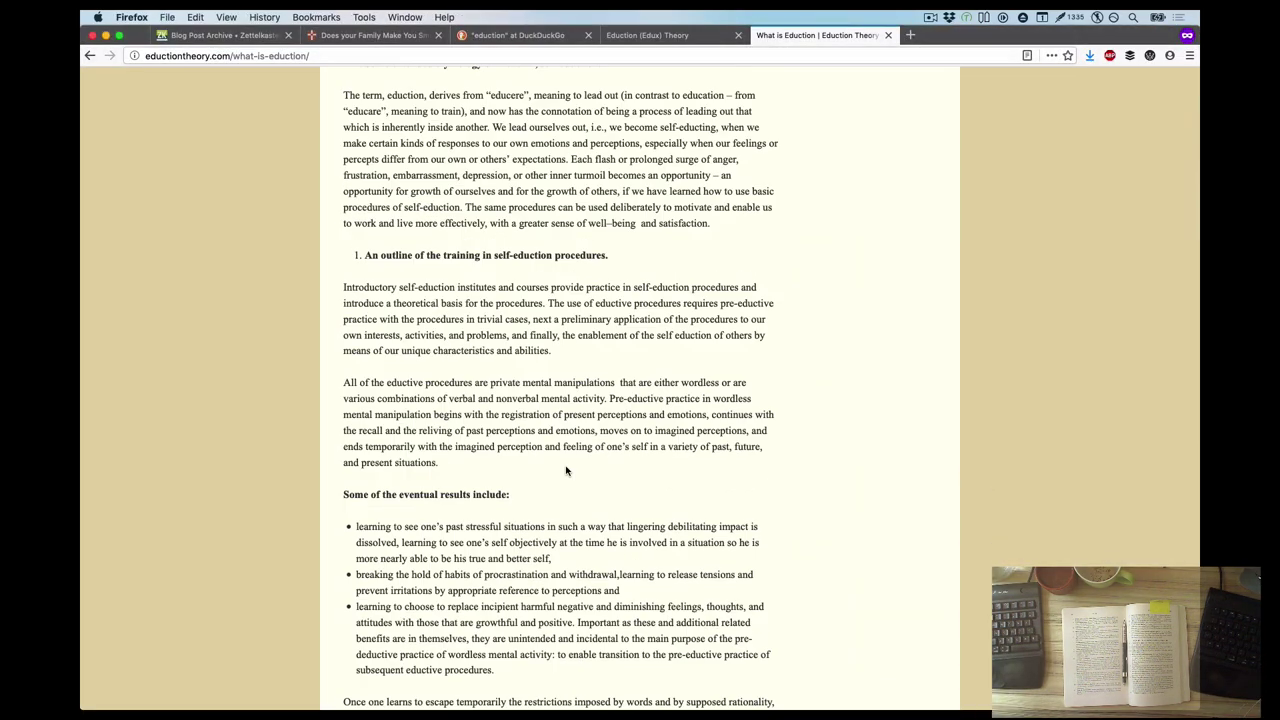
scroll(566, 466, "down", 7)
scroll(538, 425, "down", 20)
left_click_drag(459, 166, 557, 167)
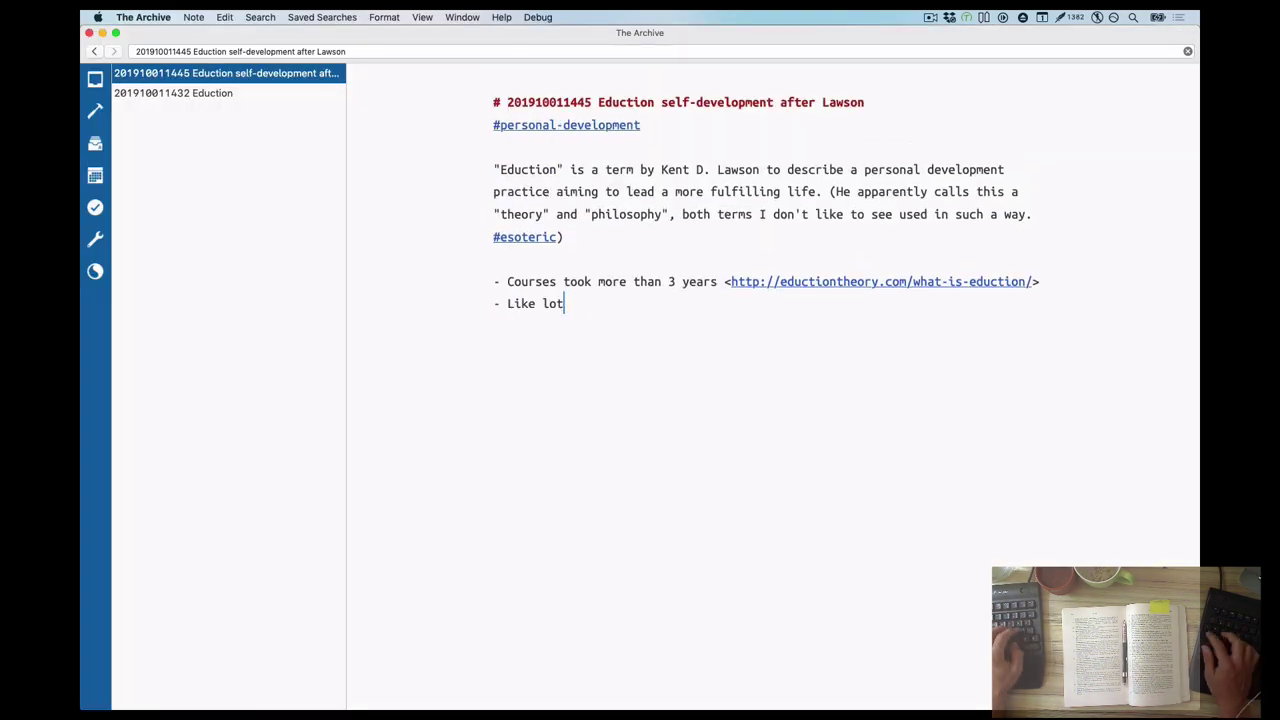
Write a bullet saying the personal-development practice promises a better life but its actual information is vague
type("s of personal dev practice, this is supposed to improve one's life, but actual information is vague.")
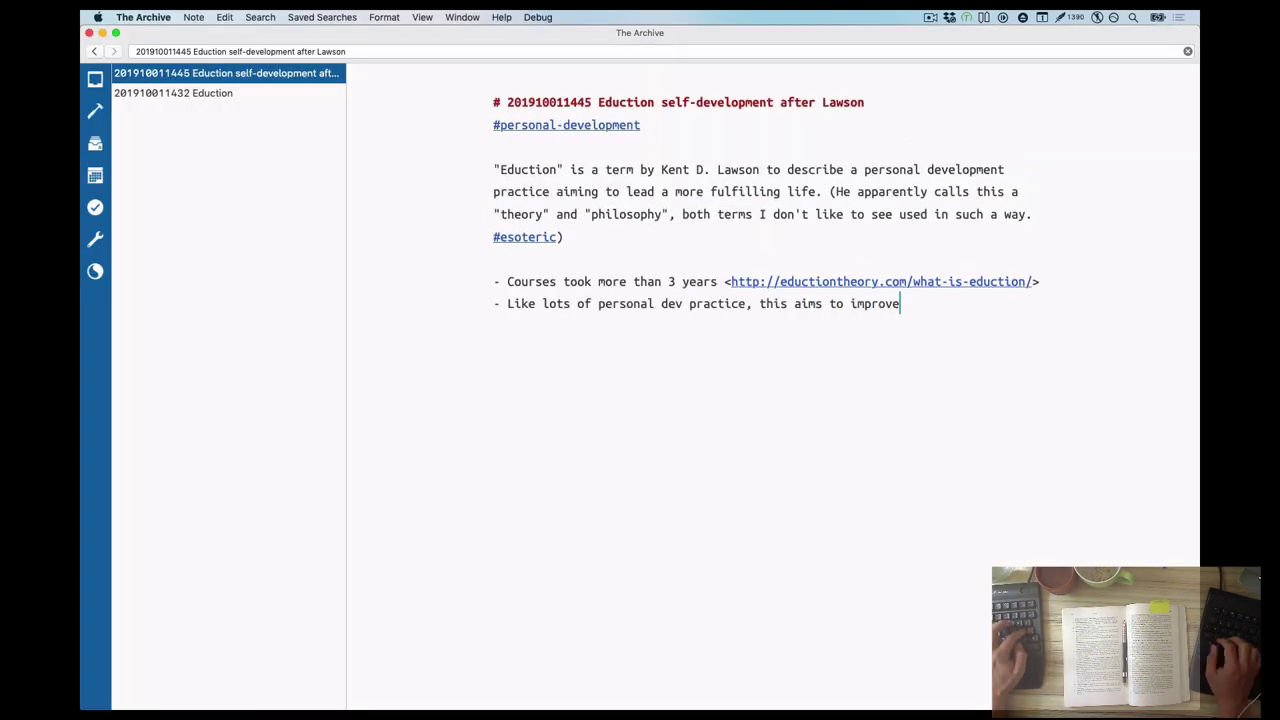
type(": you just practice and reflect and become better, I guess.")
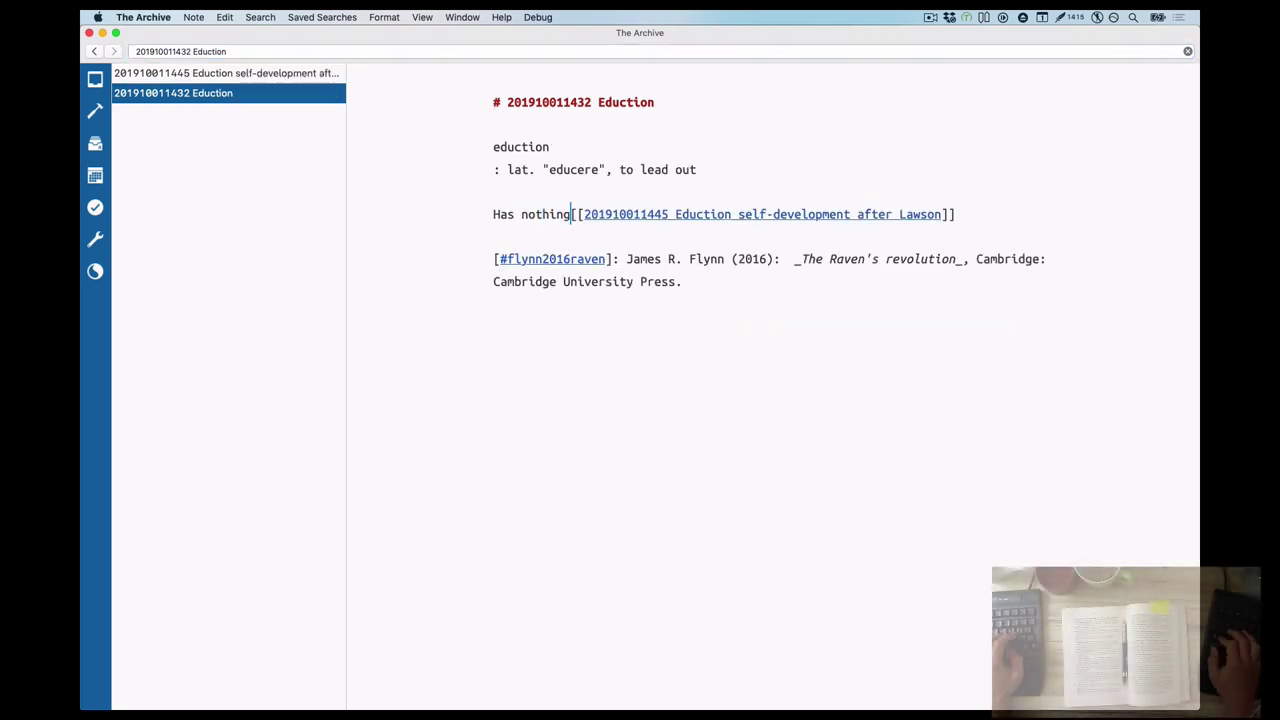
type("to to with the personal-develo")
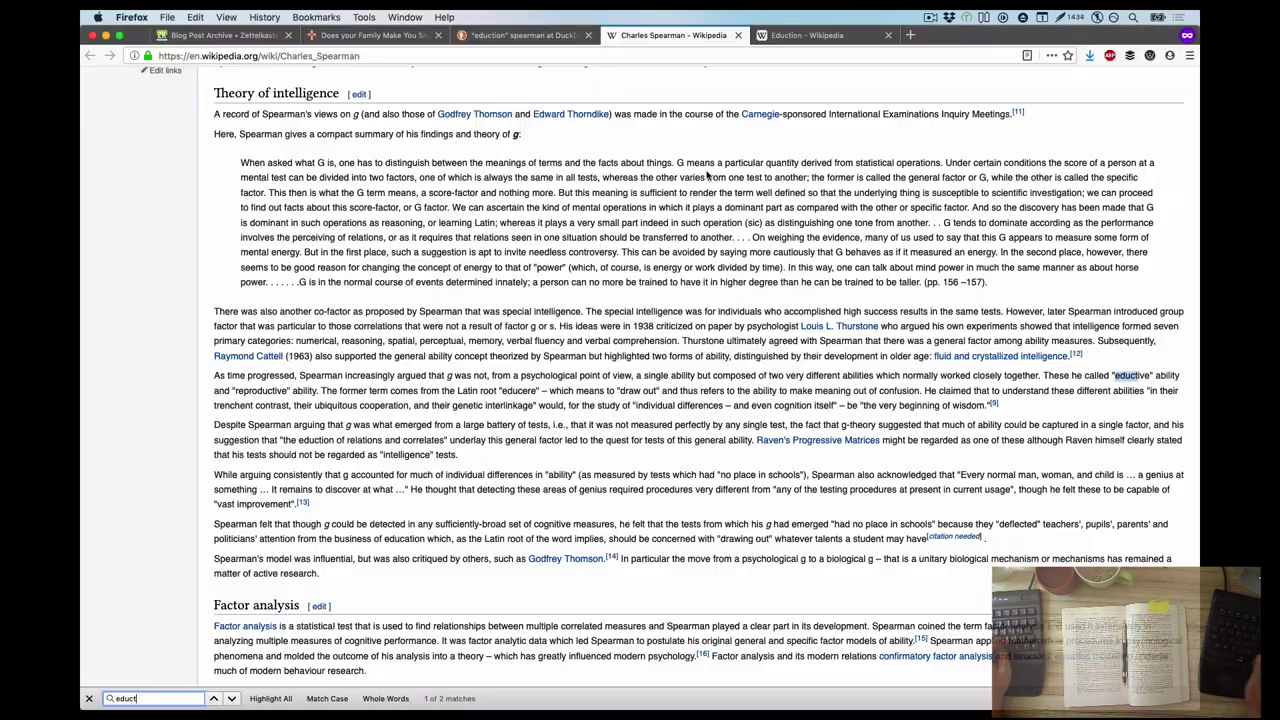
Add ', making sense of' to the note and look up educere / ēdūcō on Wiktionary
double_click(527, 391)
left_click(946, 401)
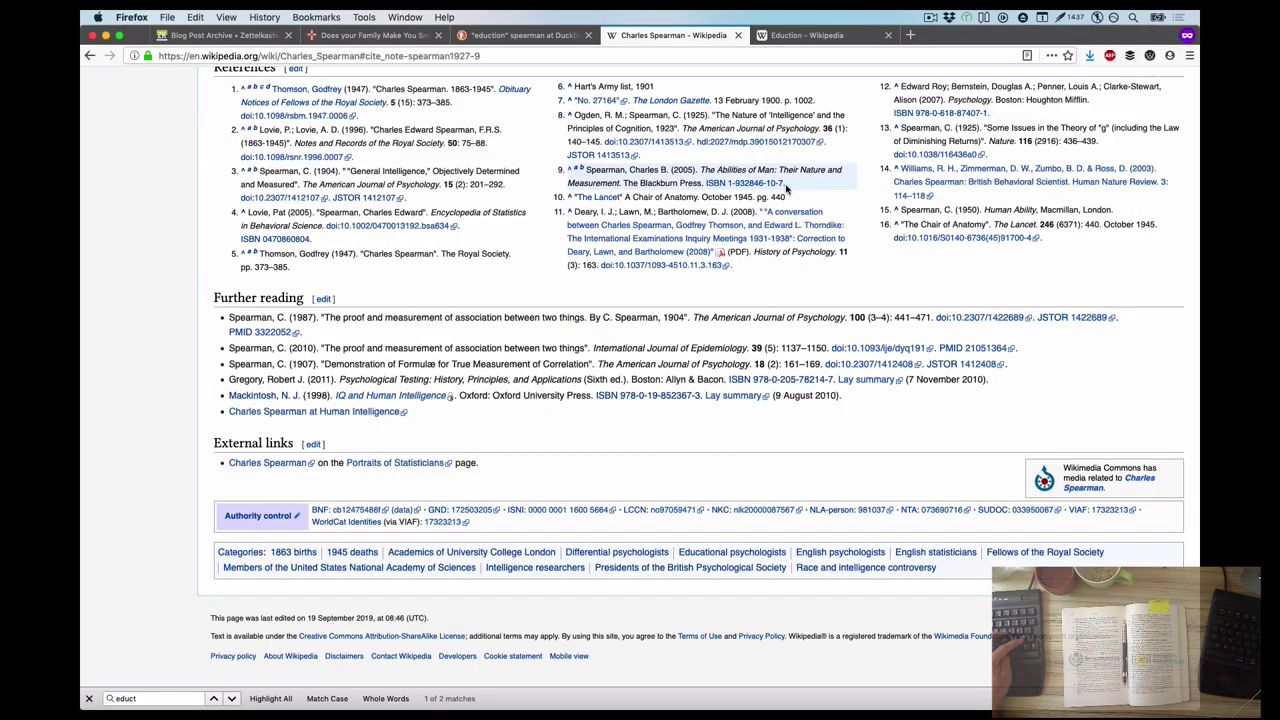
key("super+space")
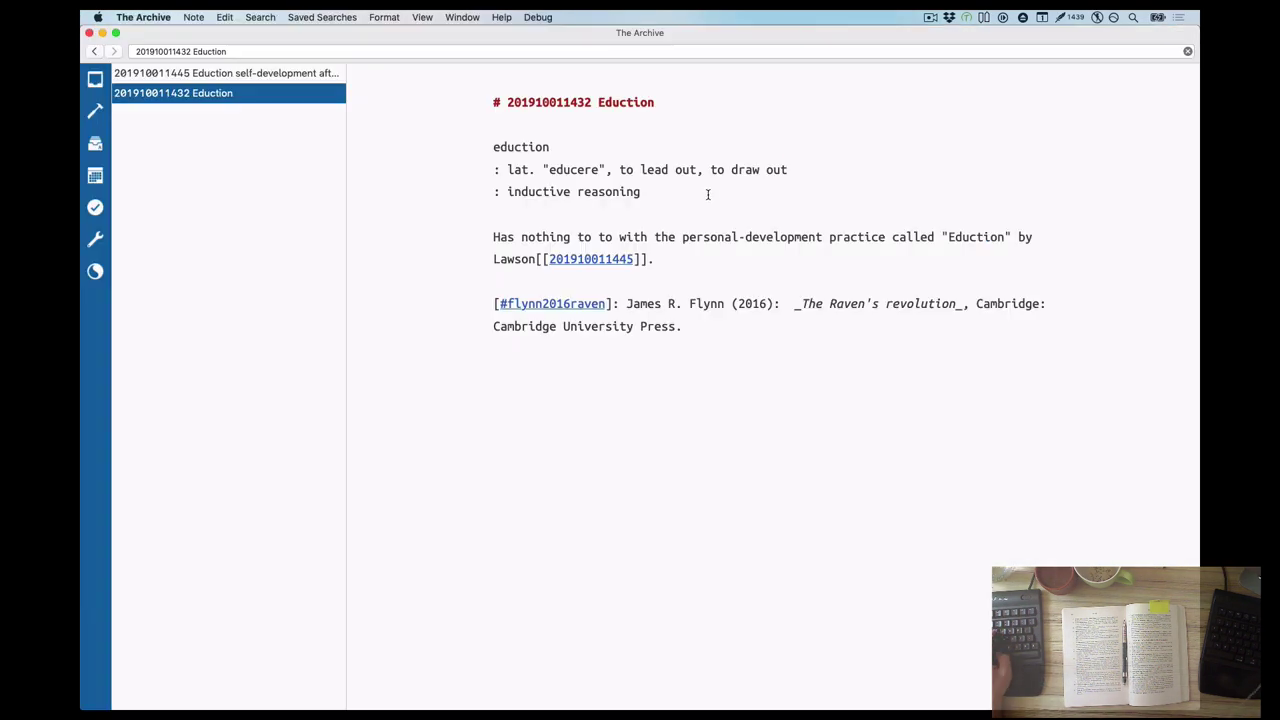
type(", making sense of")
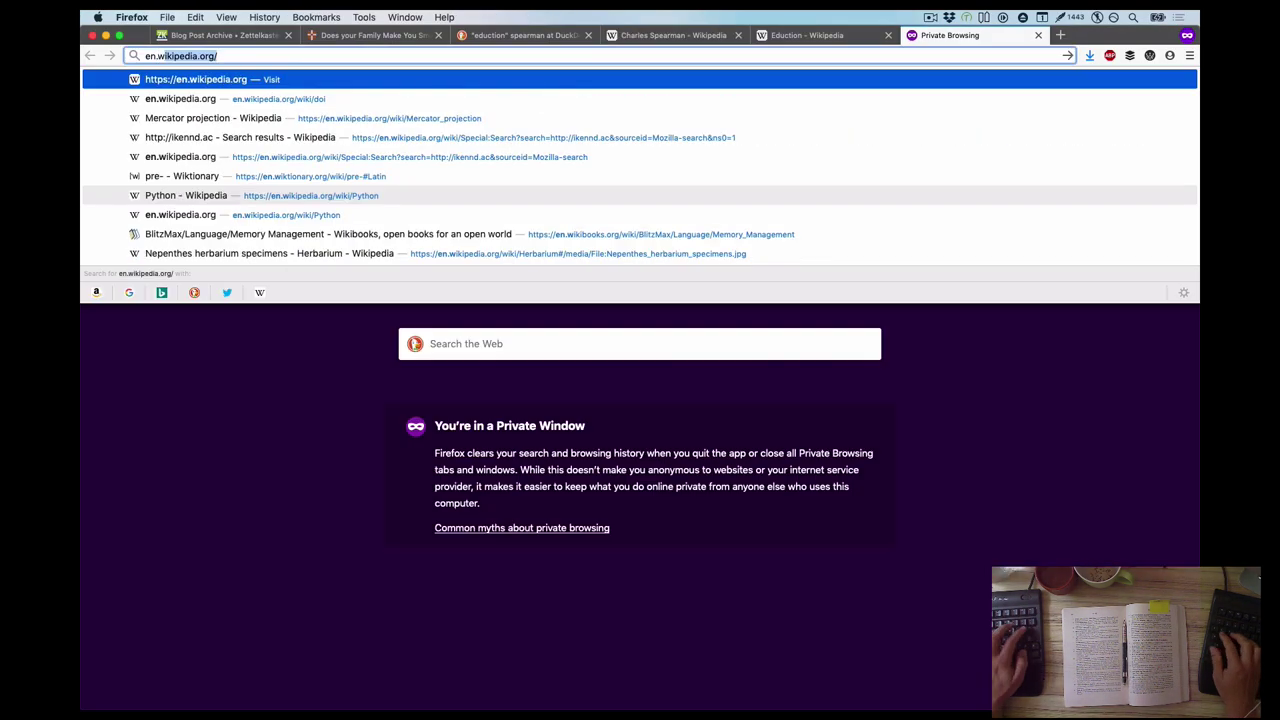
type("iktionary.org/")
key("Return")
left_click(364, 503)
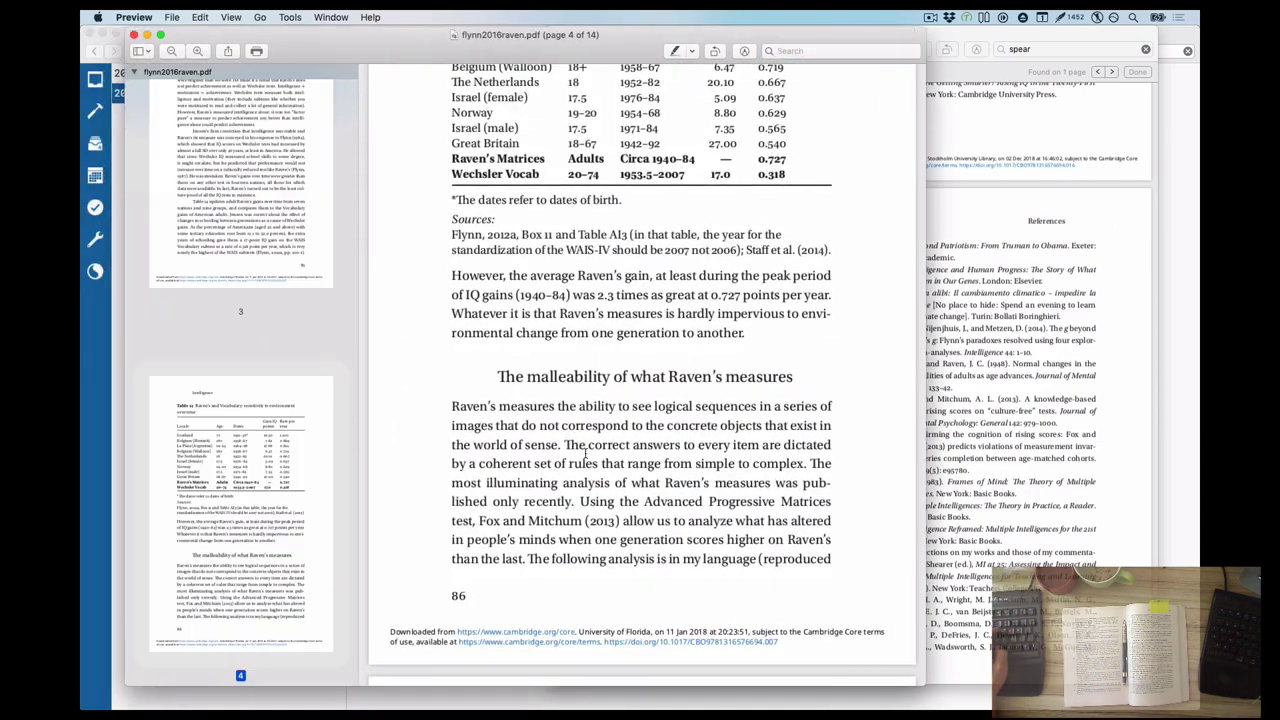
Open the g factor article's Population distribution section and extend the note about disparate information
scroll(585, 455, "down", 20)
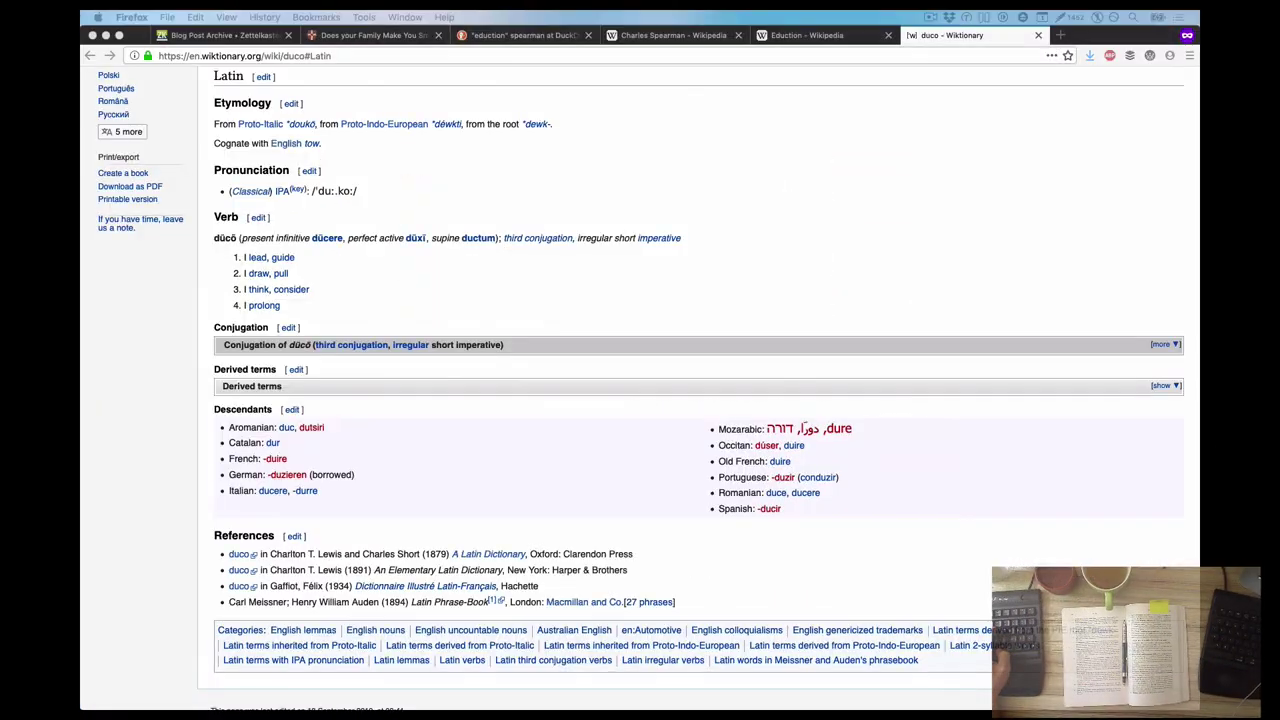
scroll(623, 314, "up", 5)
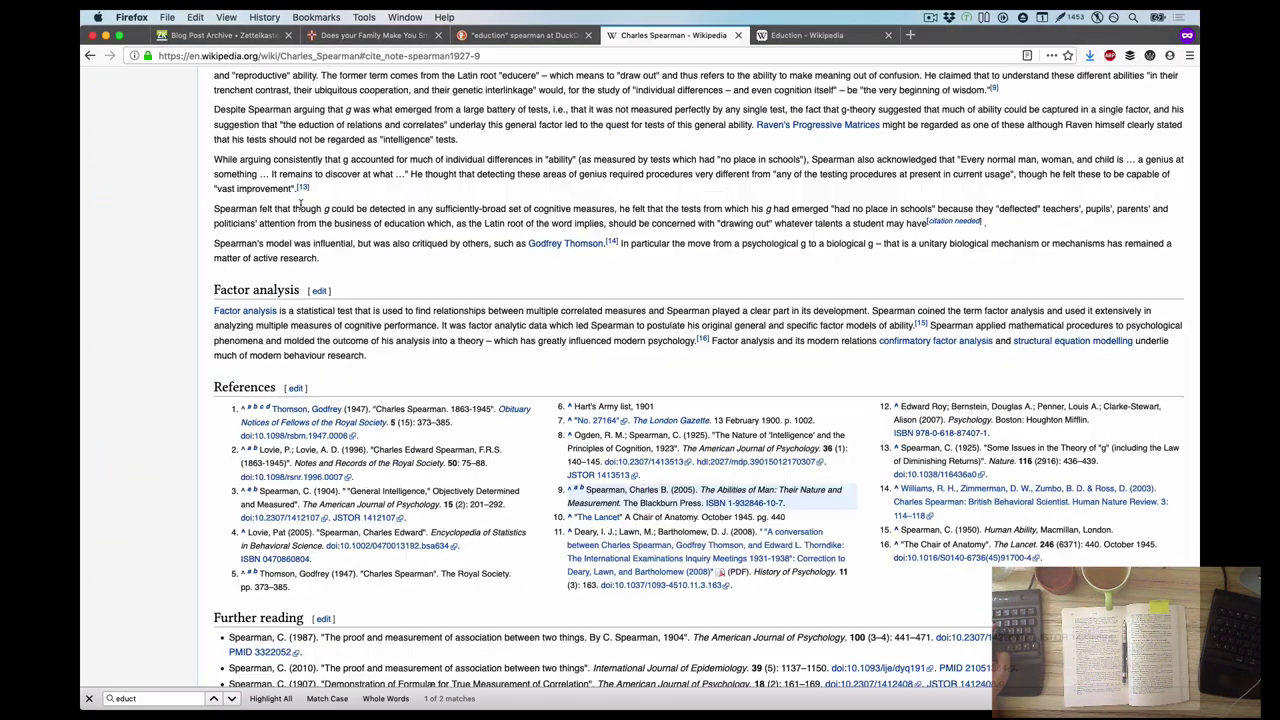
scroll(300, 203, "up", 10)
left_click(218, 252)
left_click(271, 627)
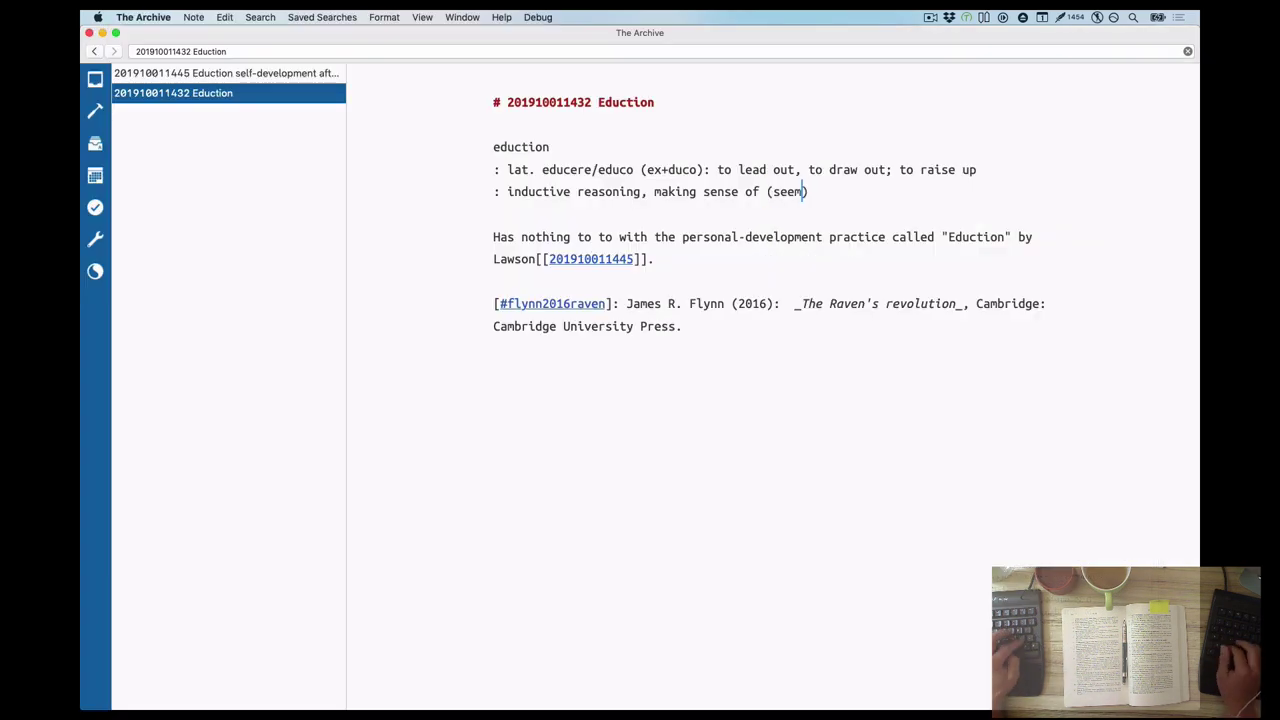
type("ingly?) disparate information")
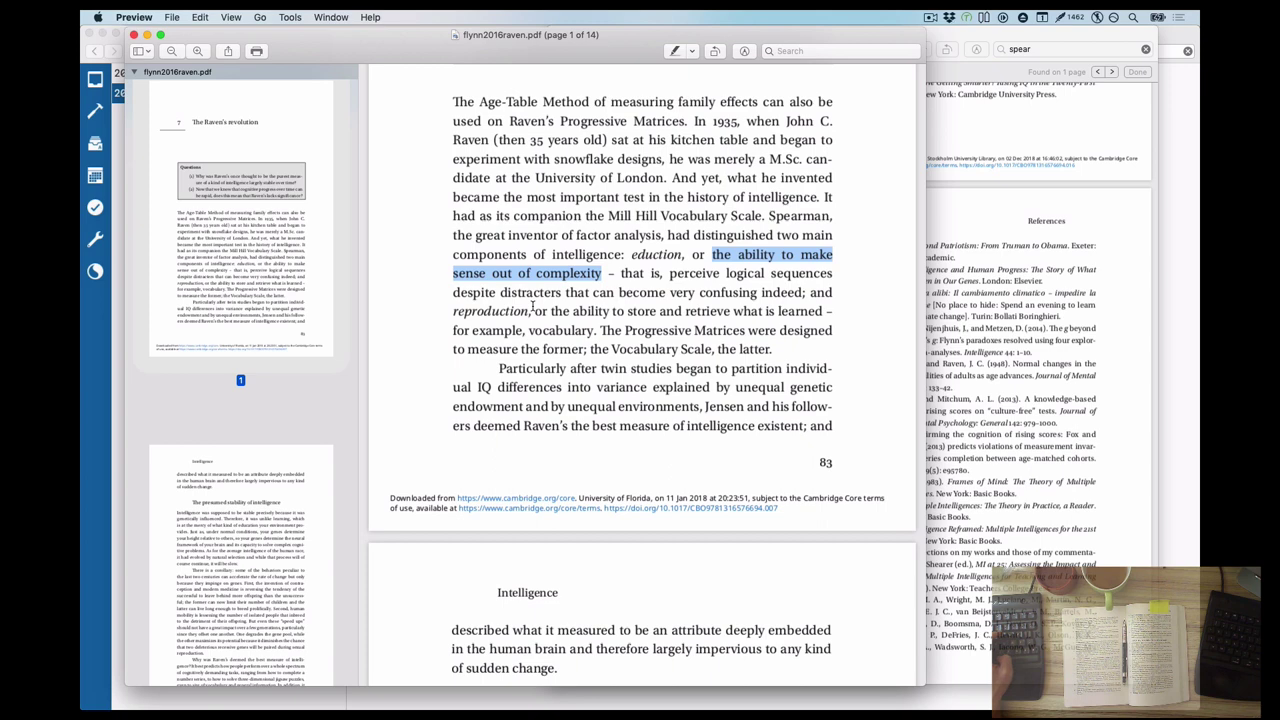
Close the Raven PDF, then detach it from The Raven's revolution entry and trash the file
left_click(525, 304)
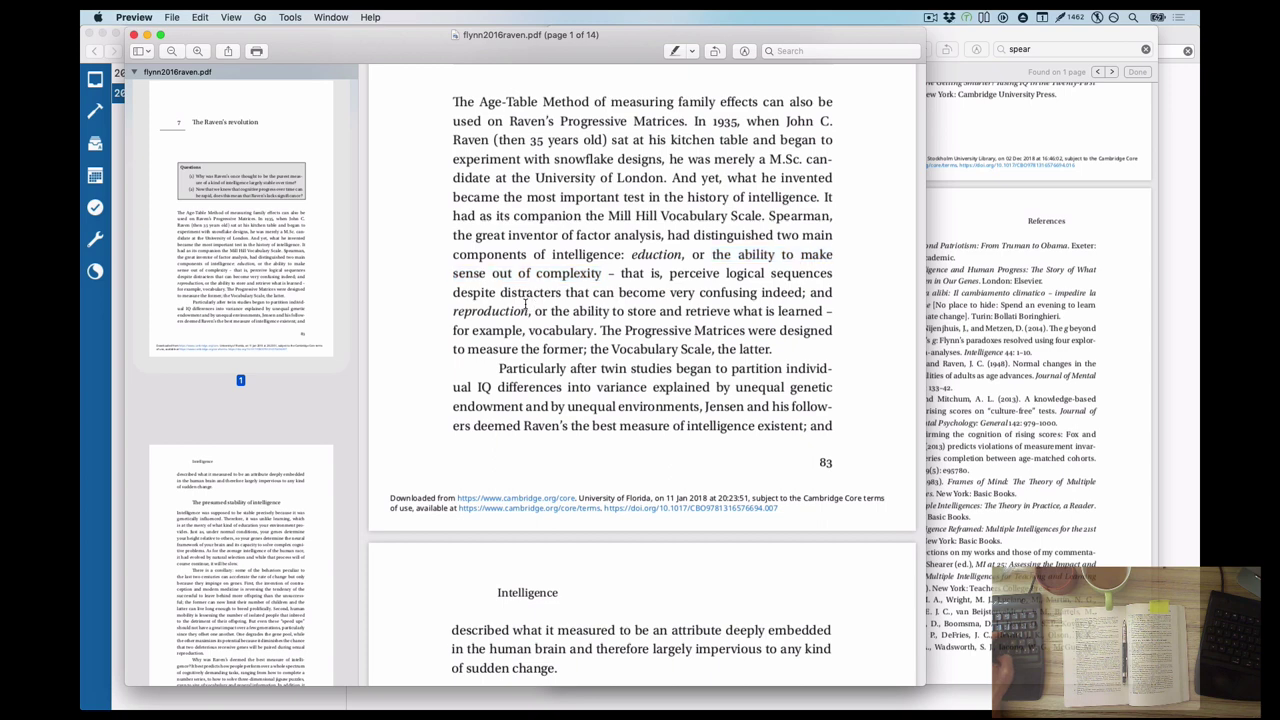
left_click(133, 35)
key("super+Tab")
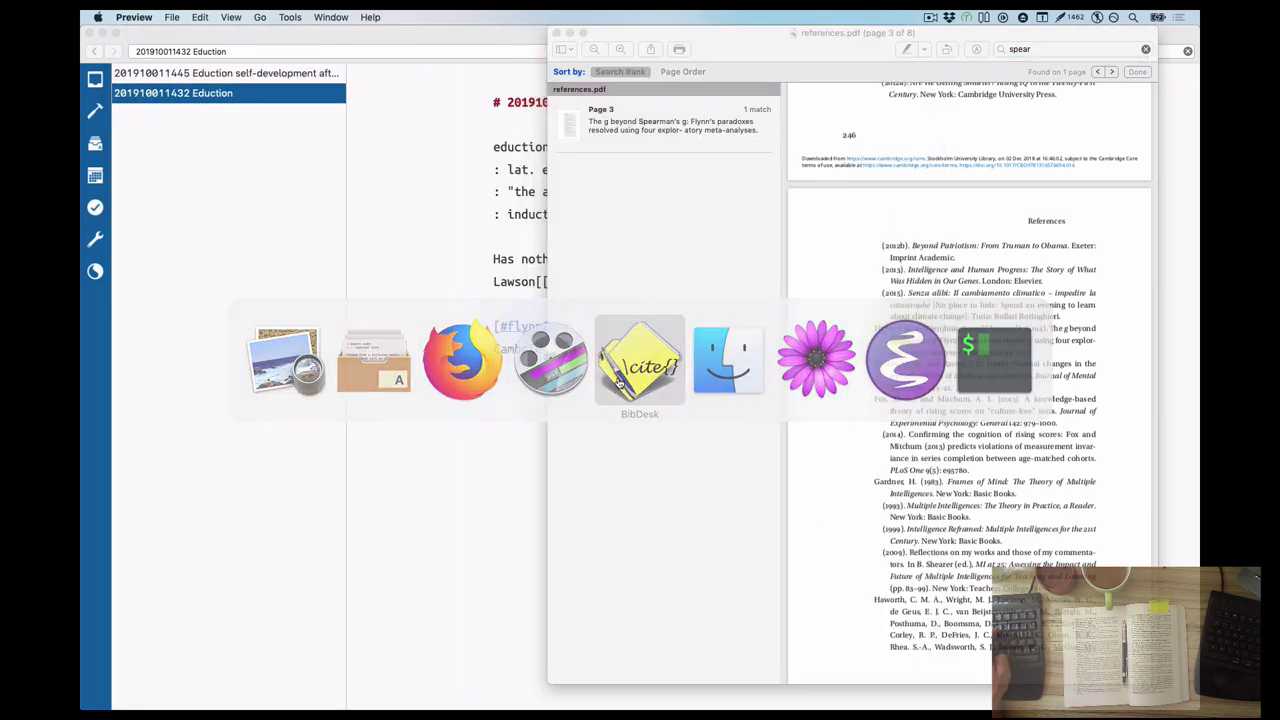
left_click(1019, 392)
key("BackSpace")
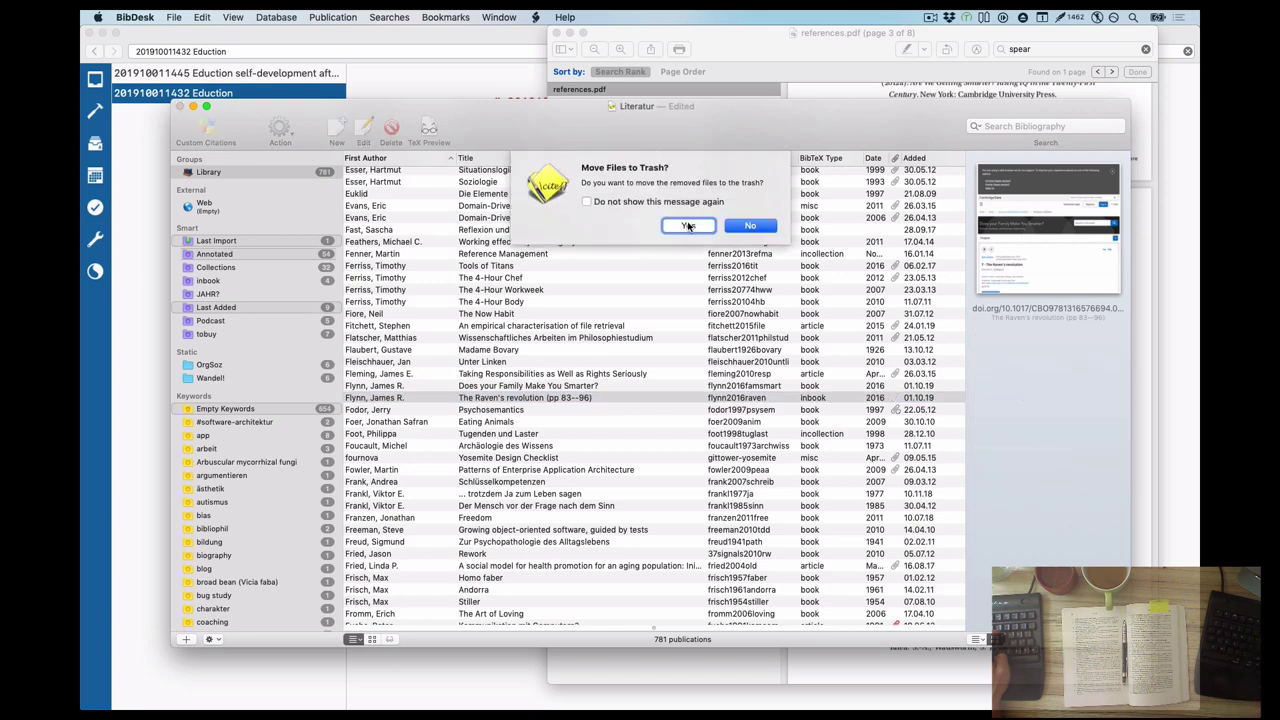
left_click(688, 226)
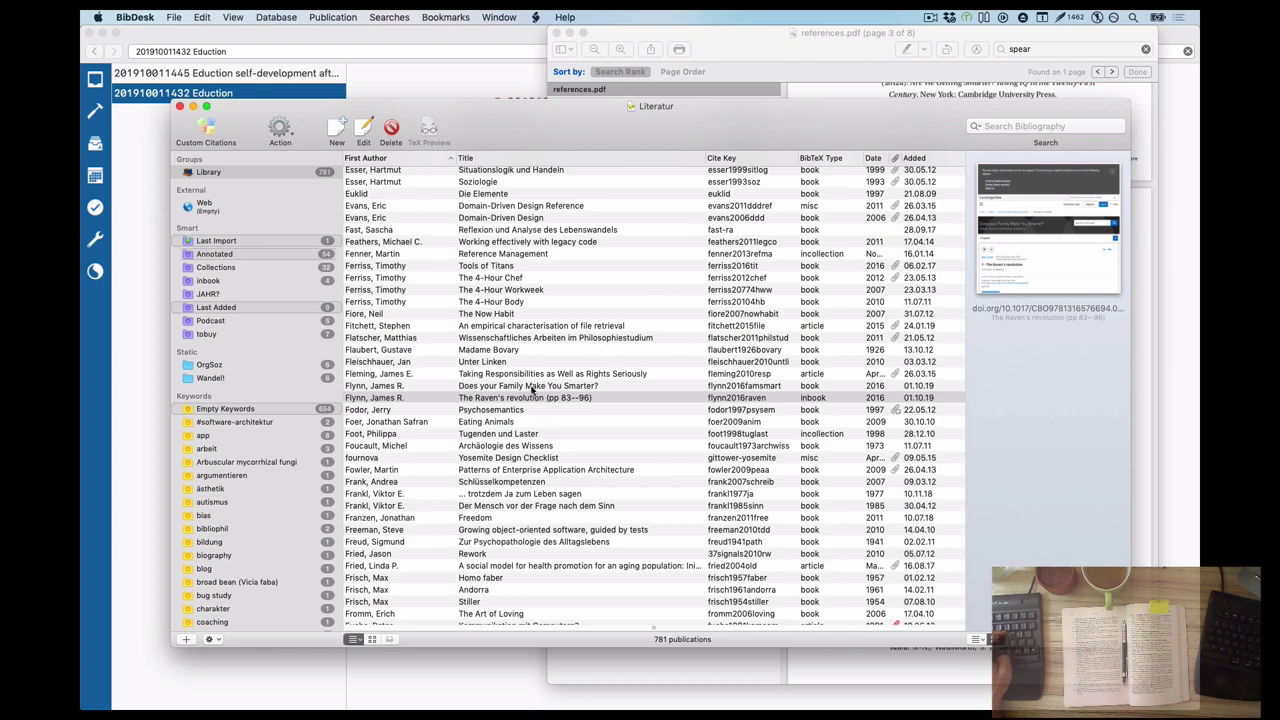
Review the Does your Family Make You Smarter? entry's details, then return to the notes app
left_click(531, 387)
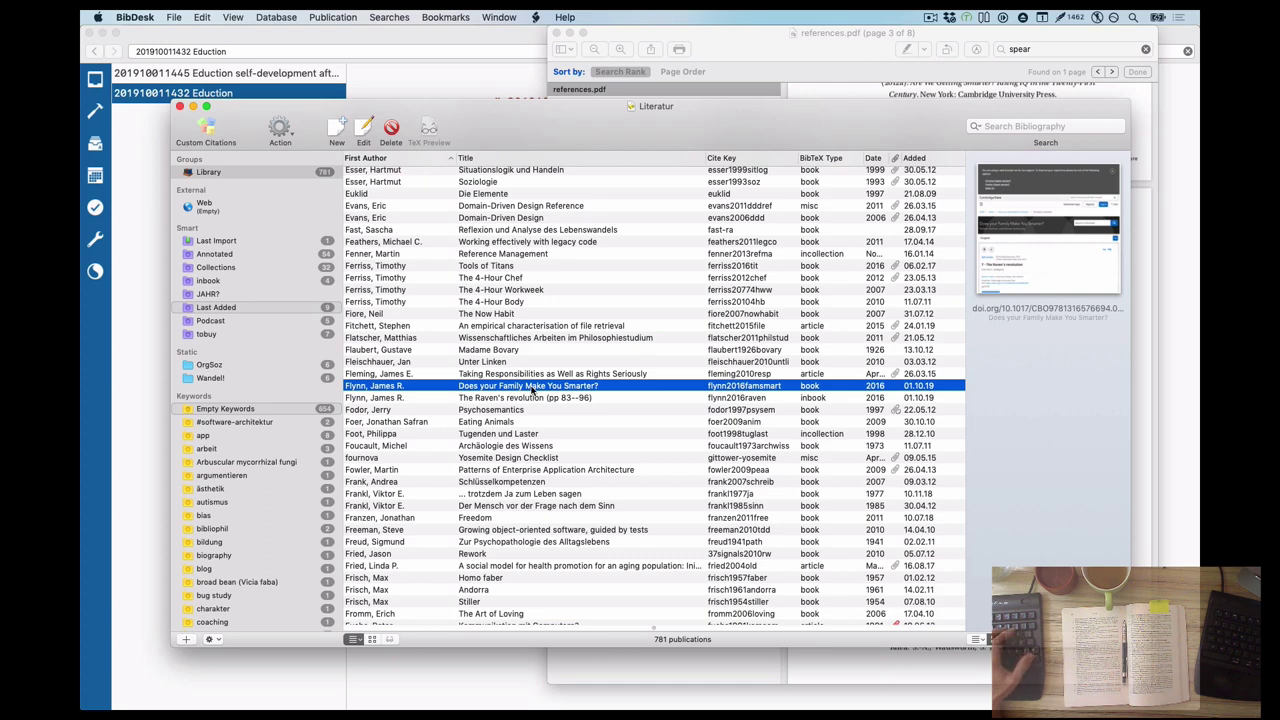
double_click(531, 388)
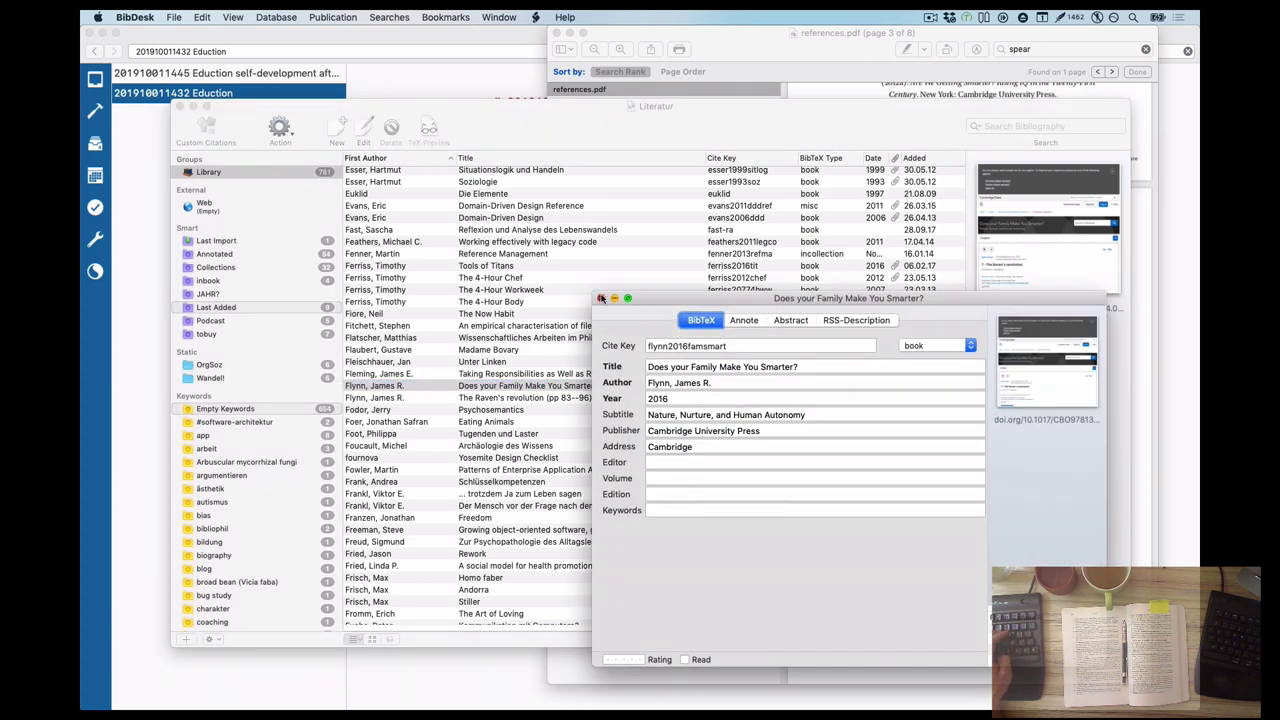
left_click(601, 298)
key("super+Tab")
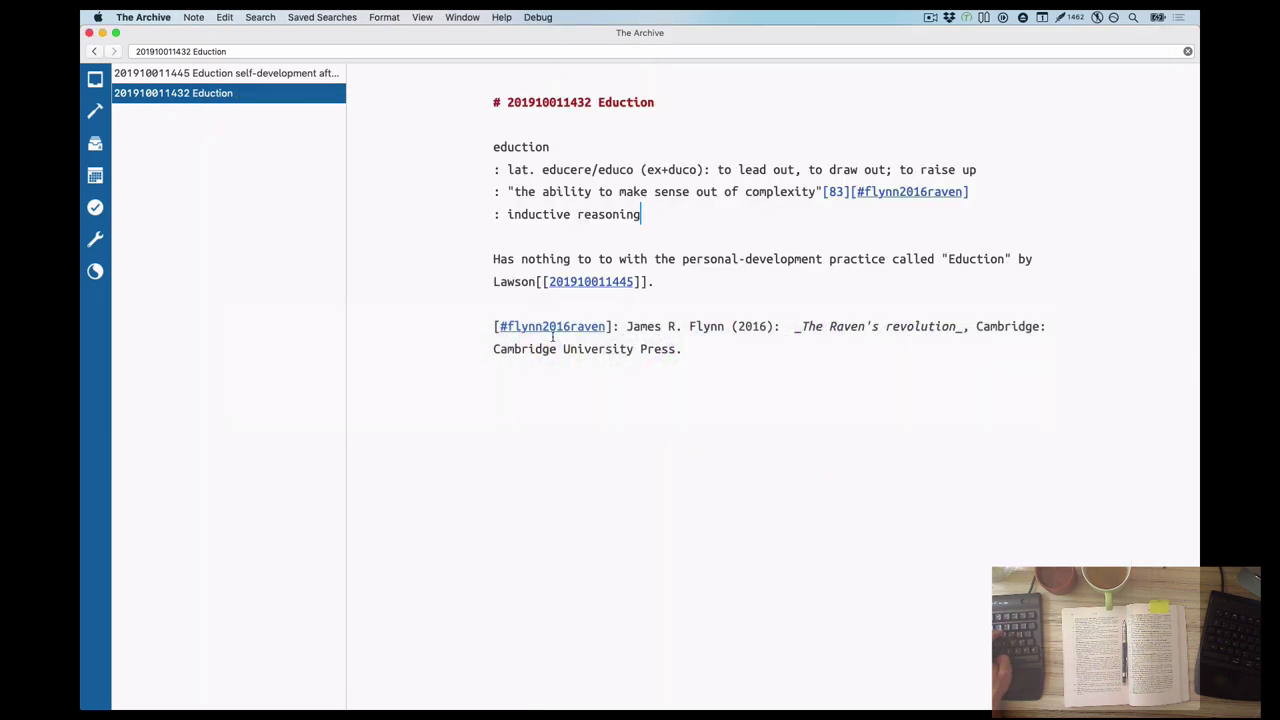
Replace the Eduction note's book reference and inline citation with the flynn2016famsmart label
left_click_drag(541, 390, 471, 334)
type("[#flynn2016famsmart]: James R. Flynn (2016):  _Does your Family Make You Smarter?. Nature, Nurture, and Human Autonomy_, Cambridge: Cambridge University Press.")
left_click_drag(633, 326, 462, 321)
key("super+c")
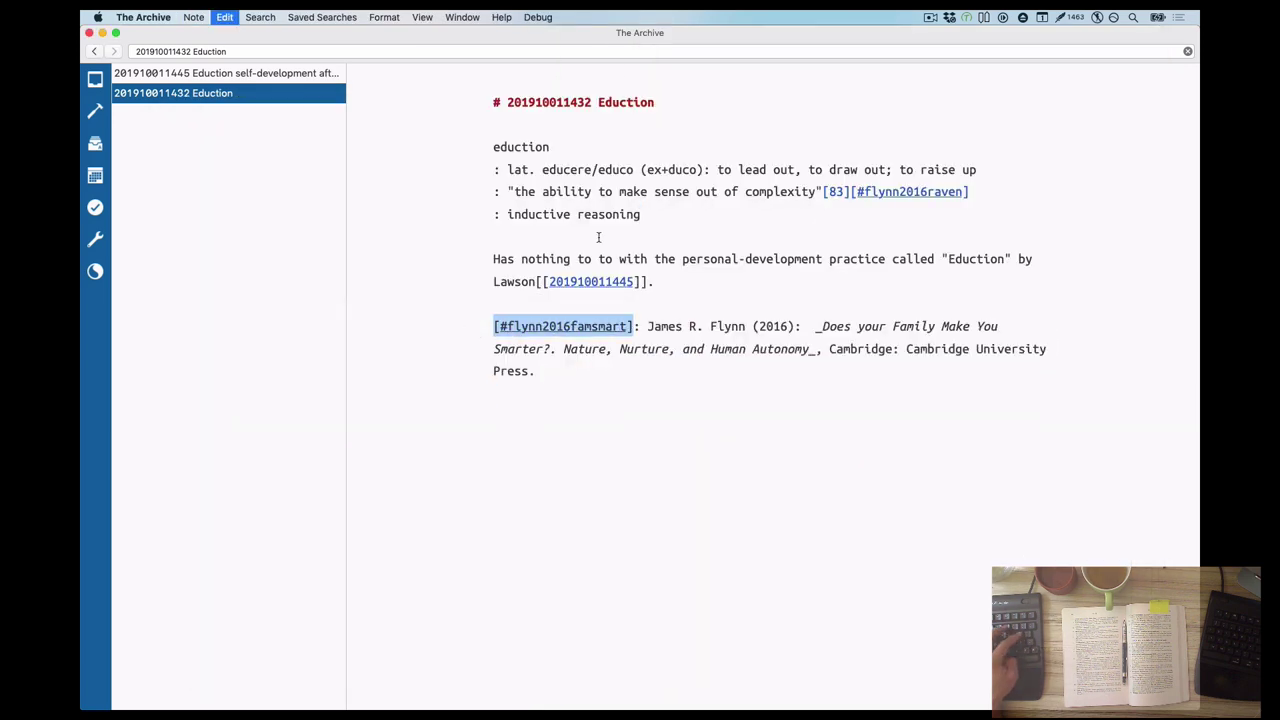
left_click_drag(969, 191, 851, 191)
key("super+v")
Delete The Raven's revolution publication from BibDesk
key("super+Tab")
key("Down")
key("super+BackSpace")
key("Return")
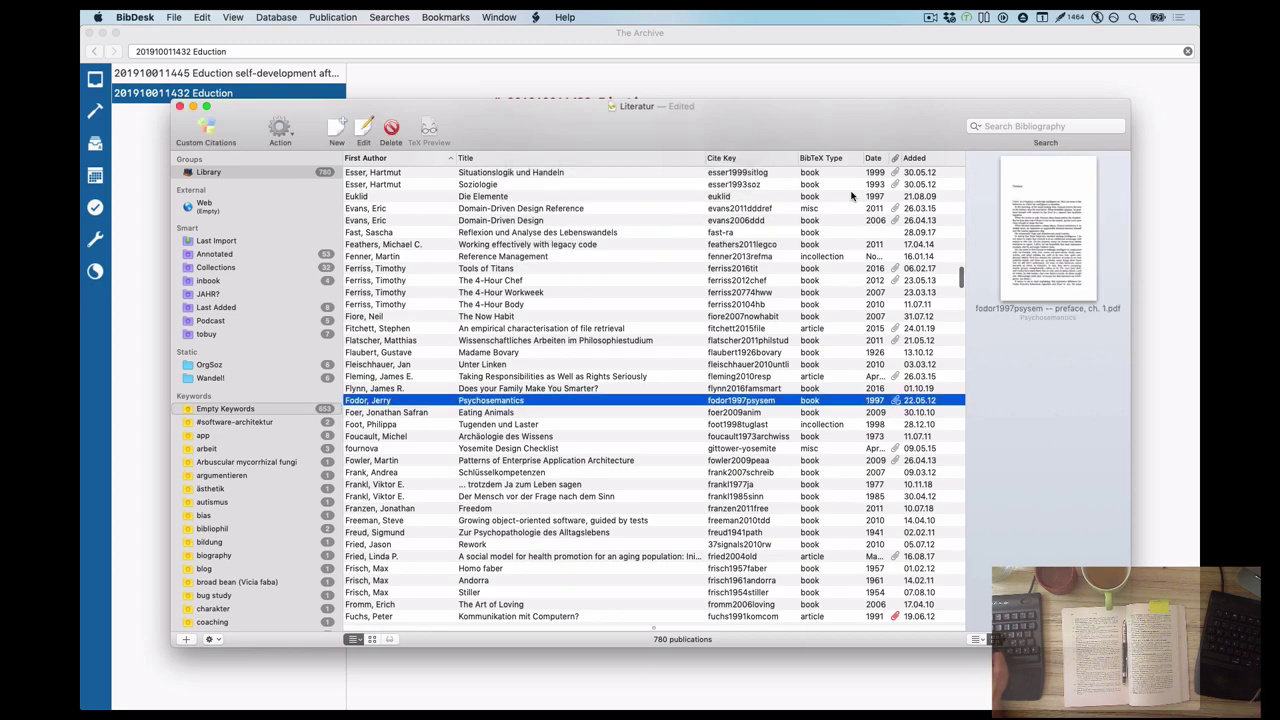
Check the family book's web page and the Eduction and Inductive reasoning Wikipedia articles
double_click(697, 390)
key("super+Tab")
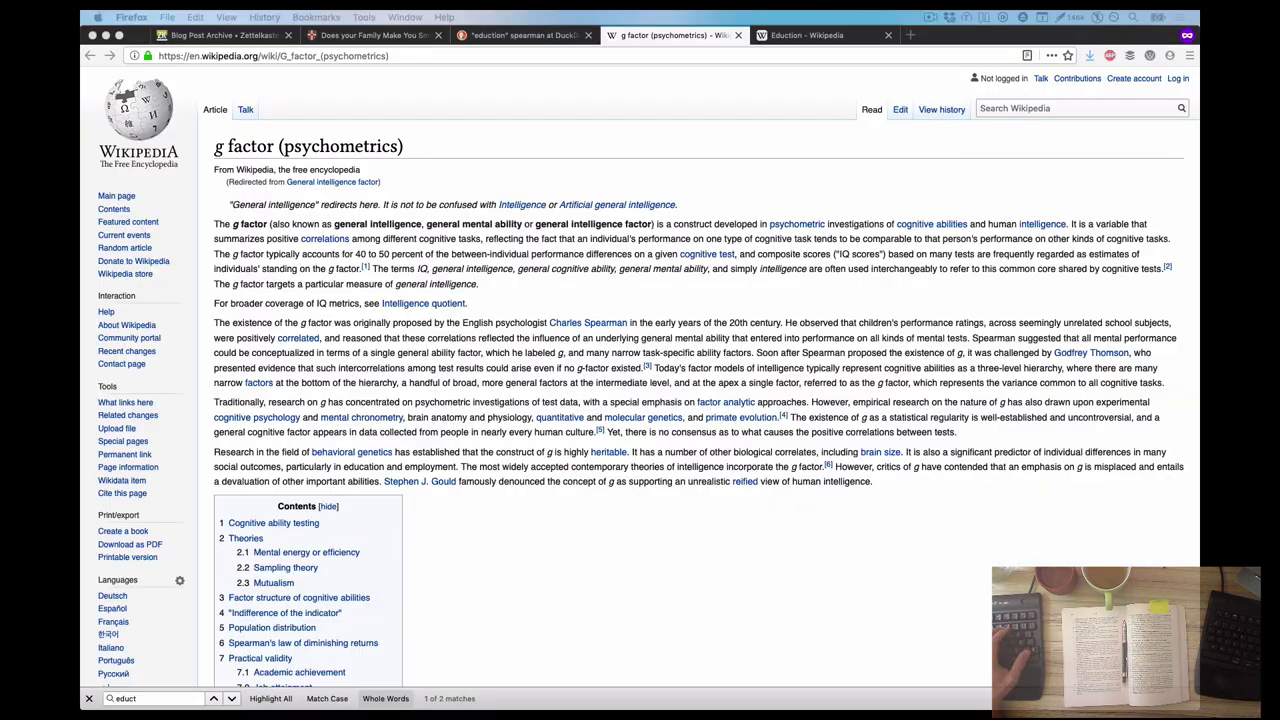
key("super+grave")
key("super+m")
left_click(458, 425)
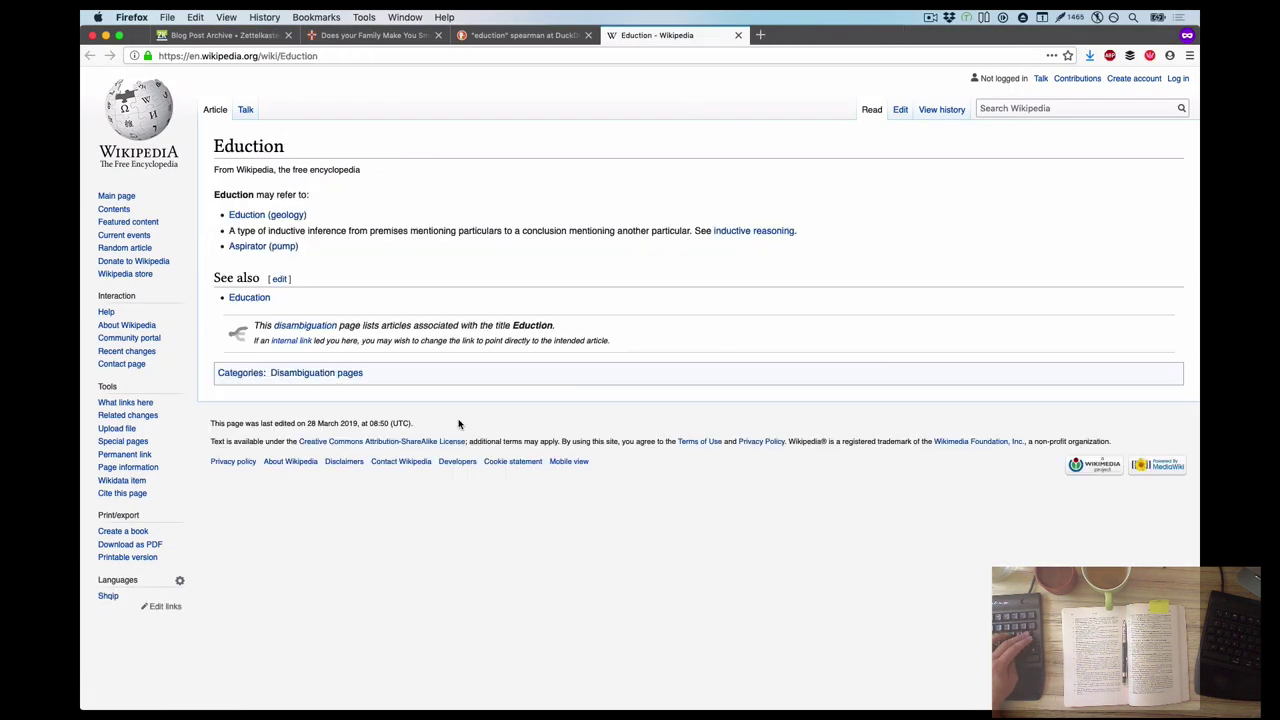
left_click(785, 234)
key("super+Tab")
key("super+Tab")
key("Tab")
key("super+Tab")
key("super+Tab")
Add the g-factor sentence and the tags #reasoning #inference #induction below the title
type("Spearson as part of the postulation of a g-factor (general intelligence ")
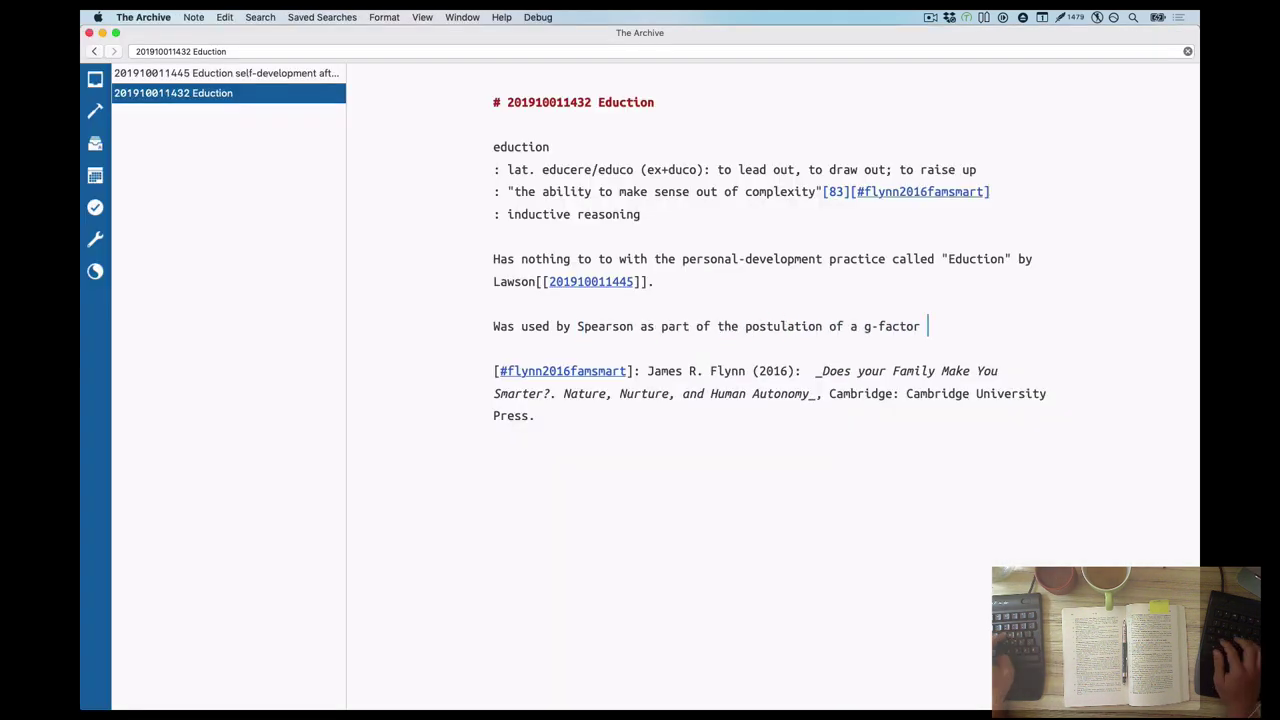
type("factor).")
left_click(655, 102)
key("Return")
type("#reasoning #inference #induction")
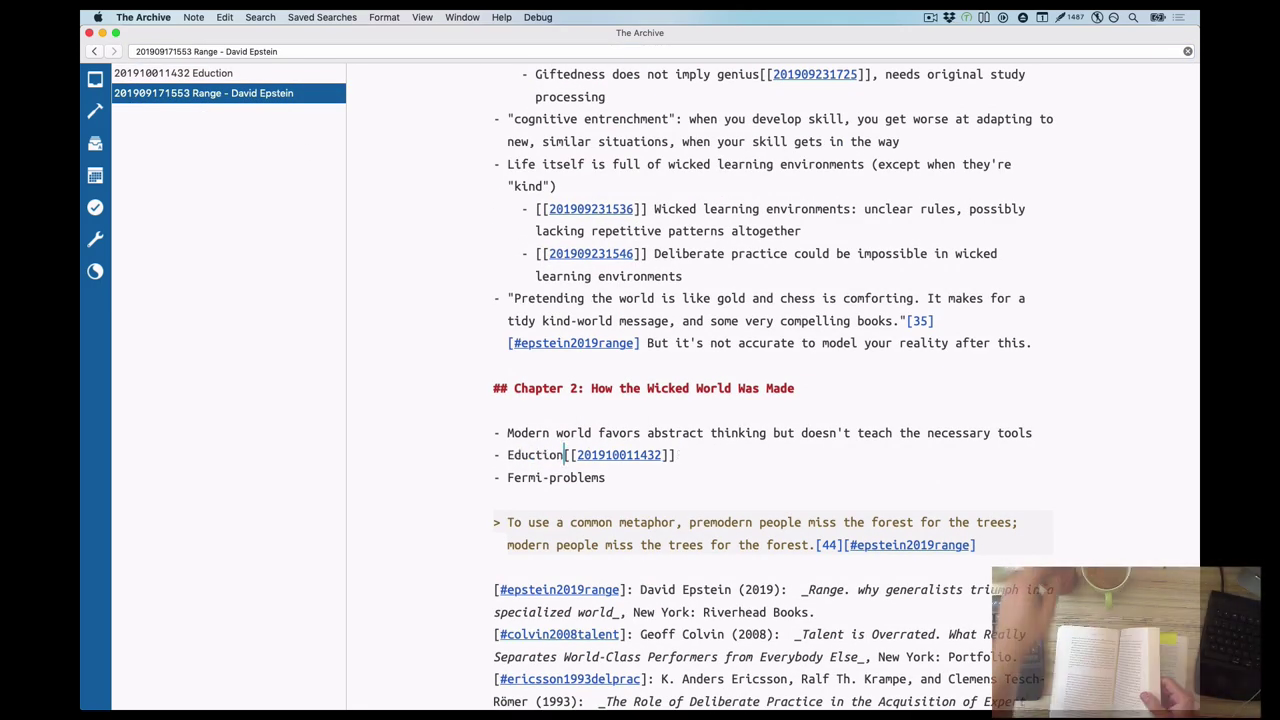
Add the quoted Eduction definition citing [43], move the forest quote under Chapter 2, and start a Raven's Progressive link
key("Return")
key("Tab")
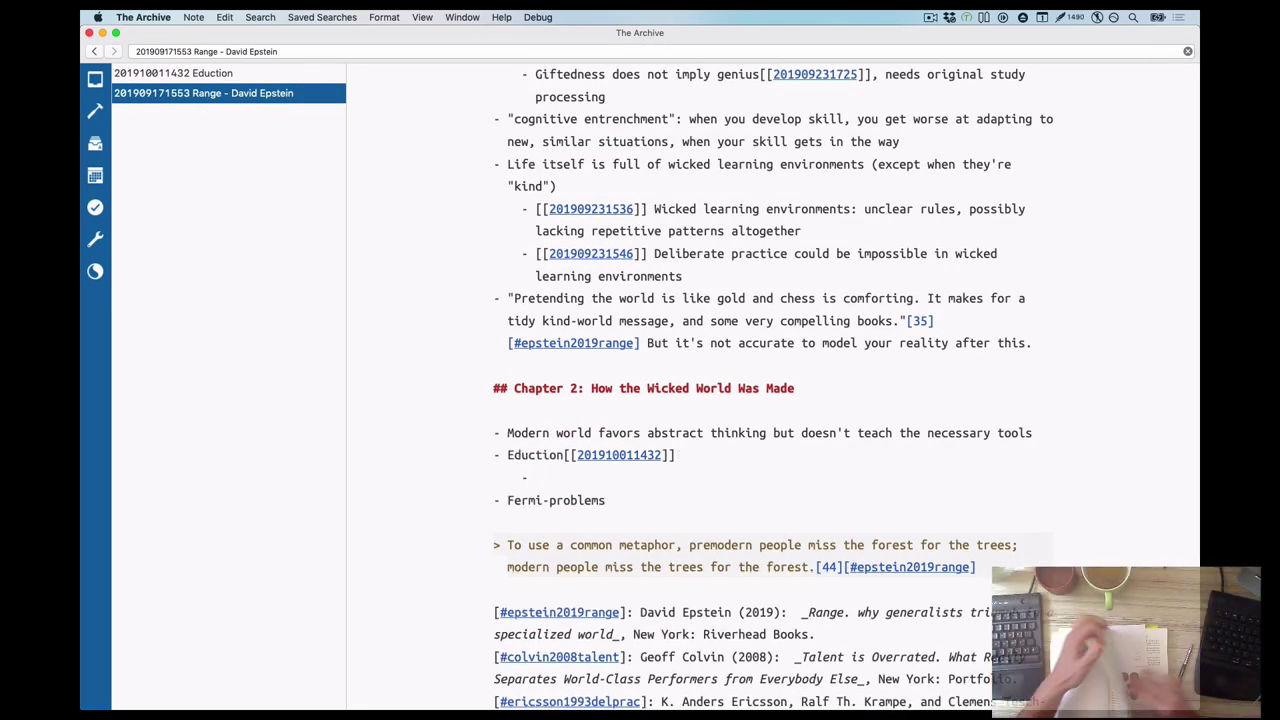
type("Pre-modern farmers have no access")
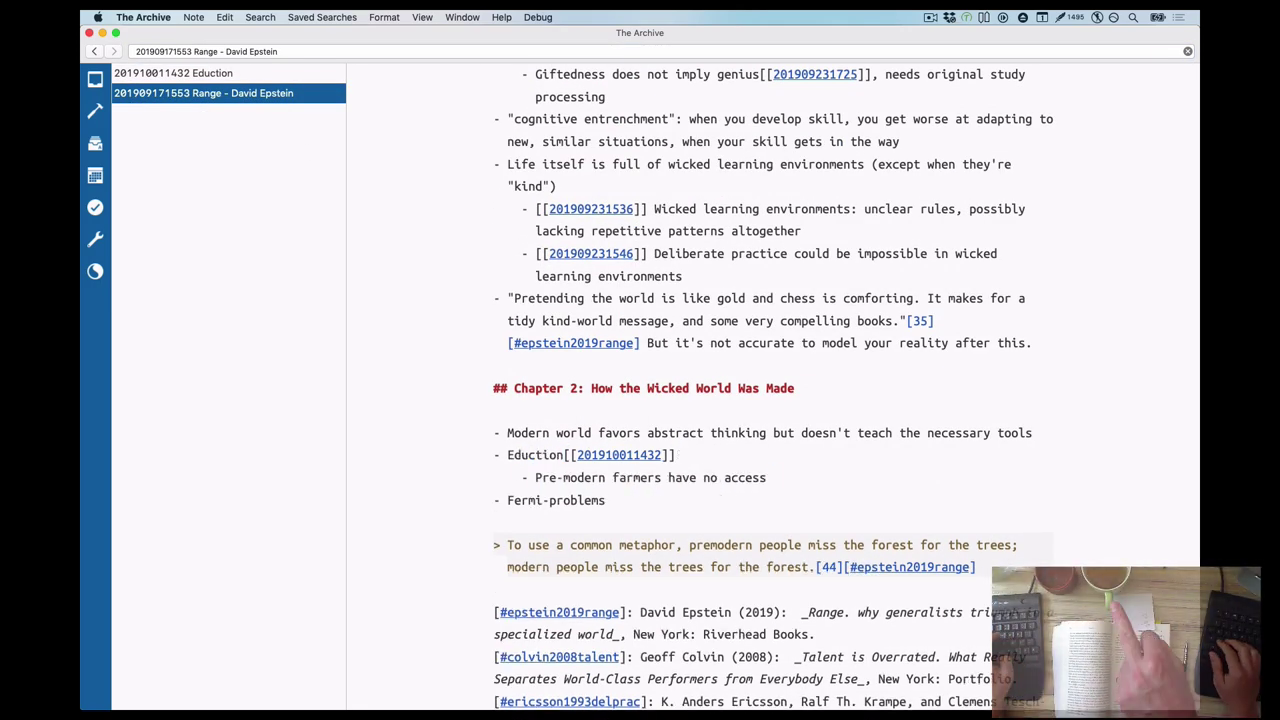
key("super+z")
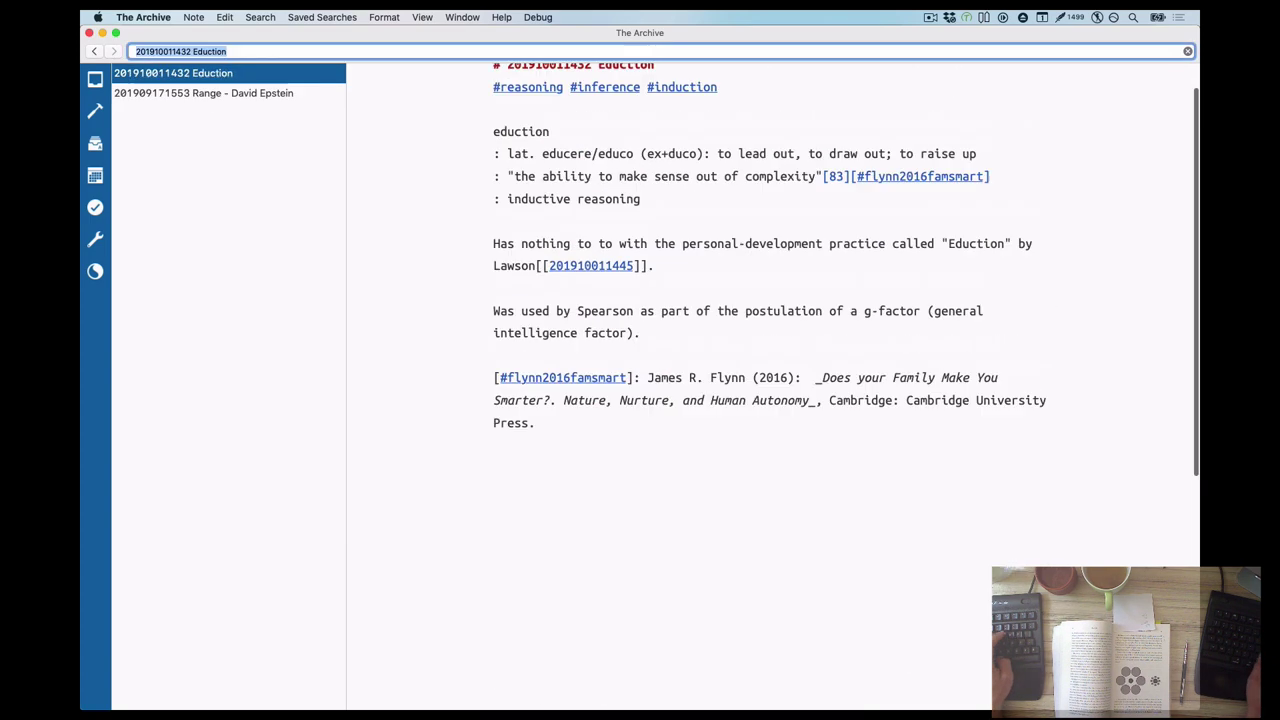
type(": \"to work out guiding principles when given facts or materials, even is the absence of instructions, and even when they had never seen the material beforebut")
key("BackSpace")
key("Right")
type("[43][#epstein2019range]")
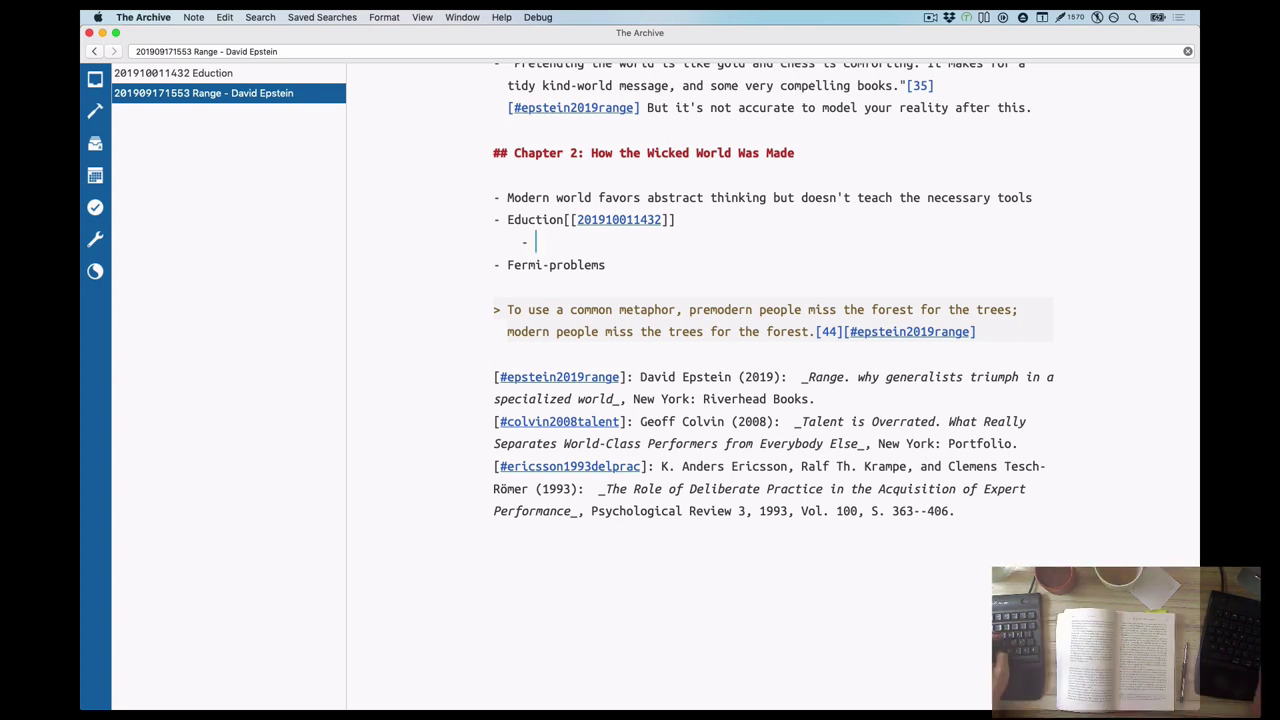
key("super+z")
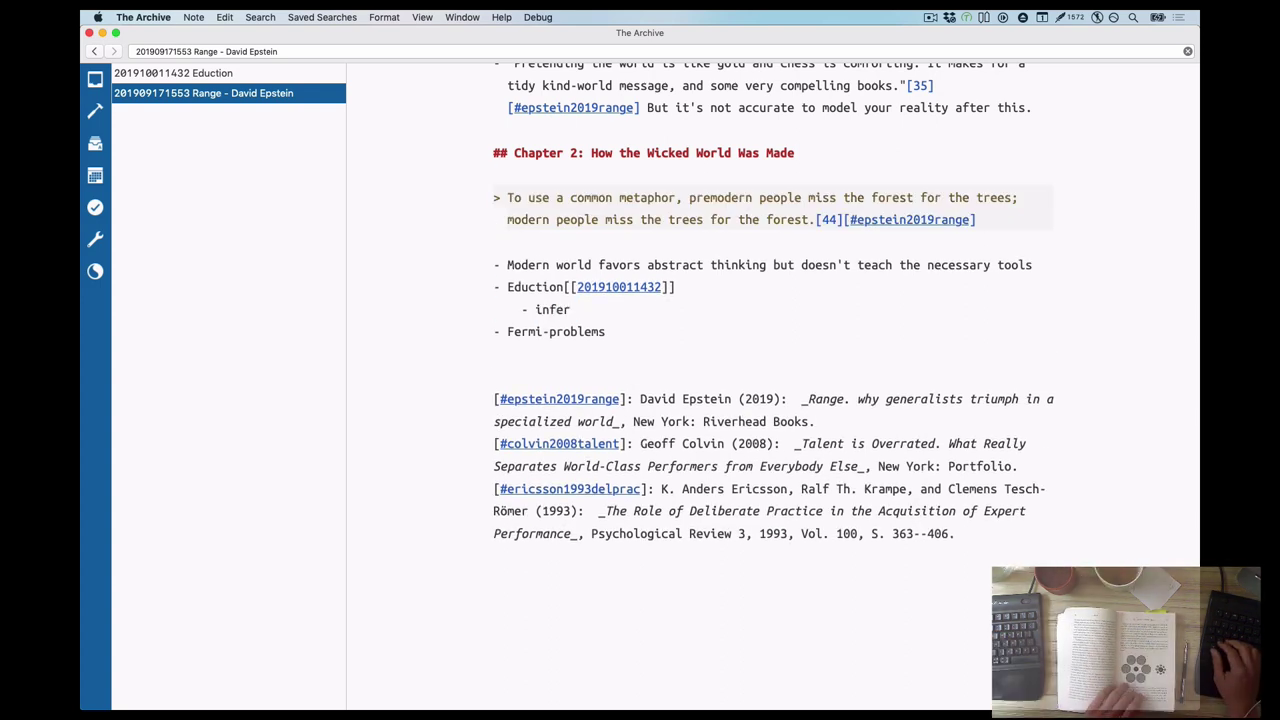
type("principles_ from a set of individual items")
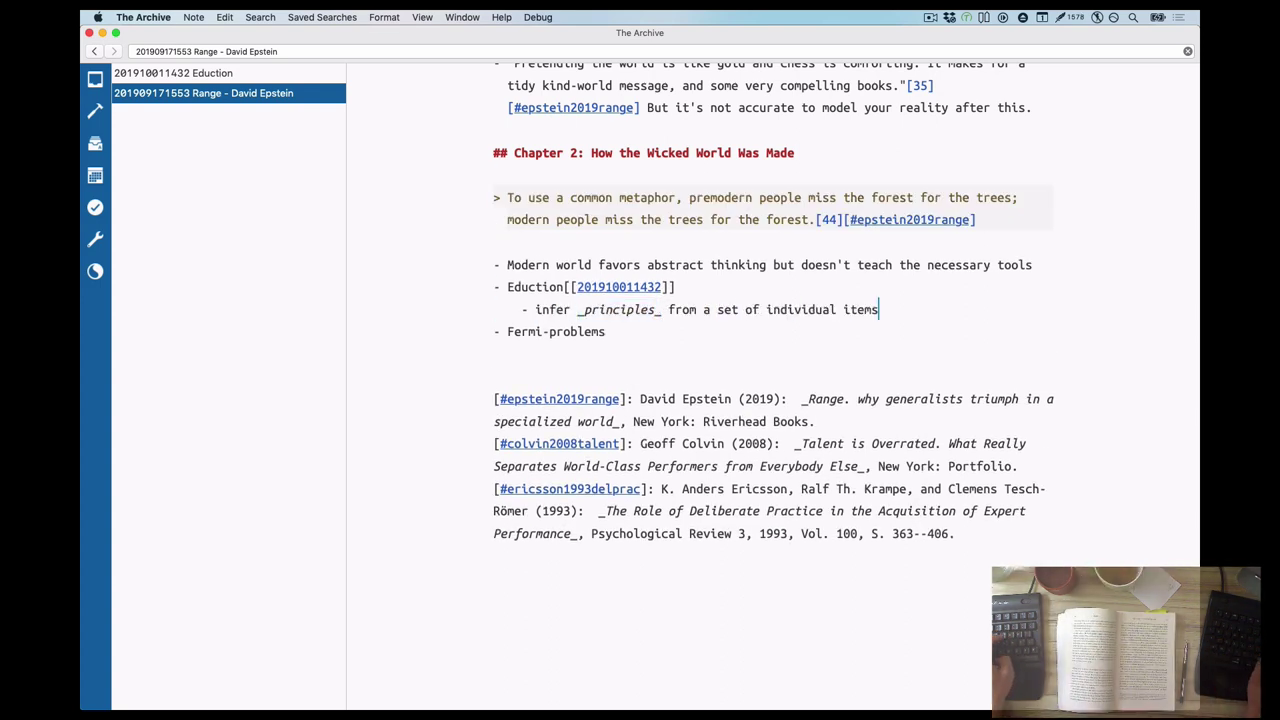
type(" ([[201910011518 Raven's Progressive")
key("Return")
key("super+Return")
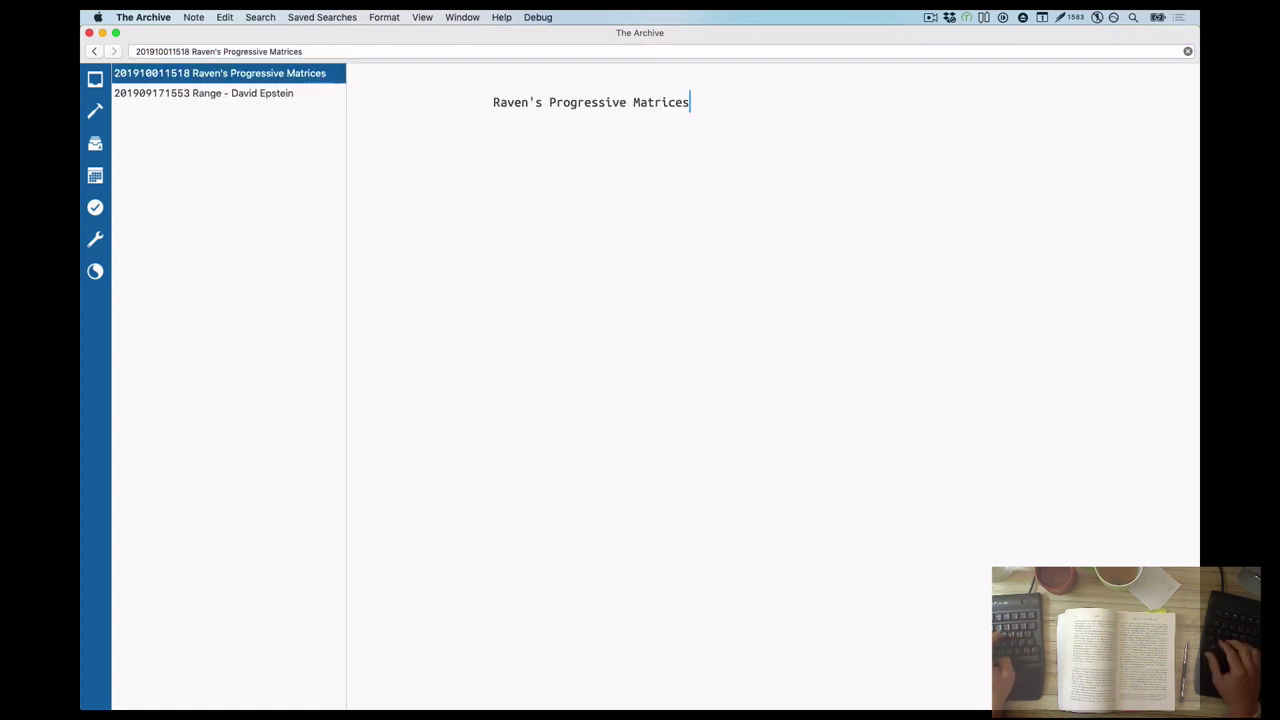
key("shift+super+Left")
type("\" are tests wher")
type("I.Q. tests where you fill in the ga")
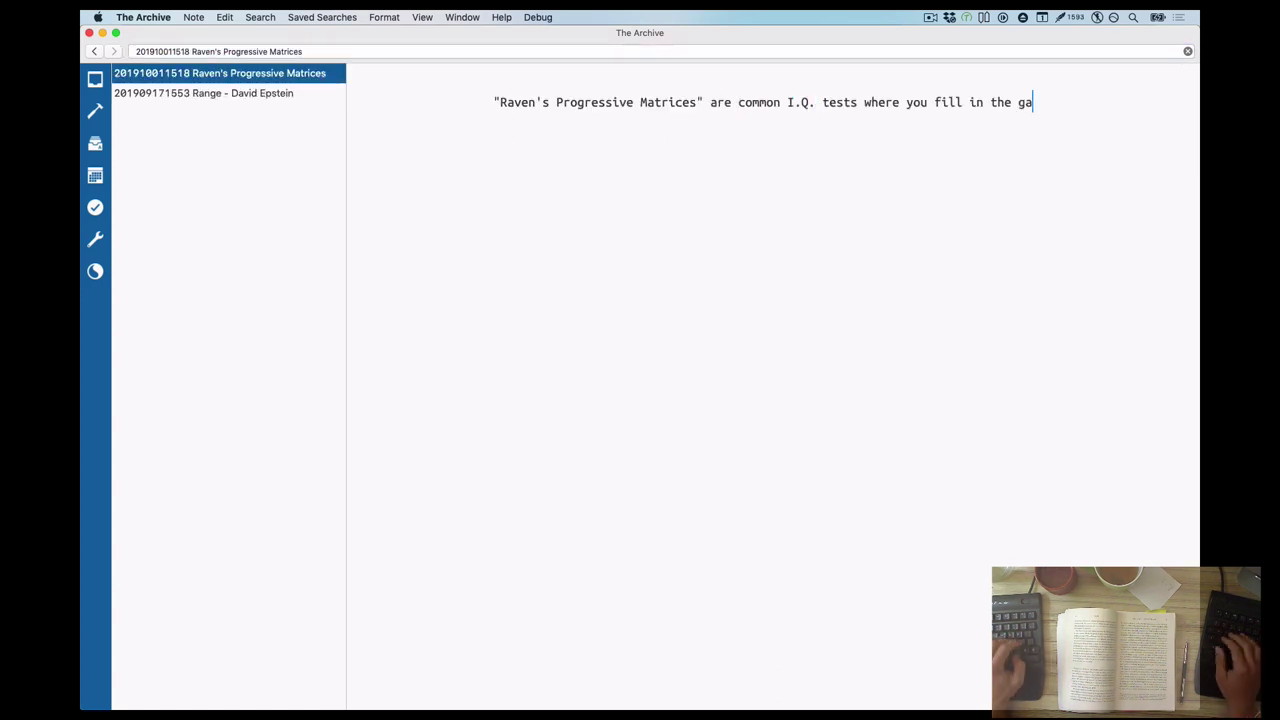
type(" in a sequence of items.")
type("Supposedly tests how well you can")
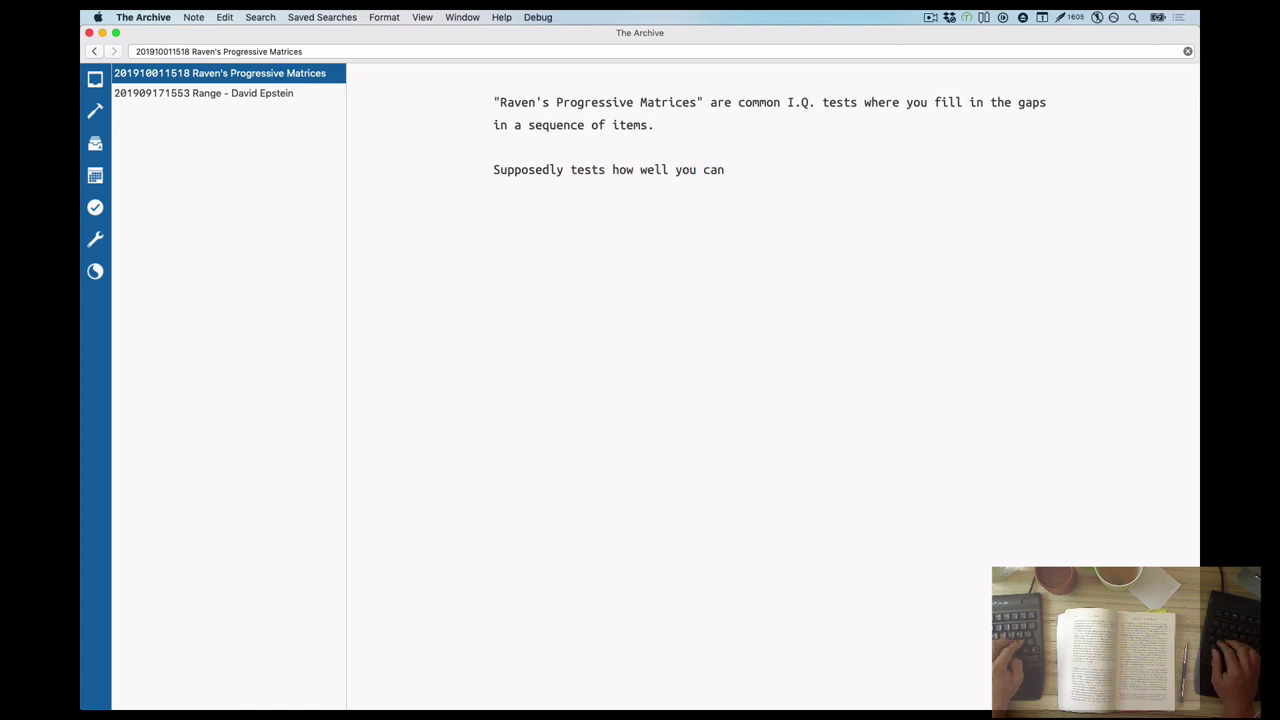
type(" infer principles from individual items.")
key("super+ctrl+shift+v")
key("Return")
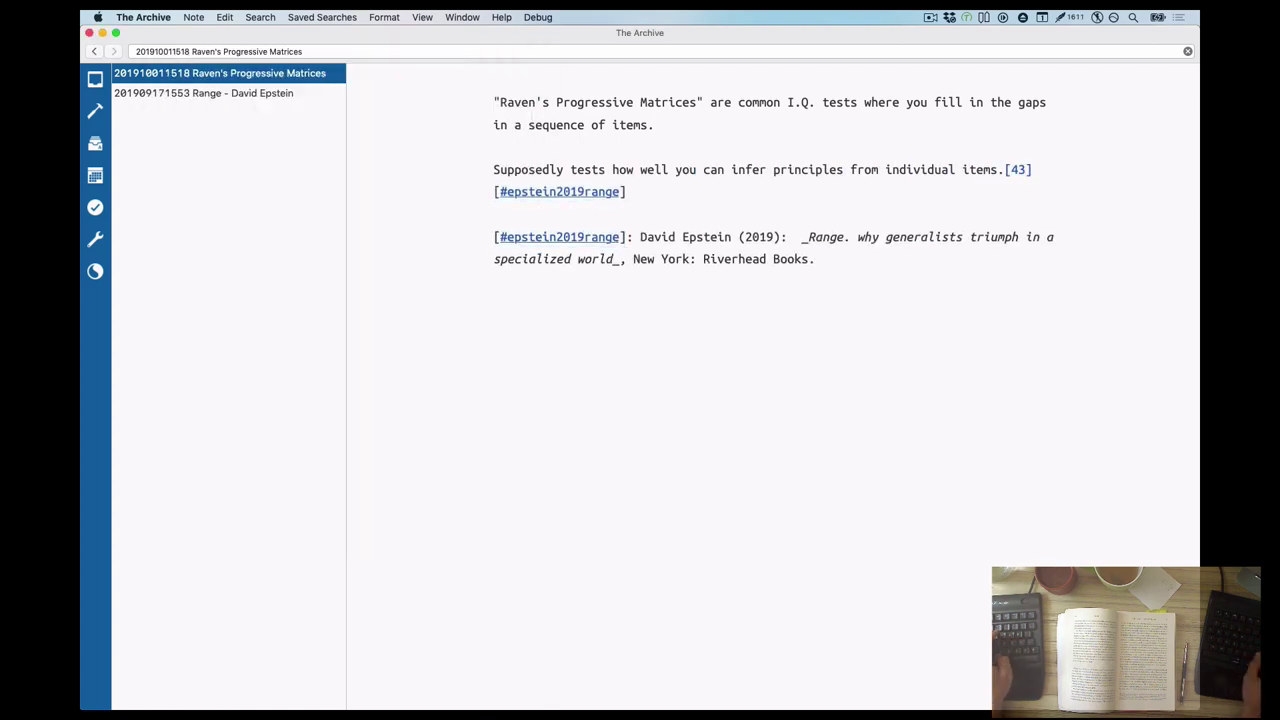
type("via eduction.")
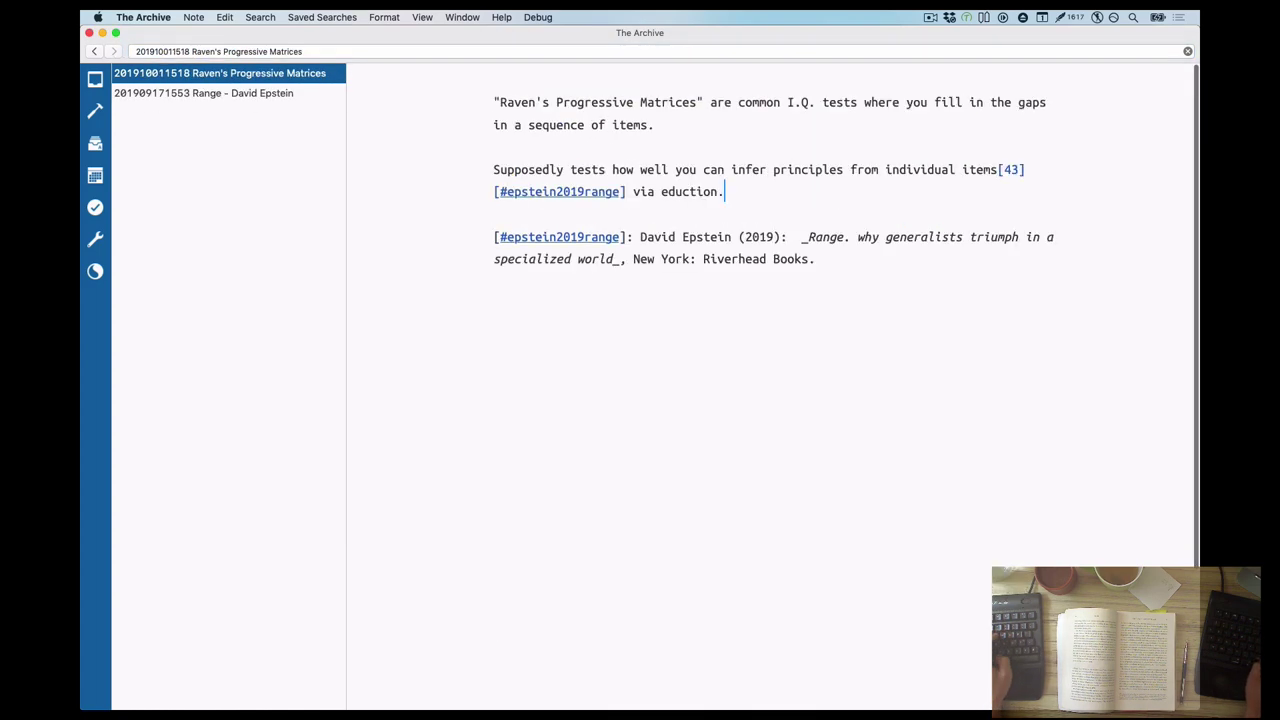
Give the Raven's Progressive Matrices note its title heading and the #iq tag
key("super+Up")
key("Return")
key("Up")
key("ctrl+v")
key("Return")
type("#iq")
key("Return")
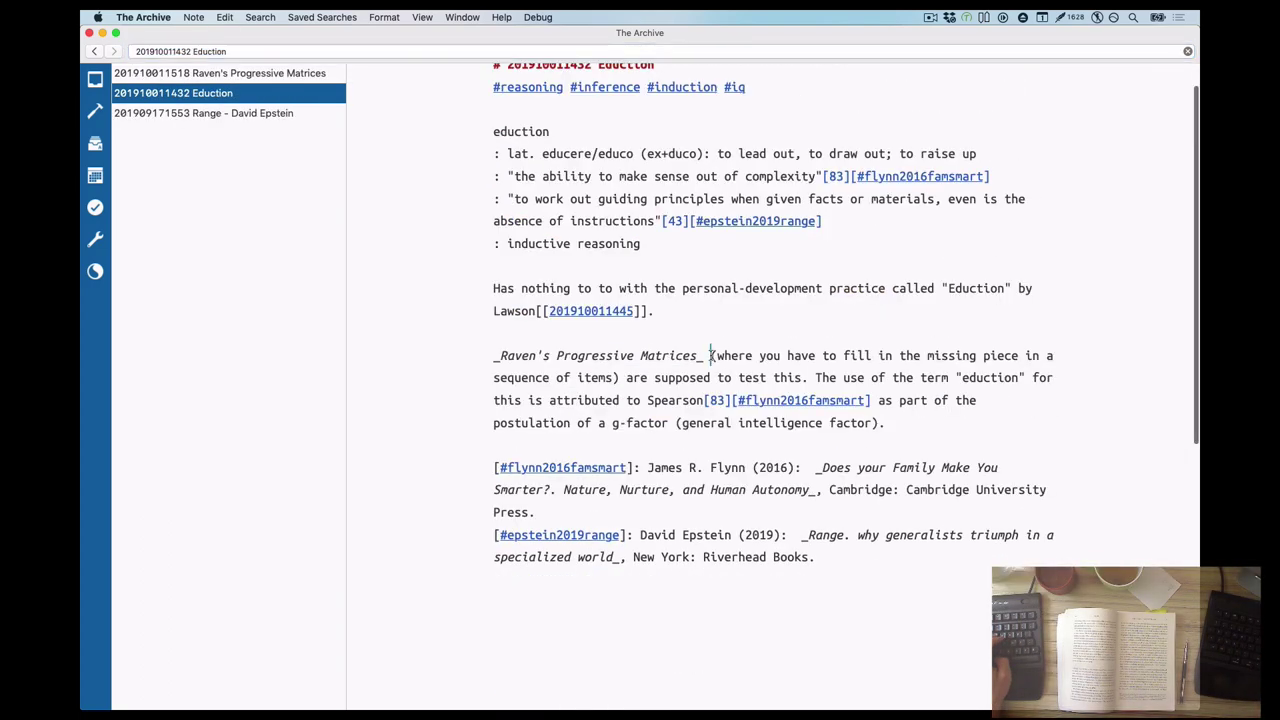
Add a Range sub-point that general IQ increased every 20th-century generation, citing [38][#epstein2019range]
type("ability.[[201910011518]] The use of")
left_click(203, 113)
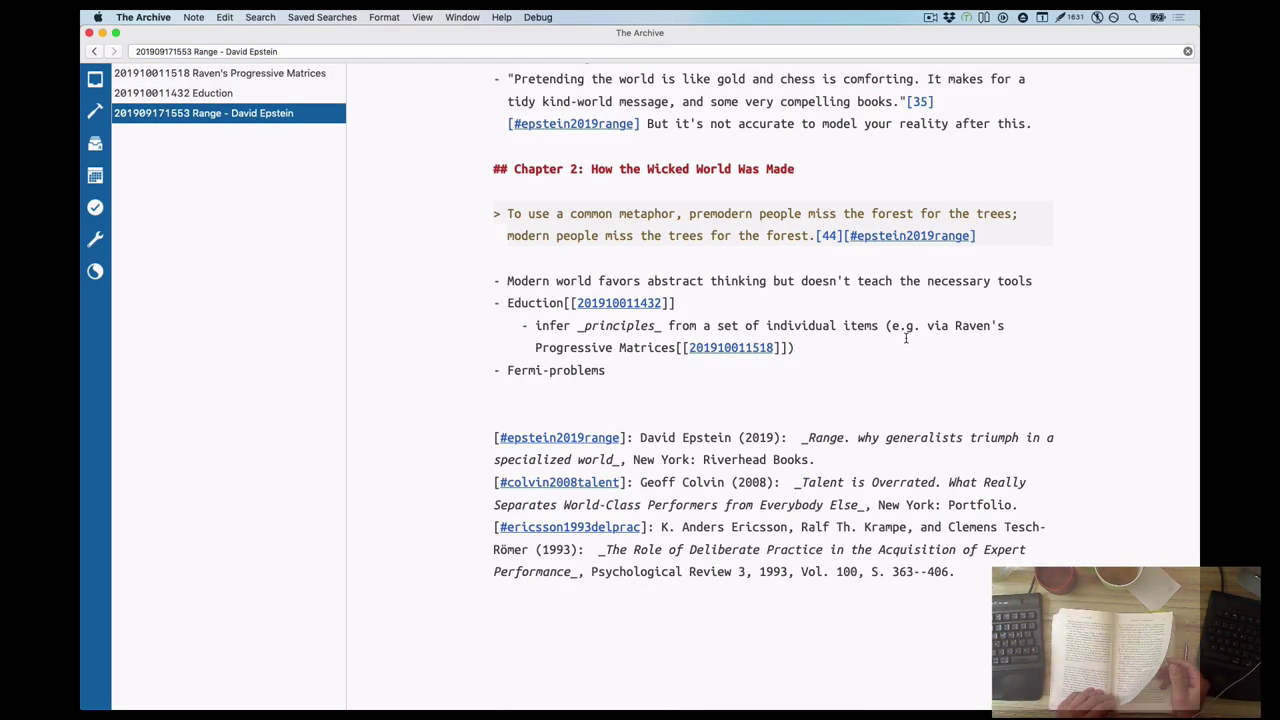
left_click(1034, 281)
key("Return")
key("Tab")
type("see Flynn's findings that IQ")
key("alt+Left")
type("general")
key("End")
type("increases with every generation in the 20th century[38][#epstein2019range]")
Add the concrete-versus-abstraction sub-point citing [attributed to Flynn, 44][#epstein2019range]
key("Return")
type("premodern people stick to concrete things, modern people rely on abstraction: \"scientific spectacles\",")
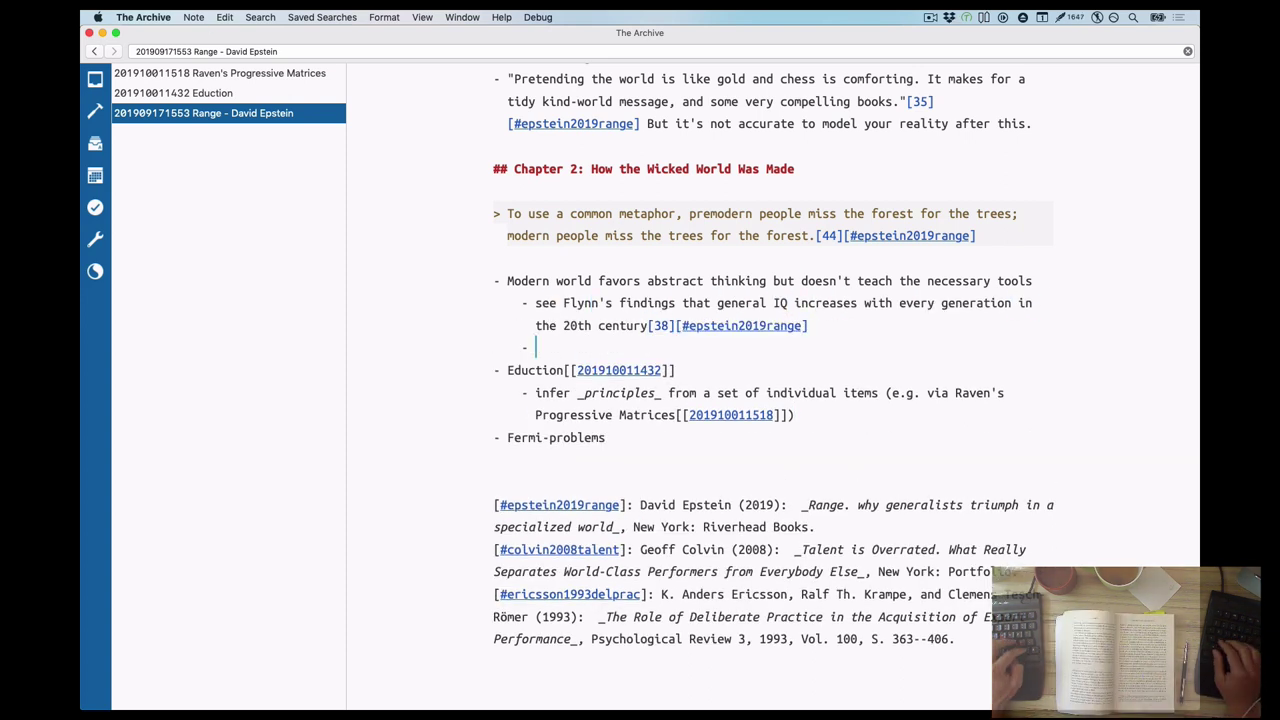
key("BackSpace")
type("[attributed to Flynn, 44][#epstein2019range]")
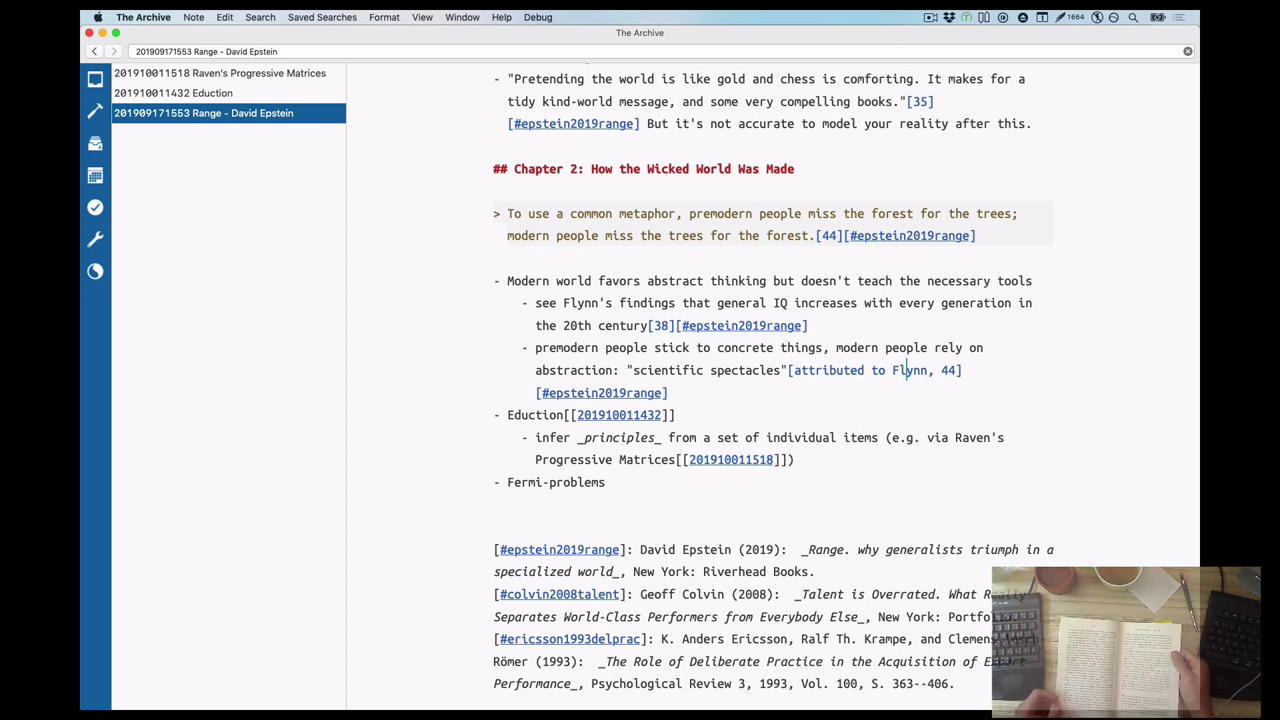
Add the premodern-farmers sub-point and ask whether the premodern world is kind and the modern world wicked
left_click(800, 460)
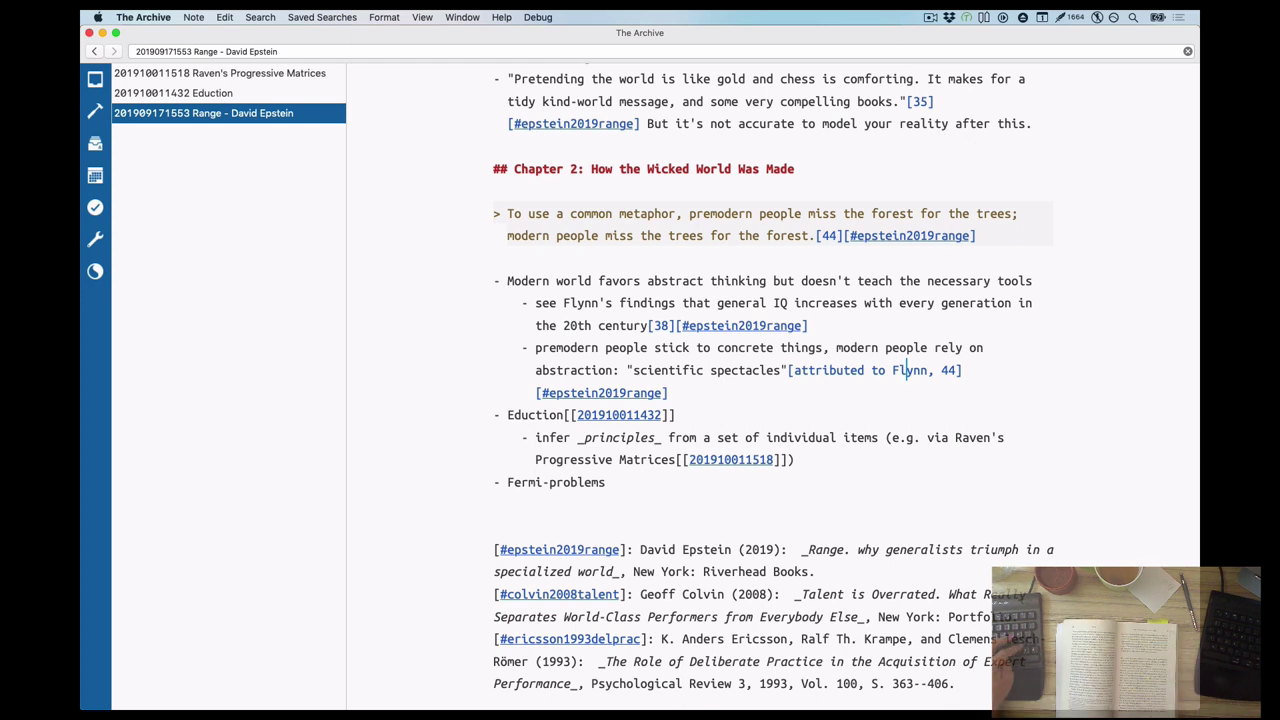
key("Return")
type("premodern farmers getting in touch with the modern world learn this (to some extent)")
left_click(500, 258)
key("Return")
type("What's the story here? Is the premodern world the kind world, and the modern world the wicked?")
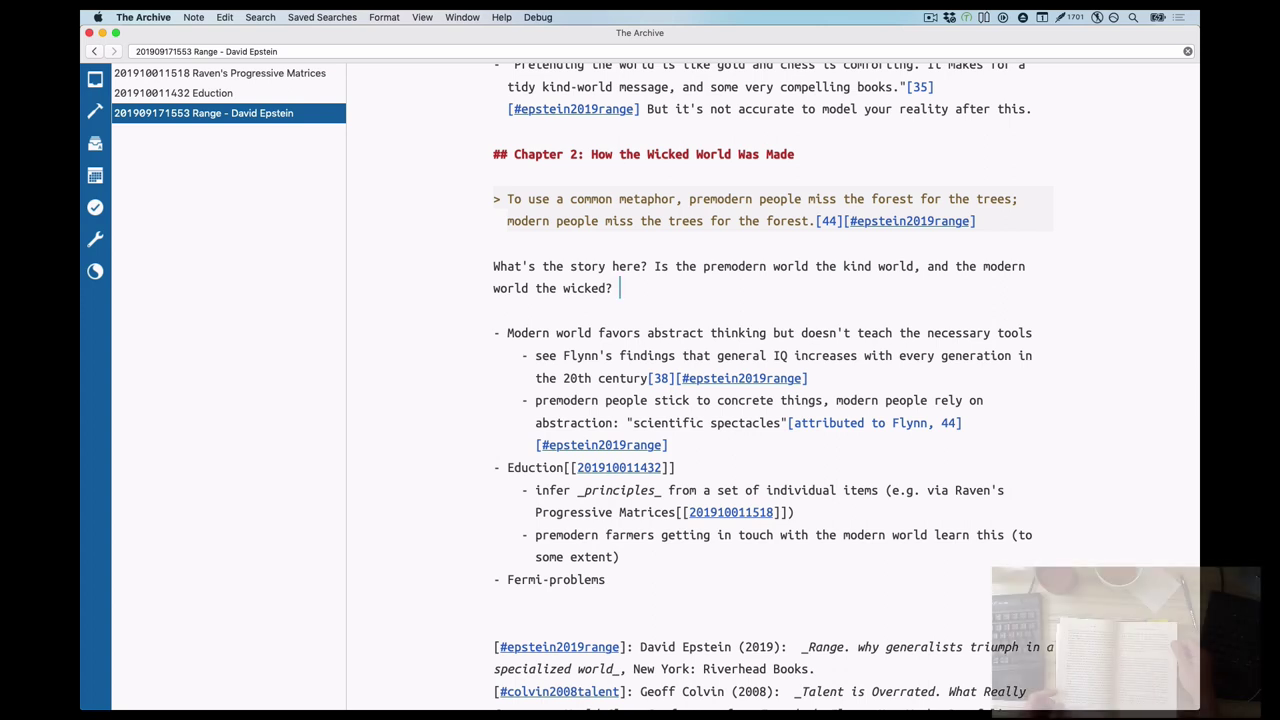
Add the "Like chess masters and firefighters, premodern villagers…" quote bullet below Fermi-problems
left_click(606, 579)
key("Return")
type("\"Like chess masters and firefighters, premodern villagers relied on things being the same tomorrow as they were yesterday.")
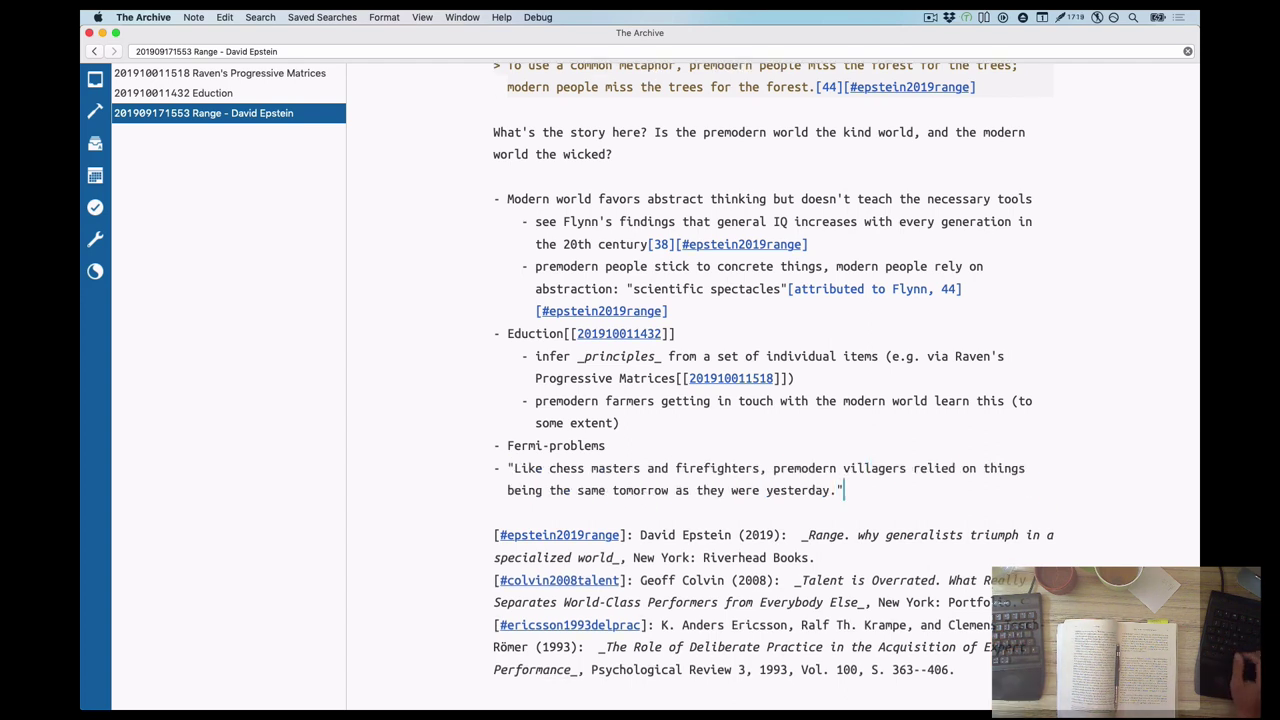
type(" [...] Faced with any problem they had n")
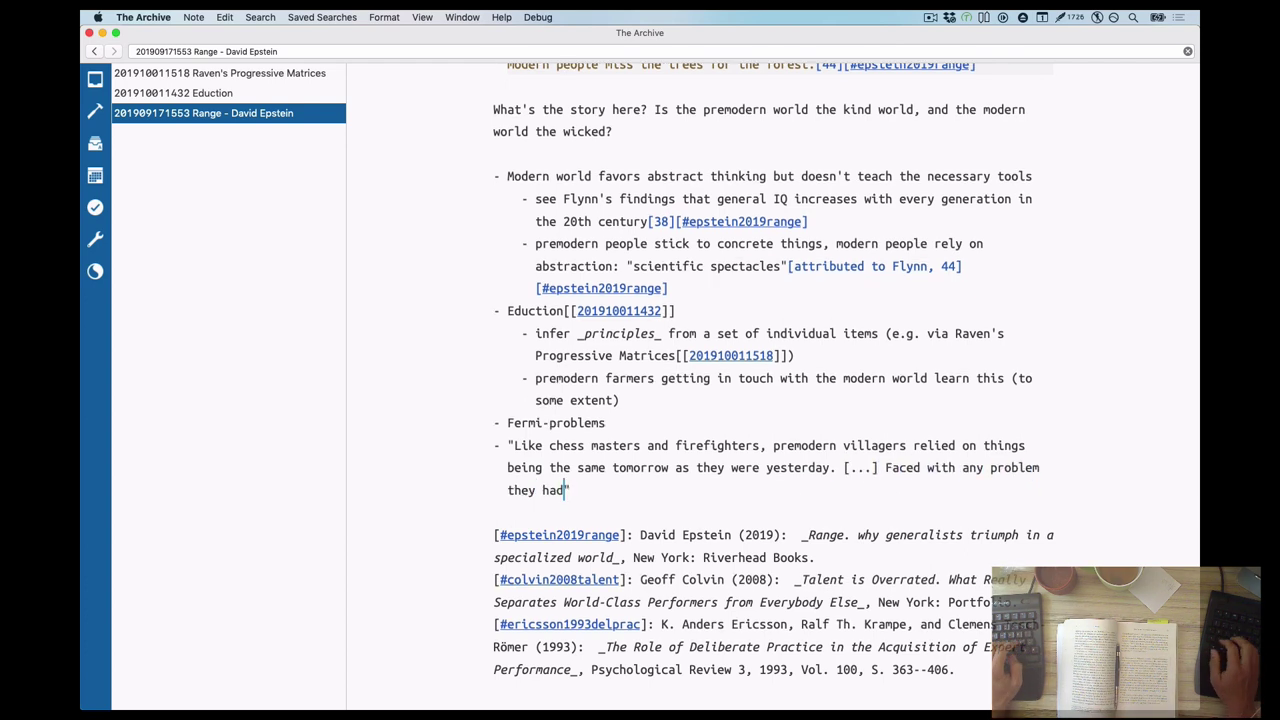
type("ot directly experienced before, the remote villagers were completely lost. That is not an option for us.")
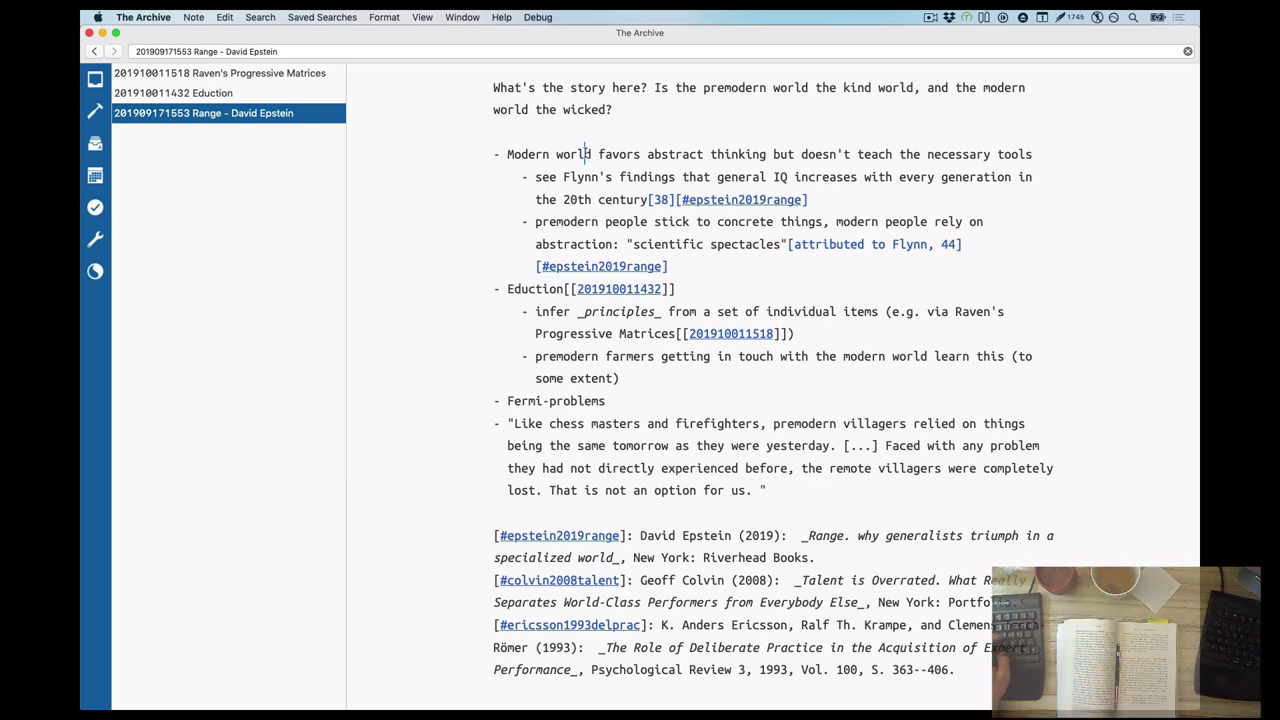
Insert '- Modern world is rapidly changing, and thus wicked' citing [53], and cite the chess quote too
left_click(590, 132)
key("Return")
type("- Modern world is rapidly changing, and thus wicked[")
key("BackSpace")
type("[53][#epstein2019range]")
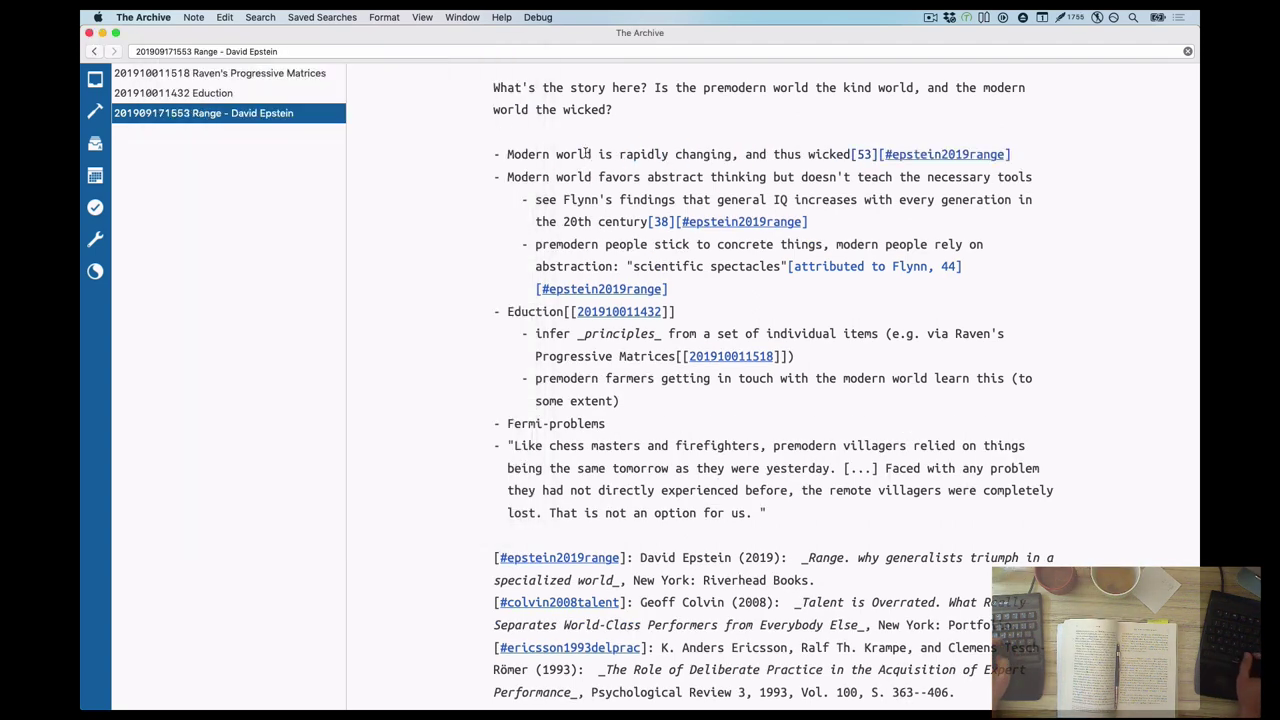
left_click(768, 512)
type("[53][#epstein2019range]")
scroll(589, 238, "up", 10)
scroll(748, 323, "down", 2)
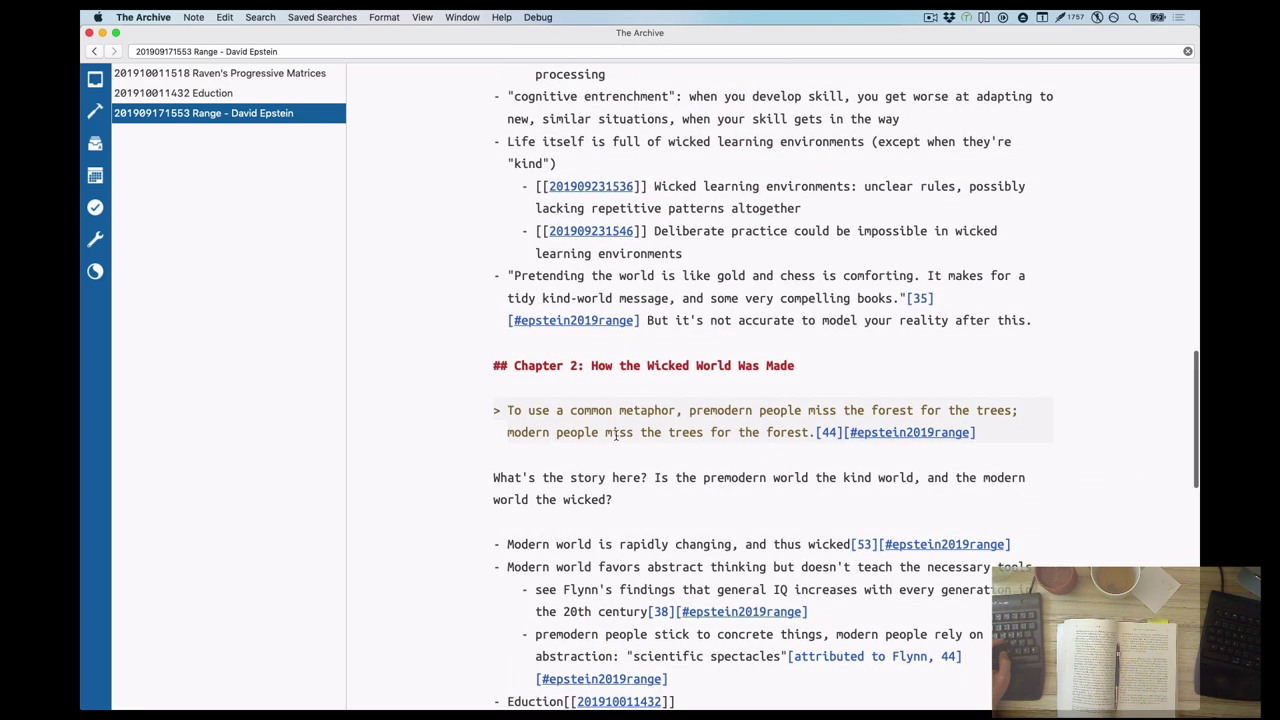
Move the 'Pretending…' bullet under 'Modern world is rapidly changing' as an indented sub-point
left_click_drag(580, 229, 508, 421)
left_click(508, 421)
key("Tab")
scroll(760, 400, "down", 8)
Add a bold top-level line: 'I need to find the connection between abstract thinking and surviving in a wicked world'
key("alt+Down")
key("Return")
type("I need to")
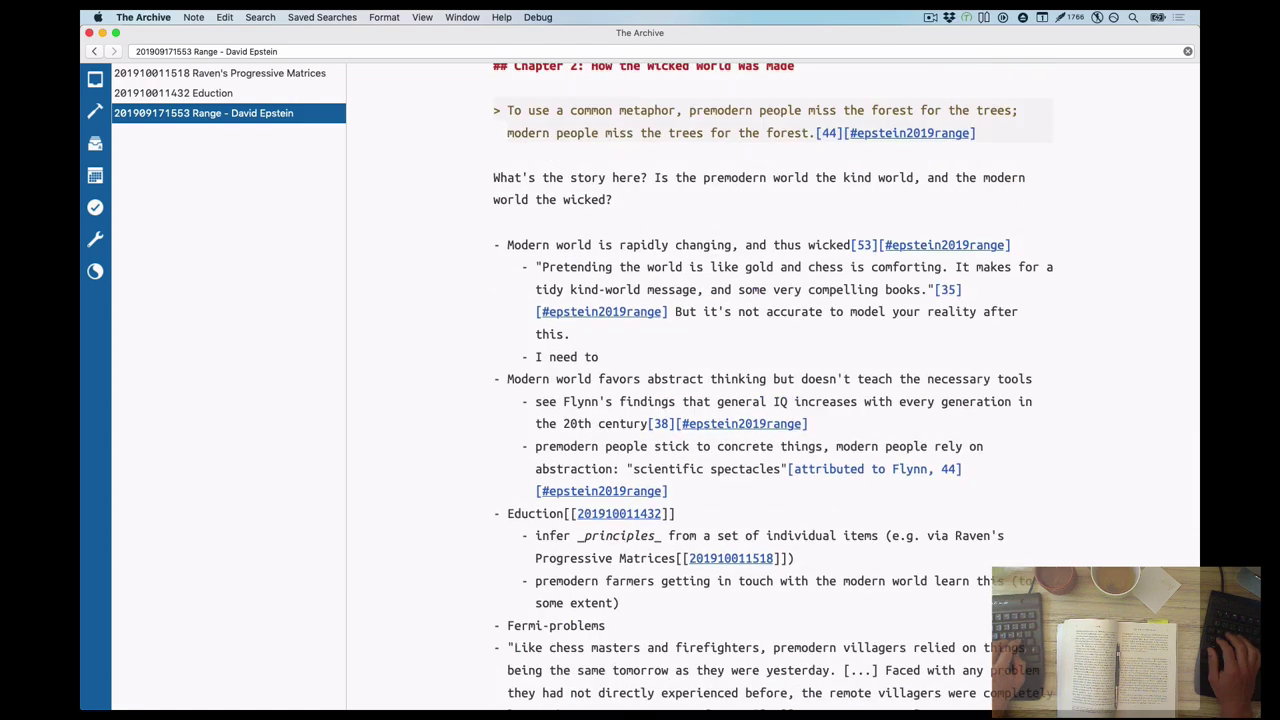
type(" find the connection between abstract th")
key("shift+Tab")
type("inking and")
key("super+shift+Left")
key("super+b")
type("wicked worl")
key("alt+BackSpace")
key("alt+BackSpace")
type("surviving in a wicked world")
scroll(714, 400, "down", 5)
Cut the chess masters quote and extend the spectacles bullet with 'they wear … when they observe the world'
triple_click(714, 400)
key("BackSpace")
scroll(714, 400, "up", 4)
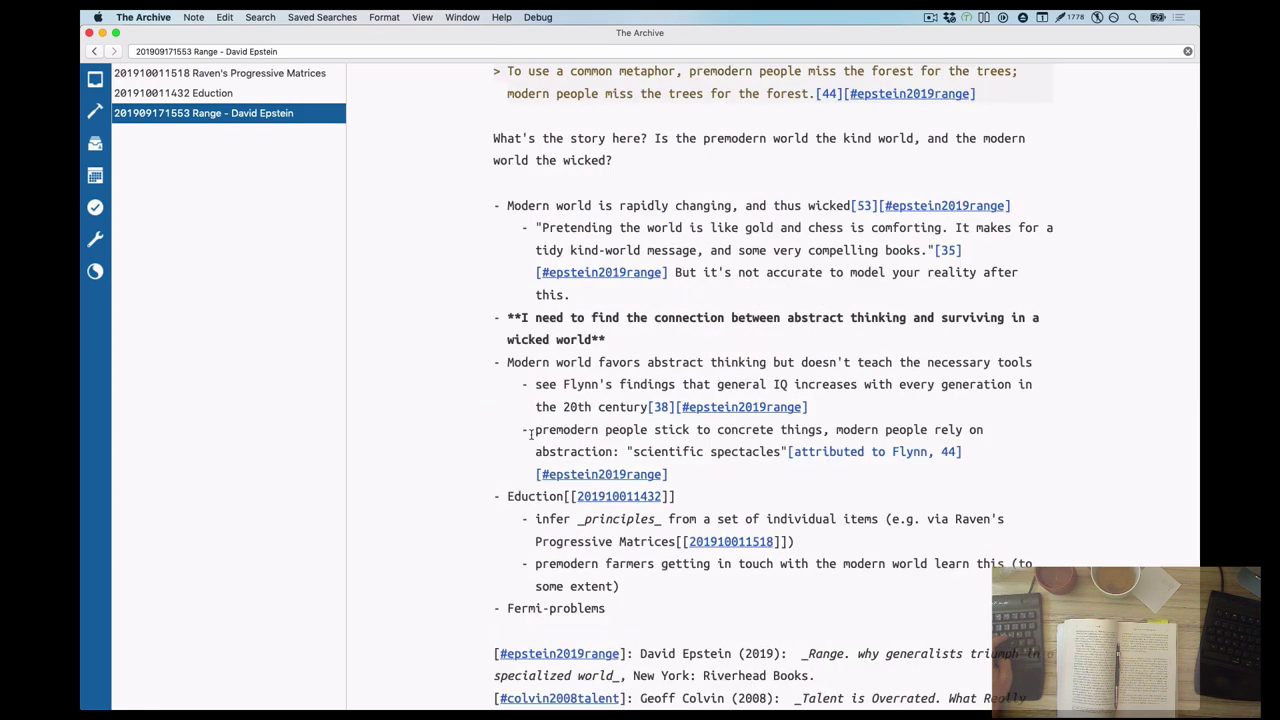
type("they wear")
key("alt+Down")
type("when they observe the world")
Place the chess masters quote indented under the Pretending bullet and remove the leftover empty lines
key("Return")
type("- \"Like chess masters and firefighters, premodern villagers relied on things being the same tomorrow as they were yesterday. [...] Faced with any problem they had not directly experienced before, the remote villagers were completely lost. That is not an option for us.\"[53][#epstein2019range]")
scroll(760, 400, "down", 3)
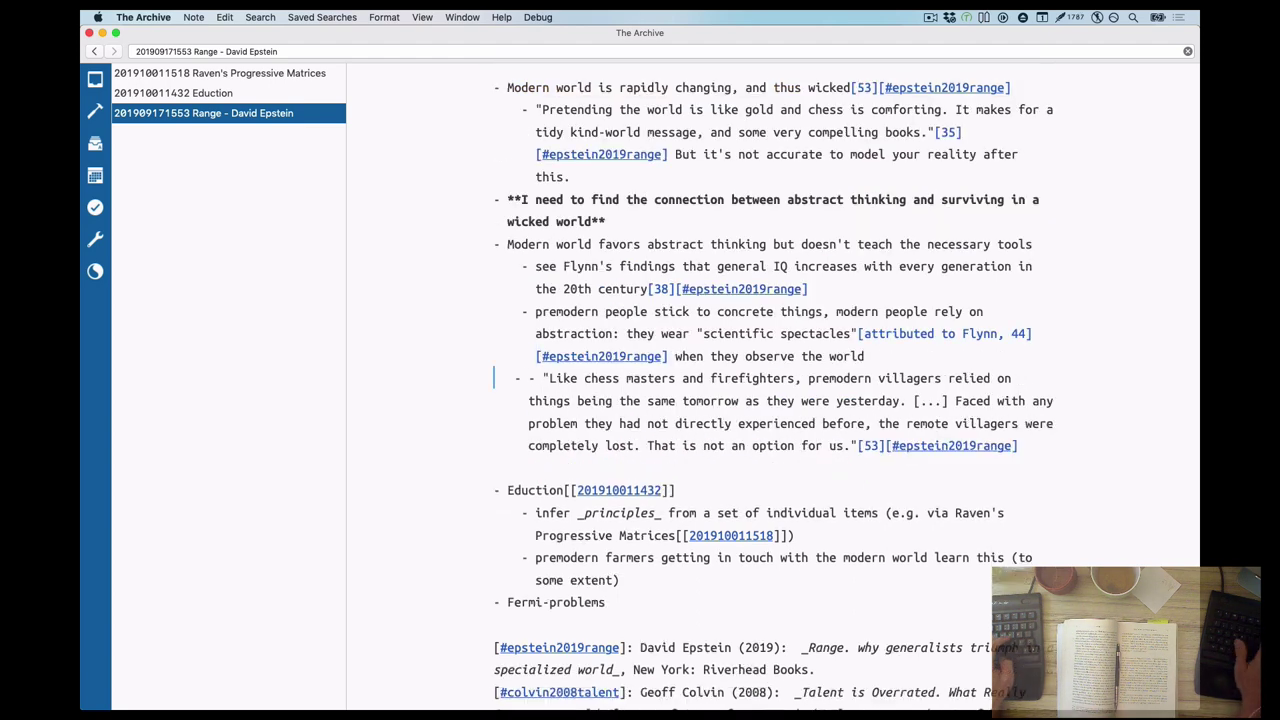
key("Tab")
key("alt+shift+Down")
key("alt+super+Up")
key("alt+super+Up")
key("alt+super+Up")
key("alt+super+Up")
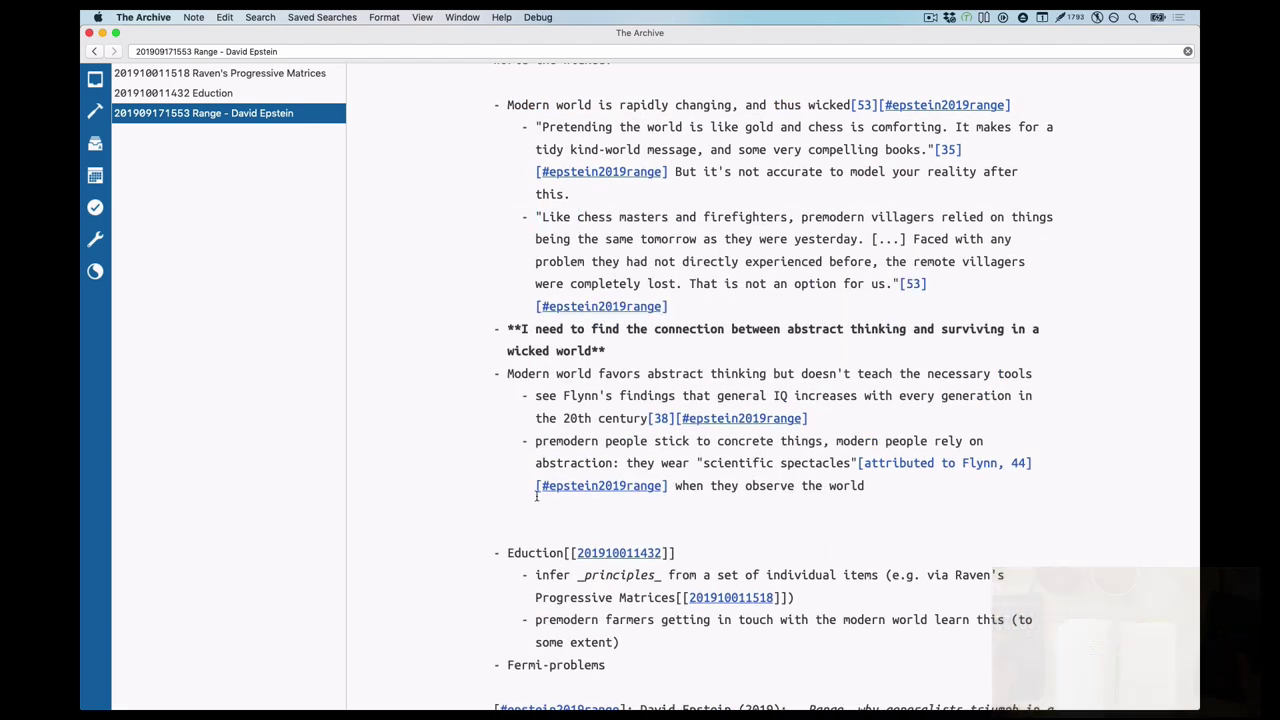
left_click(536, 495)
key("Delete")
key("Delete")
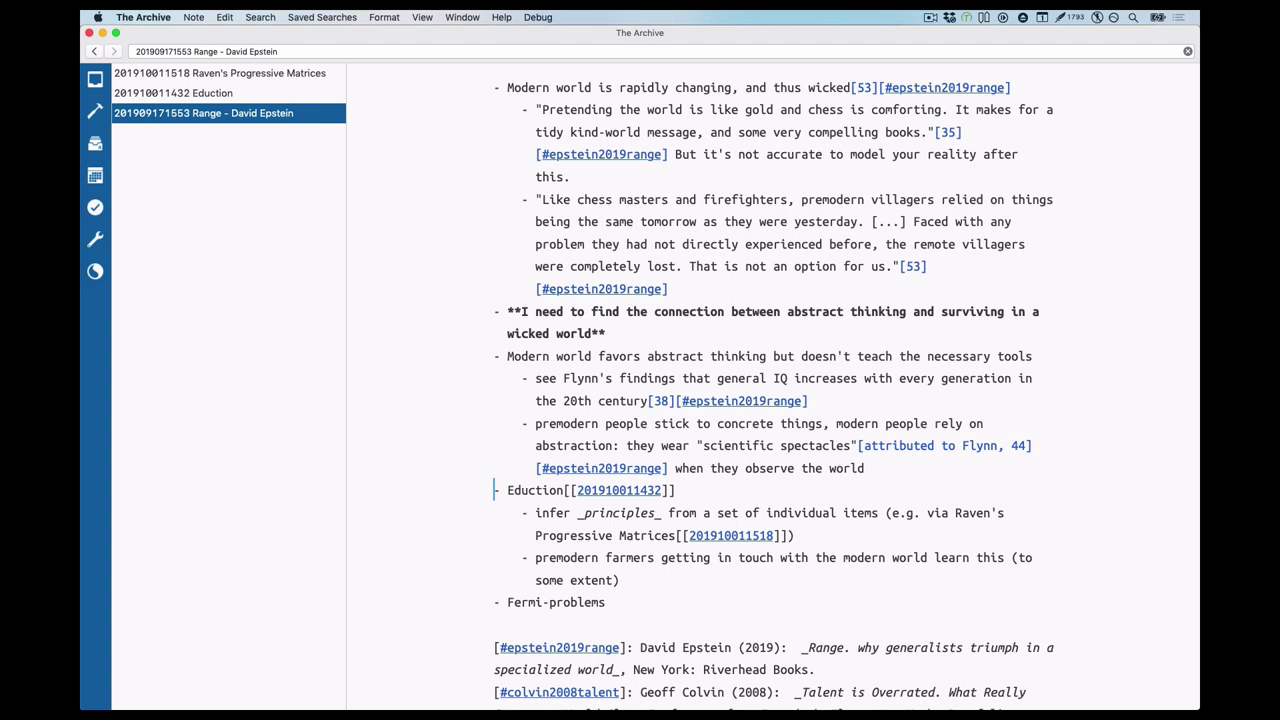
scroll(643, 310, "up", 10)
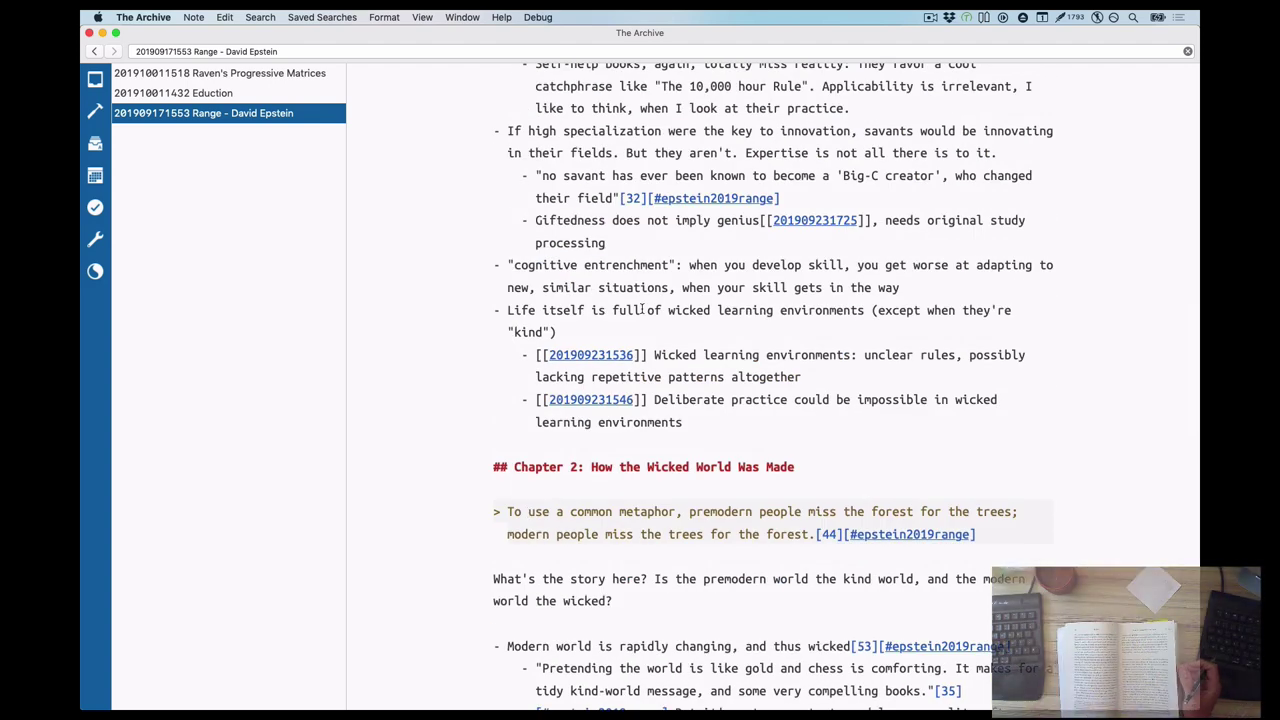
scroll(643, 310, "down", 7)
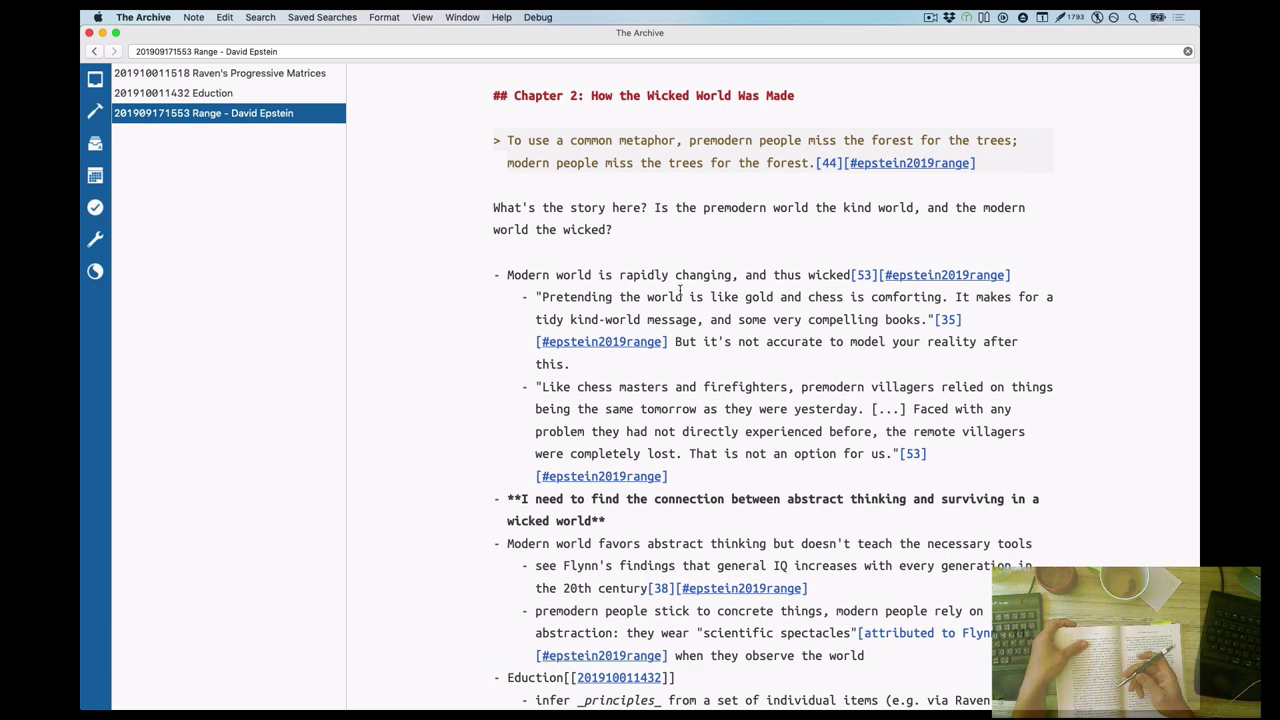
scroll(680, 290, "down", 4)
left_click(868, 469)
key("Return")
key("super+v")
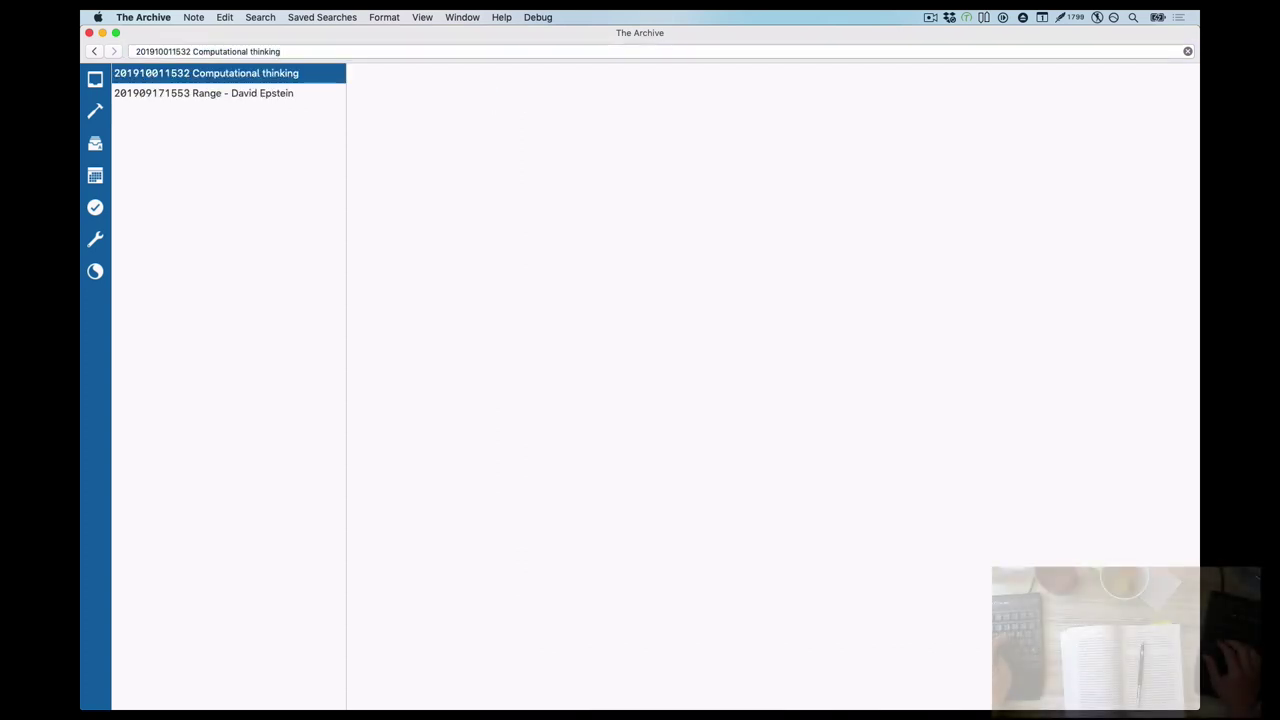
Find Wing's computational thinking article and open Wing06-ct.pdf
type("Choosing an appropriate representation for a problem, and abstracting a de")
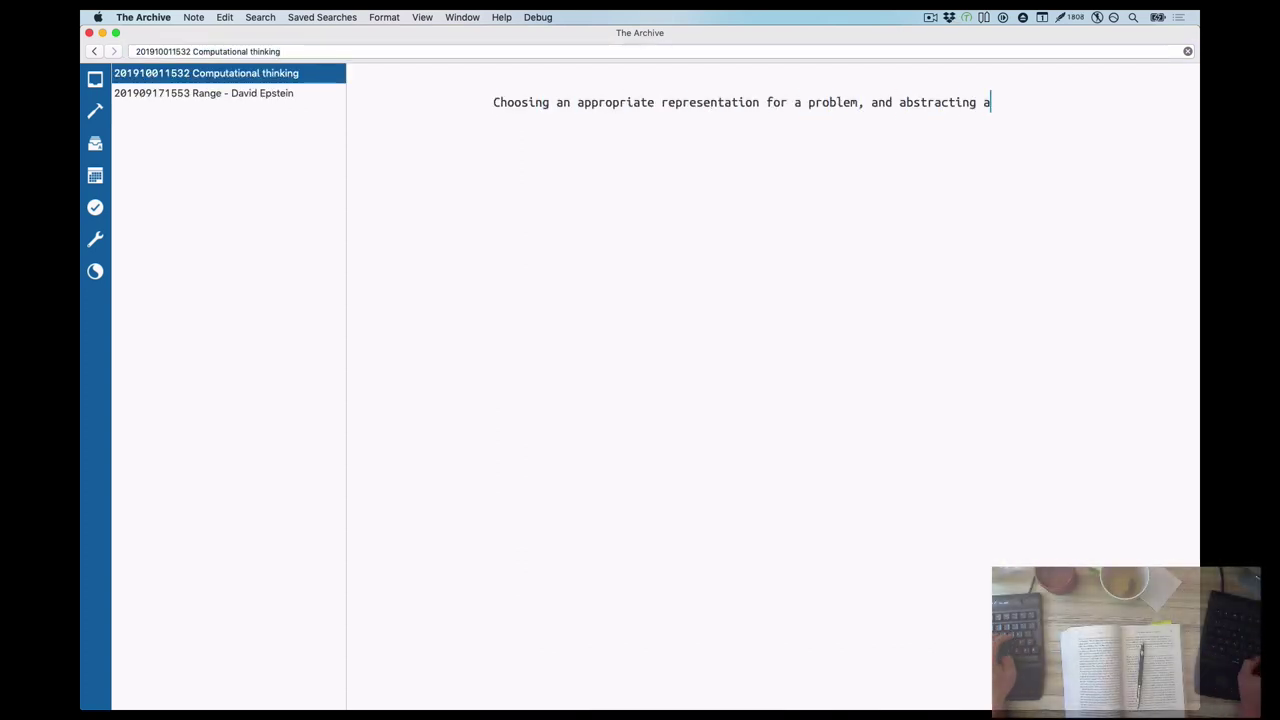
type("composing it to find a solution.")
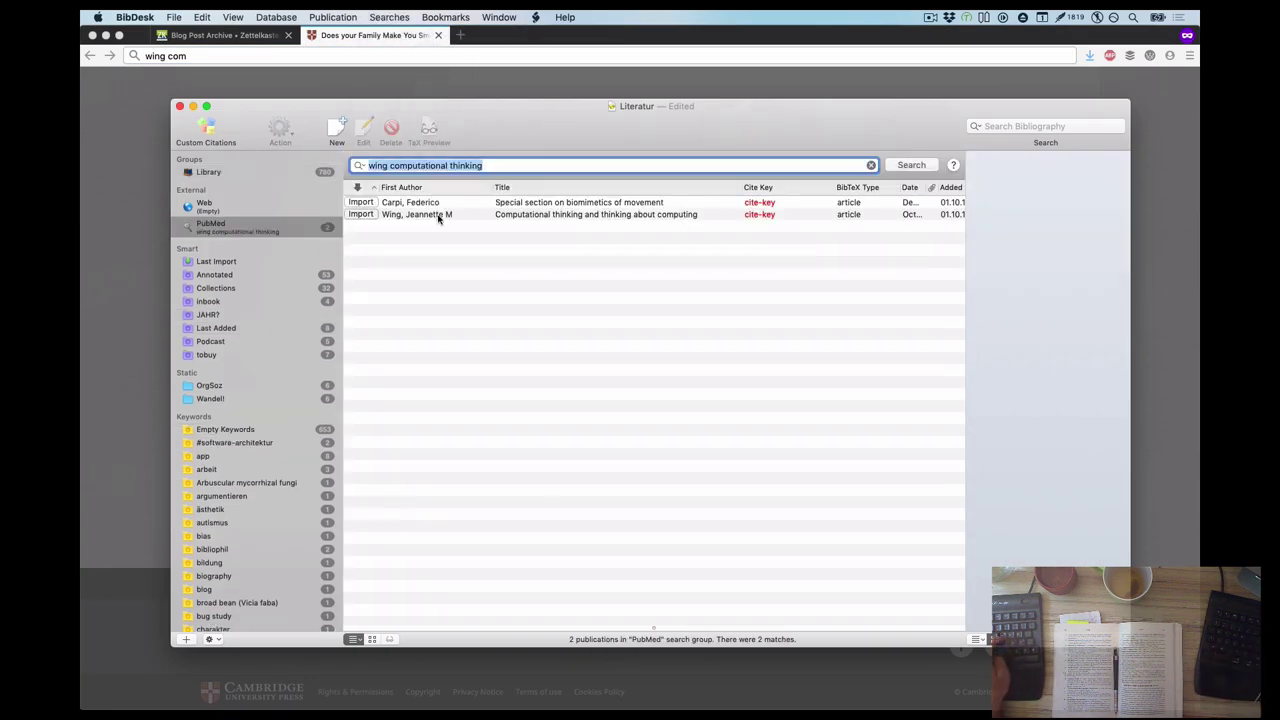
double_click(443, 214)
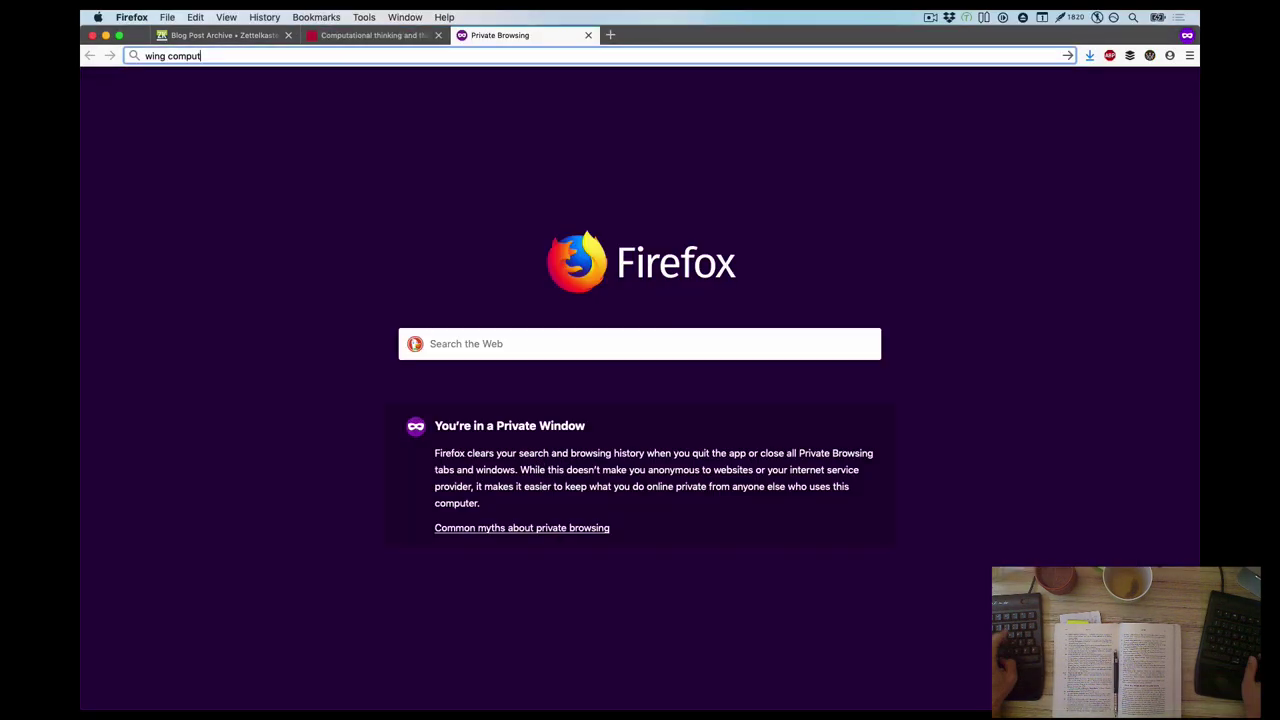
type("thinking")
type("communications of the acm 49")
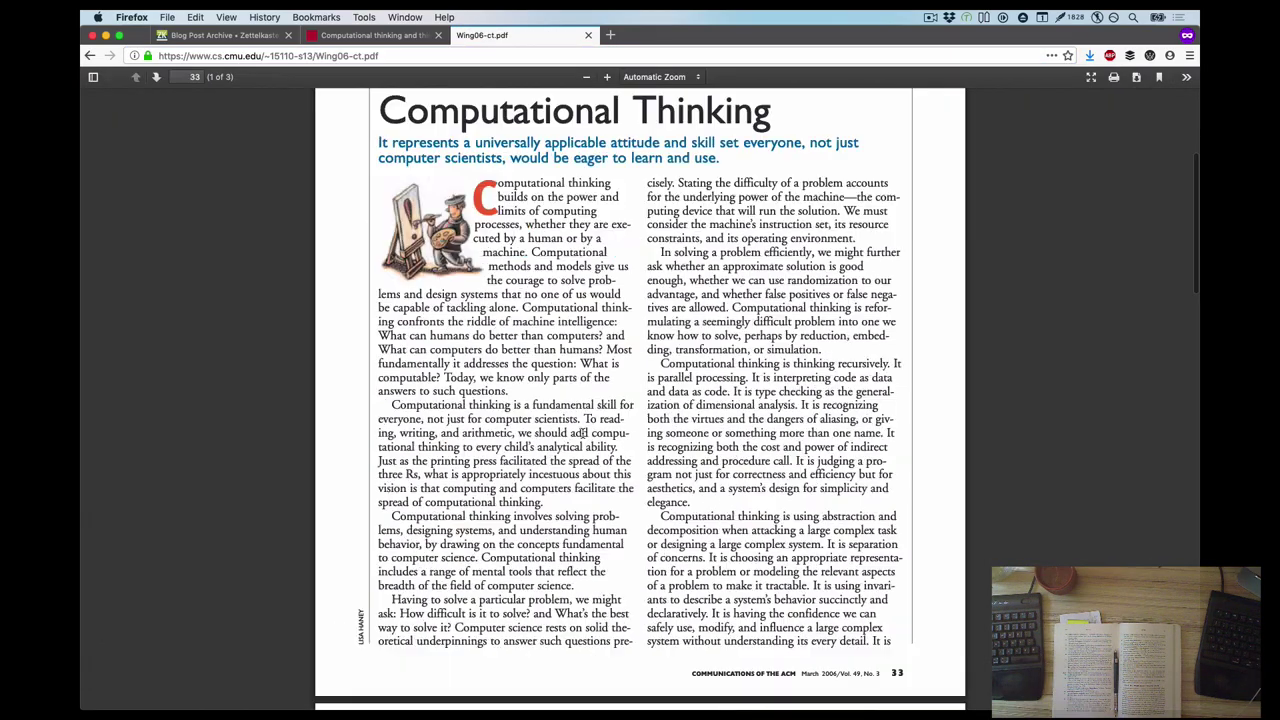
scroll(460, 243, "down", 15)
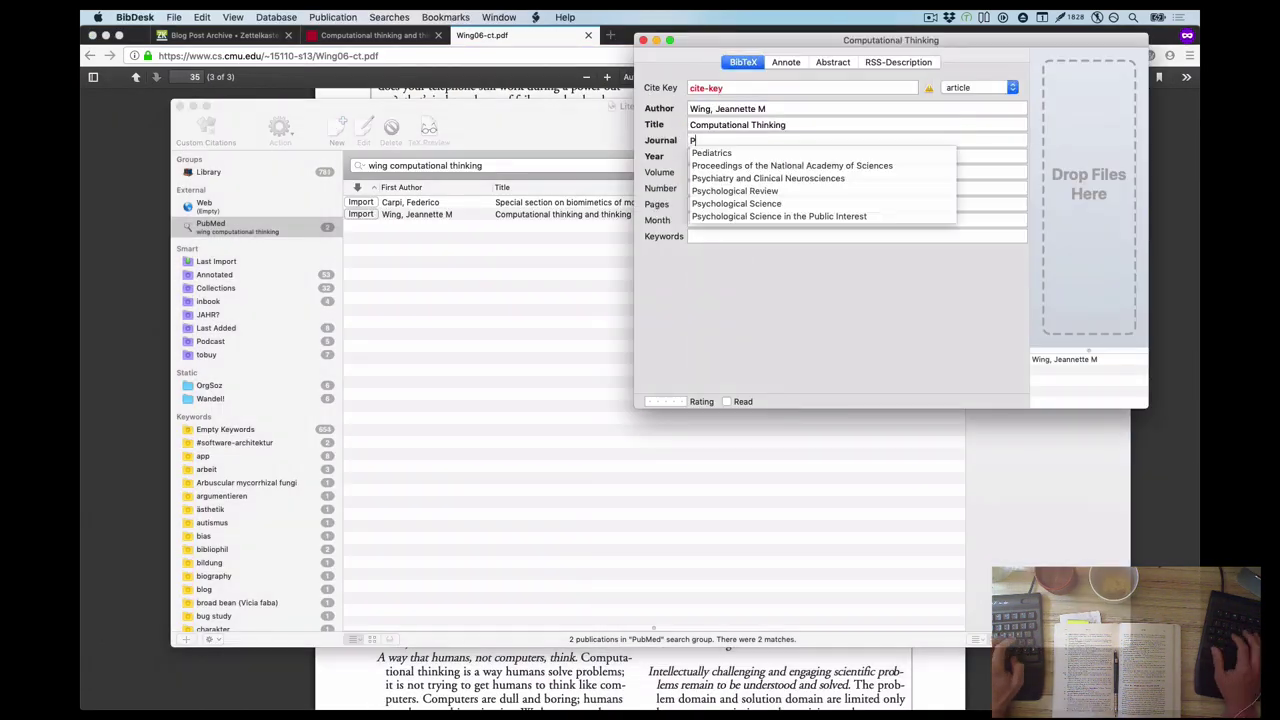
Add a 2006 bibliography entry and cite "Conceptualizing, not programming"[#wing2006compthi] from page 3
key("Tab")
type("20065")
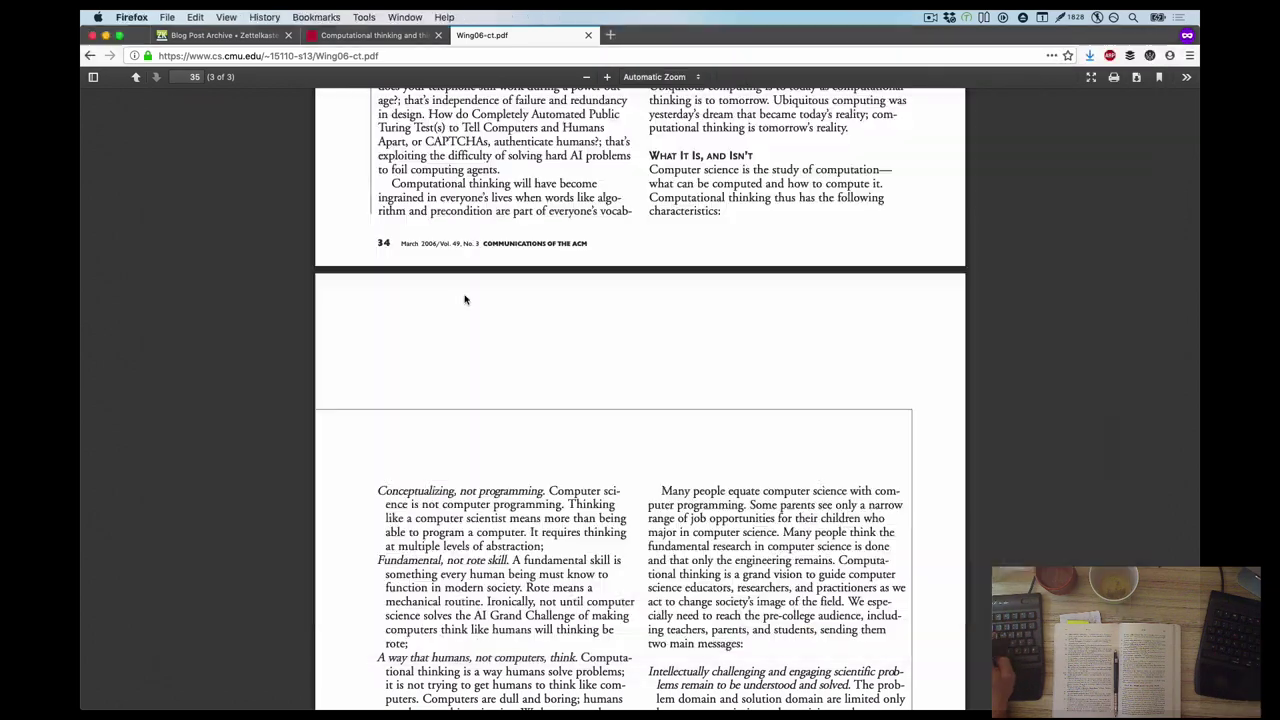
scroll(640, 400, "down", 5)
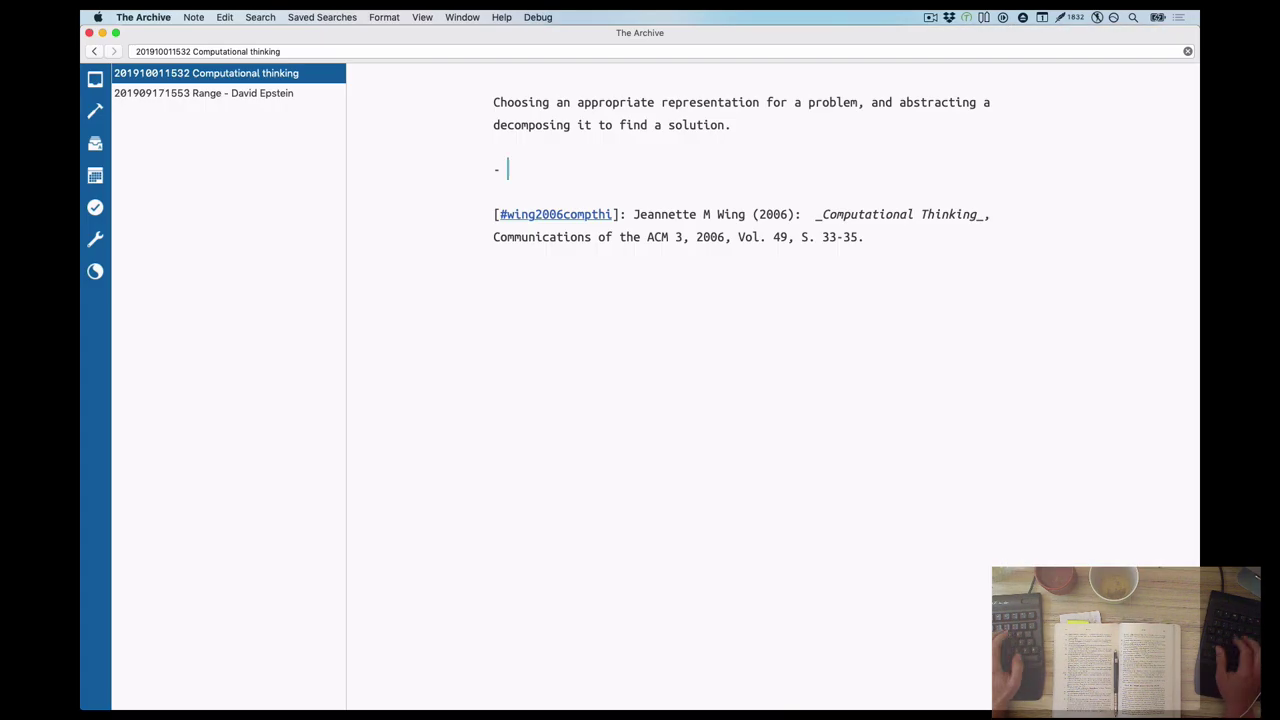
type("\"Conceptualizing, not programming\"[#wing2006compthi]")
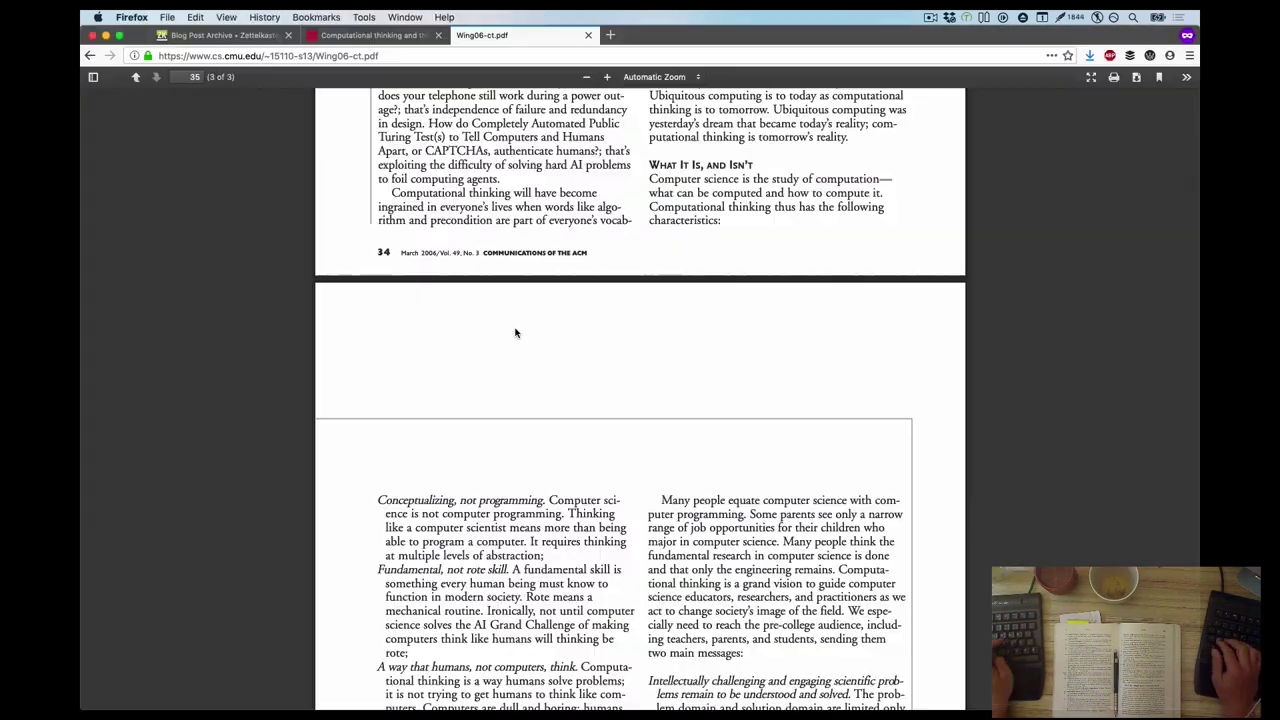
Add bullets on repeatable "rote" practice [35][#wing2006compthi] and 'Not actual programming'
type("is p")
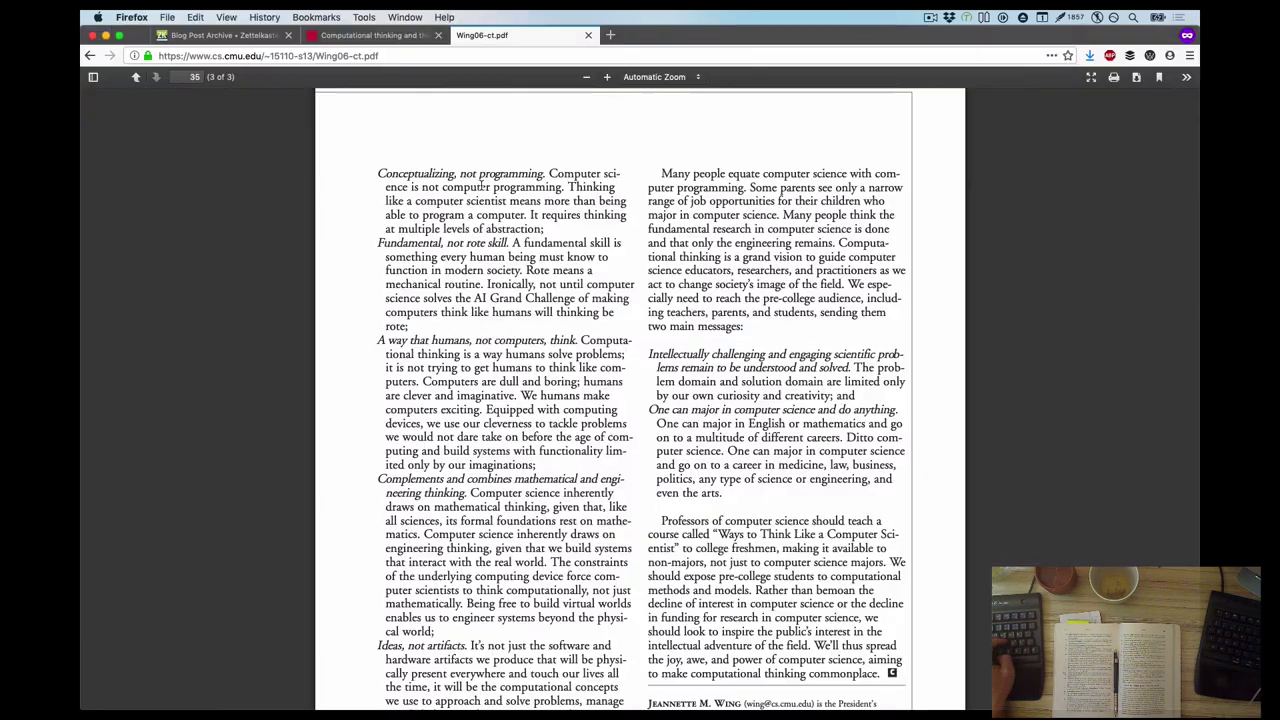
scroll(519, 390, "down", 1)
scroll(519, 390, "up", 1)
scroll(519, 390, "down", 1)
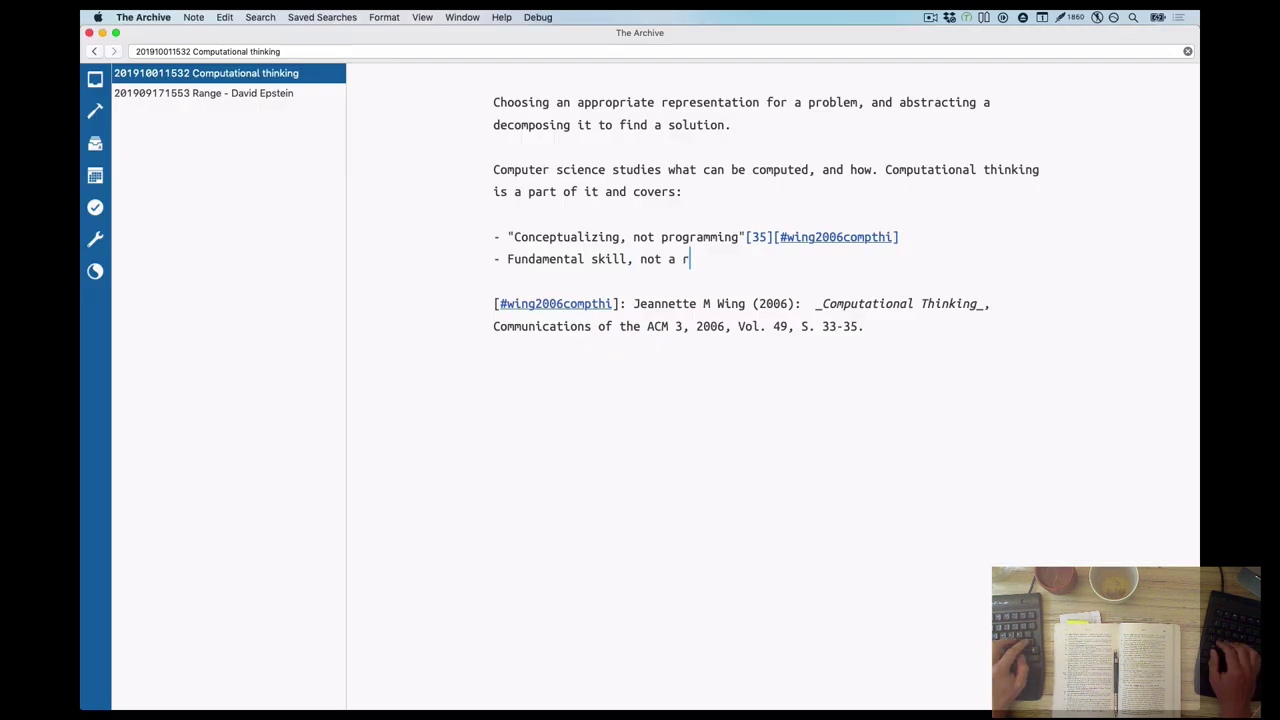
type("epeatable, \"rote\" practice[35][#wing2006compthi]")
key("Return")
type("Not actual programming[35][#wing2006compthi] -- it's about a mental model,")
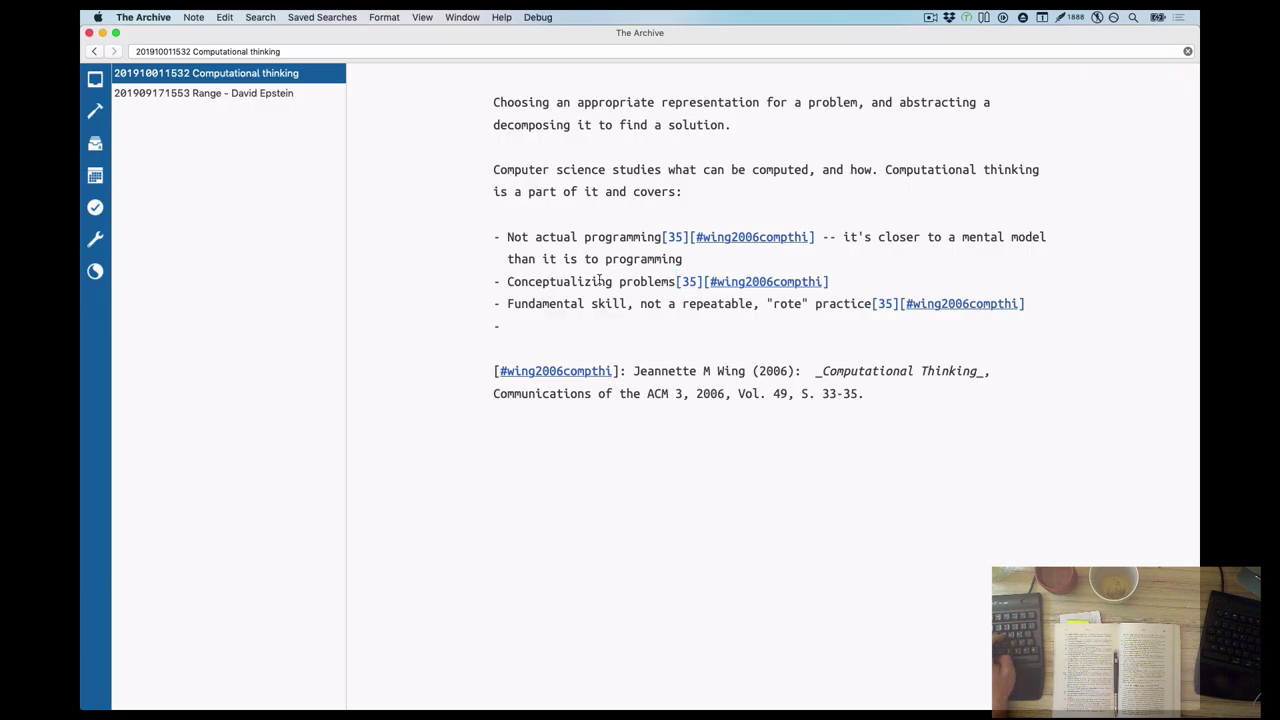
Add bullets on thinking like a mathematician and engineer, and 'Ideas, not artifacts'
key("ctrl+super+d")
key("Escape")
type("Think like a mathematician to")
type("(algorithmic) solutions like an engineer[35][#wing2006compthi")
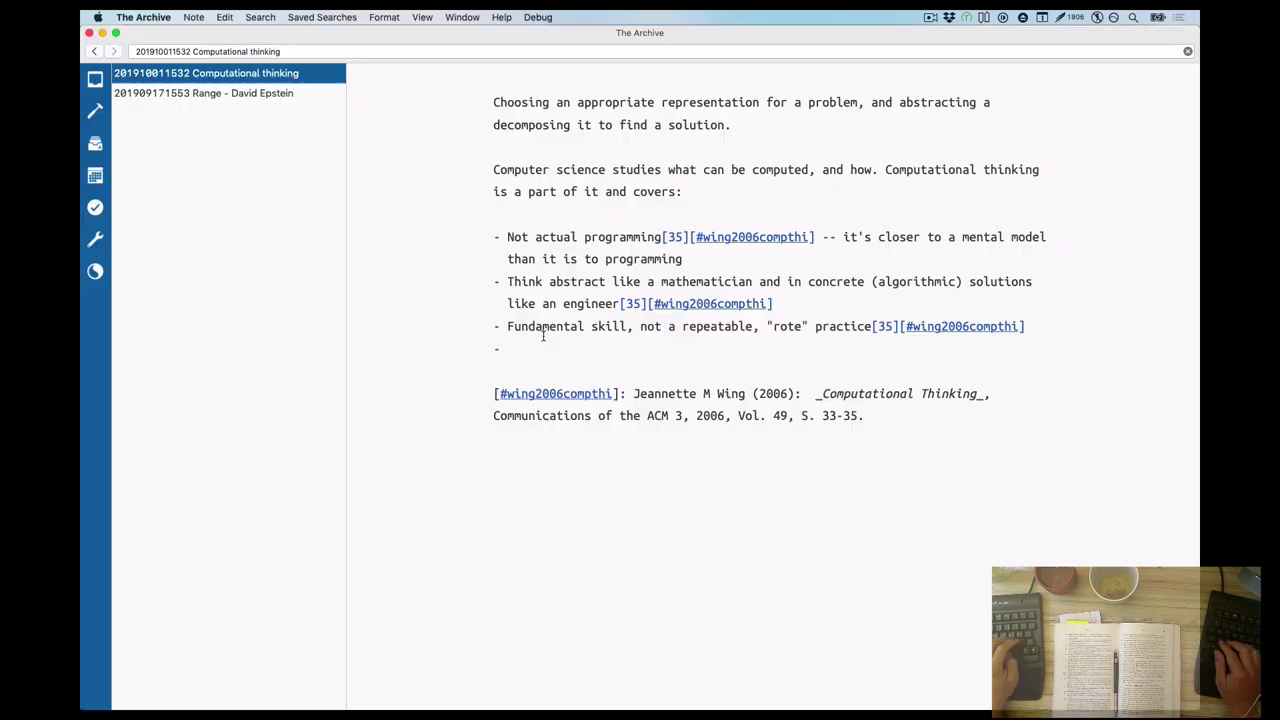
type("Ideas, not artifacts")
type("Stresses ideas,")
type("than the actual implementation")
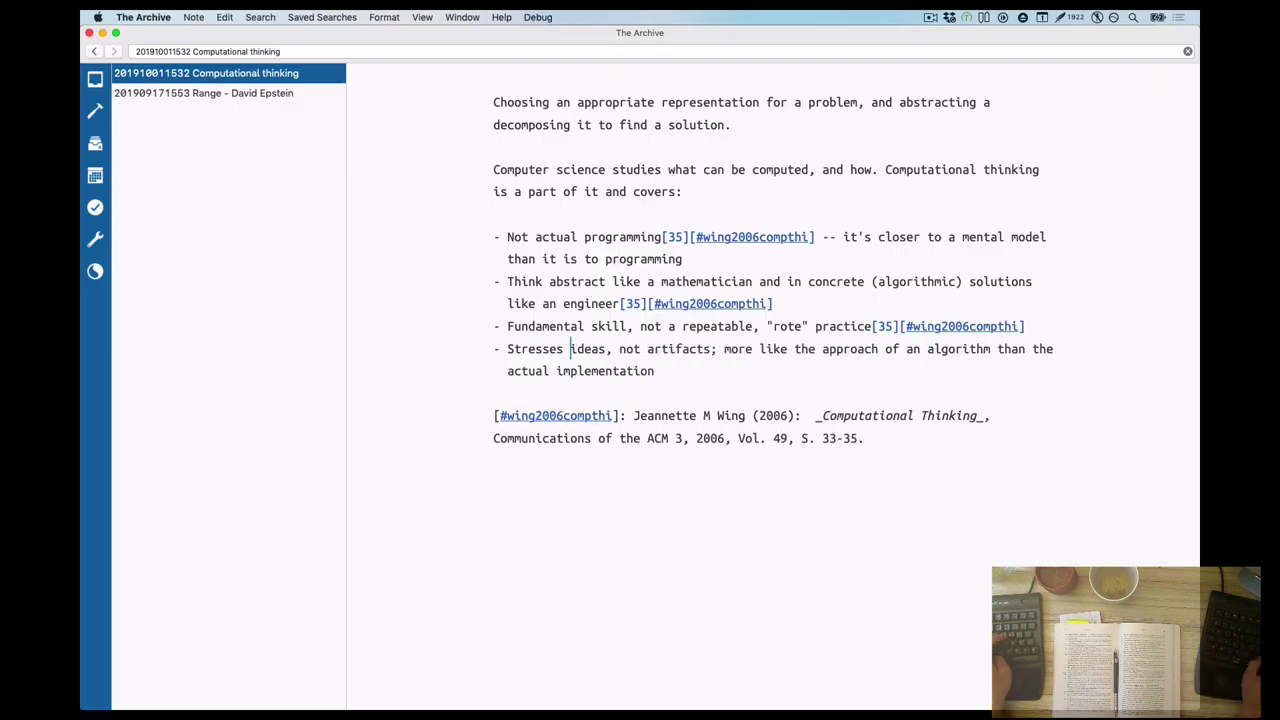
type(")")
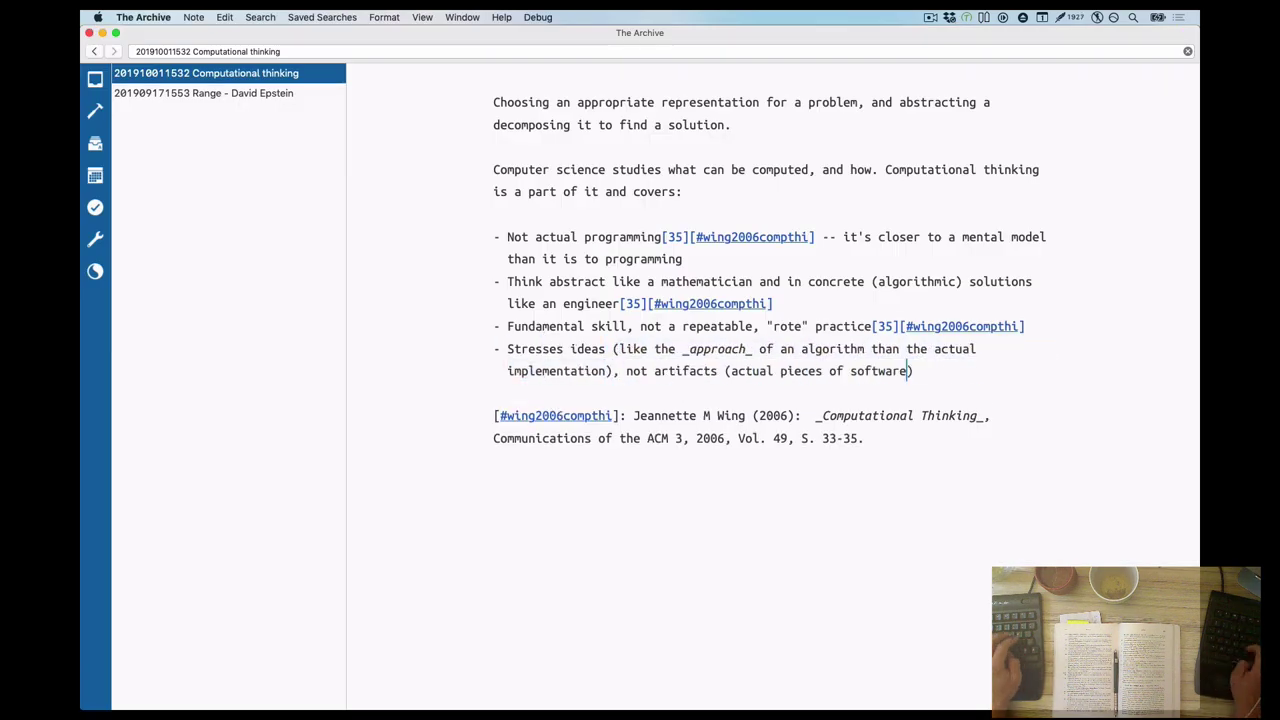
type("/hardware")
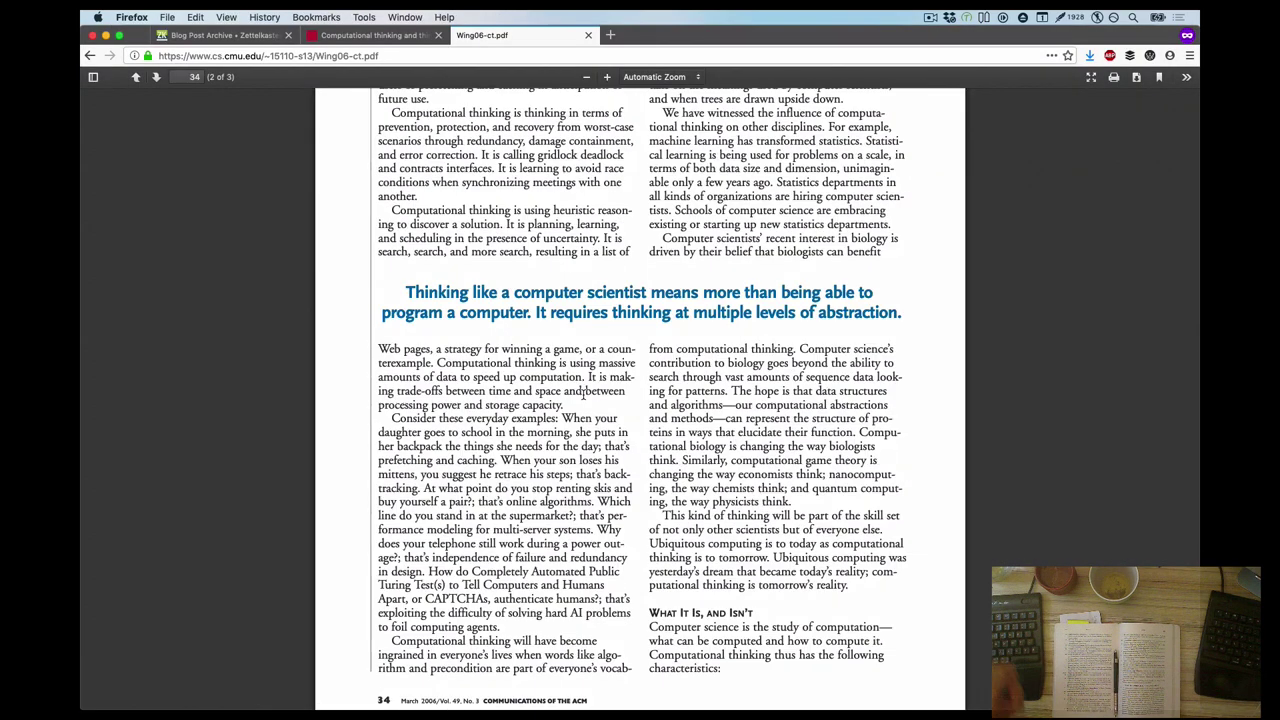
scroll(645, 520, "up", 15)
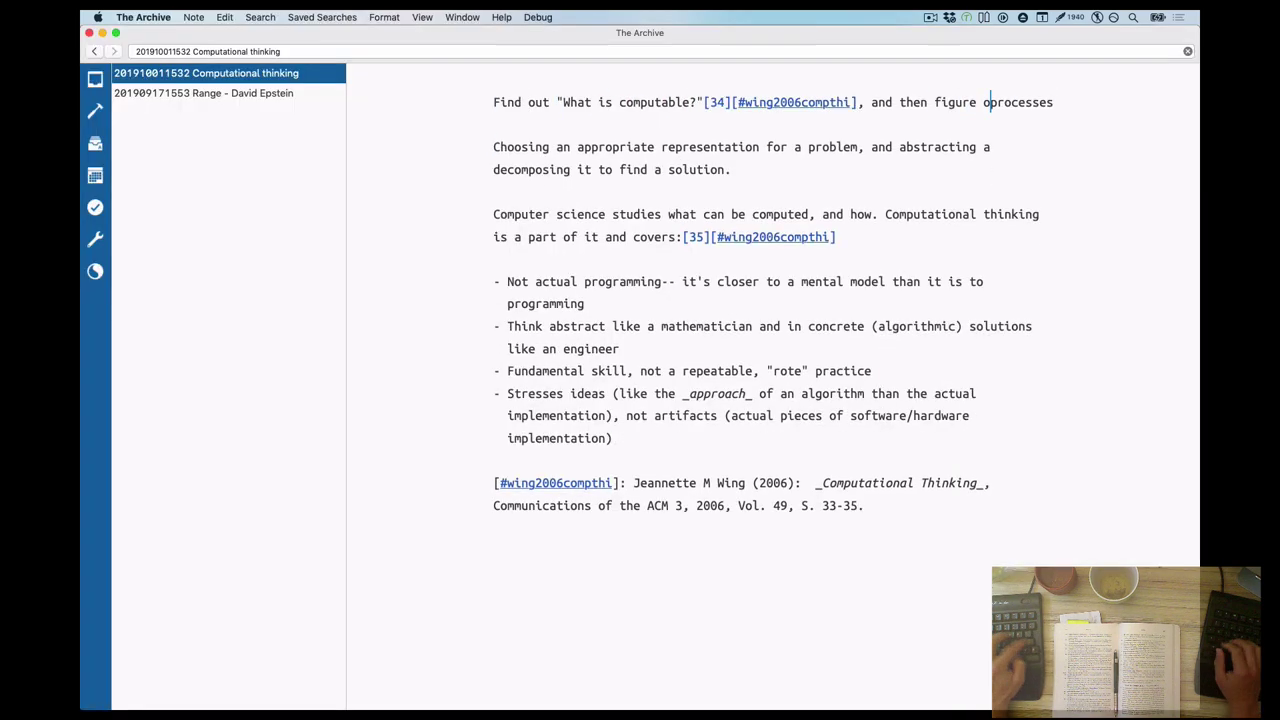
type("ut how automation could work.")
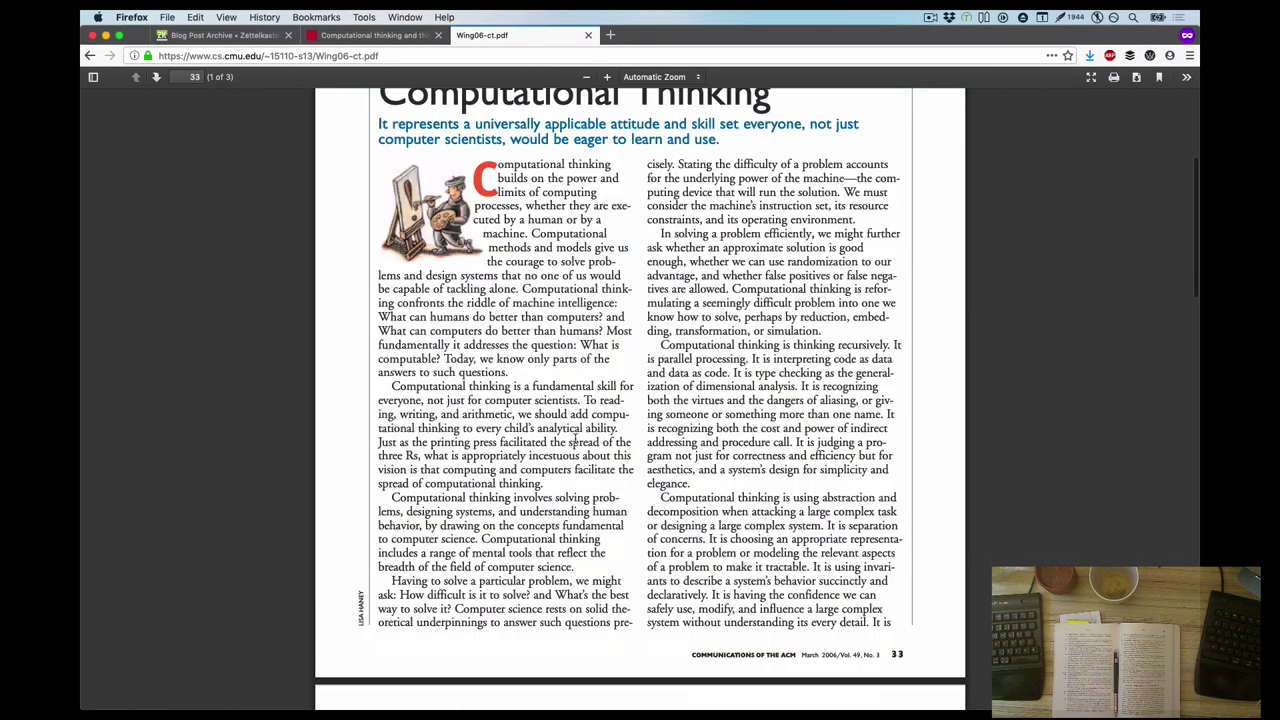
Paste the copied Wing sentence as a '>' quote below the What is computable line
scroll(728, 453, "down", 3)
scroll(728, 453, "up", 3)
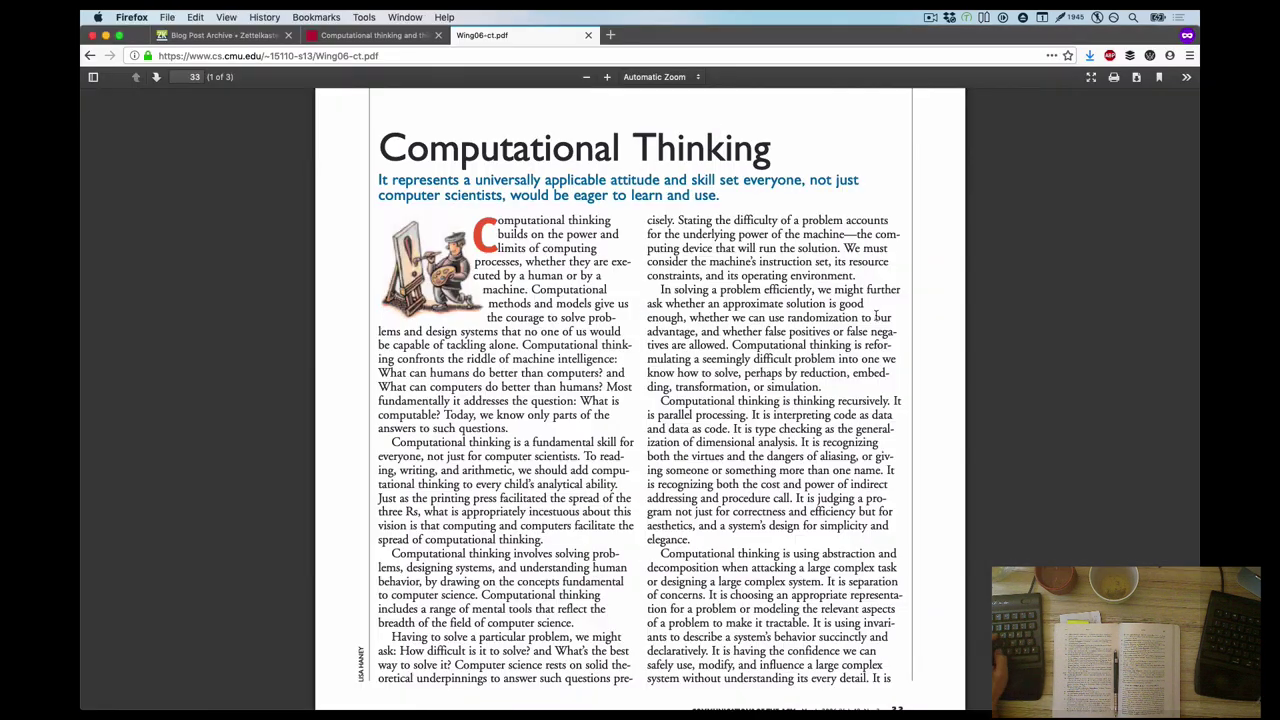
scroll(800, 455, "down", 5)
scroll(873, 460, "down", 1)
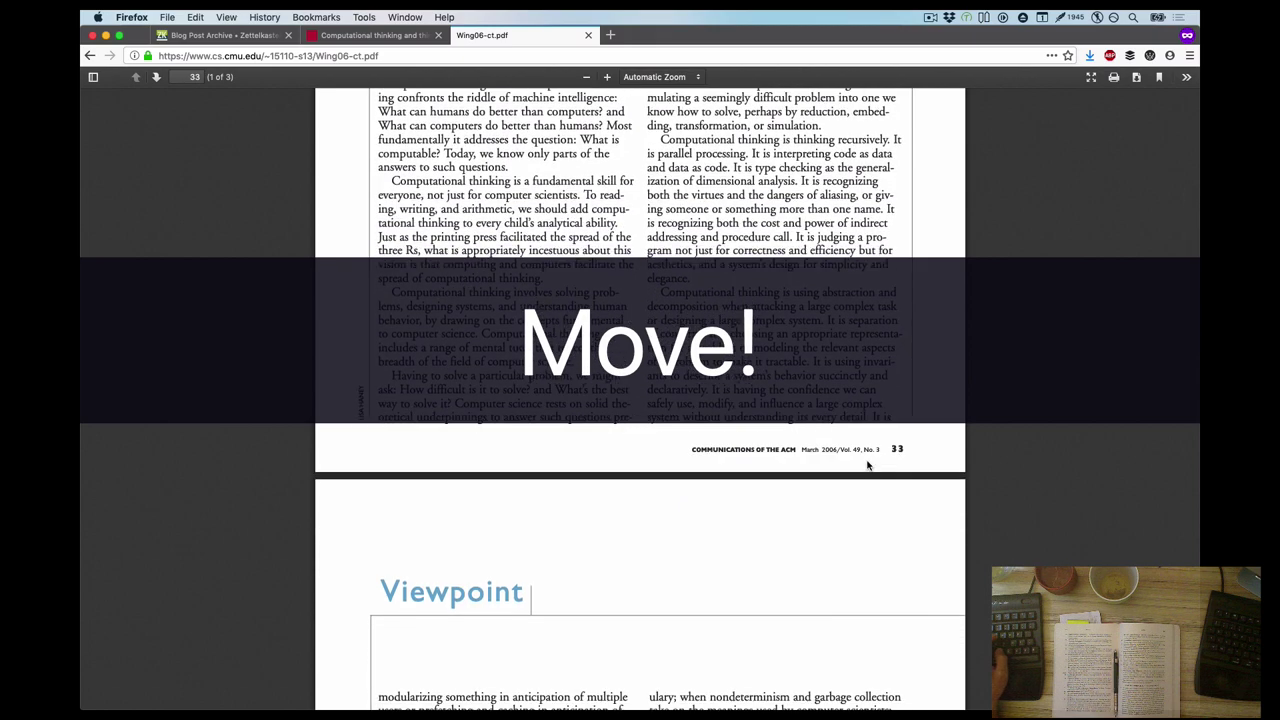
scroll(867, 464, "down", 3)
left_click_drag(805, 112, 893, 146)
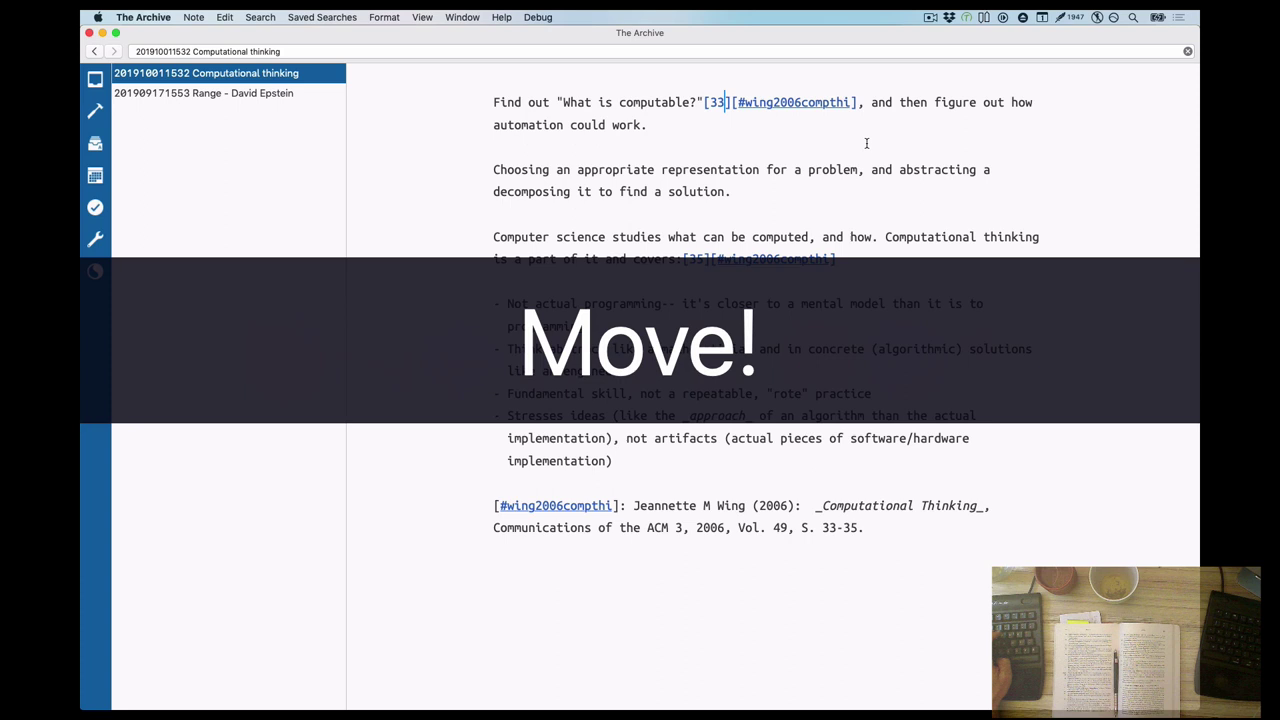
left_click(866, 143)
key("Return")
type(">")
type("It is recognizing both the virtues and the dangers of aliasing, or giv-ing someone or something more than one name")
Remove the hyphen from 'giv-ing' in the pasted aliasing quote
left_click(633, 169)
key("shift+End")
key("Left")
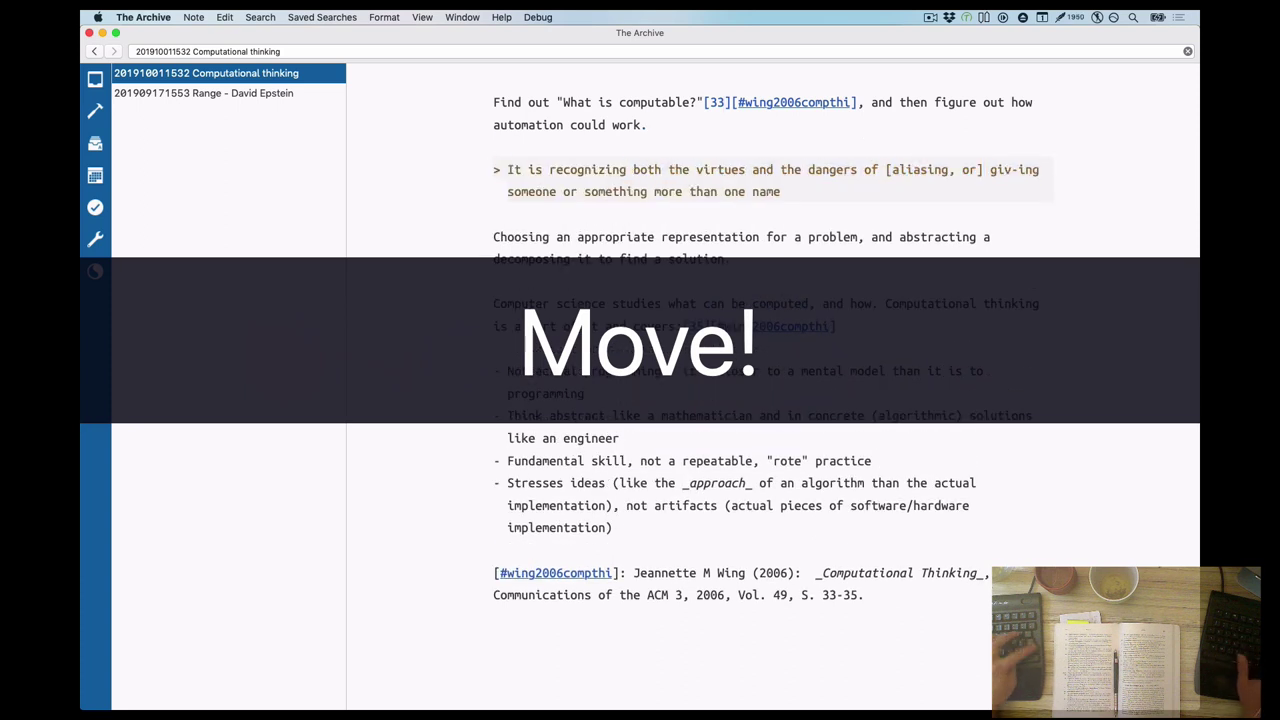
key("BackSpace")
Append the [33][#wing2006compthi] citation after 'name.' in the quote and add a blank line
left_click_drag(704, 102, 856, 102)
key("super+c")
left_click(788, 191)
key("super+v")
left_click(494, 147)
key("Return")
key("super+Tab")
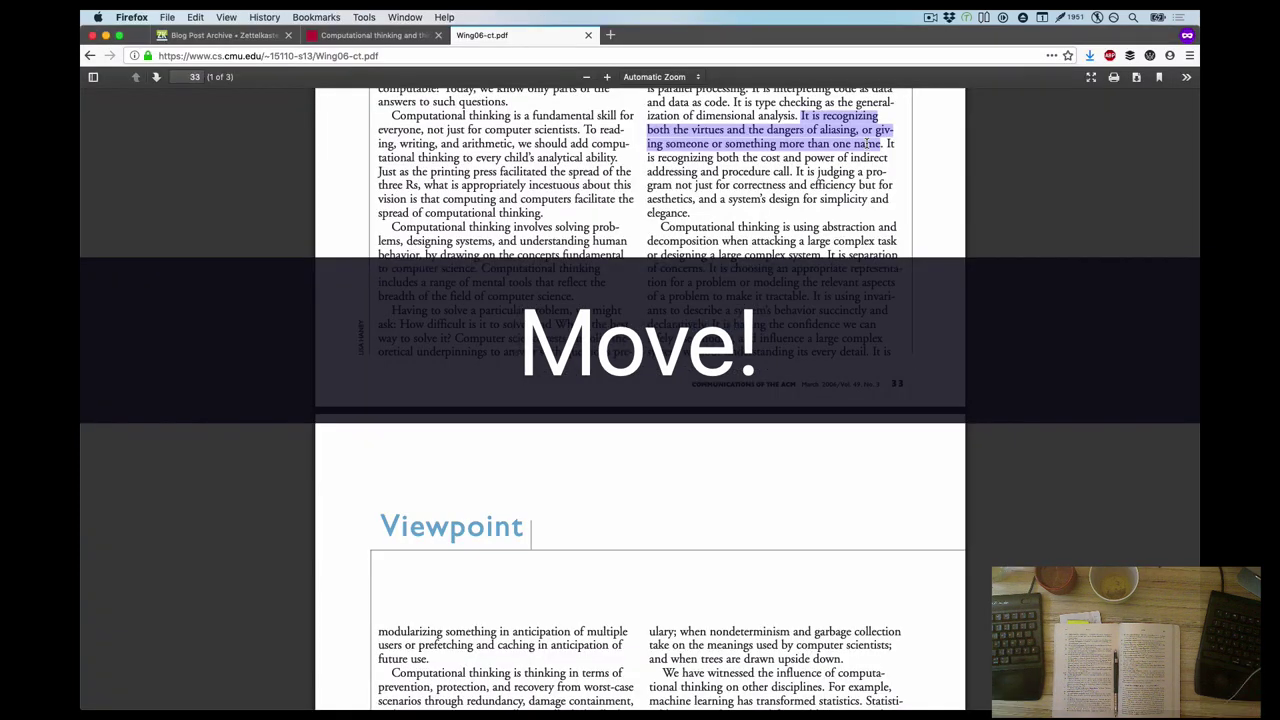
Paste the PDF's 'Computational thinking is using abstraction…' sentence as a quote ending with [33][#wing2006compthi]
scroll(866, 143, "down", 3)
left_click_drag(660, 152, 822, 180)
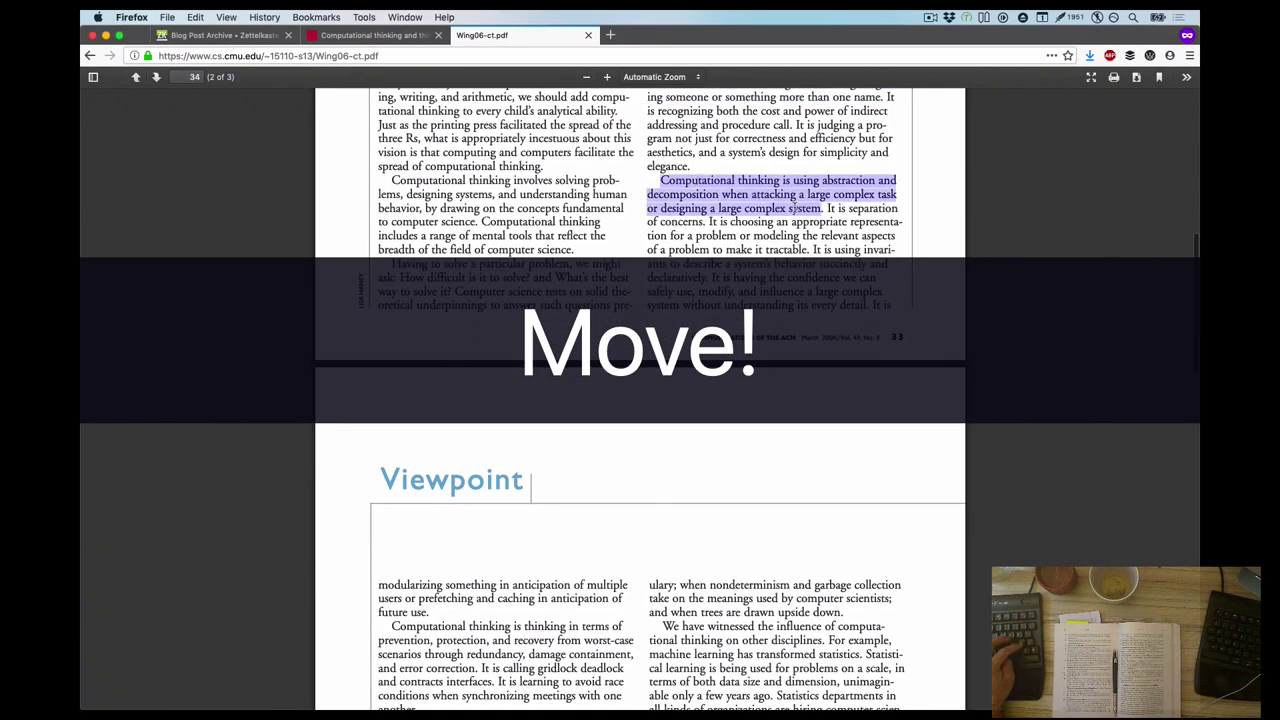
key("super+c")
key("super+Tab")
key("super+v")
left_click_drag(942, 152, 786, 152)
key("super+c")
left_click(1040, 197)
key("super+v")
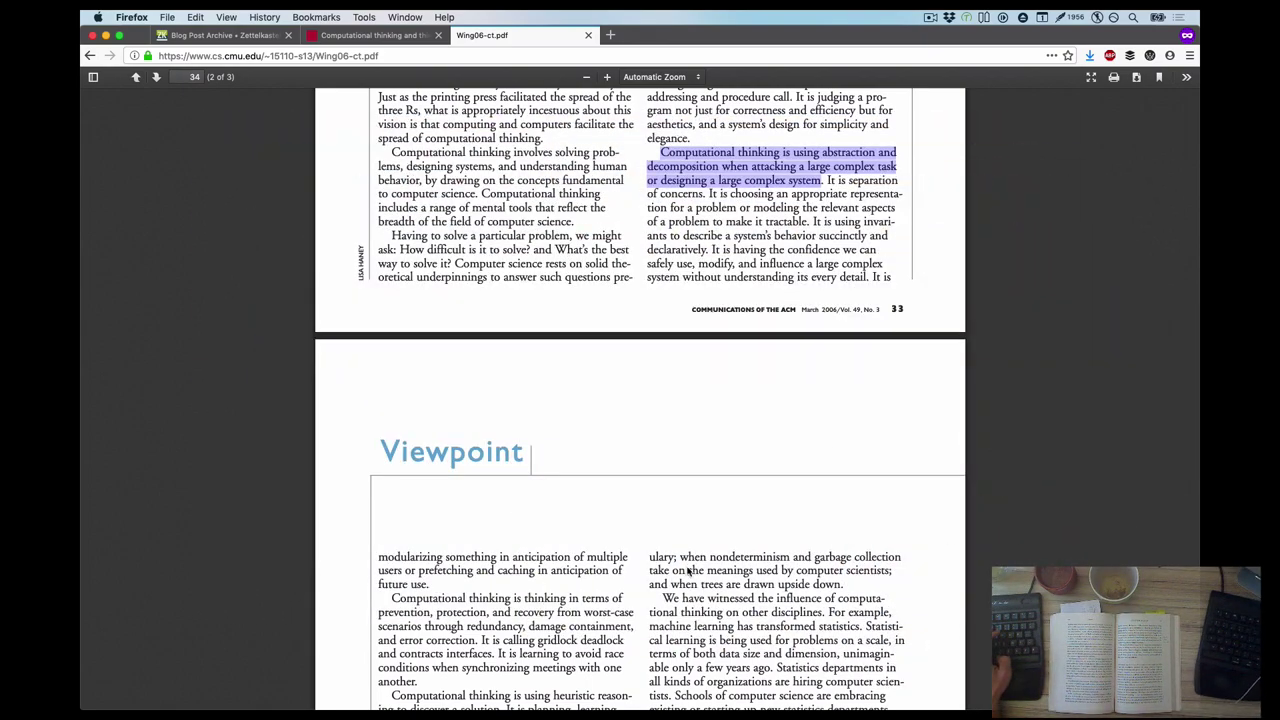
key("super+Tab")
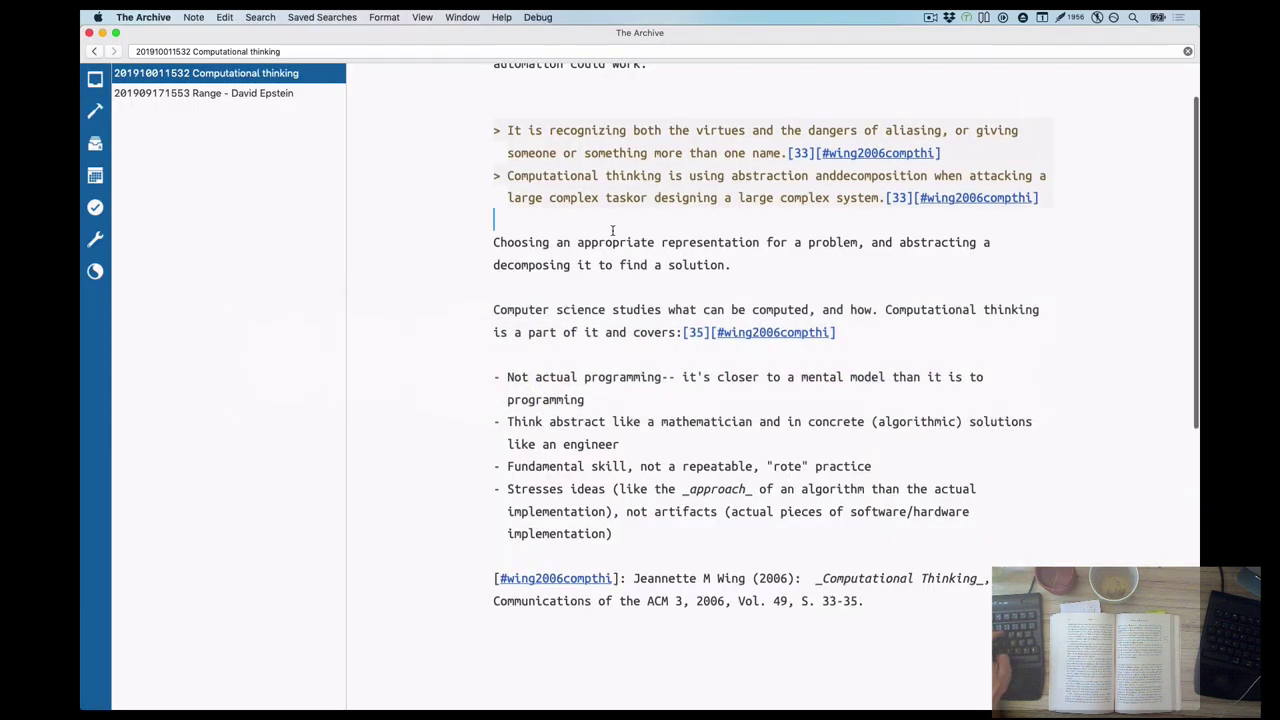
Fix 'anddecomposition' and restore the missing 'or' in the abstraction quote
left_click(842, 237)
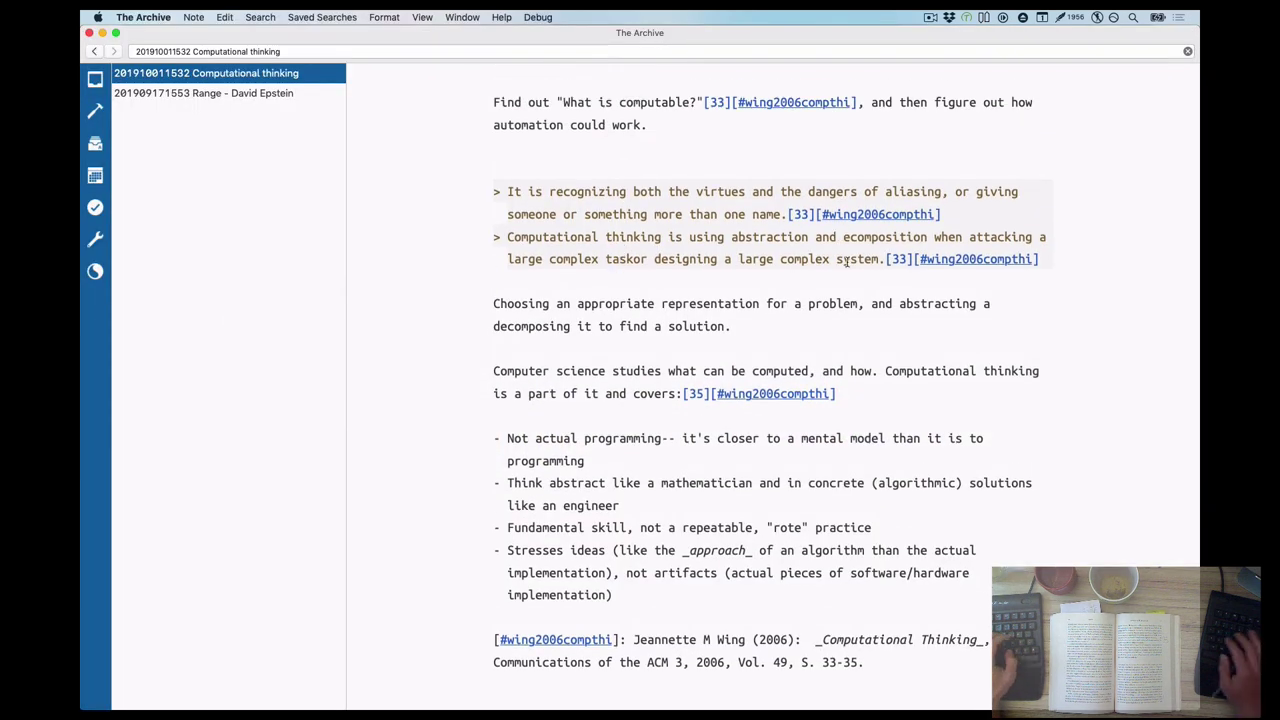
type("td")
key("BackSpace")
key("BackSpace")
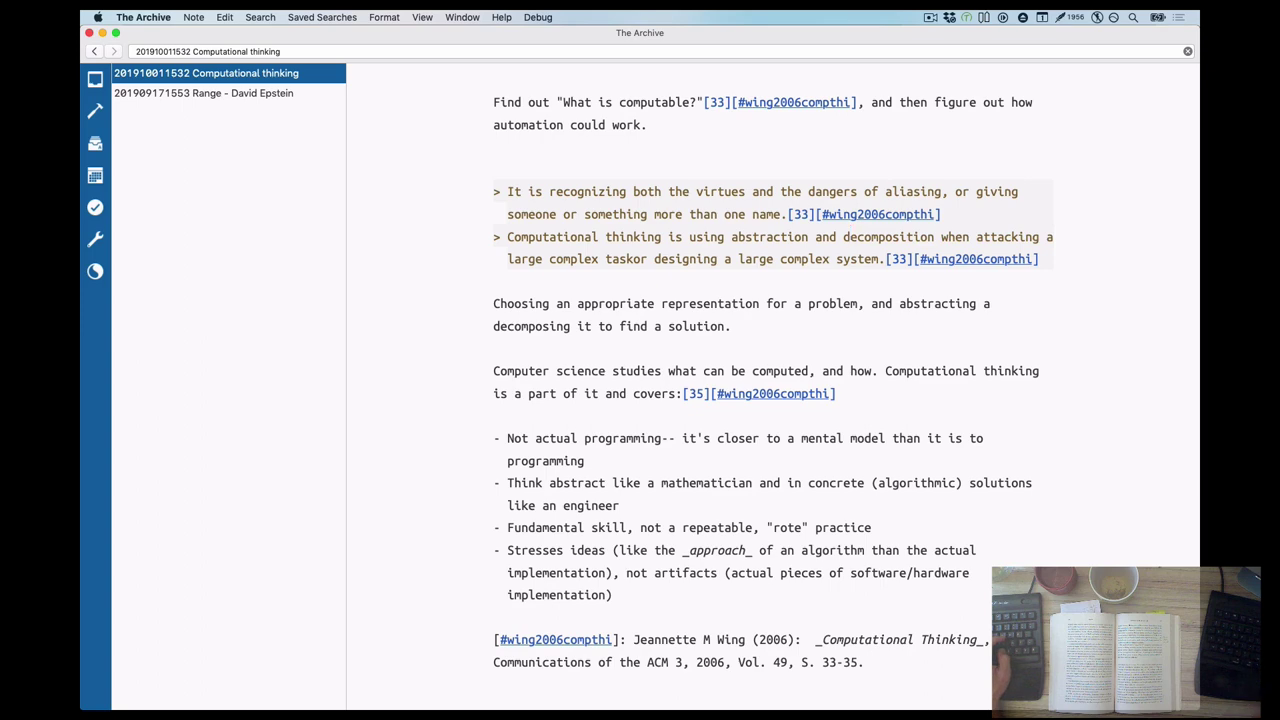
left_click(633, 260)
type("o")
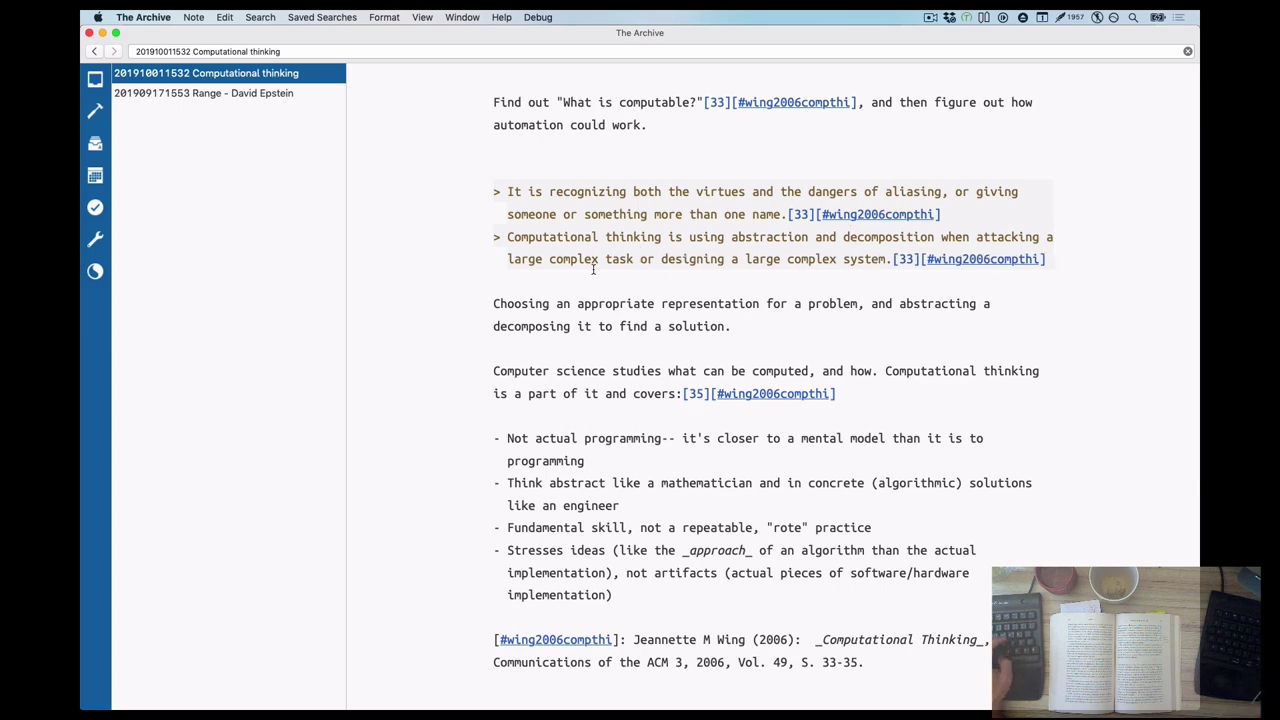
End the quote with 'It is separation of concerns.' and search the archive for that phrase
key("super+Tab")
key("super+Tab")
left_click(891, 259)
type("It is")
type(" separation of concerns.")
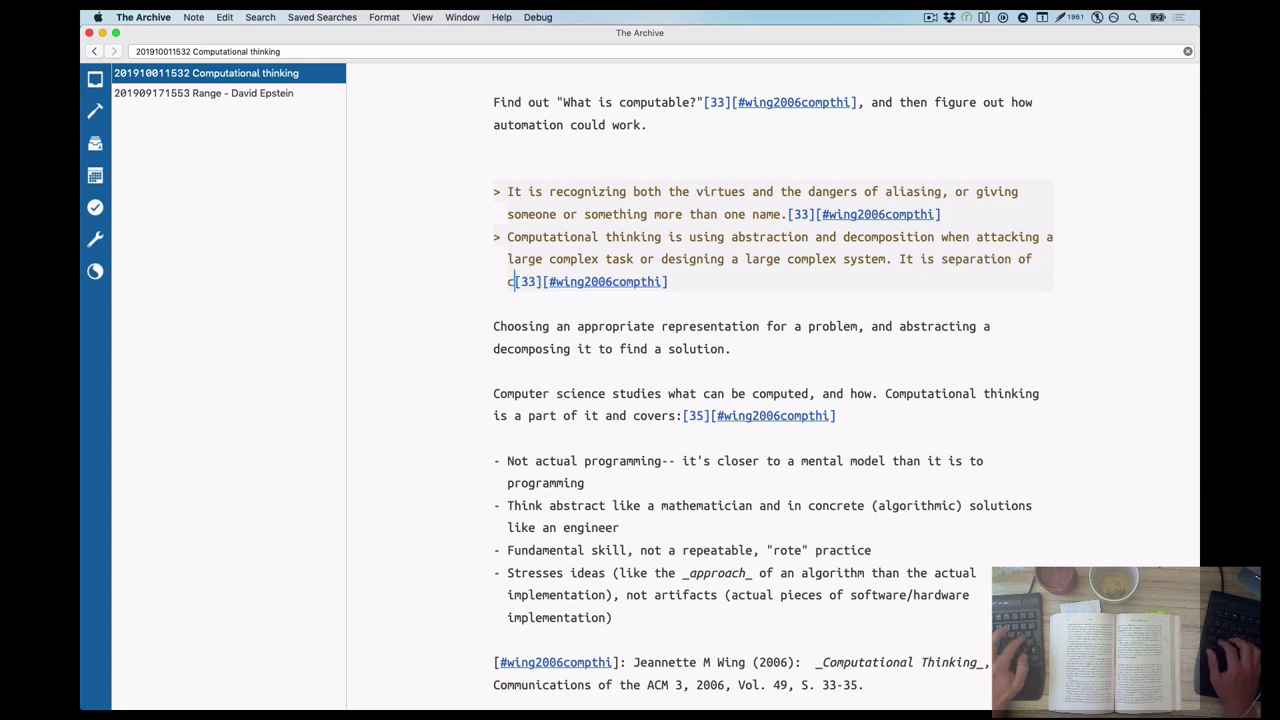
key("alt+shift+Left")
key("alt+shift+Left")
key("alt+shift+Left")
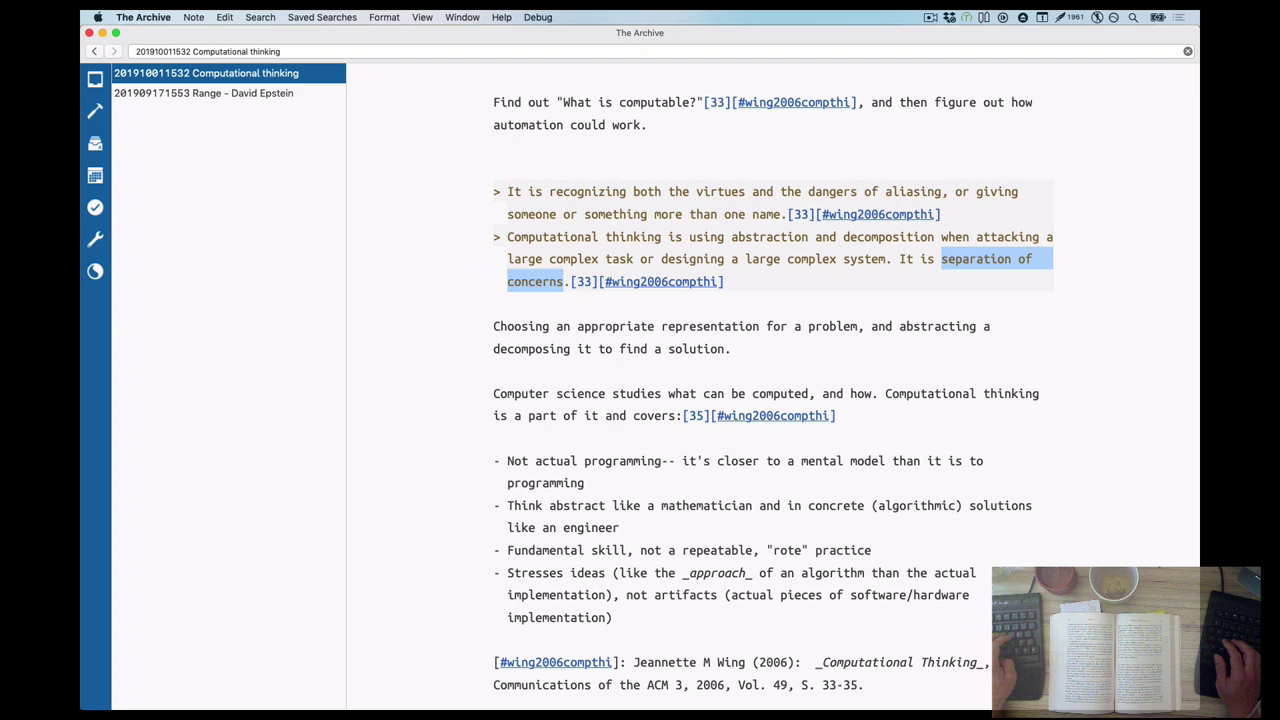
key("super+shift+f")
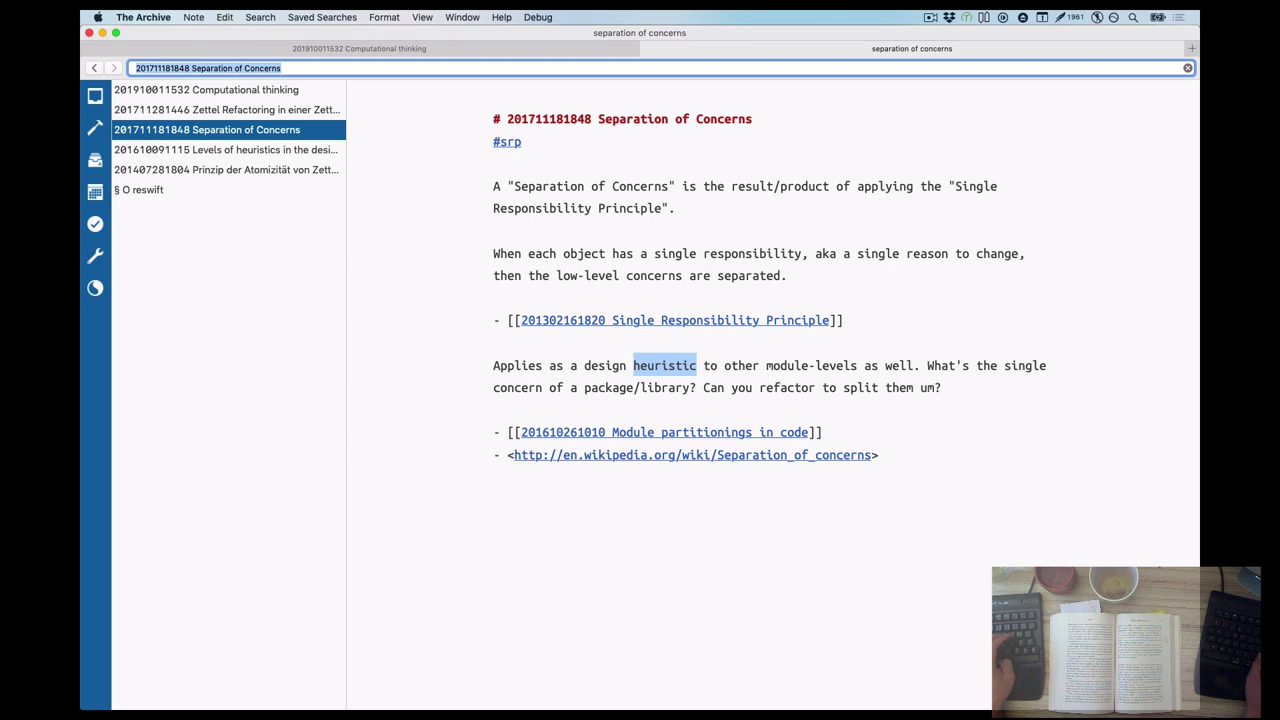
left_click(337, 45)
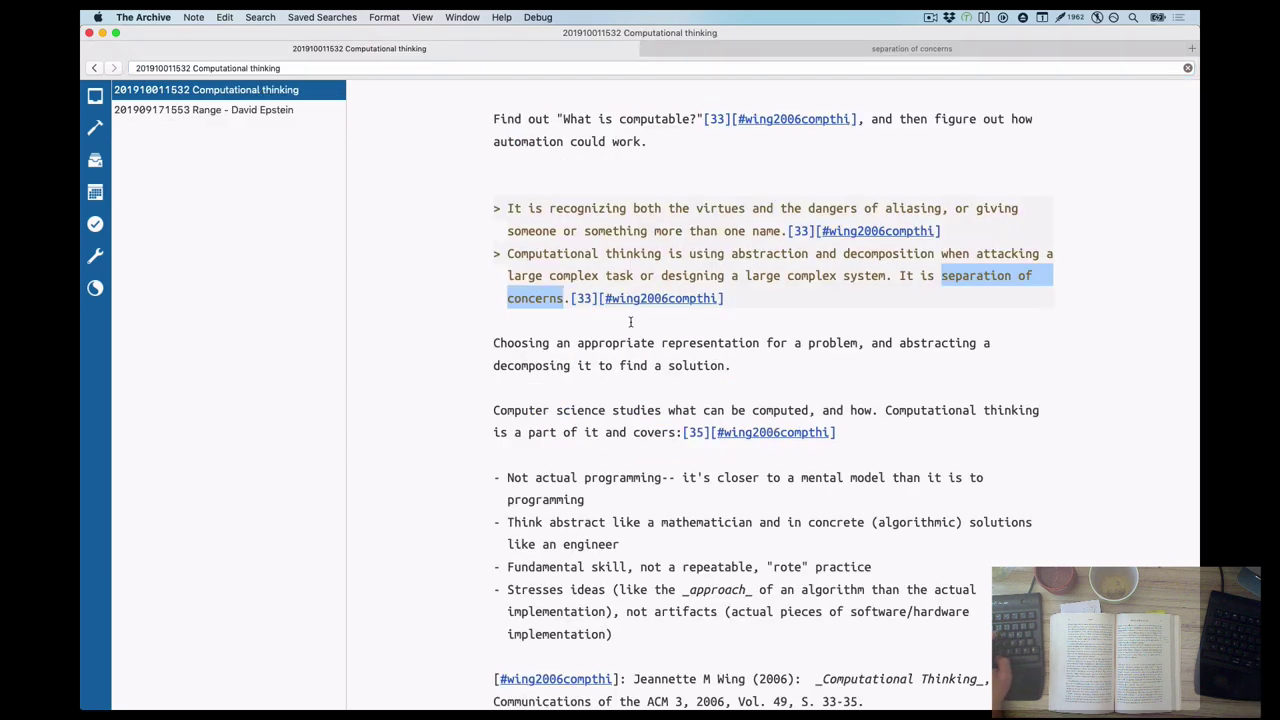
key("Return")
key("super+v")
key("super+Left")
key("alt+shift+Right")
type("- [[")
key("super+v")
key("ctrl+Tab")
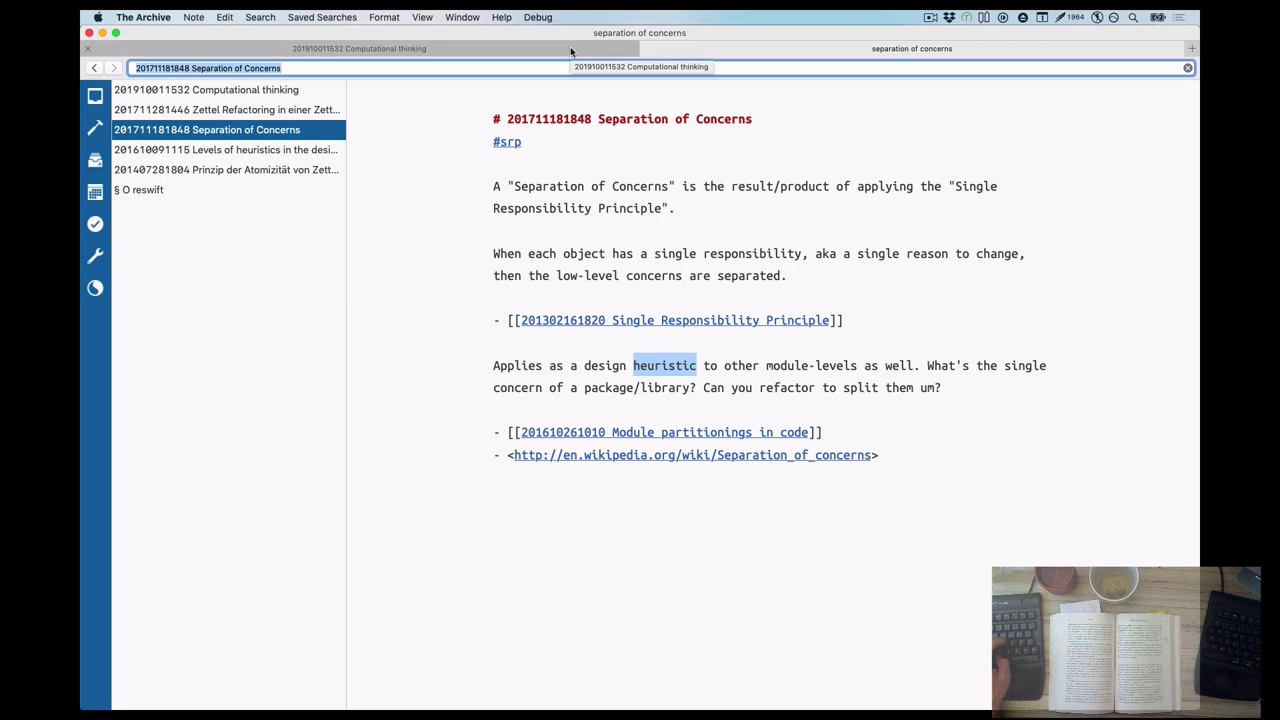
left_click(570, 46)
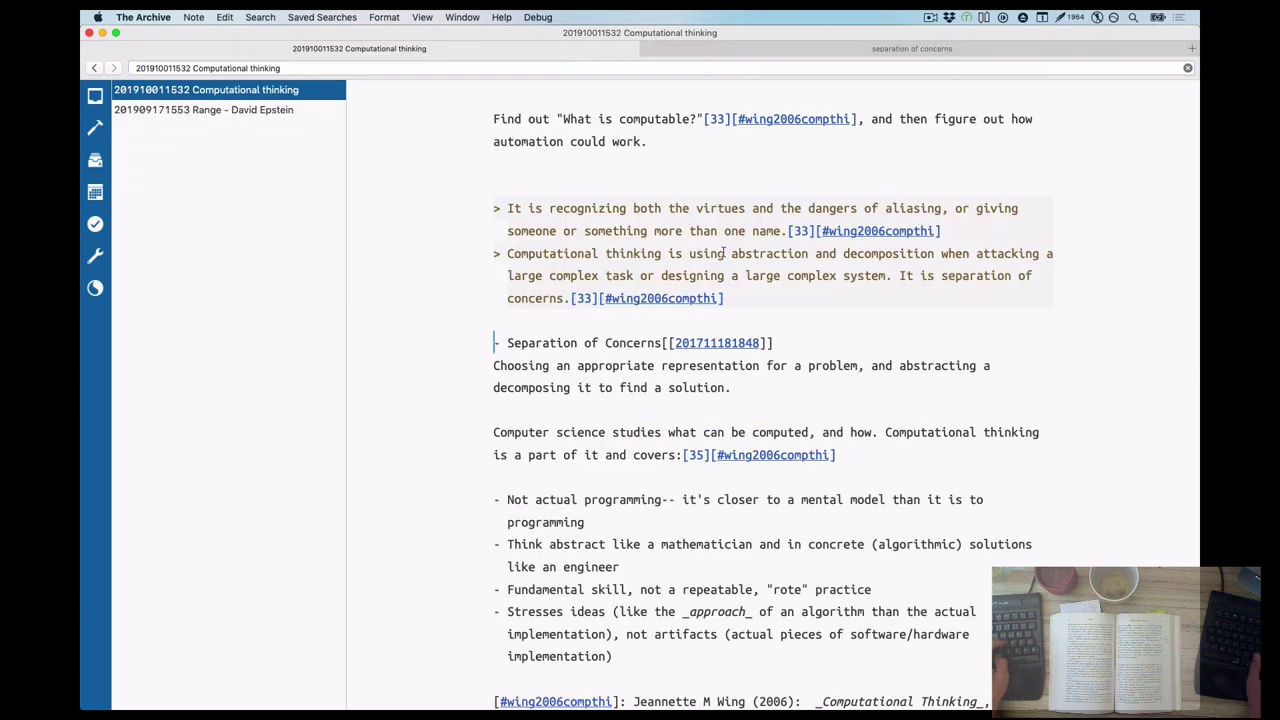
key("super+shift+Left")
key("super+x")
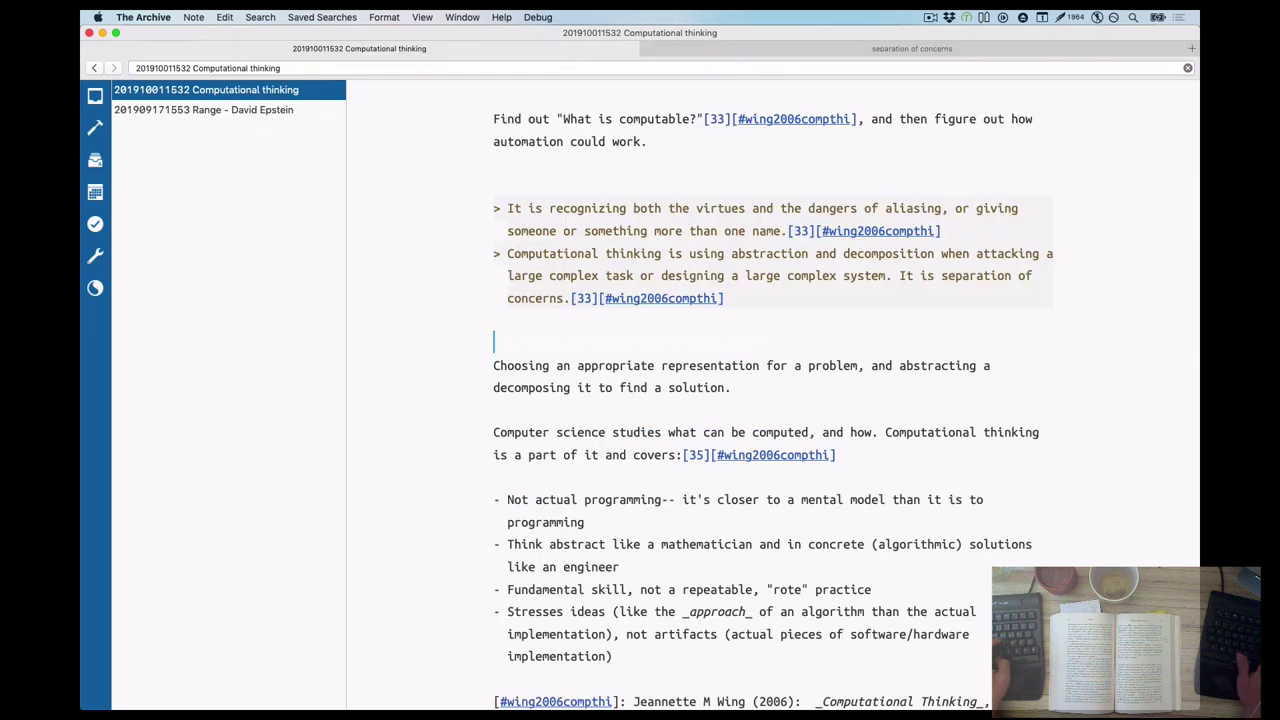
key("Up")
key("Up")
key("Up")
key("Up")
key("Up")
key("Up")
key("Up")
key("Up")
key("Up")
key("Up")
Reword the first line to 'Decompose a problem, find what is computable,'
key("super+Right")
key("super+Left")
type("Decompose a problem")
key("Delete")
type(", f")
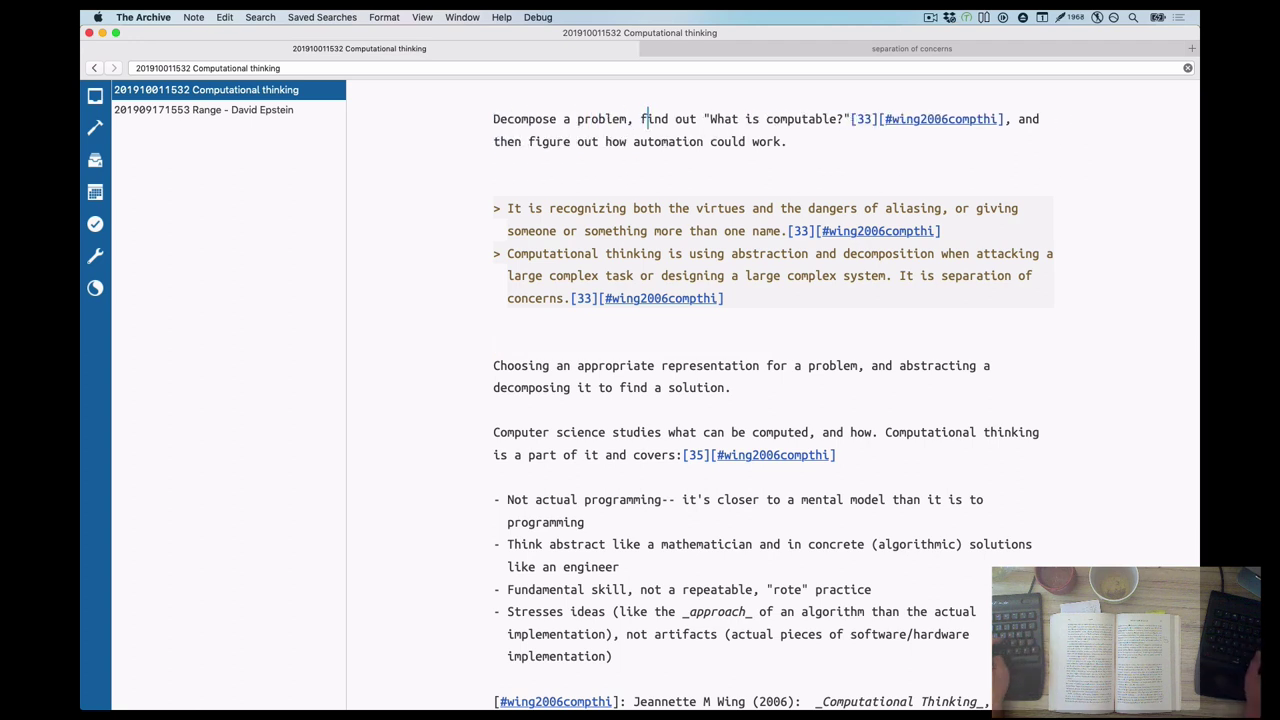
key("alt+Right")
key("alt+Right")
key("Right")
key("Delete")
key("Delete")
type("w")
key("alt+Right")
key("alt+Right")
key("alt+Right")
key("Delete")
key("Delete")
type(",")
Move the citation to after 'work.' and delete its page number 33
key("shift+alt+Right")
key("shift+alt+Right")
key("shift+alt+Right")
key("super+x")
key("Delete")
key("Down")
key("super+Right")
key("super+v")
key("Left")
key("Left")
key("BackSpace")
key("BackSpace")
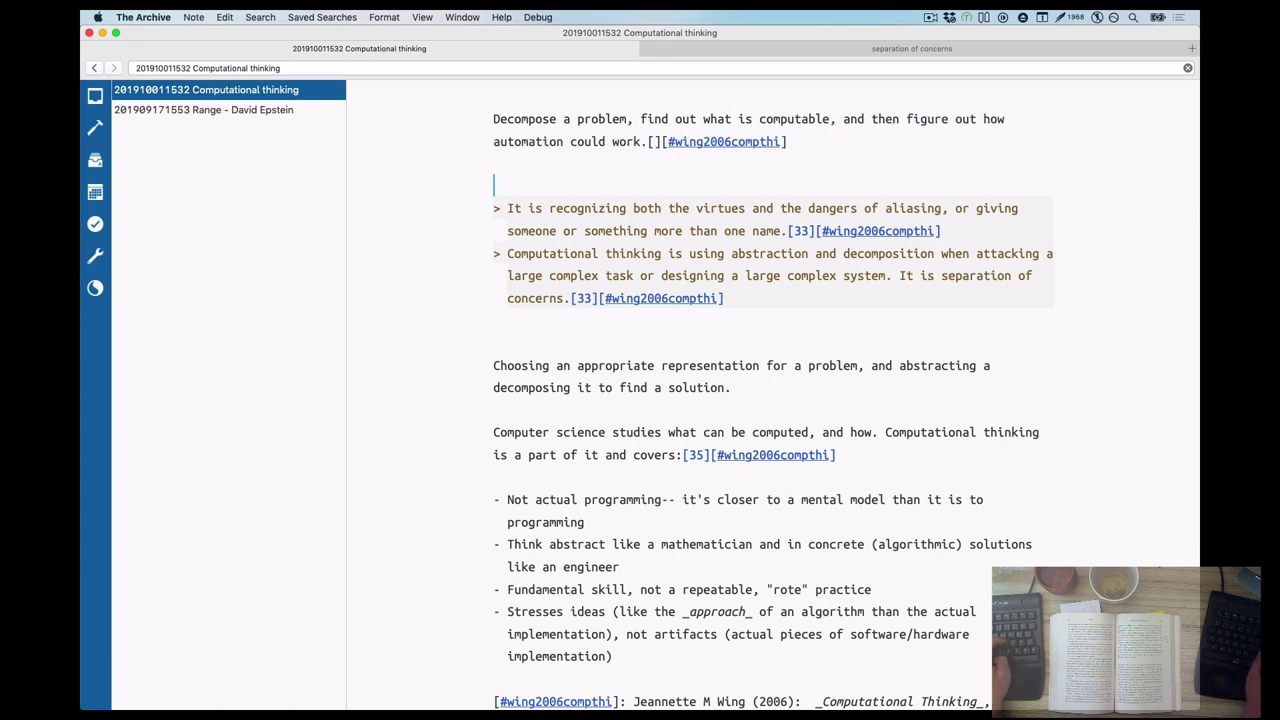
Clear the search to list all notes and restore the Computational thinking note
key("alt+Up")
key("shift+alt+Down")
key("Up")
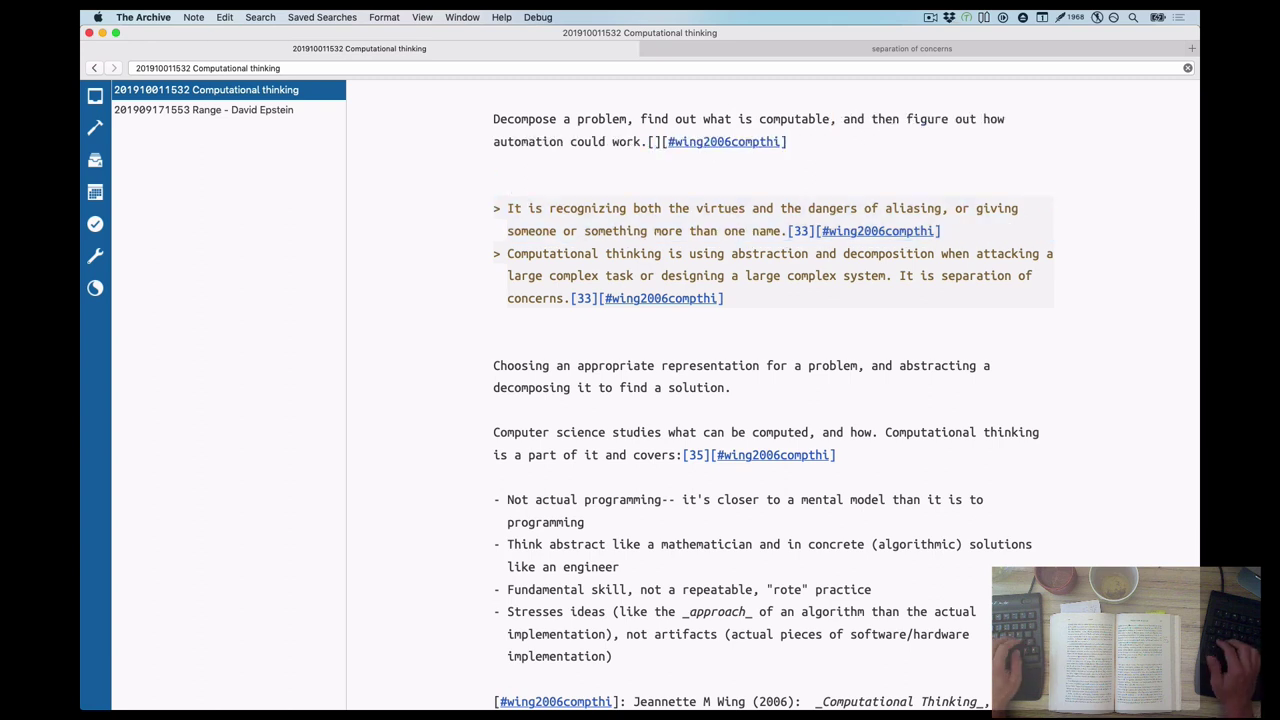
type("N")
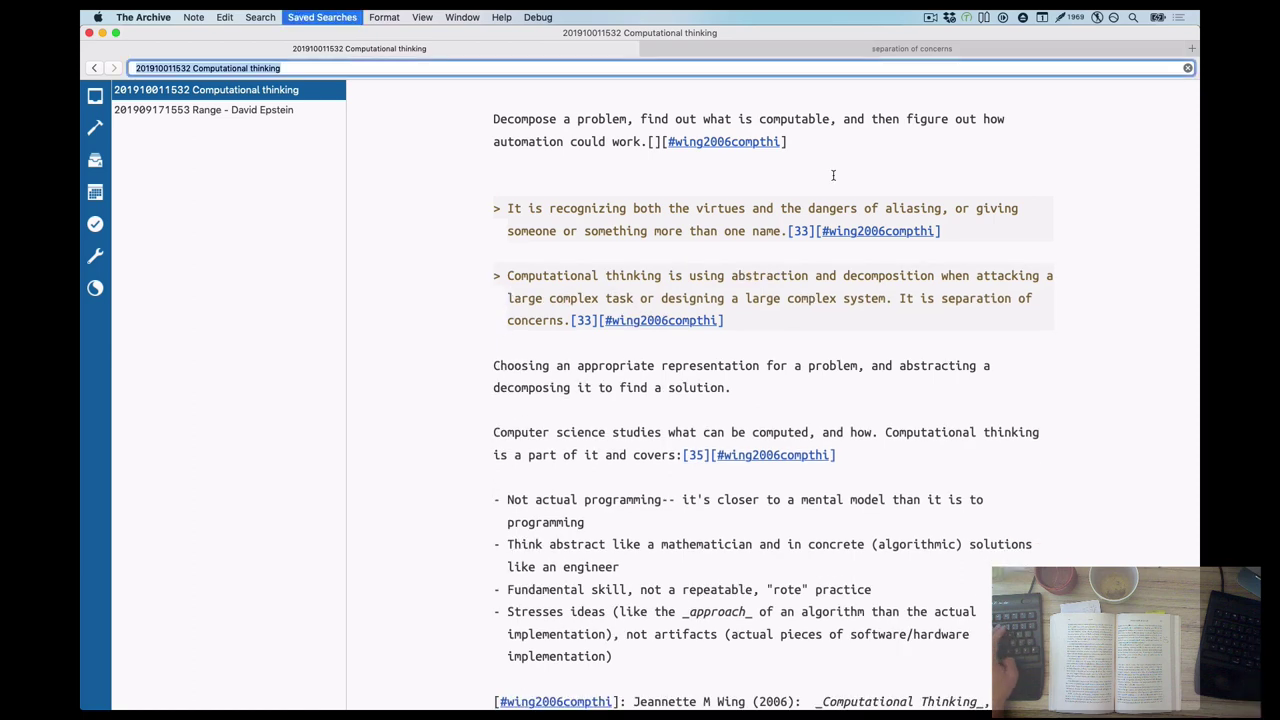
key("super+l")
key("BackSpace")
key("super+z")
key("ctrl+Tab")
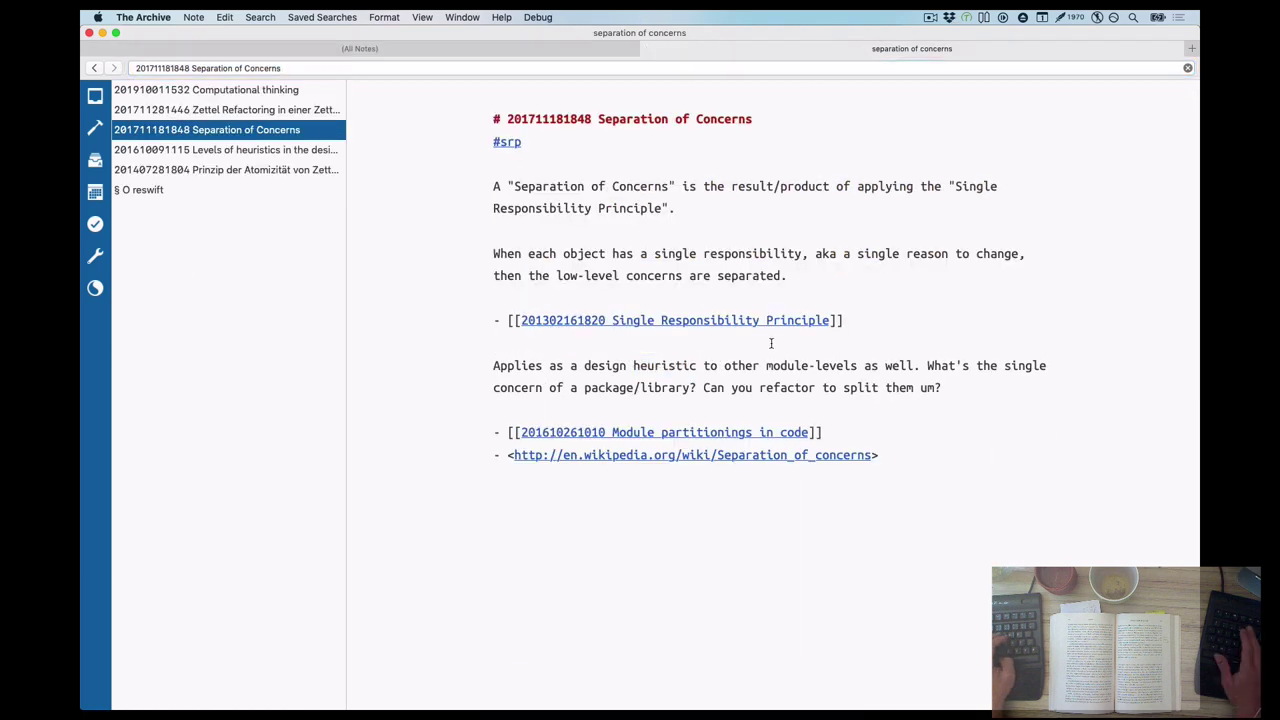
key("Return")
key("super+v")
type("is about sep")
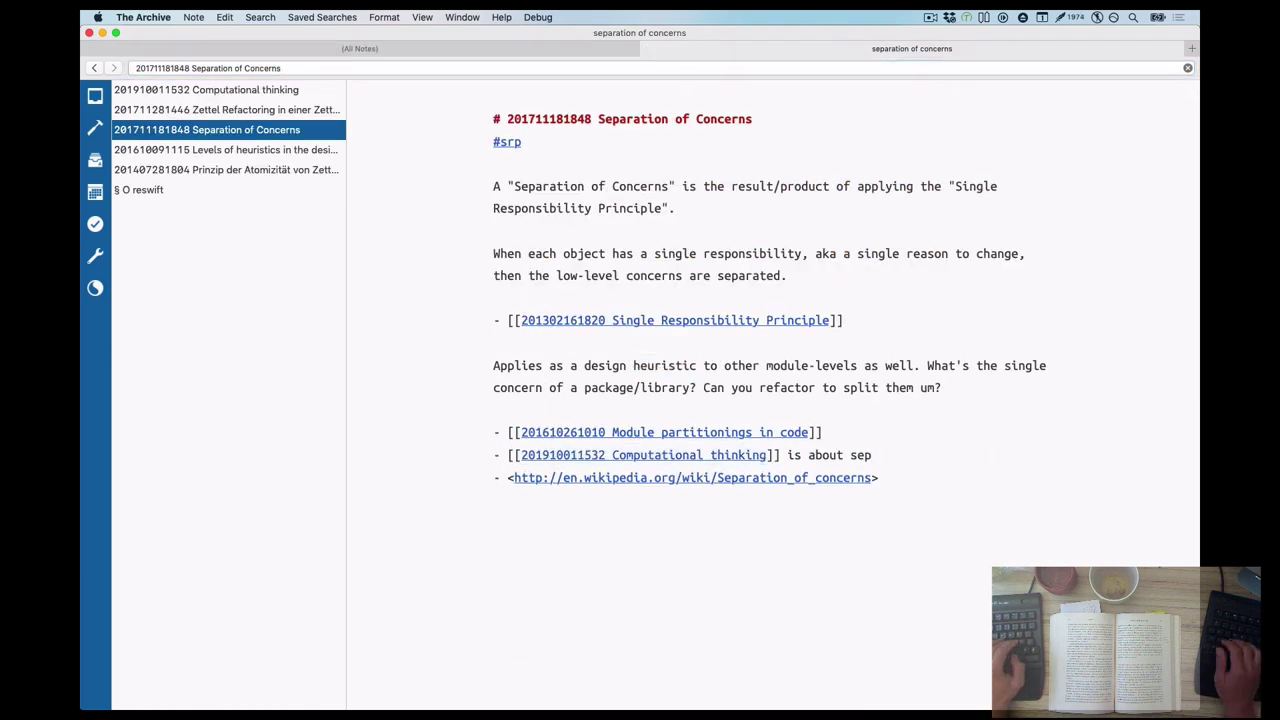
type("aration of concerns")
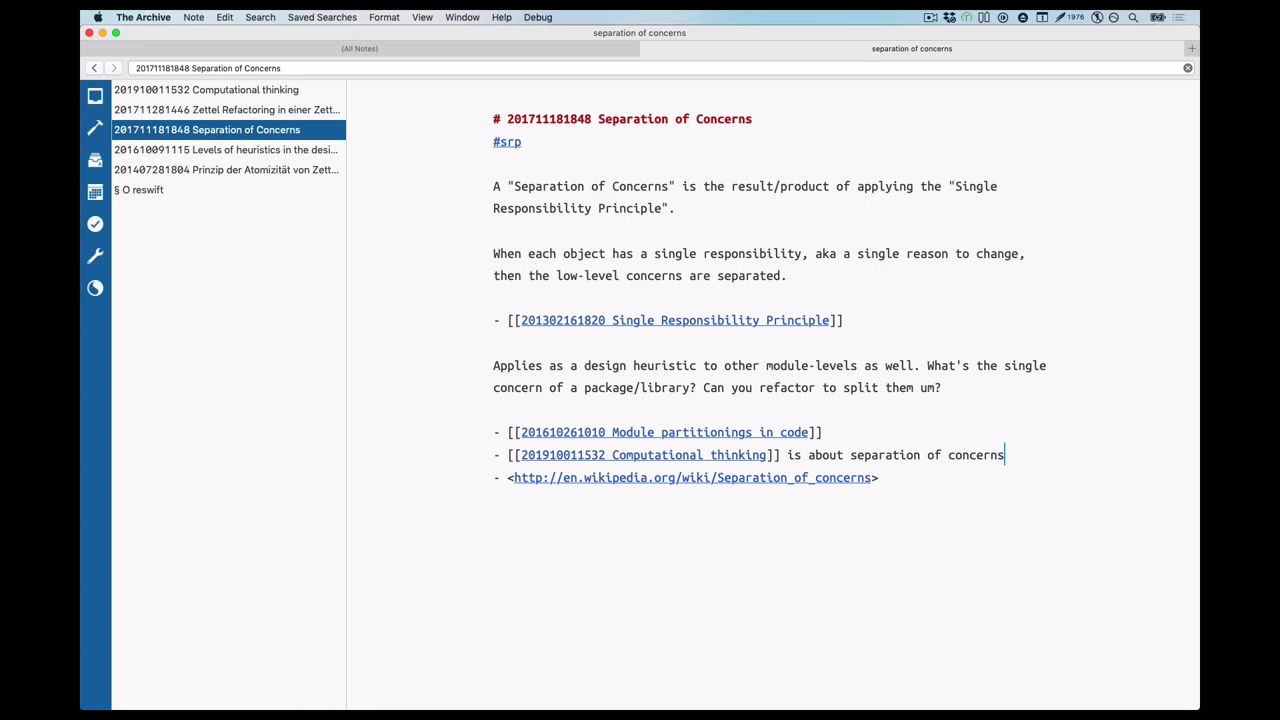
left_click(643, 455)
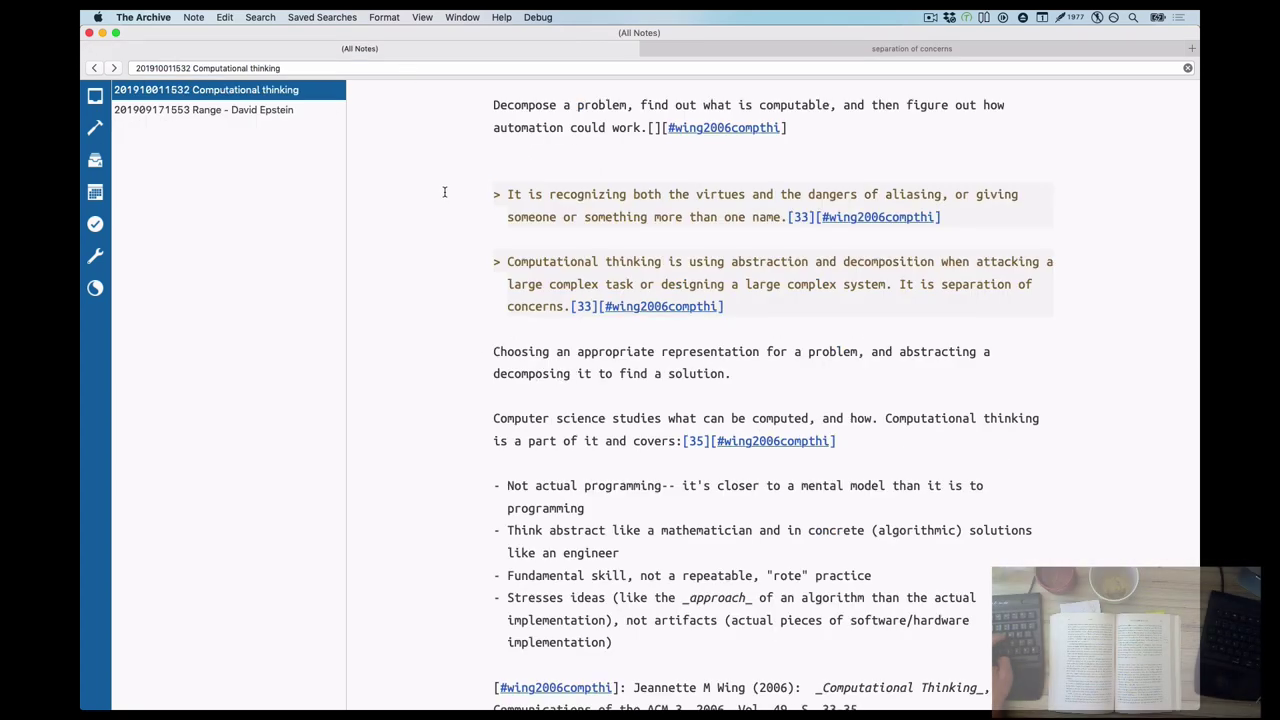
left_click(650, 48)
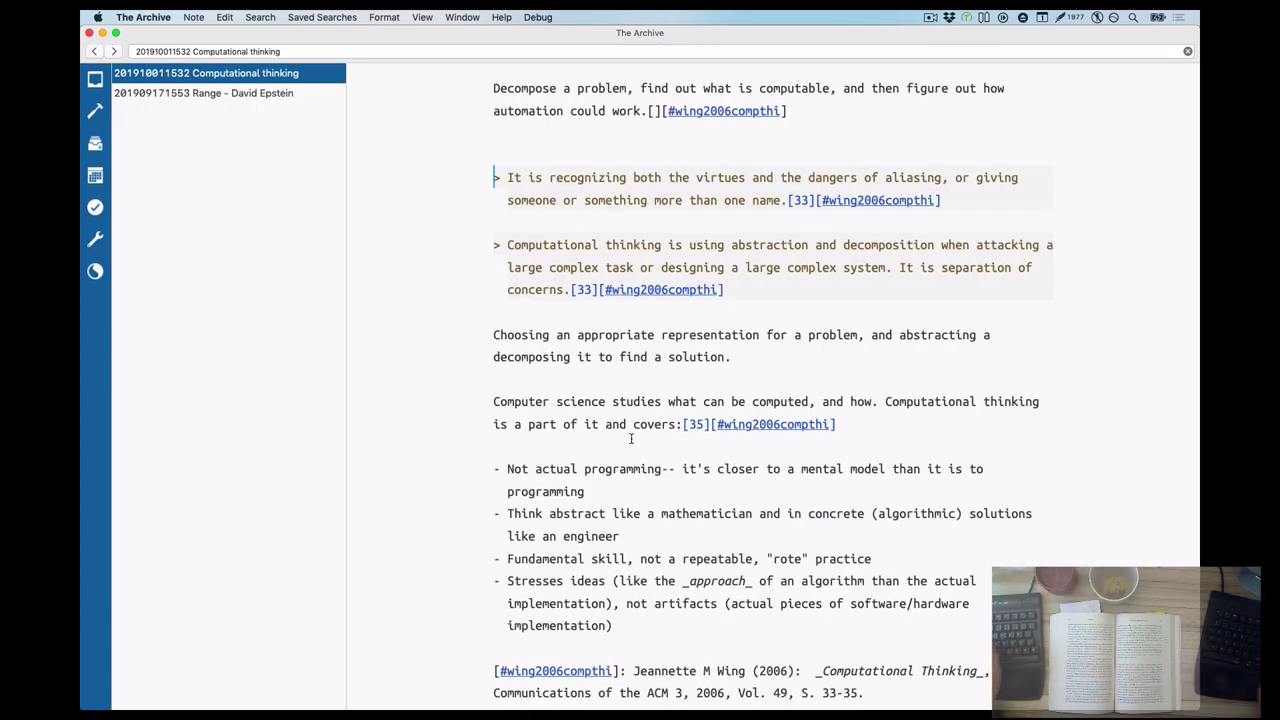
Write the TODO: going back in history resets The Archive's tab title to "(All Notes)", never the search term
key("super+Tab")
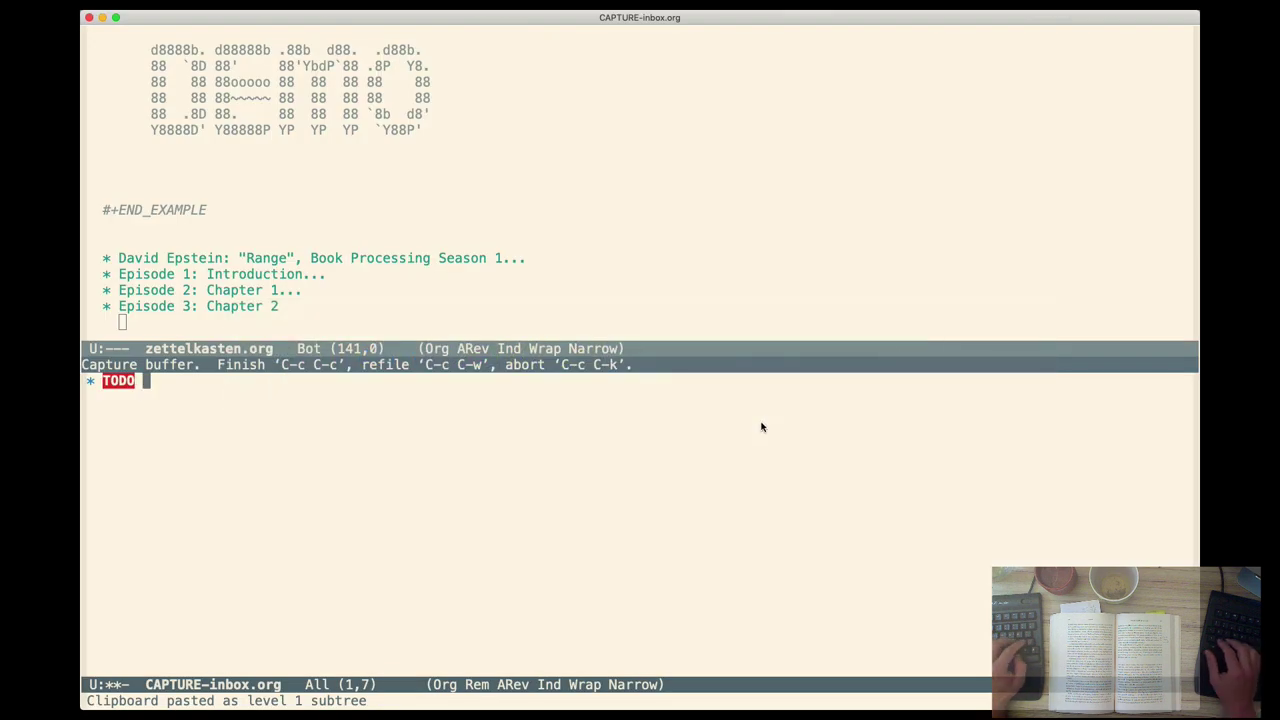
type("going back in history")
key("alt+b")
key("alt+b")
key("alt+b")
key("ctrl+f")
key("alt+b")
key("alt+b")
type("The Archive:")
key("ctrl+e")
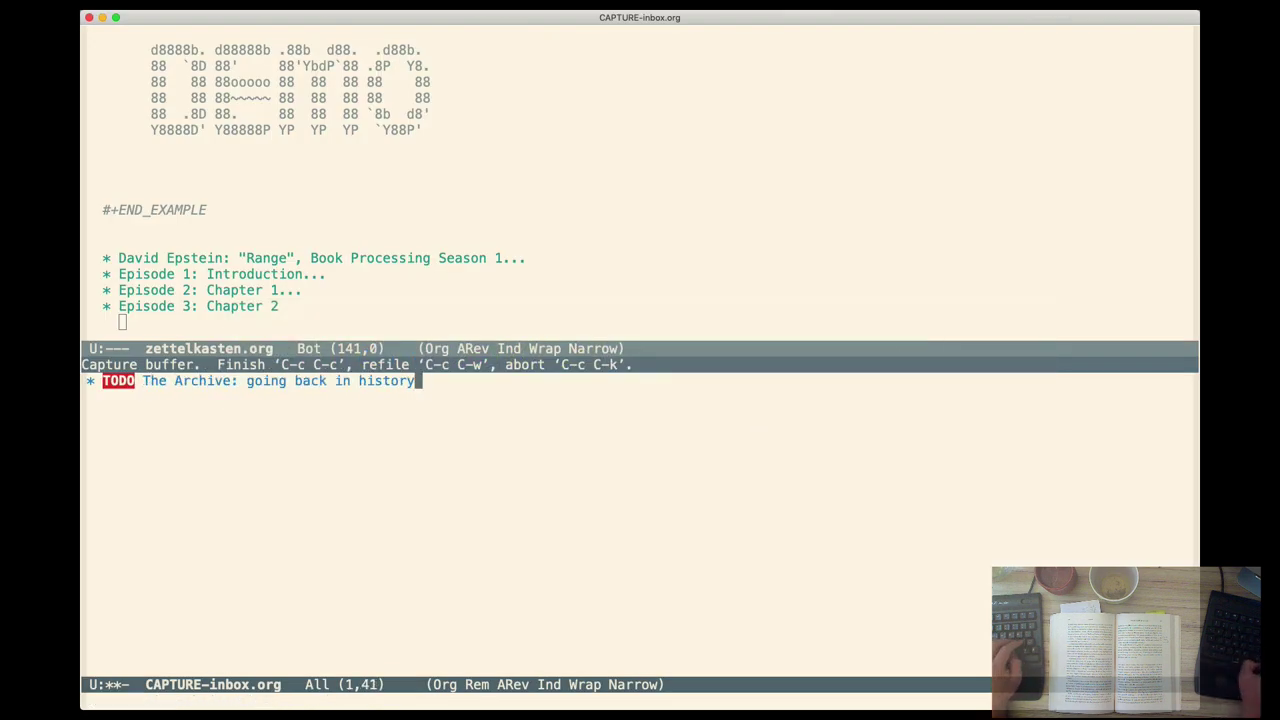
key("alt+b")
type("1 of two")
key("BackSpace")
key("BackSpace")
key("BackSpace")
key("BackSpace")
key("BackSpace")
type("2 tabs changes the tab ")
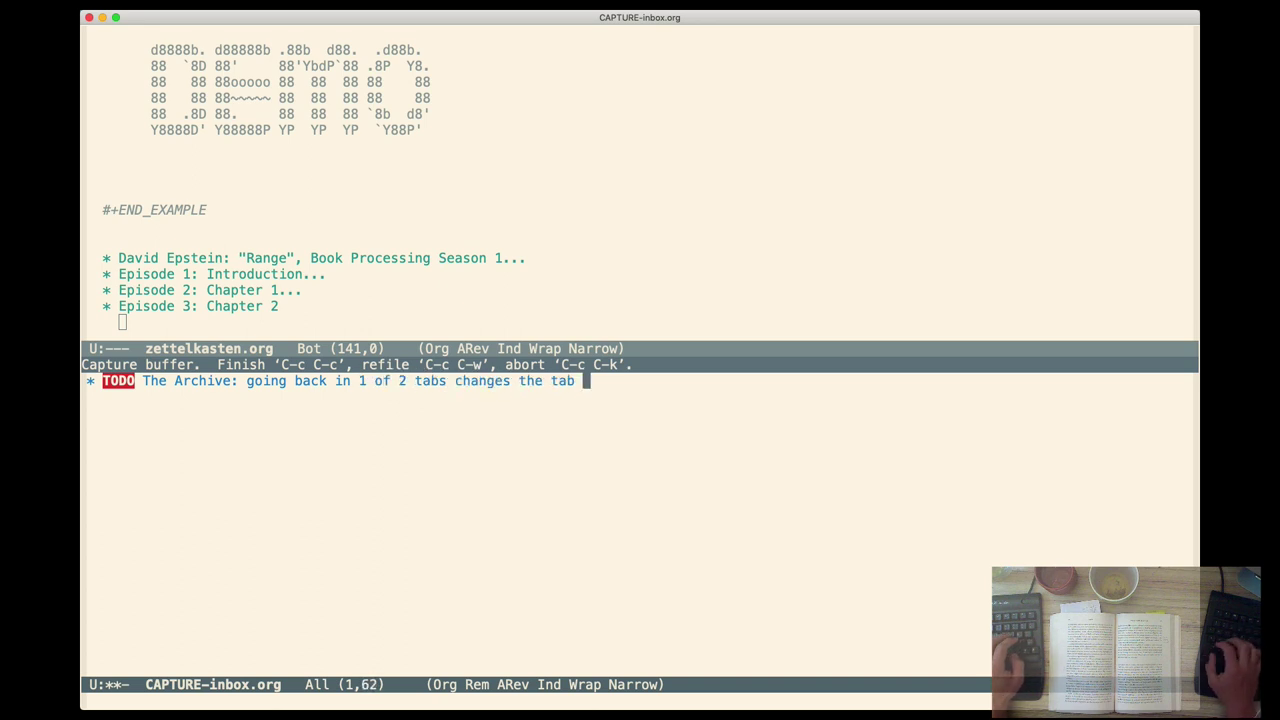
type("title to \"(All Notes)\" but never back to the ")
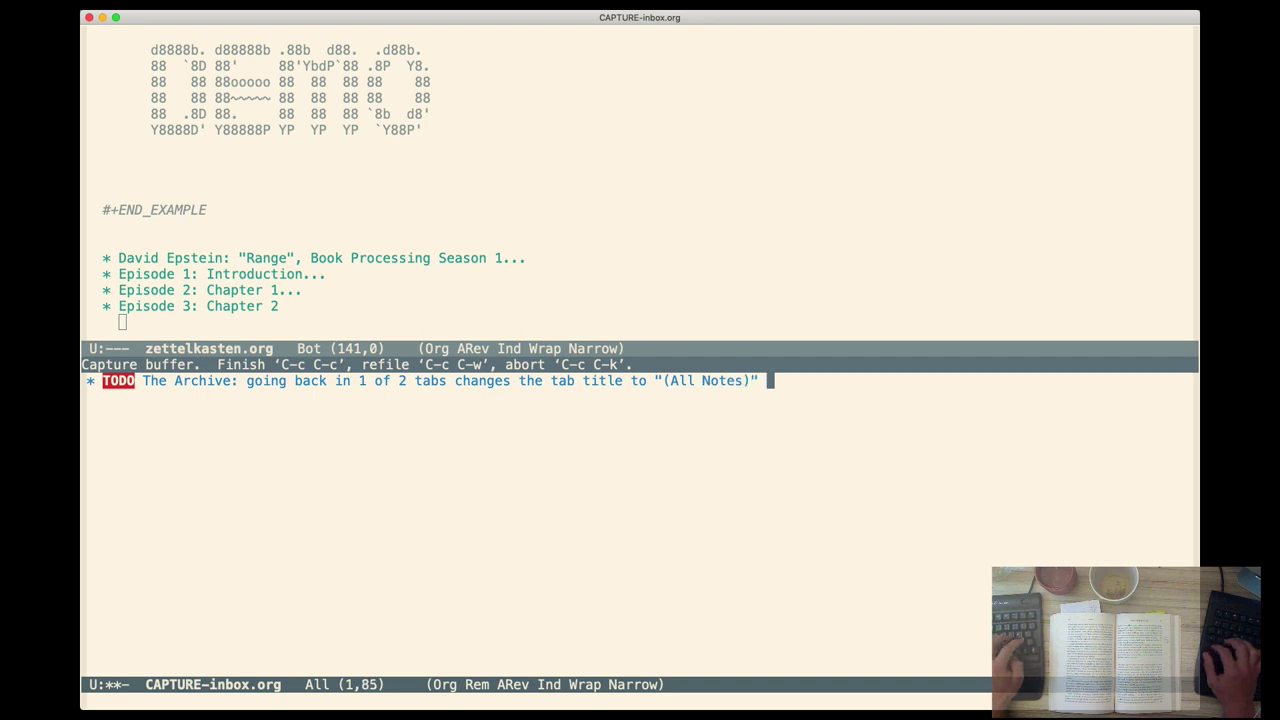
type("search term")
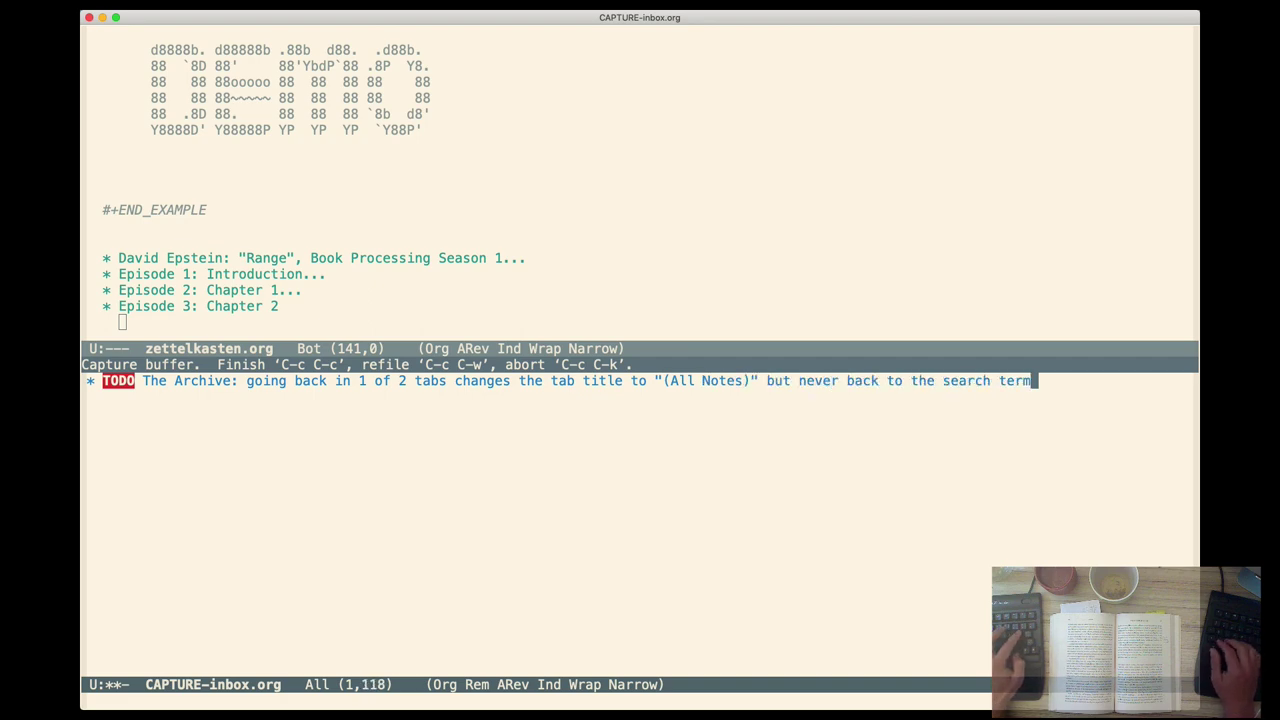
Refile the TODO to thearchive.org under The Archive v1.4.x-1.5.0 Scriptability
key("ctrl+c")
key("ctrl+w")
type("thearc")
key("Tab")
type("The")
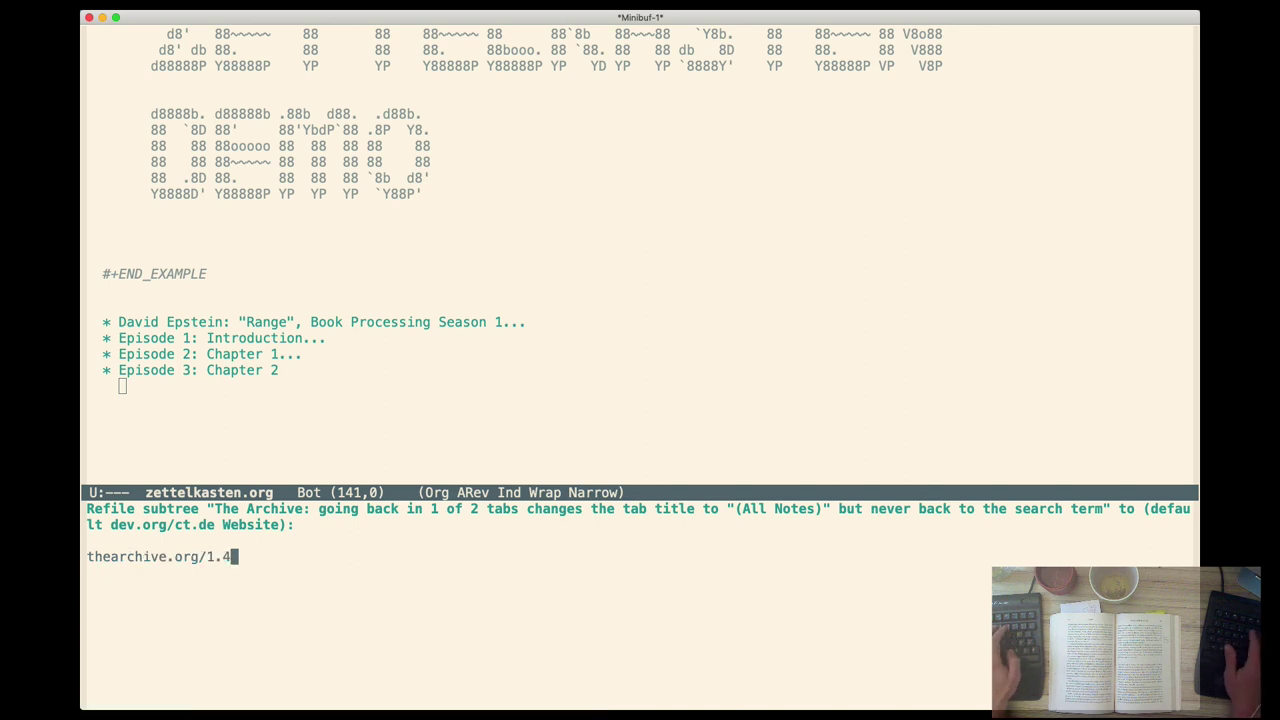
key("Return")
Add the comment line '"Divide and conquer", as my computer science school teacher used to say:' above the second quote
key("super+Tab")
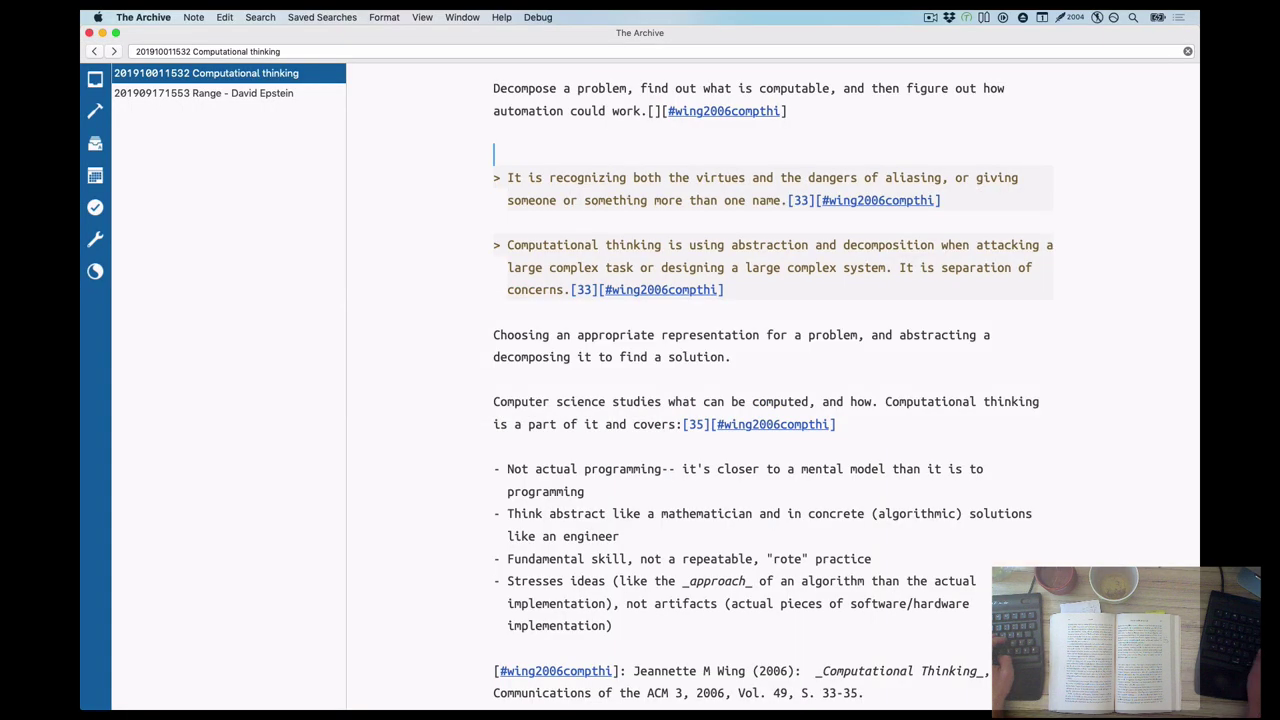
key("Return")
type("\"Divide and conquer\", as my computer science school tea")
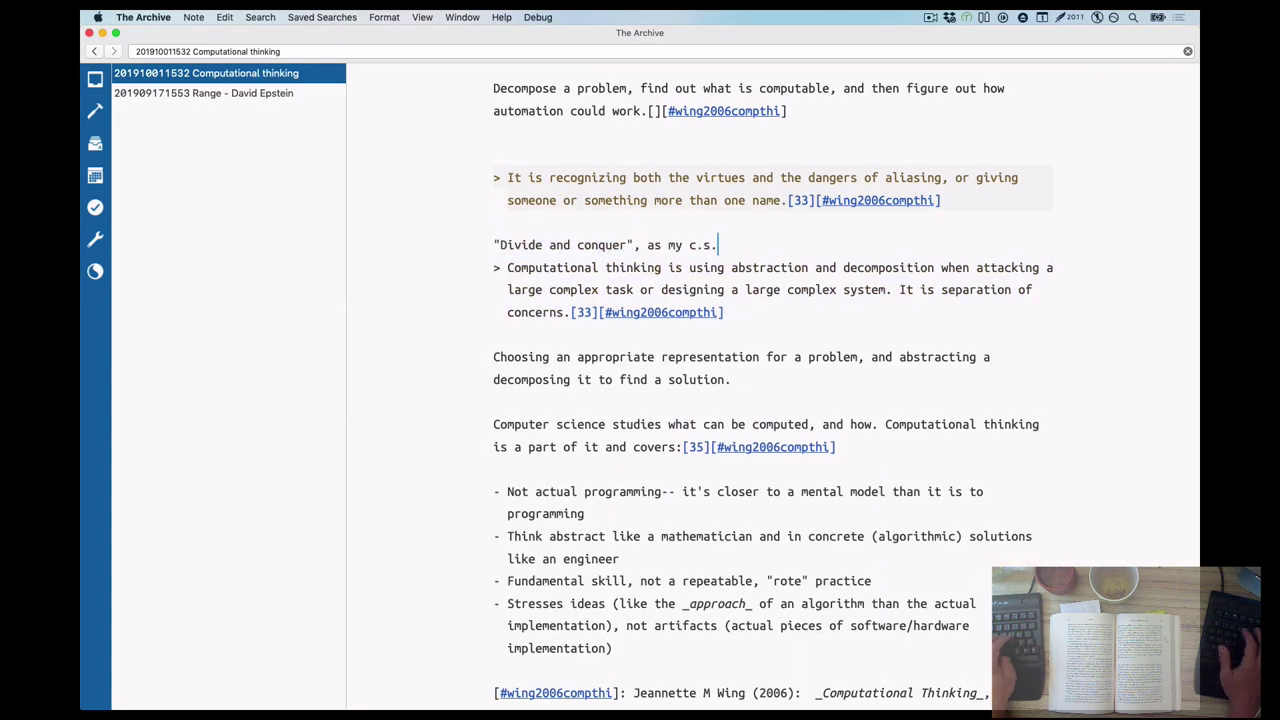
type("cher used to say:")
key("Return")
Replace the Choosing paragraph with the matching passage copied from the Wing PDF
triple_click(740, 368)
key("super+Tab")
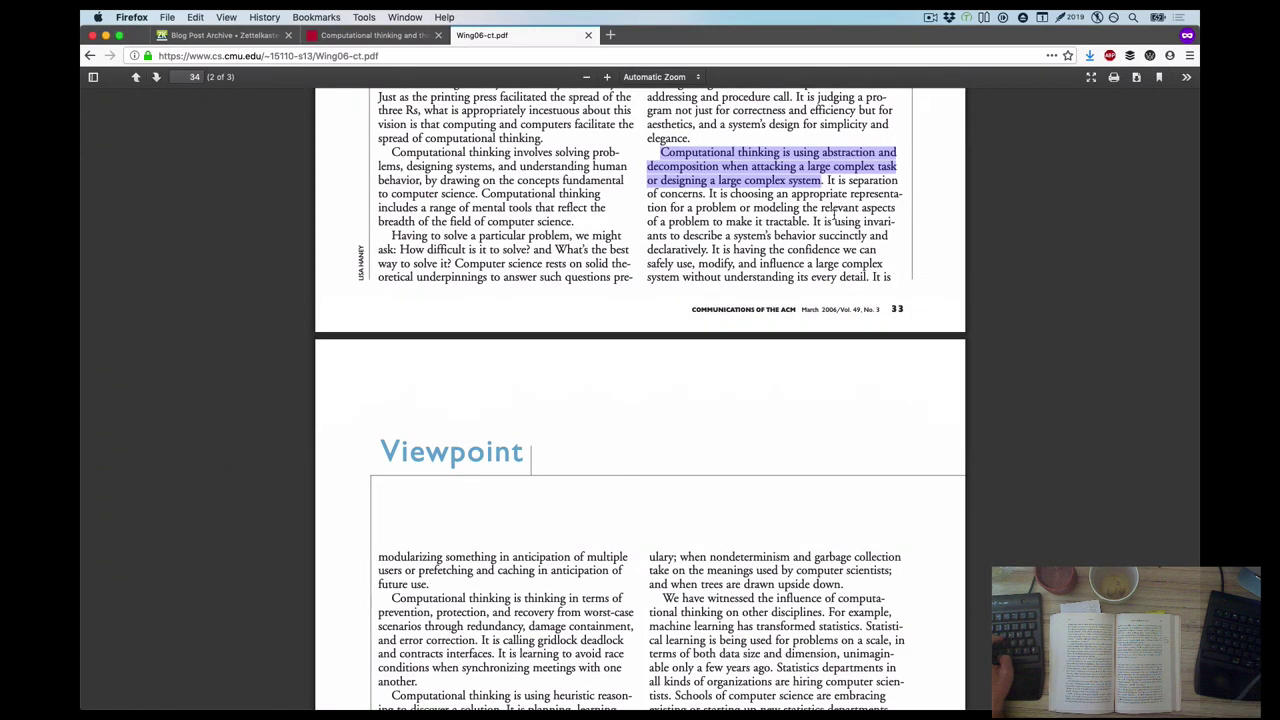
left_click_drag(737, 191, 810, 221)
key("super+c")
key("super+Tab")
key("super+v")
type(".")
Bold 'choosing an appropriate representation', 'using abstraction and decomposition' and 'separation of concerns', and add 'boldface mine' to the citation
left_click_drag(619, 335, 885, 335)
key("super+b")
left_click(984, 357)
type("bold mine,")
left_click_drag(940, 289, 689, 290)
key("super+b")
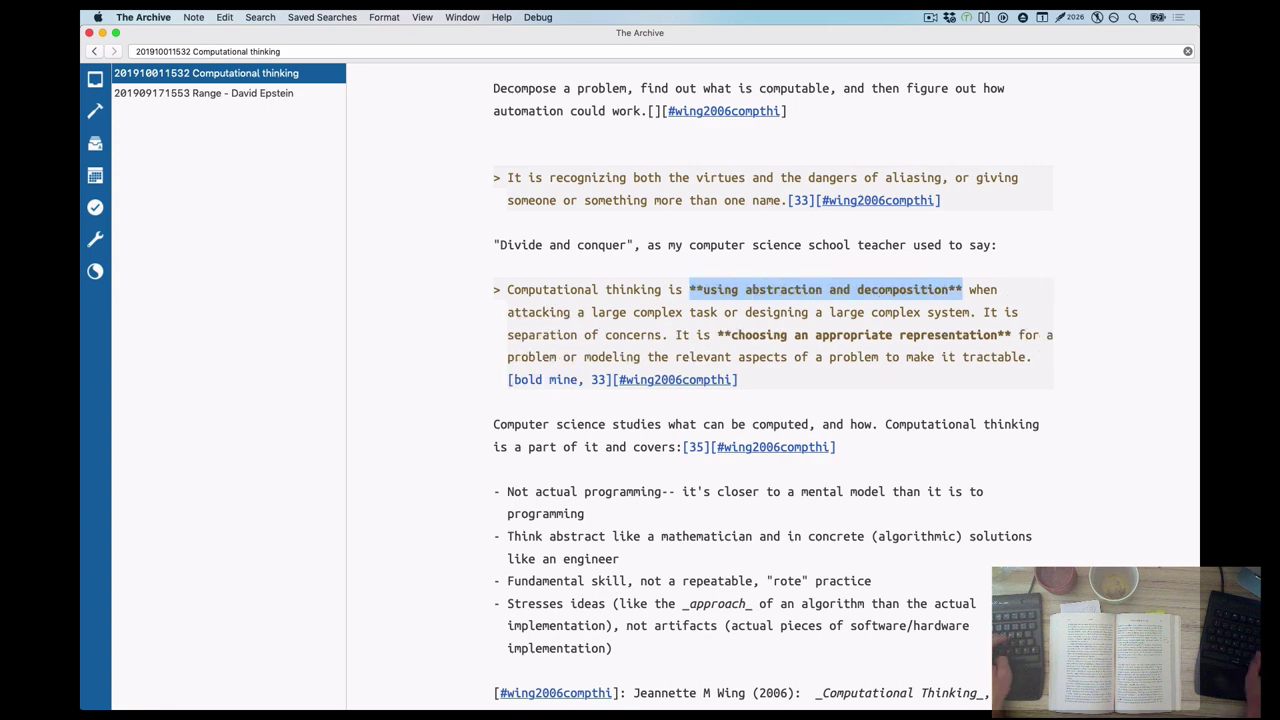
left_click_drag(666, 335, 507, 335)
key("super+b")
left_click(619, 379)
type("face")
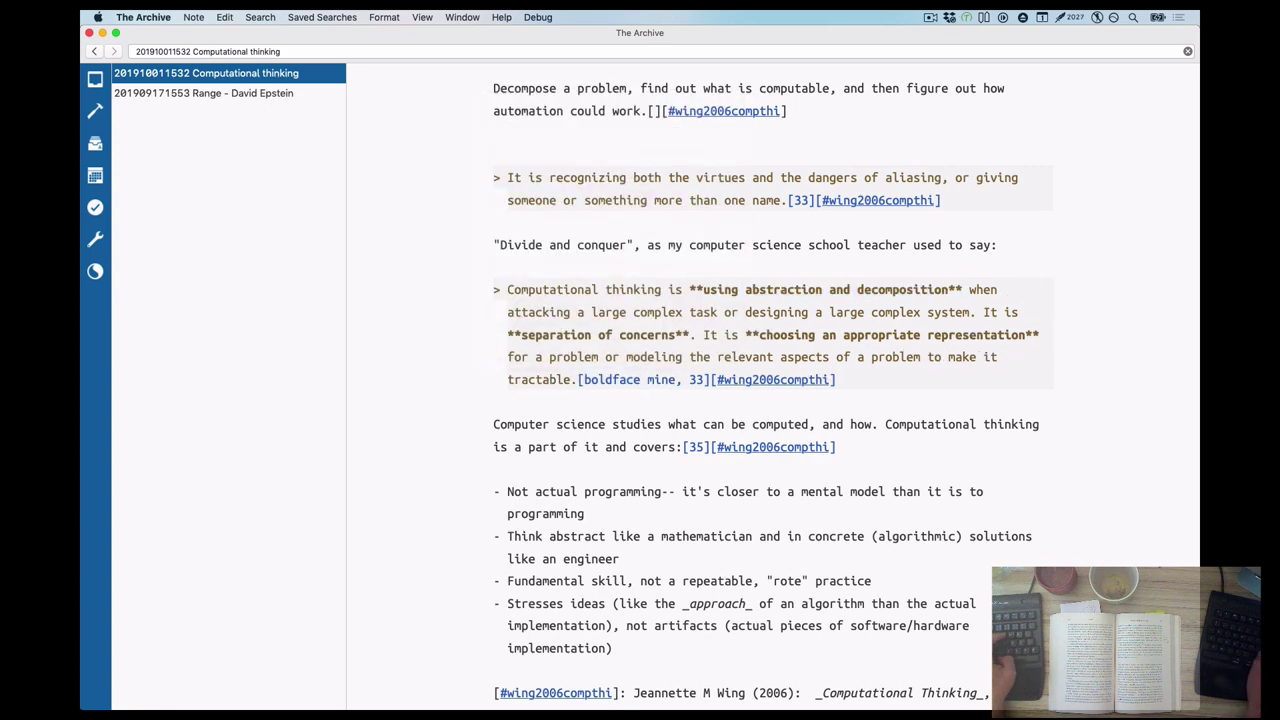
Reword the intro line as Wing's vision of computational thinking as a skill, adding 'both' to the list
left_click_drag(885, 424, 493, 424)
key("BackSpace")
type("Wing's vision of c")
key("Delete")
type("as a skill part")
key("BackSpace")
key("BackSpace")
key("BackSpace")
key("BackSpace")
key("BackSpace")
left_click(661, 491)
left_click(584, 536)
type("both")
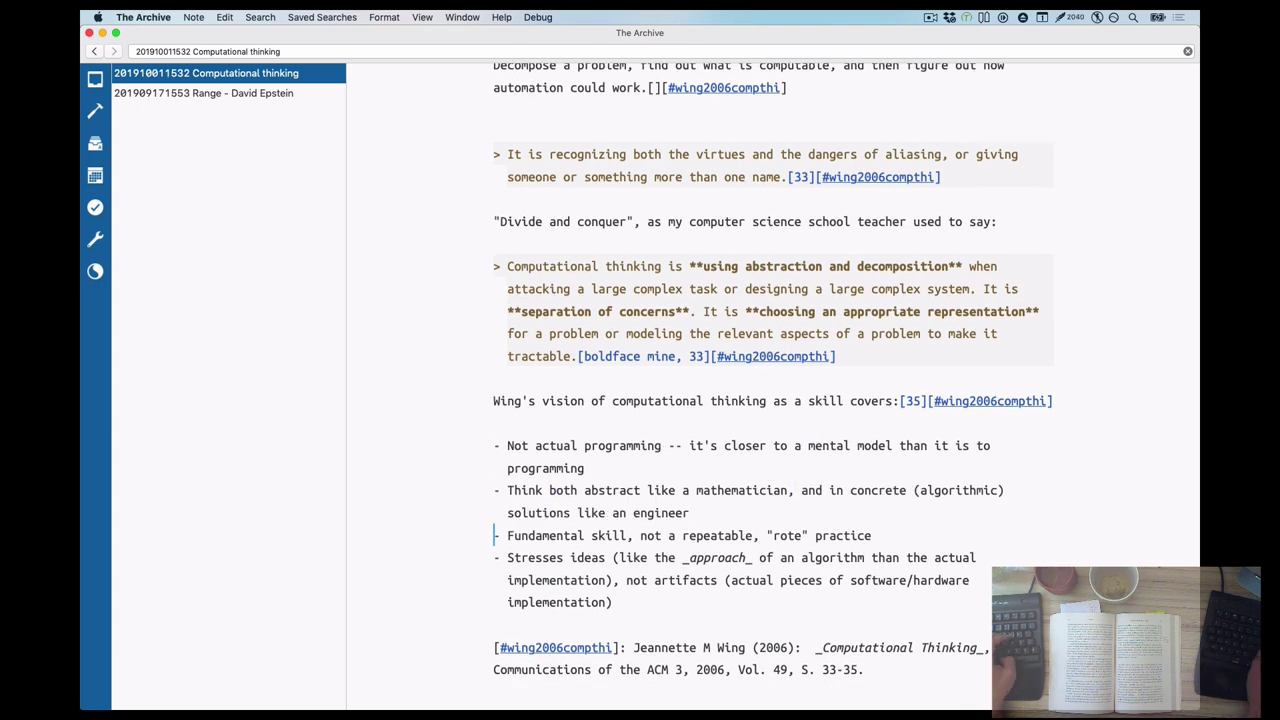
Add the list item 'It's a fundamental skill you learn', move it up, and replace 'not' with 'instead of'
scroll(870, 400, "down", 2)
left_click_drag(507, 580, 675, 580)
type("It's a fundamental skill you learn")
key("ctrl+super+Up")
key("Down")
key("Down")
key("Down")
key("Down")
key("alt+shift+Left")
type("instead of")
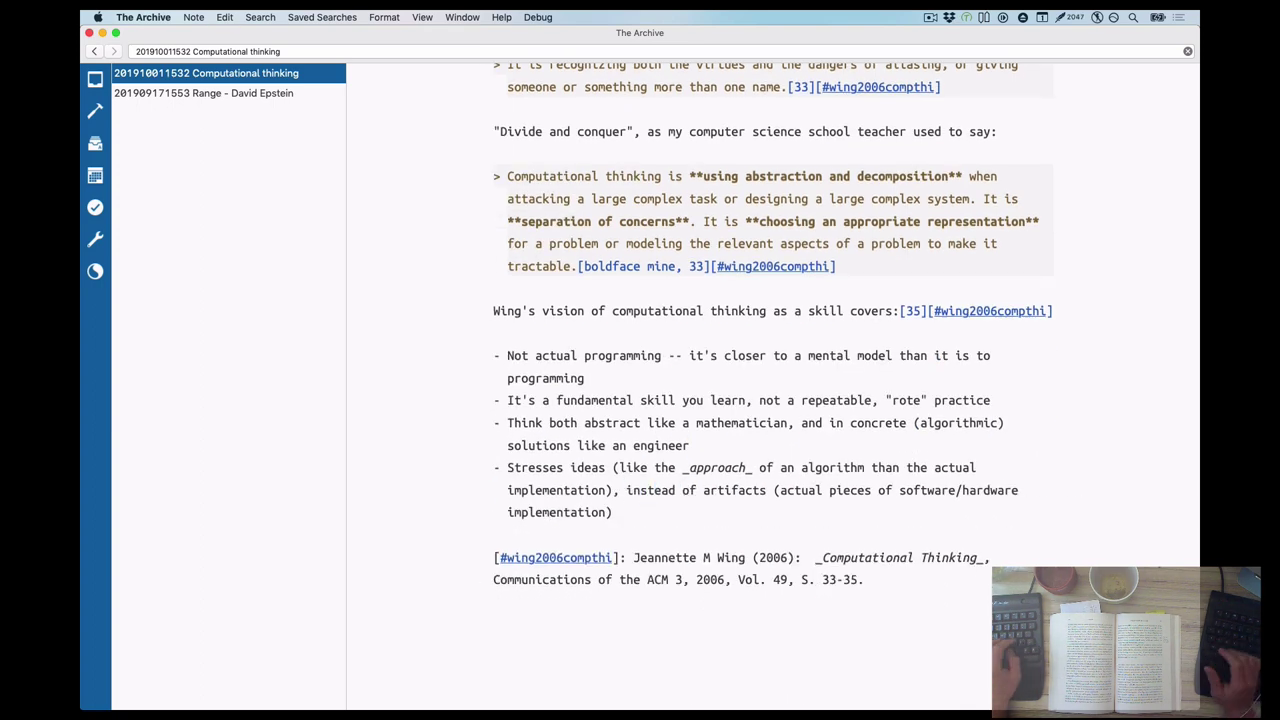
Extract the aliasing blockquote into a new note
key("super+Tab")
key("Escape")
key("alt+shift+Up")
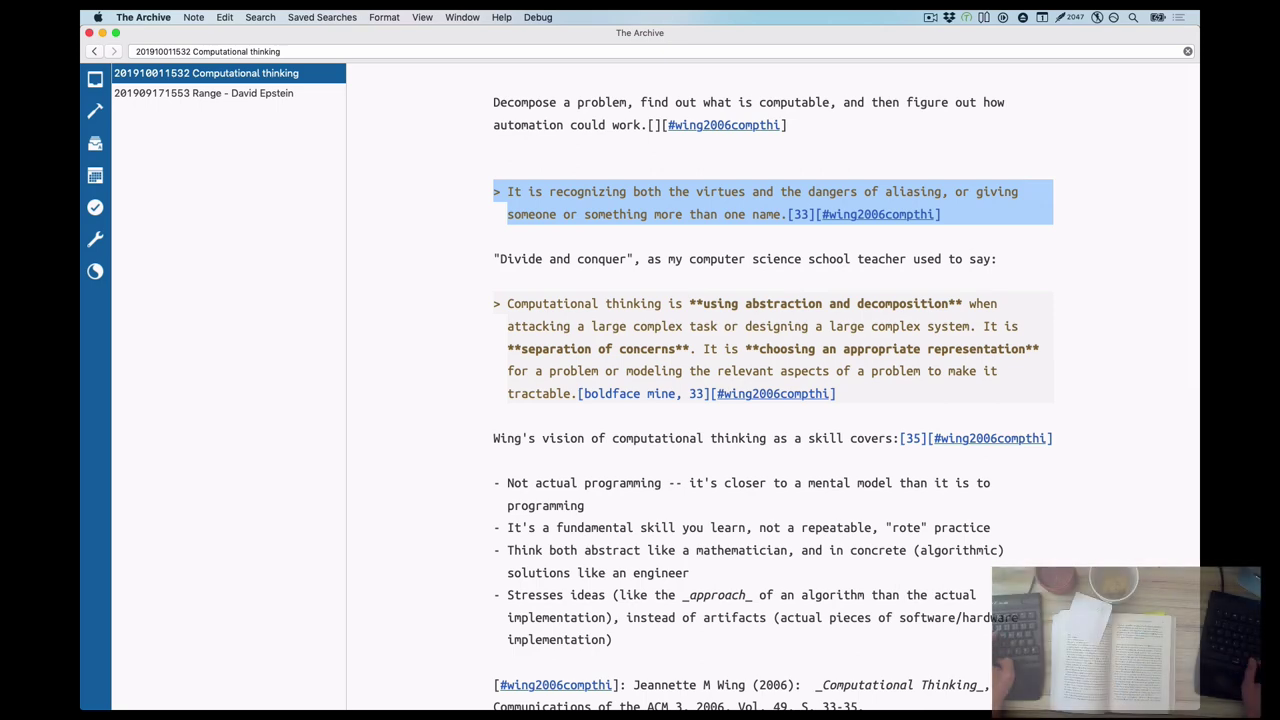
key("super+shift+n")
Add '[computational thinking]' to the new note and search the web for the naming-things-is-hard phrase
left_click(529, 102)
type("[computational thinking")
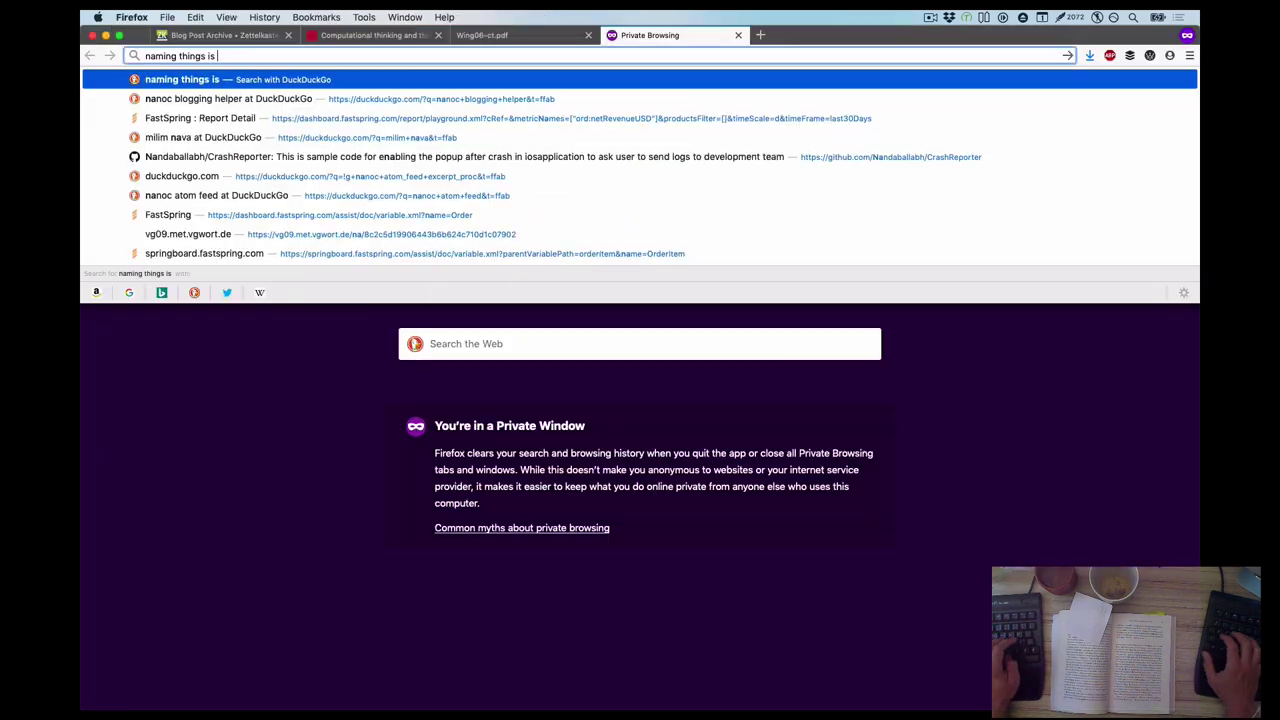
type("hard")
key("Return")
Check several 'naming things is hard' search results, including the Quora answer
left_click(377, 188)
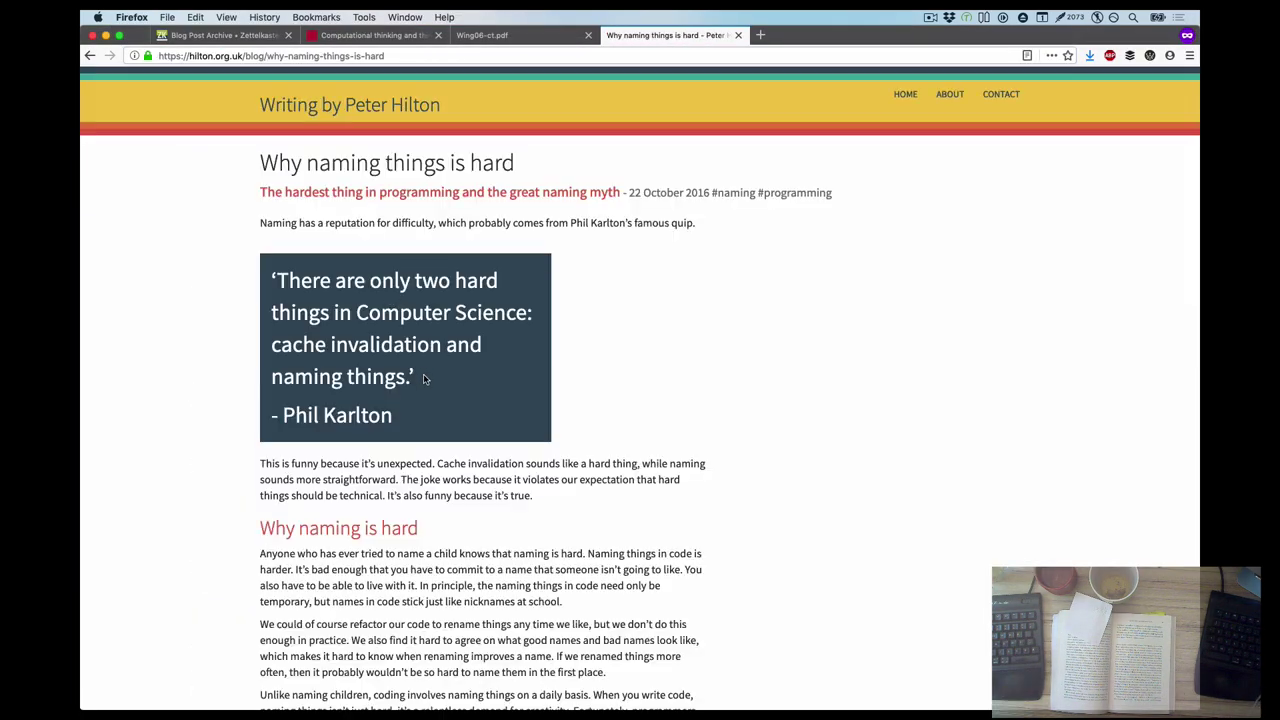
key("super+Left")
left_click(357, 287)
key("super+Left")
scroll(370, 400, "down", 5)
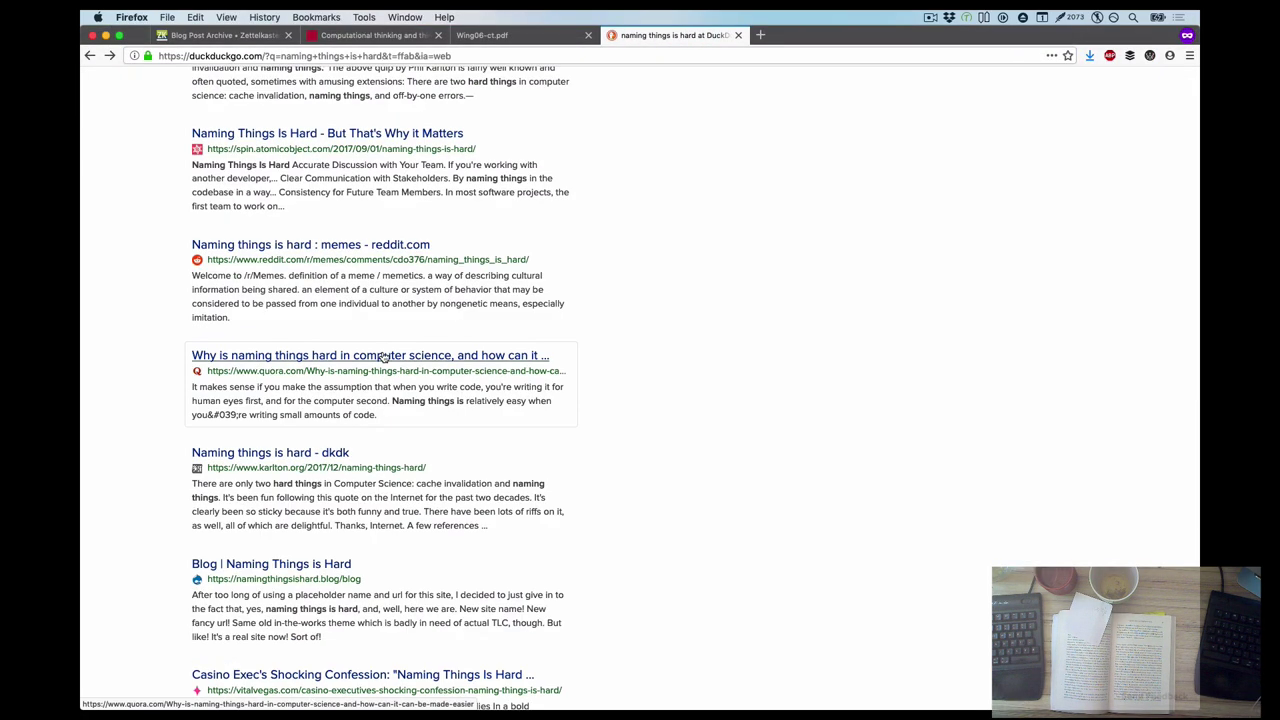
left_click(370, 354)
key("super+Left")
scroll(300, 450, "down", 2)
Open martinfowler.com's TwoHardThings page and look at the tweet and blog it cites as sources
left_click(240, 477)
scroll(180, 330, "down", 3)
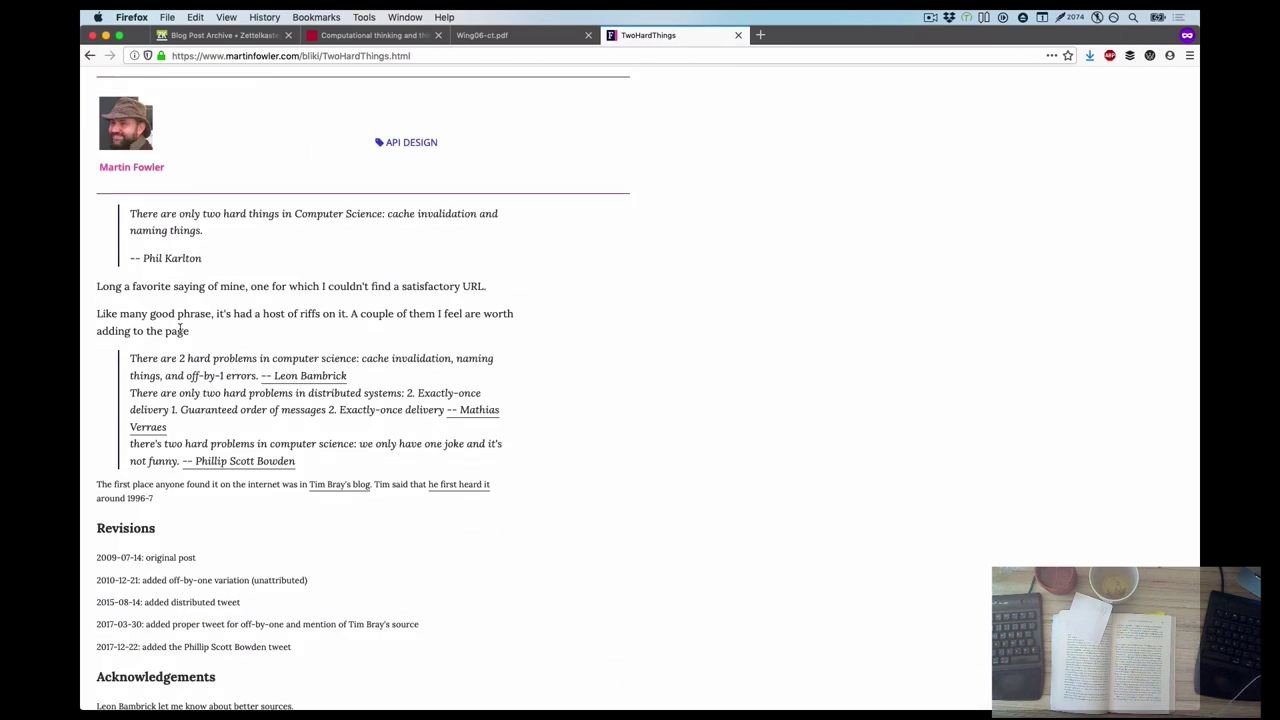
left_click(455, 485)
key("super+Left")
left_click(336, 485)
key("super+Left")
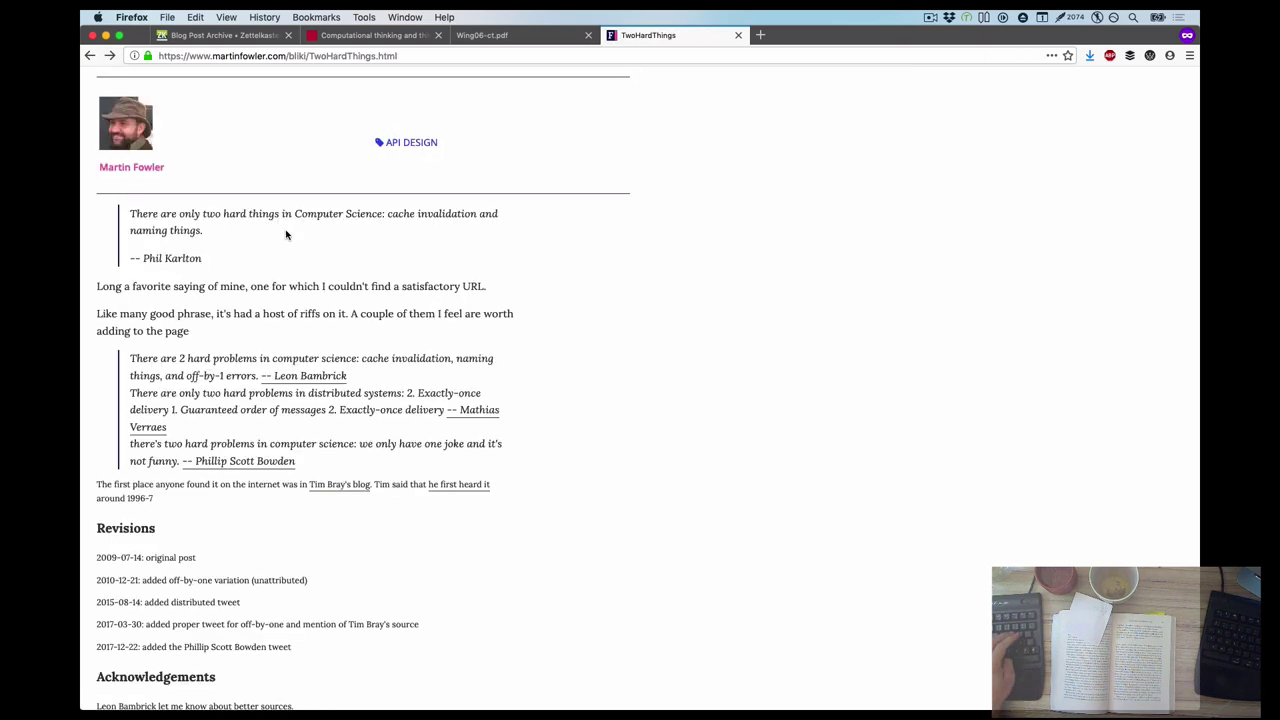
Copy the TwoHardThings page URL into the new The Archive note
key("super+Tab")
key("super+Tab")
key("super+l")
key("super+c")
key("super+Tab")
key("super+v")
key("super+shift+Right")
Wrap the URL in a 'Quoted from' source line and title the note 'Two hard things in computer science after Phil Karlton'
type("<quoted from , where a bit of origin isthe research about this quip's  provided.# 201910011604 Naming things")
key("alt+BackSpace")
key("alt+BackSpace")
type("Two hard things in computer science after Phil Karlton")
key("Return")
type("#")
key("BackSpace")
Write the body: the saying is most common on the web about object-oriented programming, also reduced to "naming things is hard"
key("Return")
type("This is pro")
key("BackSpace")
key("BackSpace")
key("BackSpace")
key("BackSpace")
key("BackSpace")
key("BackSpace")
type("saying is what I encounter the most often in literature about object-oriented programming")
key("alt+Left")
key("alt+Left")
key("alt+Left")
key("alt+Left")
key("alt+BackSpace")
key("alt+BackSpace")
type("on the web when it comes")
key("alt+Delete")
type("to")
key("super+Right")
type(", also often reduced to \"naming things is hard\".")
key("alt+Left")
key("alt+Left")
key("alt+Left")
key("alt+Left")
key("alt+Left")
key("alt+Left")
key("alt+Left")
type("also")
Tag the Karlton note #programming below the title
key("super+Up")
key("End")
key("Return")
type("#programming")
key("super+l")
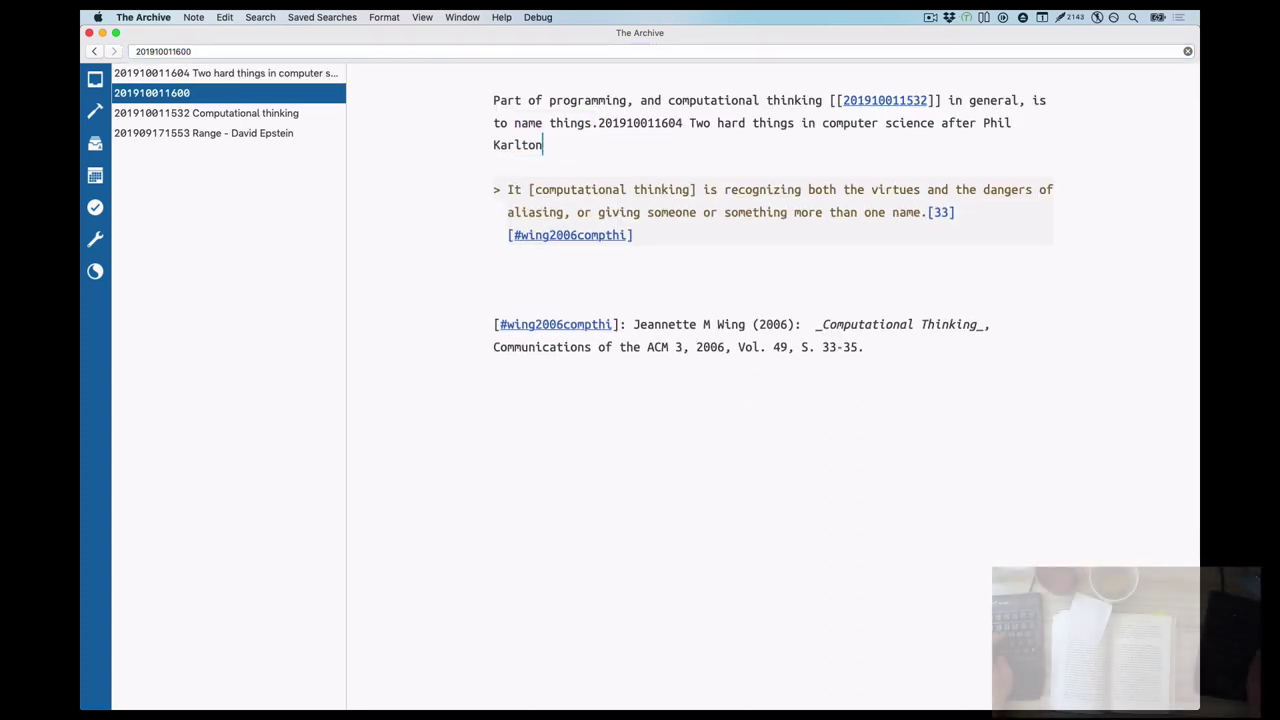
key("BackSpace")
type("[[")
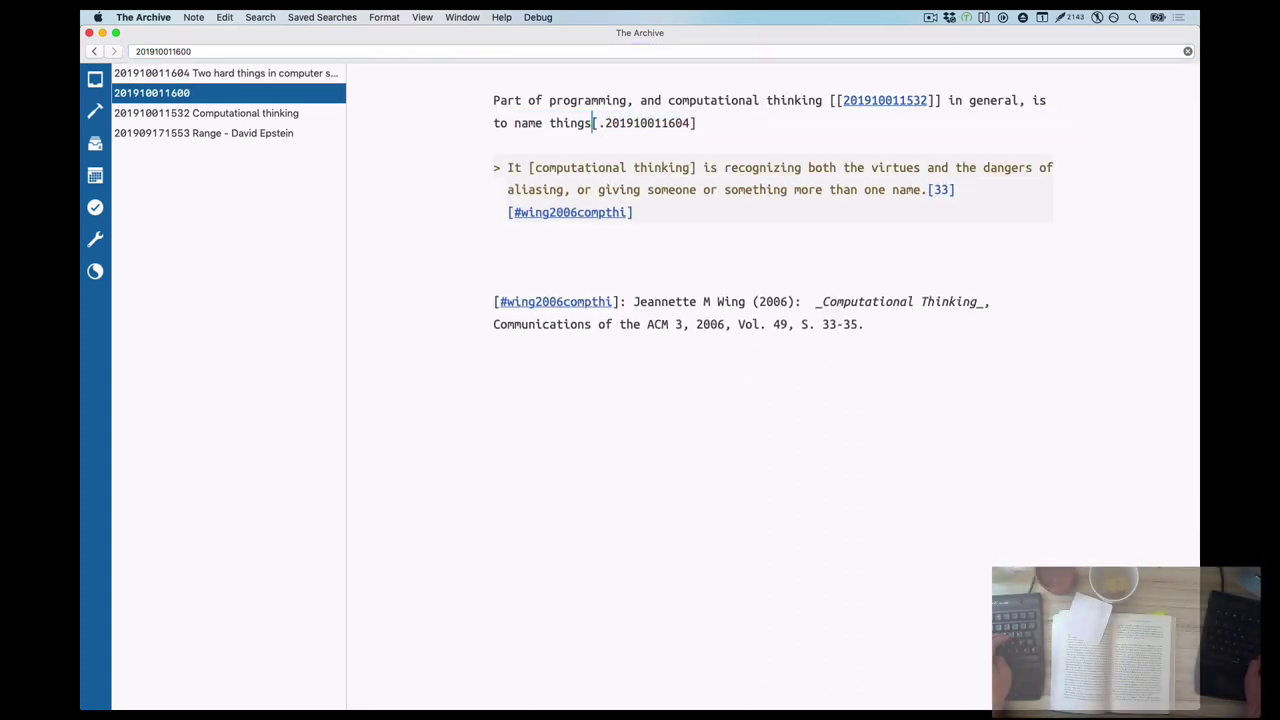
type("Wing doesn't explain what the virtues and dangers are. Since it's a prevailing problem when you model a system")
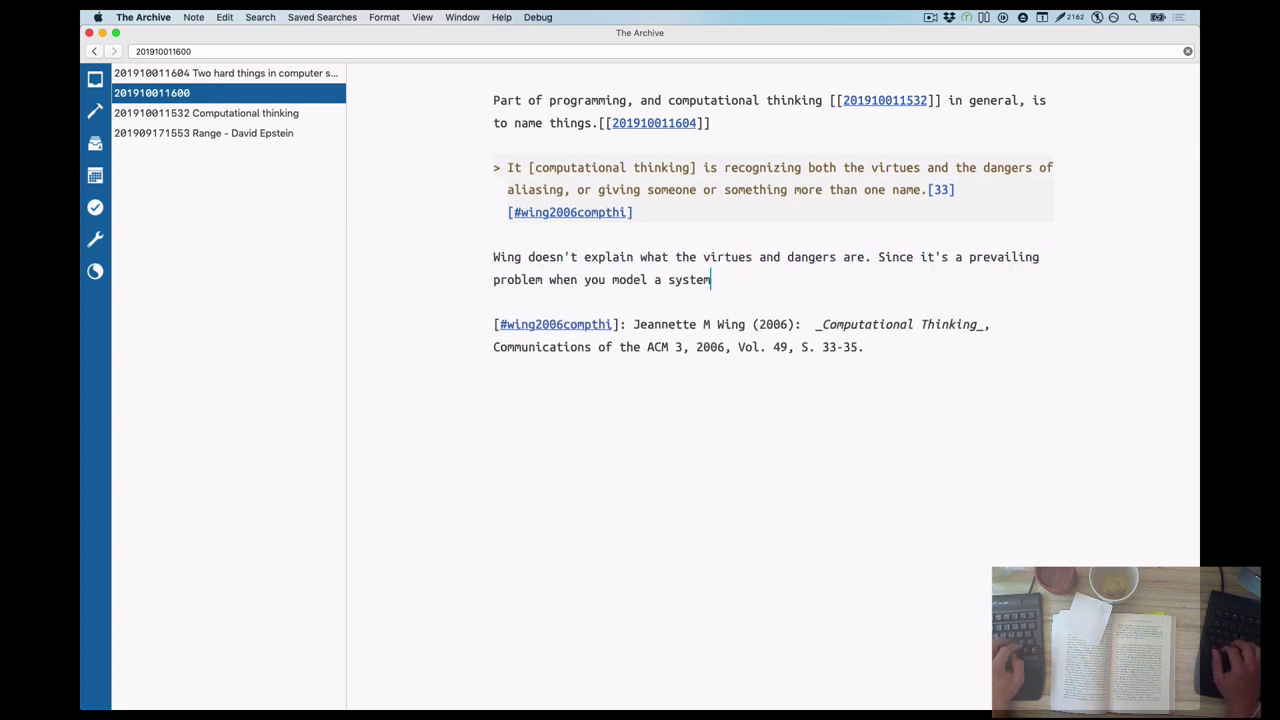
type(" from scratch using a language with a formal syntax to be used ")
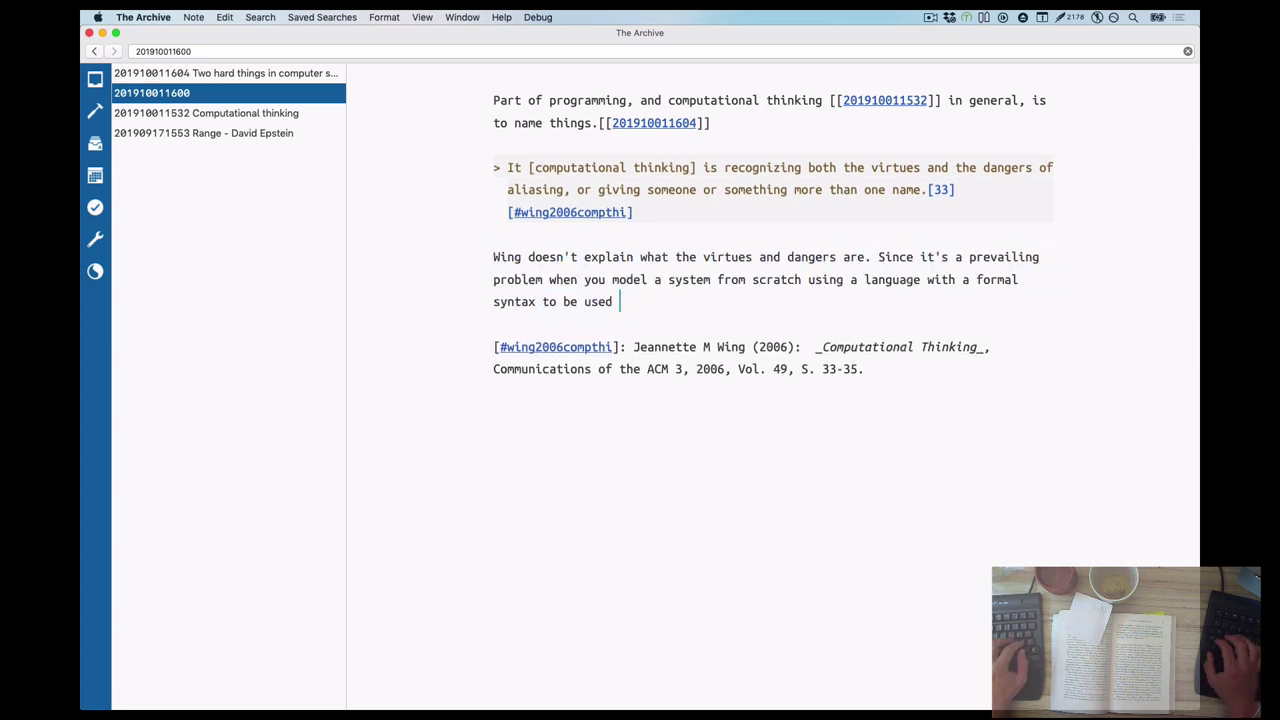
type("by a computer, I found this quote to be outstanding.")
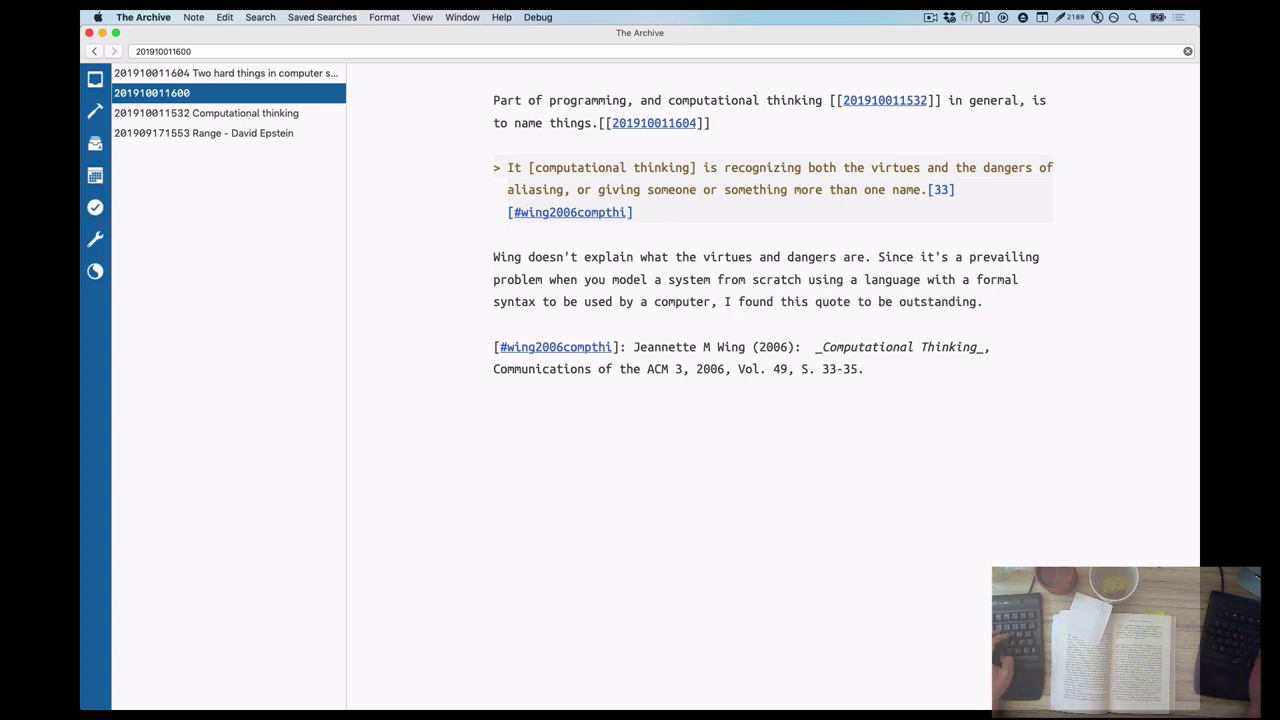
key("super+Up")
key("Return")
key("Return")
key("Return")
key("Up")
key("Up")
key("Up")
type("# 201910011607 Computational thinking")
Add the definition: "Aliasing" means to give a part of the computational model more than one name
left_click(711, 190)
key("Return")
key("Return")
type("\"Aliasing\" means to give something")
key("BackSpace")
key("BackSpace")
key("BackSpace")
key("BackSpace")
key("BackSpace")
key("BackSpace")
key("BackSpace")
key("BackSpace")
key("BackSpace")
type("a concept more than one name.")
double_click(703, 235)
type("part of the computational model more than one name.")
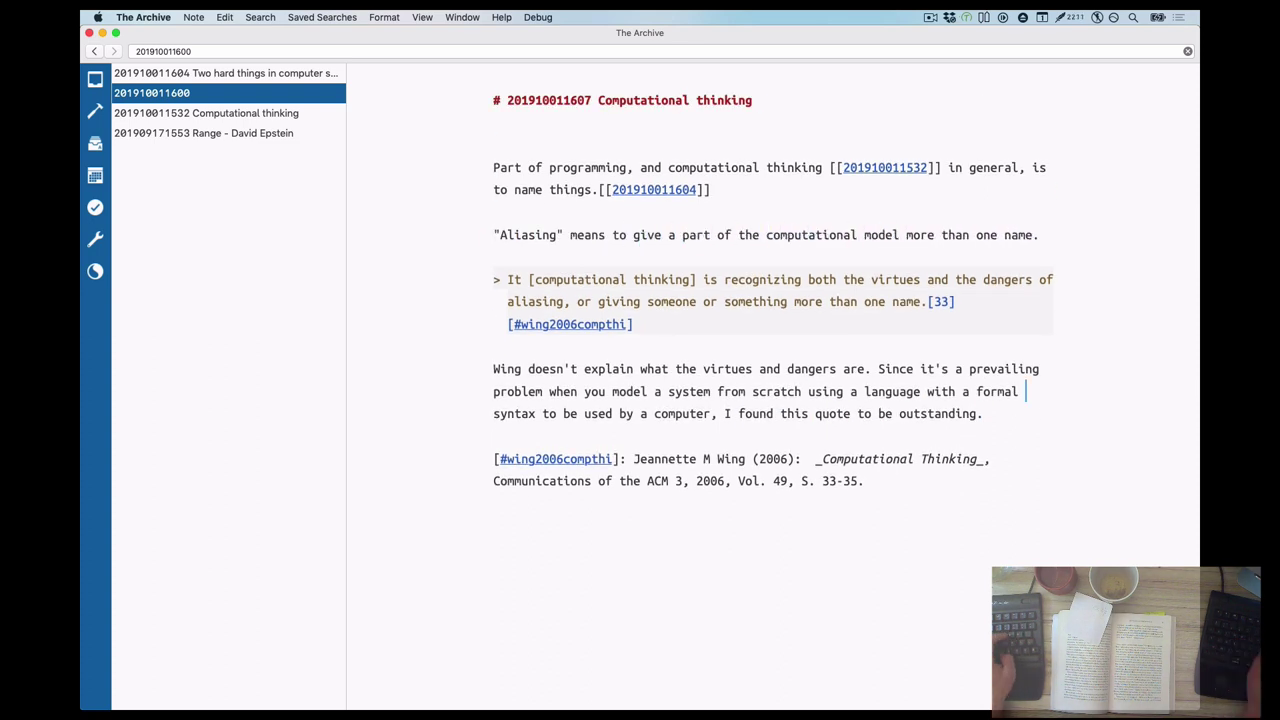
Split the 'Since' sentence into its own paragraph and add the critique about misleading names having no leeway
left_click(877, 369)
key("BackSpace")
key("Return")
key("Return")
type("I wanted to collect this quote")
key("Delete")
type("s")
left_click(821, 459)
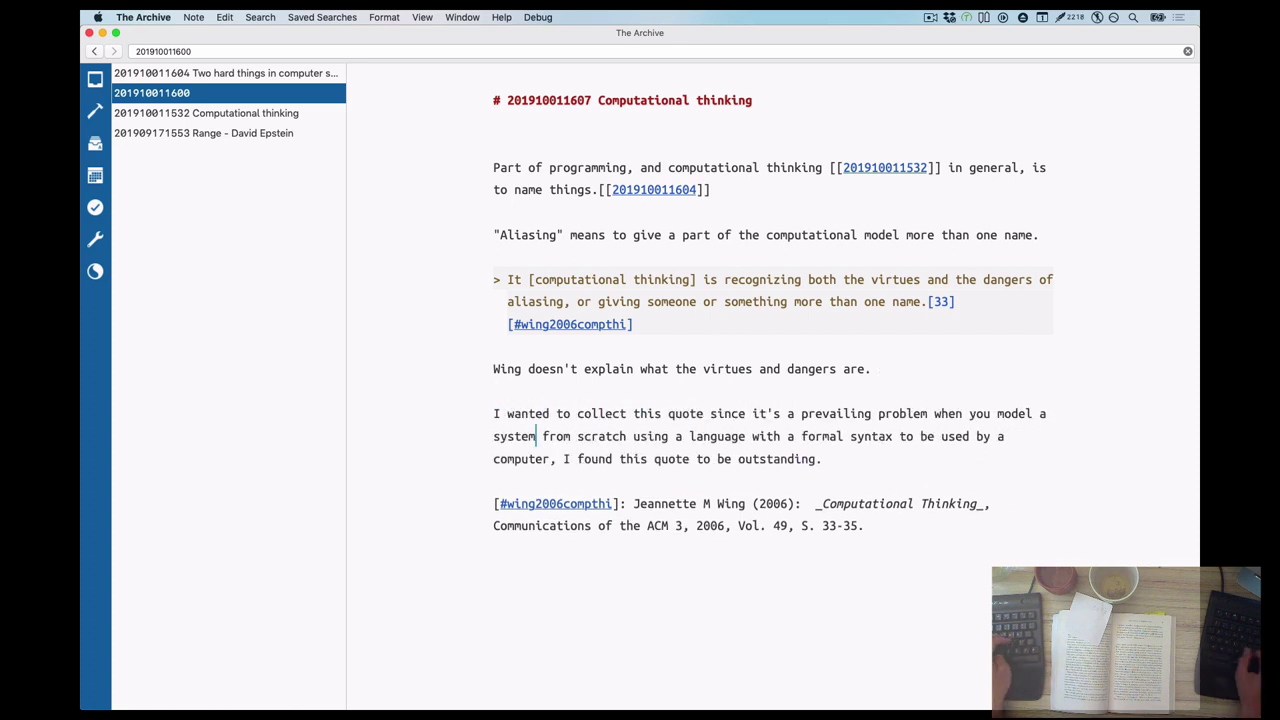
key("alt+BackSpace")
key("alt+BackSpace")
key("alt+BackSpace")
key("alt+BackSpace")
key("alt+BackSpace")
key("alt+BackSpace")
key("alt+BackSpace")
key("BackSpace")
key("BackSpace")
type(". There's no leeway, no interpretation, and your team-mates and future self will hate you if the ")
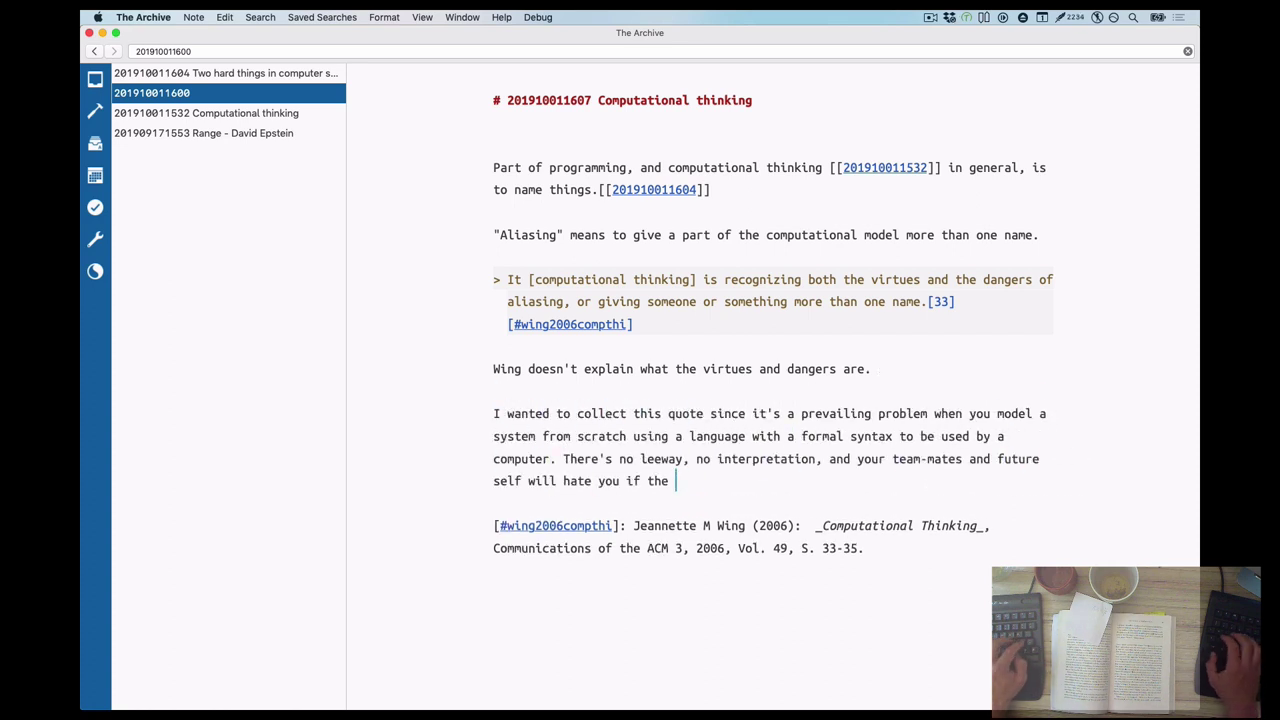
type("names you pick are misleading.")
End the definition with a colon, complete the title with 'is about naming things', and tag #computational-thinking
left_click(1040, 235)
key("BackSpace")
type(":")
left_click(752, 100)
type("is about naming things")
key("Return")
type("#computational-thinking")
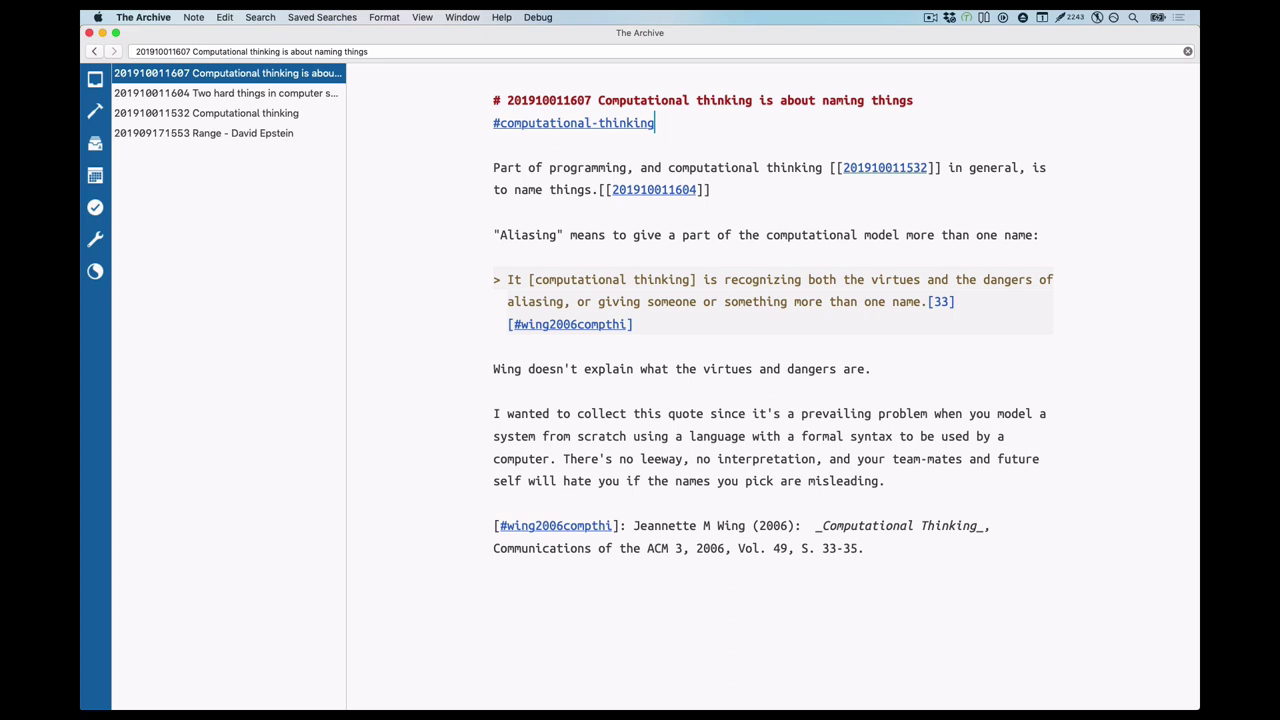
key("super+shift+v")
key("Return")
type("This struck me as important because it's so hard in practice, and I think most people never run into system modelling problems at all in their lives.")
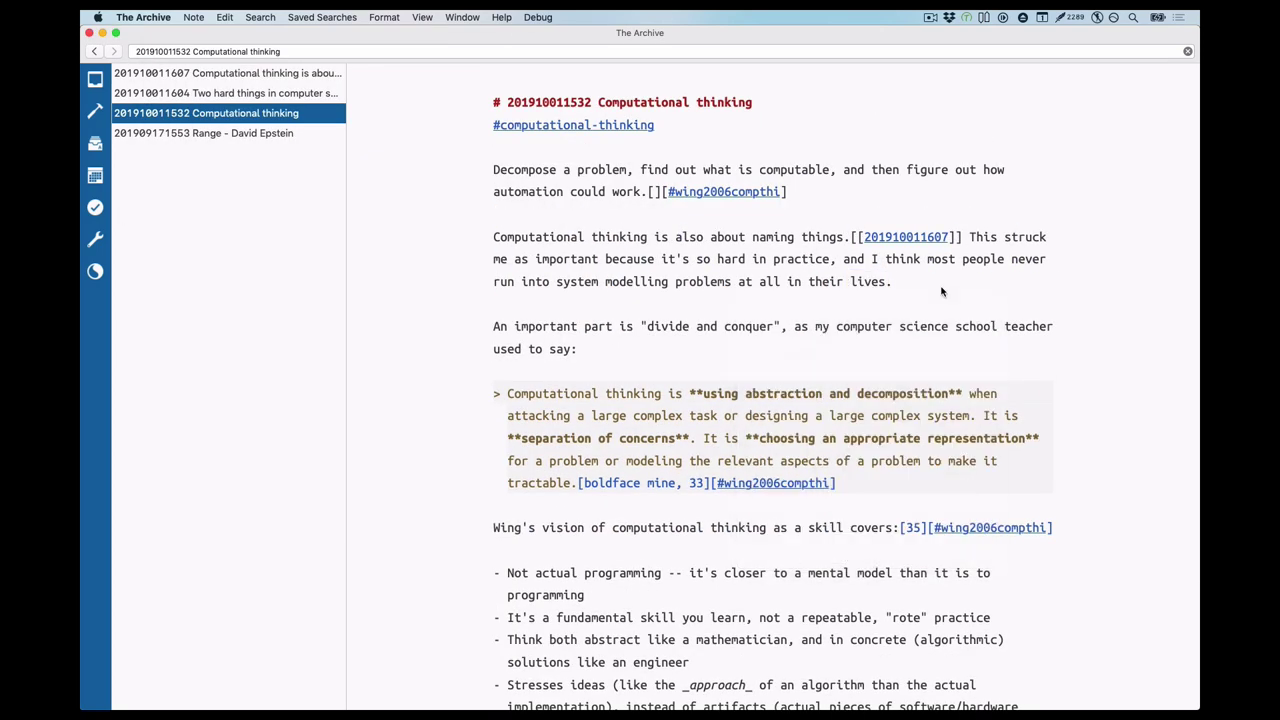
double_click(725, 325)
type("practice")
Build a bold practices list: Decompose problems, Find abstractions, Name things, Choose an appropriate representation
left_click(787, 191)
key("Return")
key("Return")
type("- Decompose problems - Find abstractions - Name things")
type("** to make them tractable")
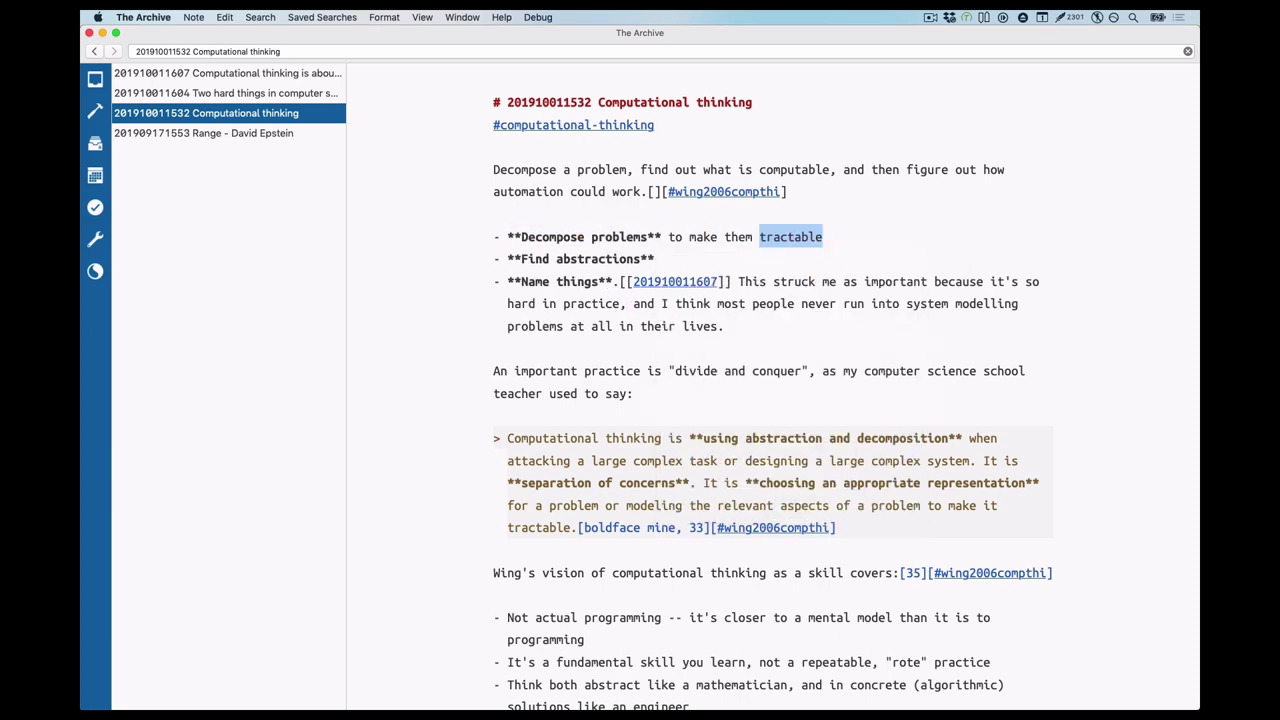
key("Return")
type("- **Choose an appropriate representation**, e.g. algorithmic, as a systems model, or in codecybernetic")
left_click(794, 281)
key("BackSpace")
type("-- I'm not sure if this is")
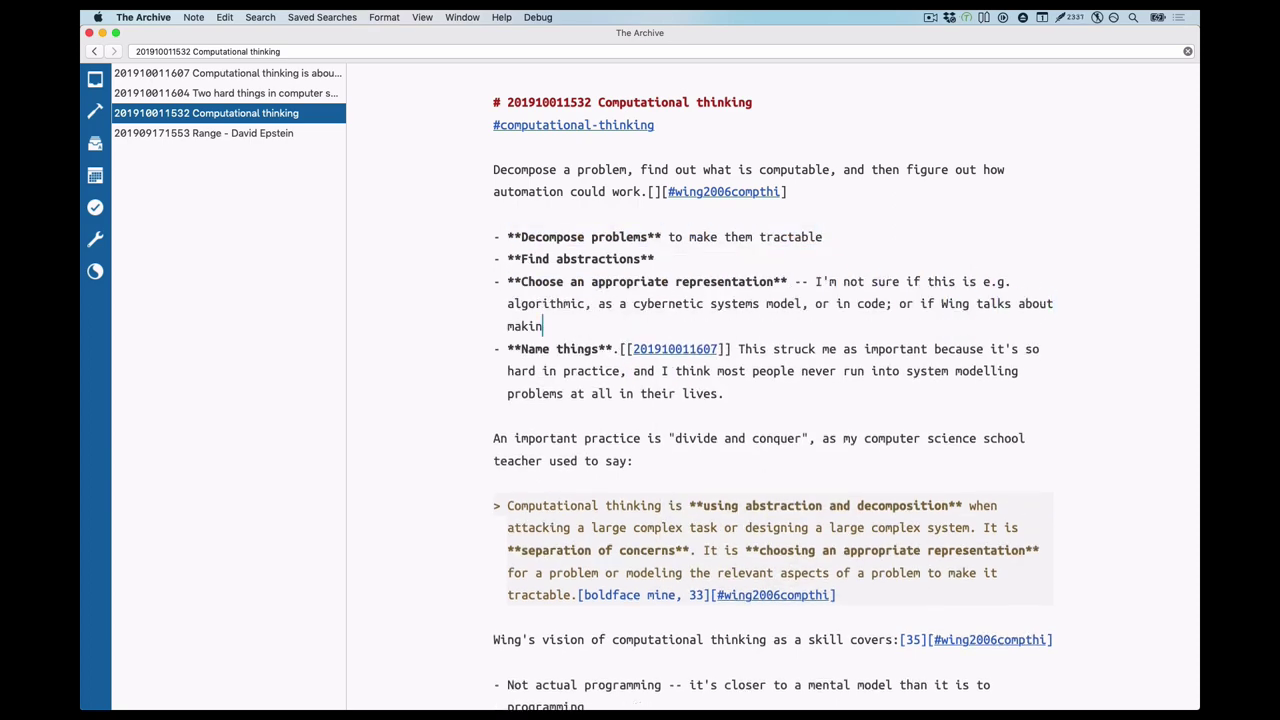
key("BackSpace")
key("BackSpace")
key("BackSpace")
key("BackSpace")
key("BackSpace")
key("BackSpace")
key("BackSpace")
key("BackSpace")
key("BackSpace")
key("BackSpace")
key("BackSpace")
key("BackSpace")
key("BackSpace")
key("BackSpace")
key("BackSpace")
key("BackSpace")
key("BackSpace")
key("BackSpace")
key("BackSpace")
key("BackSpace")
type("focuses on the appropriateness of code-based representationspertains the form of representation ()programa test of  of one's field, e.g. code that fits and code that doesn't")
Move the divide-and-conquer phrase into the Decompose problems item and add 'taught to people outside of IT'
left_click_drag(669, 461, 627, 483)
key("ctrl+x")
left_click(822, 237)
key("ctrl+v")
scroll(795, 118, "down", 3)
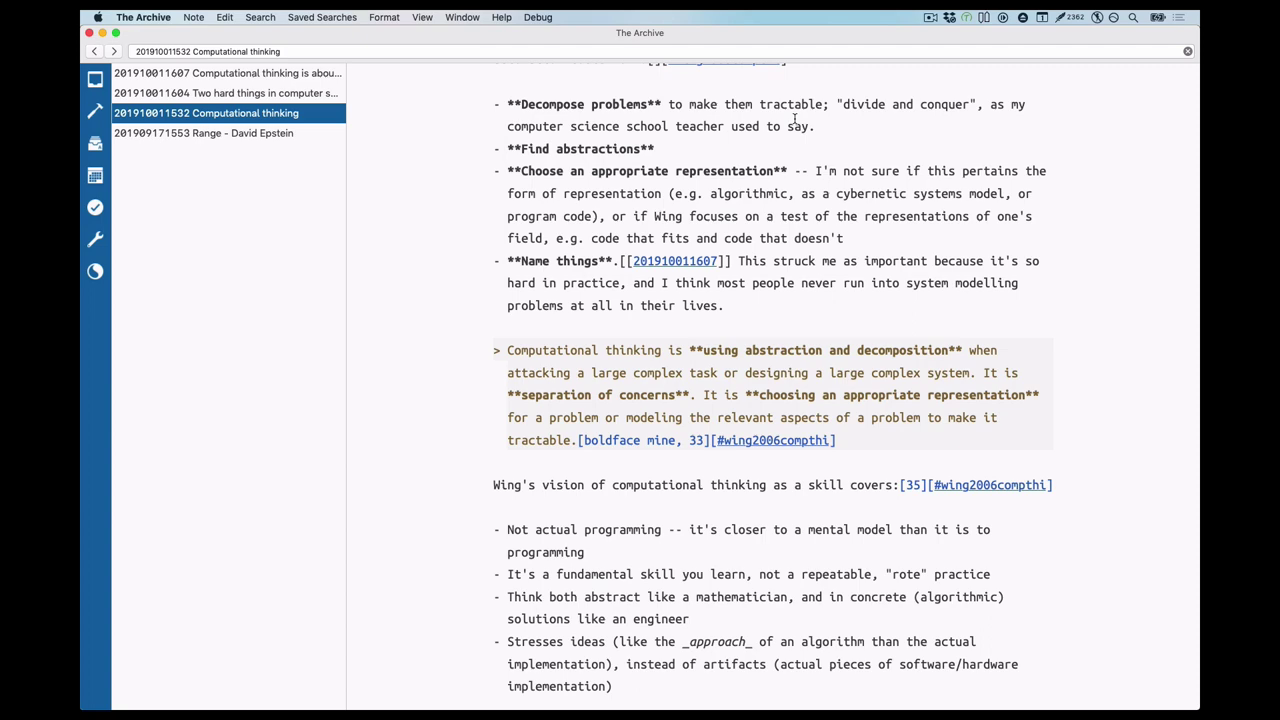
type("taught to people outside of IT")
left_click(203, 133)
type("Computational thinking[[201910011532]] as a solution?")
key("alt+Down")
key("alt+Down")
key("alt+Down")
key("alt+Down")
key("super+Left")
type("Teach \"")
key("alt+Left")
key("alt+Left")
type("\"")
key("End")
key("Left")
key("shift+alt+Left")
key("shift+alt+Left")
key("shift+alt+Left")
type("to enable more people to think in terms appropriate to modernity")
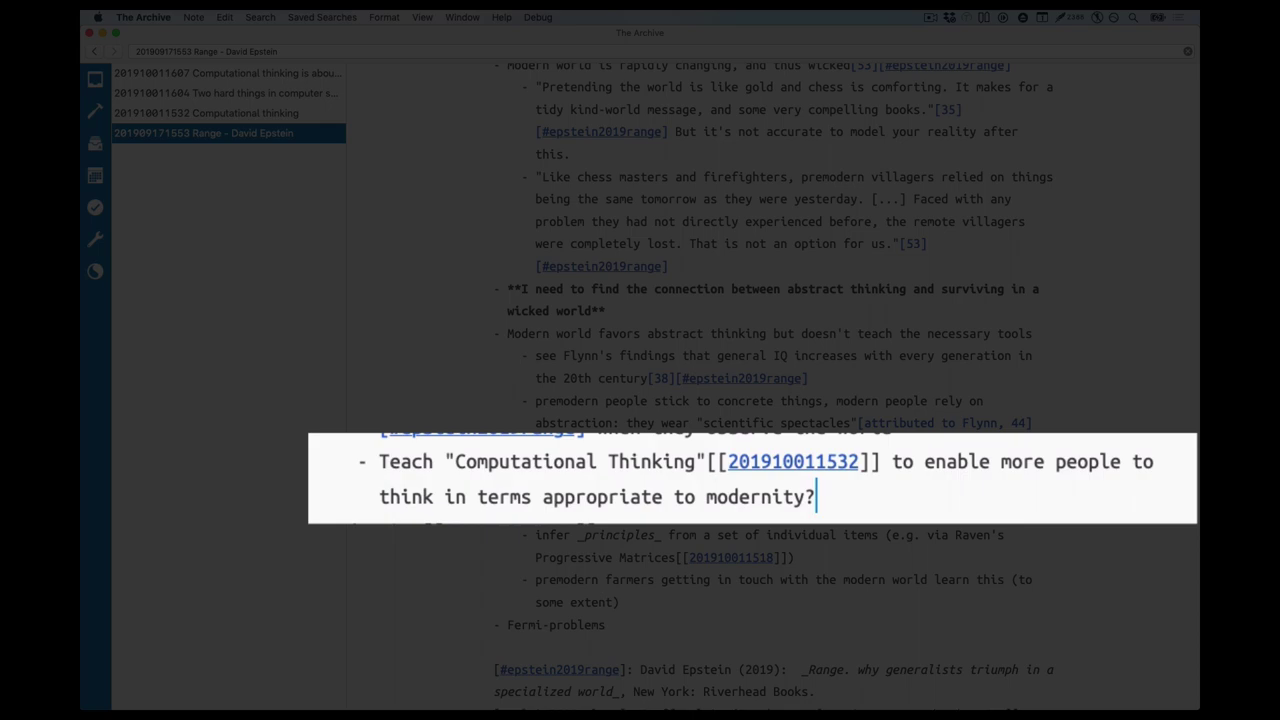
scroll(650, 530, "up", 15)
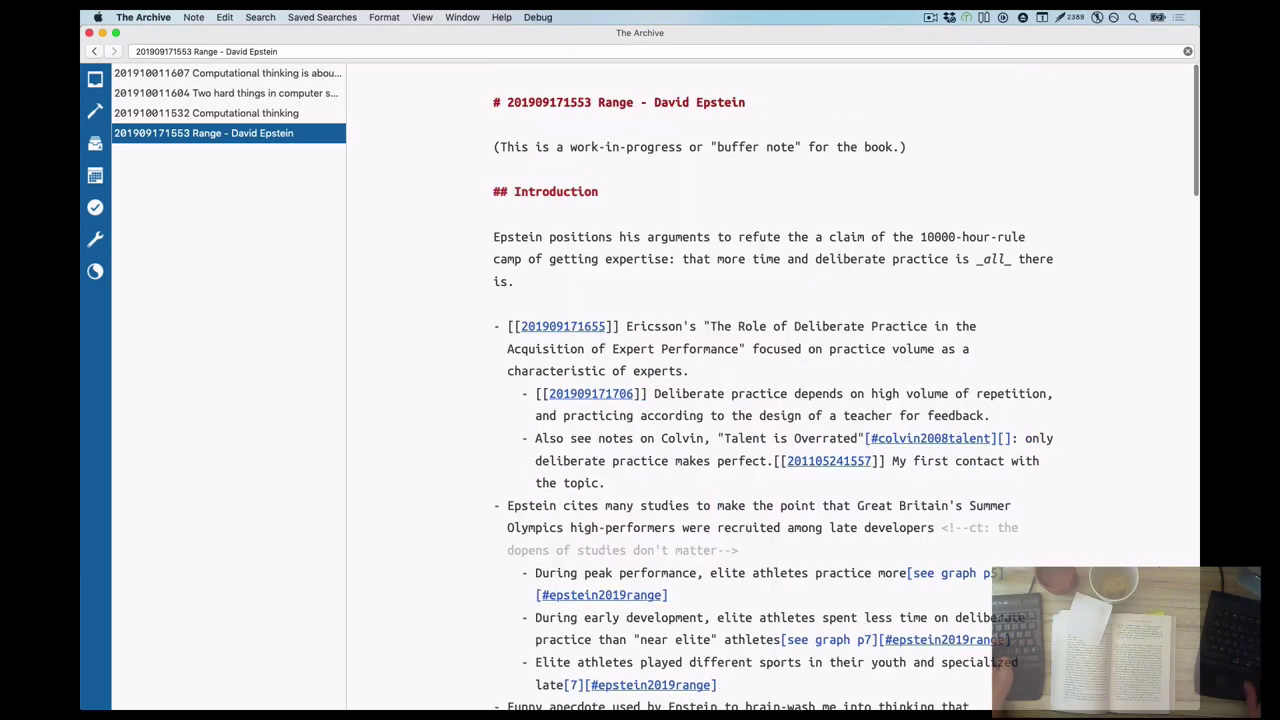
scroll(650, 530, "down", 5)
scroll(670, 510, "down", 8)
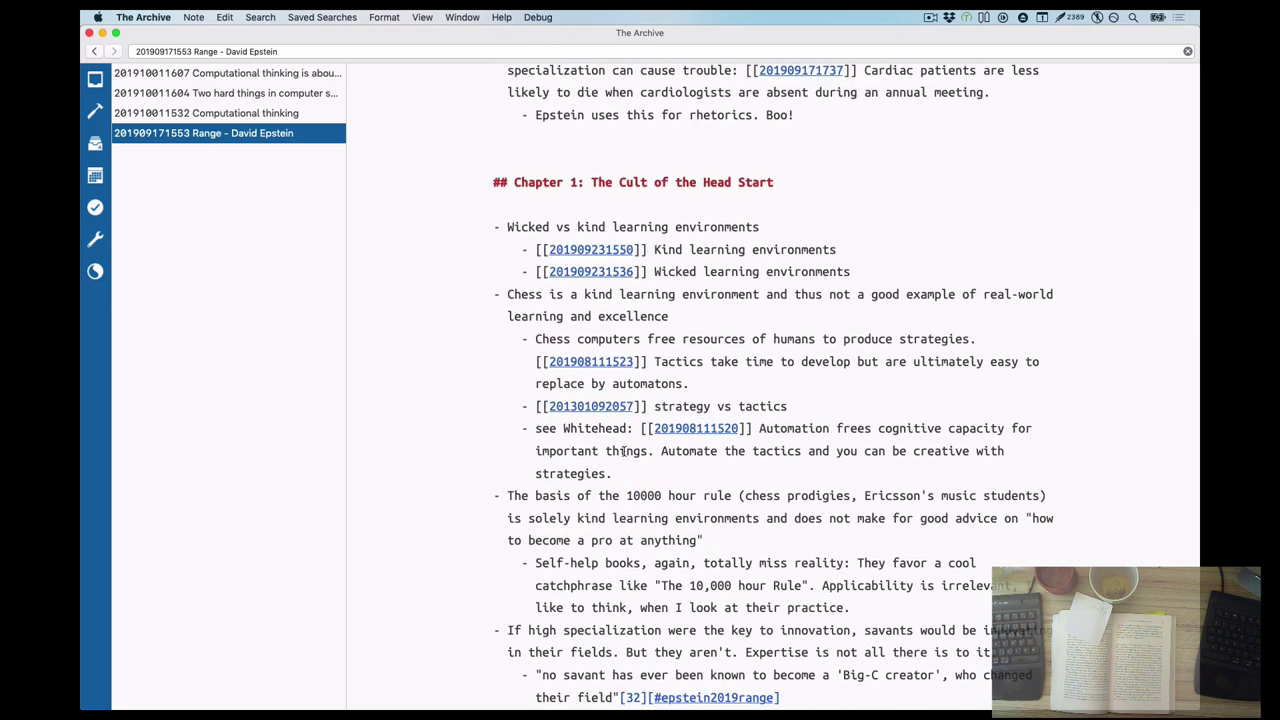
scroll(656, 300, "down", 5)
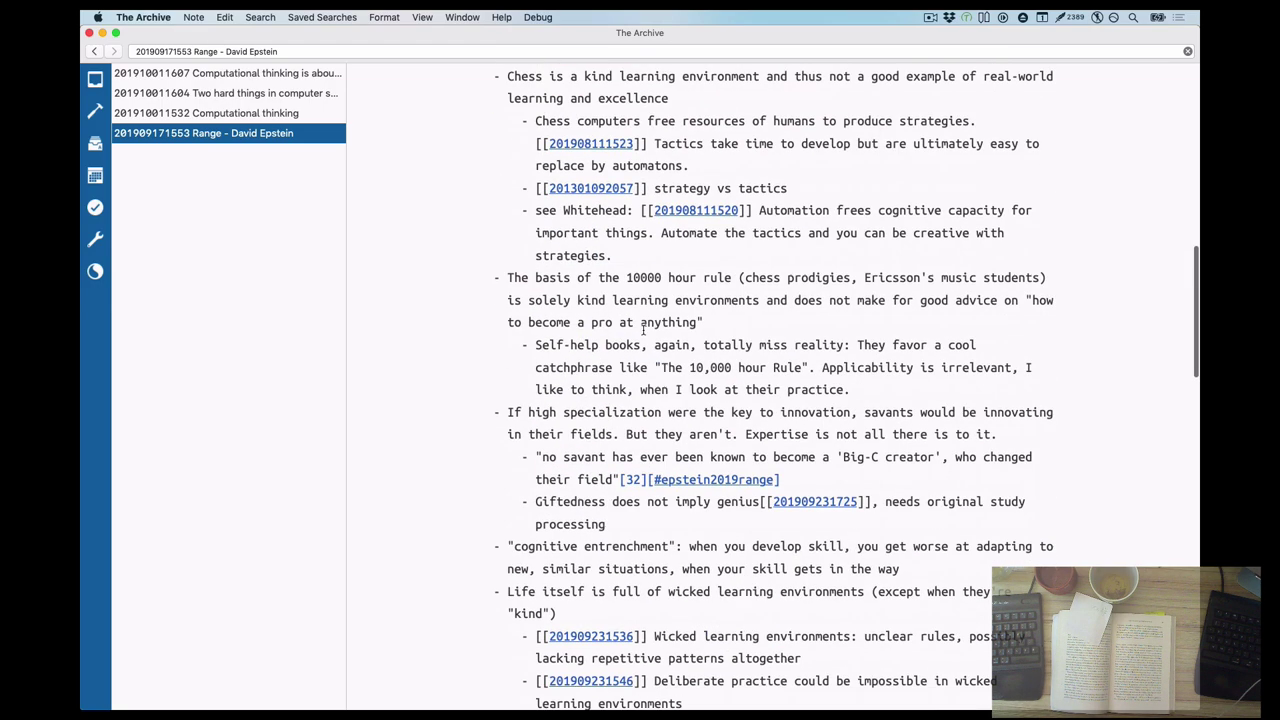
scroll(643, 326, "up", 4)
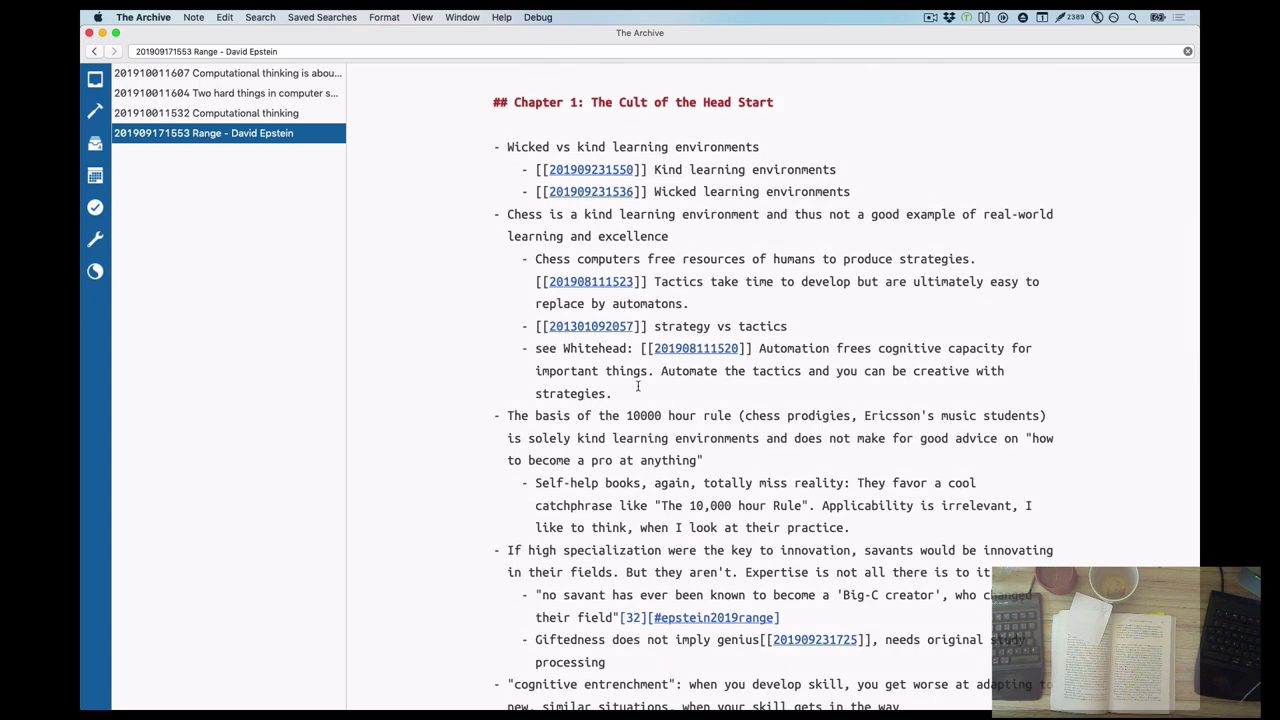
left_click(675, 348)
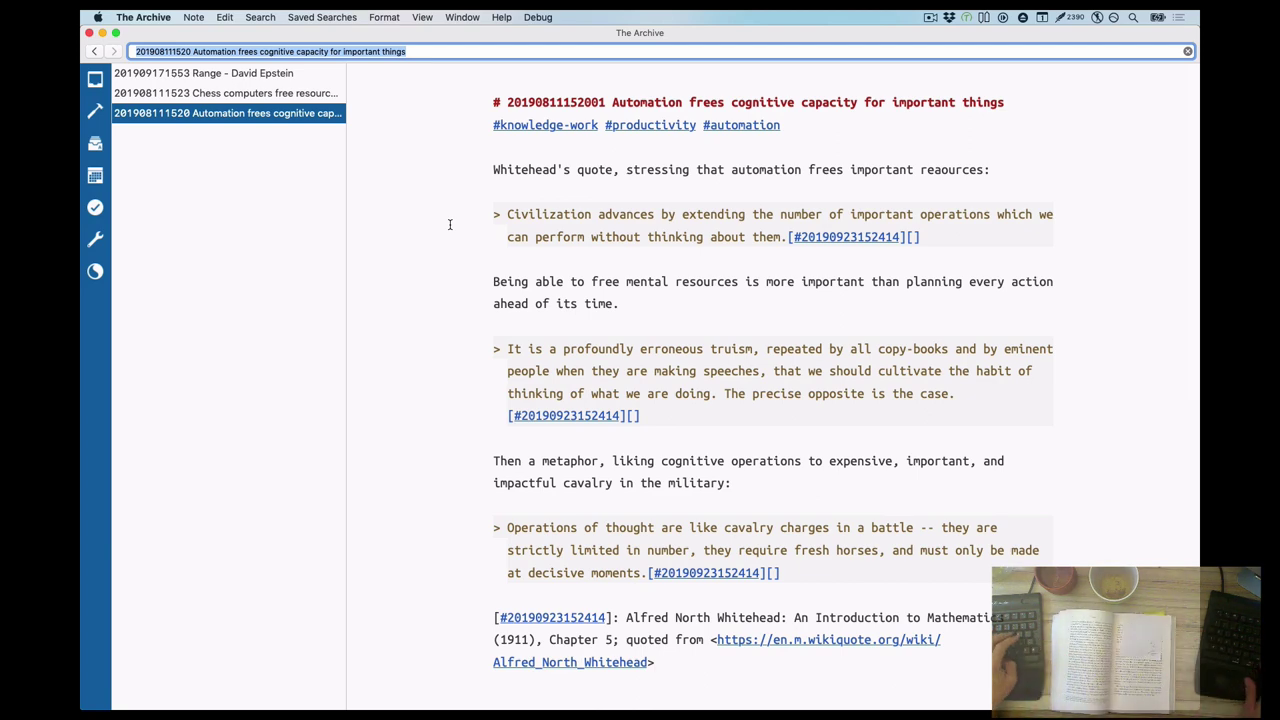
key("super+bracketleft")
scroll(772, 372, "up", 10)
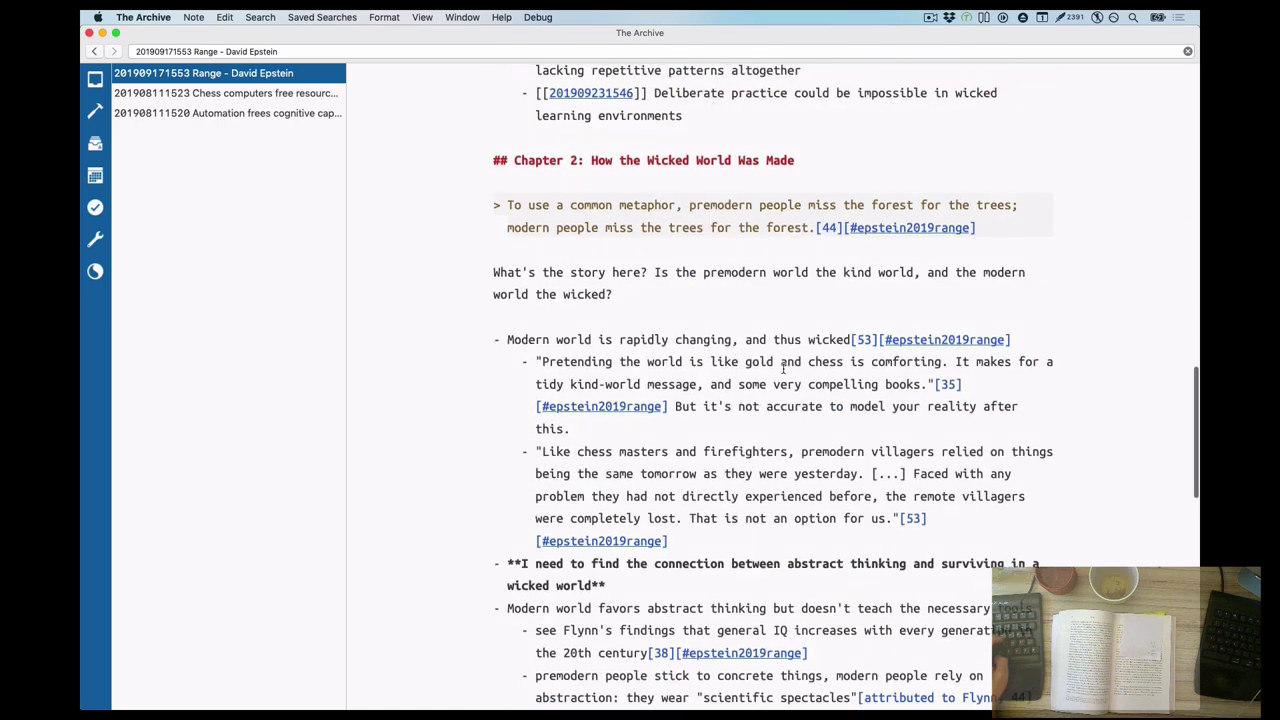
Mark the villagers quote's italics as Epstein's and add the 'A rapidly changing, wicked world…' point
left_click(876, 376)
type("[...] They [...] failed at learning _without_ experience. ")
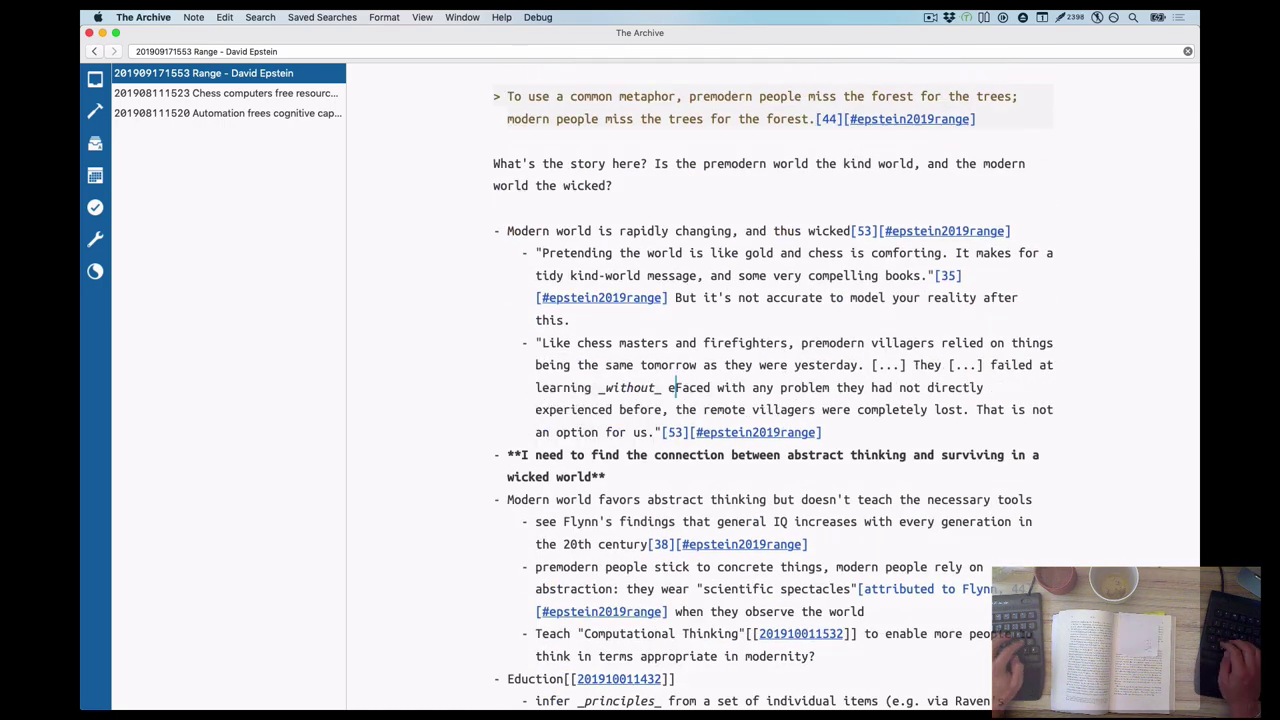
type("italics his,")
key("Return")
type("A rapidly changing, wicked world demands conceptual reasoning skills to connect new ideas and wor")
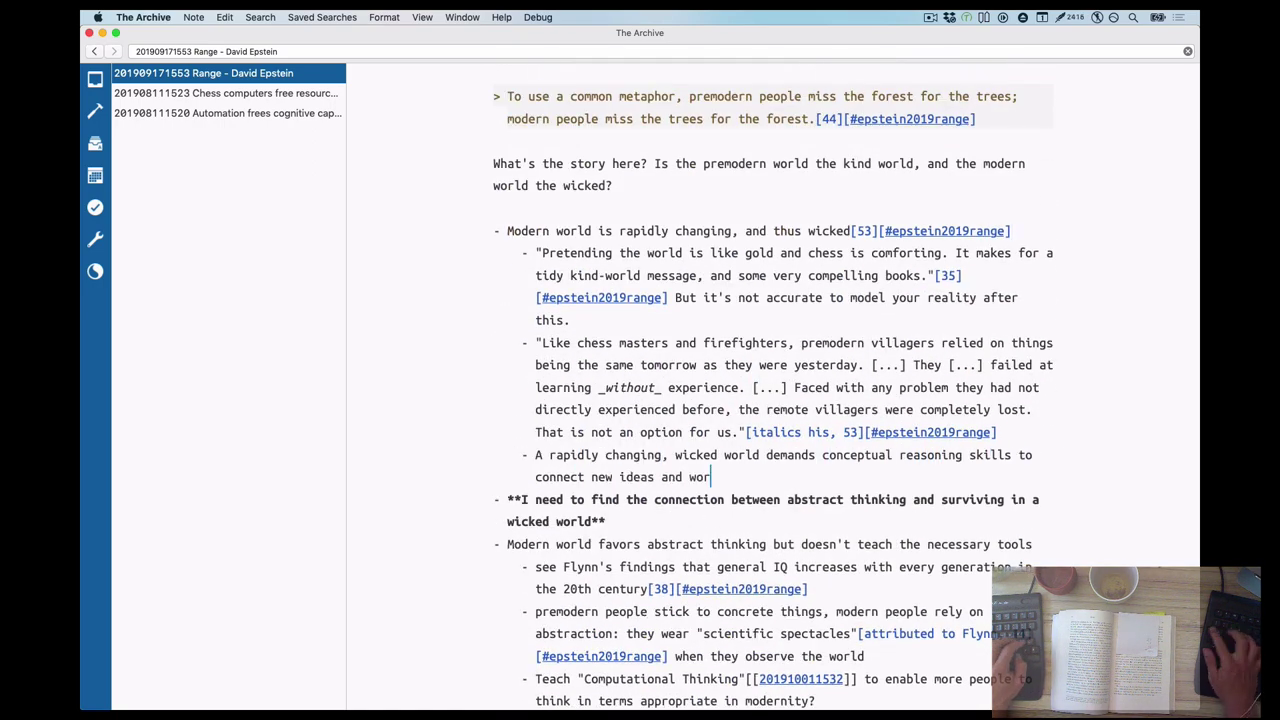
type("k across contexts.[53][#epstein2019range]. Relying on concrete experience doesn't suffice")
Outdent that point and add the sub-bullet 'Epstein postulates this… It's an inference based on his findings.'
key("super+Right")
key("Return")
type("That's why")
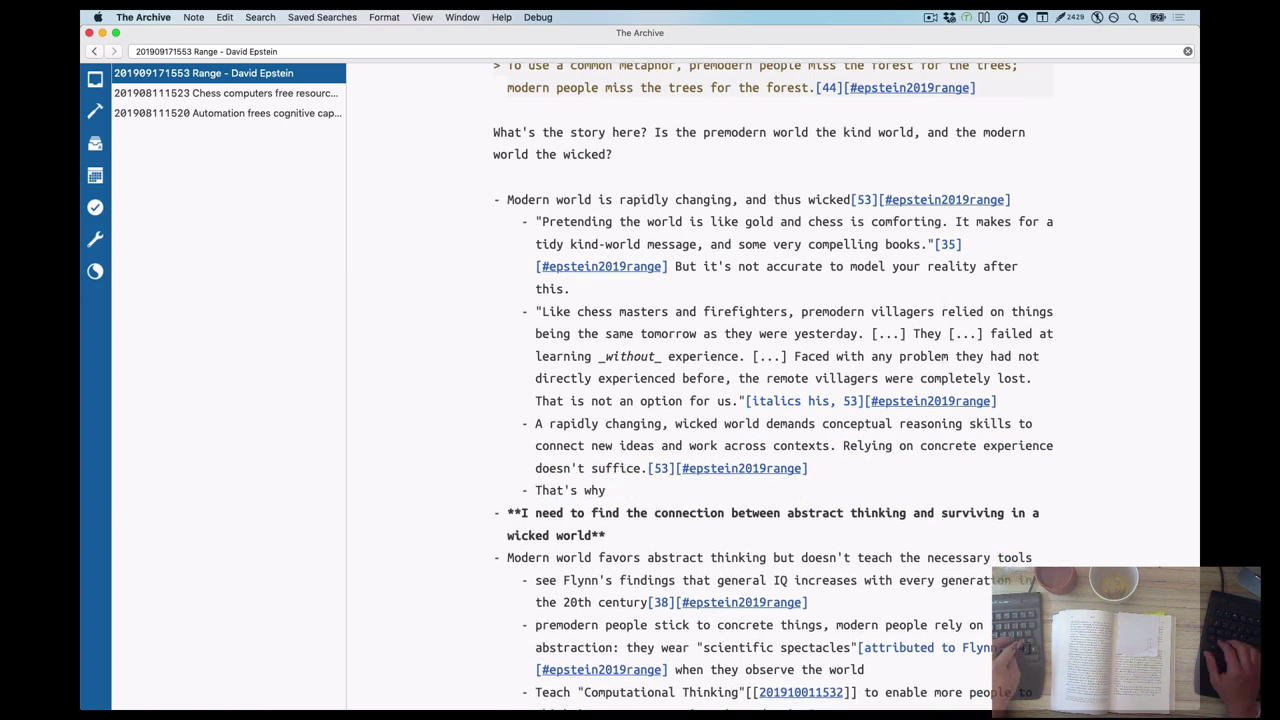
key("Up")
key("shift+Tab")
key("Down")
key("BackSpace")
key("BackSpace")
key("BackSpace")
key("BackSpace")
key("BackSpace")
key("BackSpace")
key("BackSpace")
key("BackSpace")
key("BackSpace")
key("BackSpace")
type("Epstein postulates this, but there can be no evidence for this claim. The texts he cites support that")
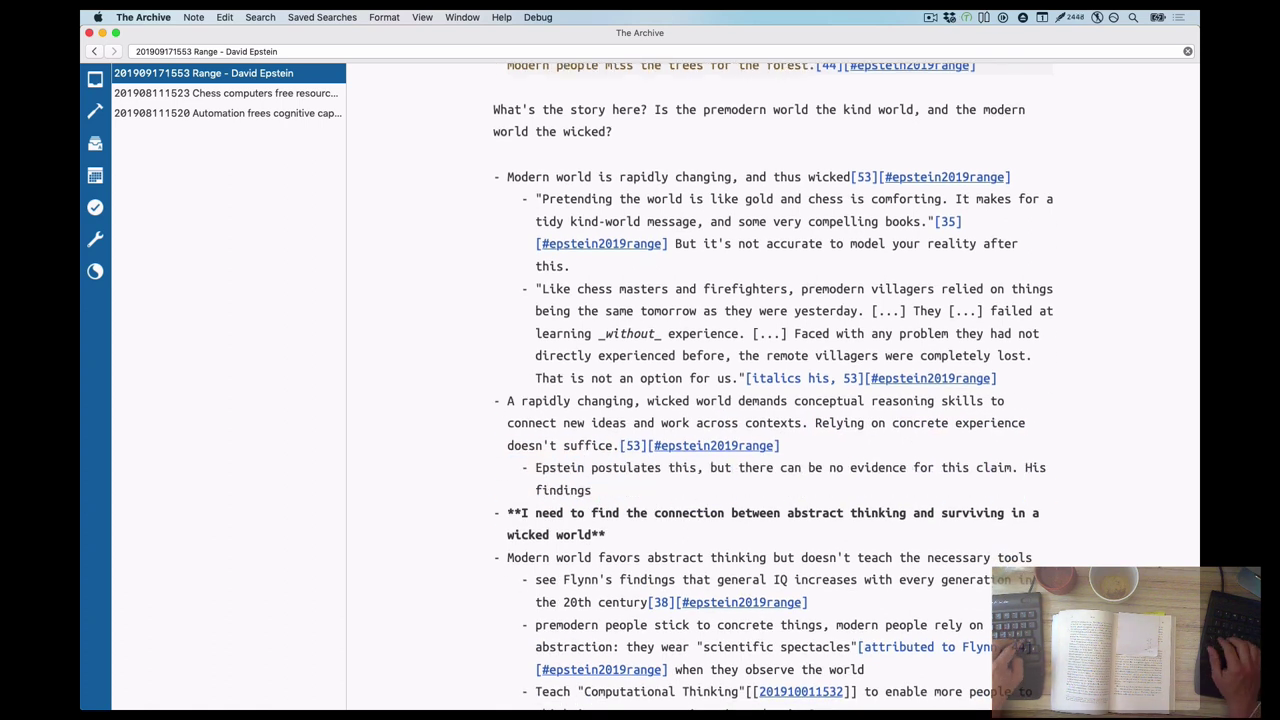
key("alt+Left")
key("alt+Left")
key("alt+Left")
key("alt+Left")
key("alt+Left")
key("alt+Left")
type("It's an inference based on his findings.")
Add the sub-point 'The texts cited in this chapter support that'
key("Return")
key("alt+BackSpace")
key("alt+Delete")
type("cited in this chapter")
key("End")
key("Return")
List item 1 on premodern villagers' abstractions and item 2 on schools not testing cross-domain transfer
type("1. premodern people do not think in the same abstractions as modern")
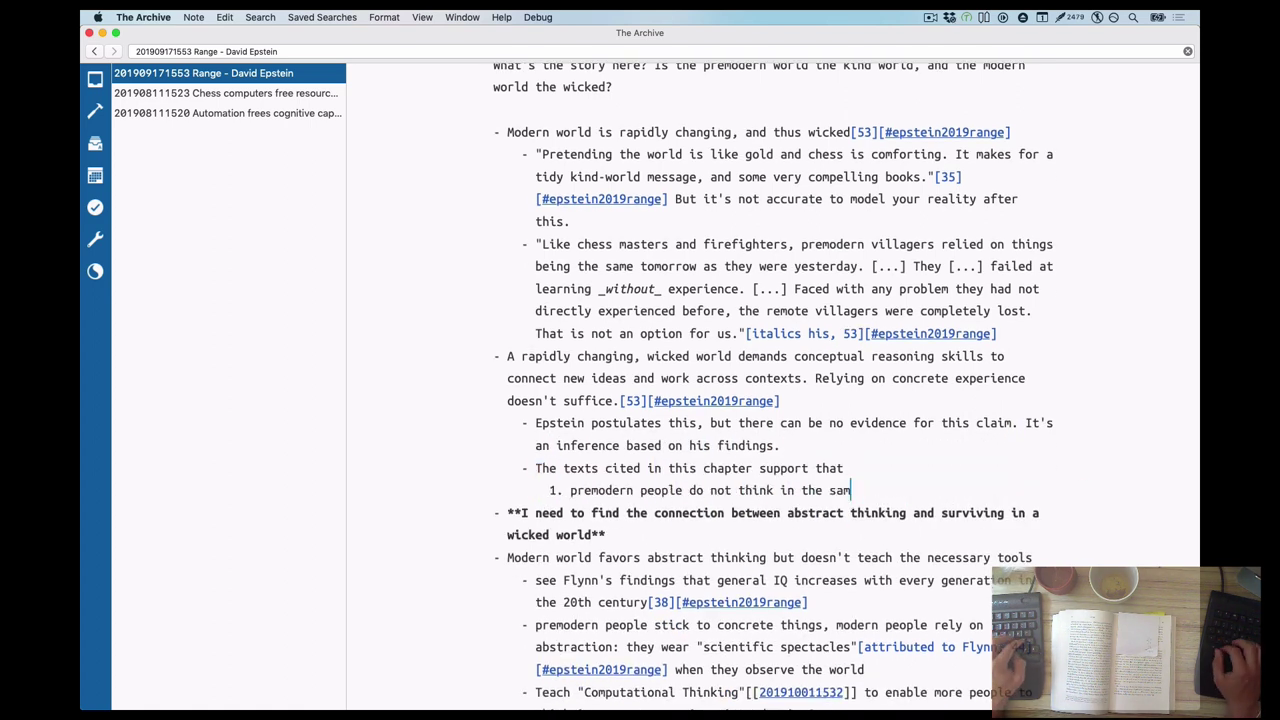
key("alt+Left")
key("alt+Left")
key("alt+Left")
key("alt+Left")
key("alt+Left")
key("alt+Left")
key("alt+Left")
key("alt+Left")
key("alt+Left")
key("alt+Left")
key("alt+shift+Right")
type("villagers")
key("End")
key("alt+shift+Left")
type("citizens of developed countries.")
key("Return")
type("Abstra")
key("alt+BackSpace")
type("Schools and universities do not test for abstraction and cross-domain knowledge transfers.")
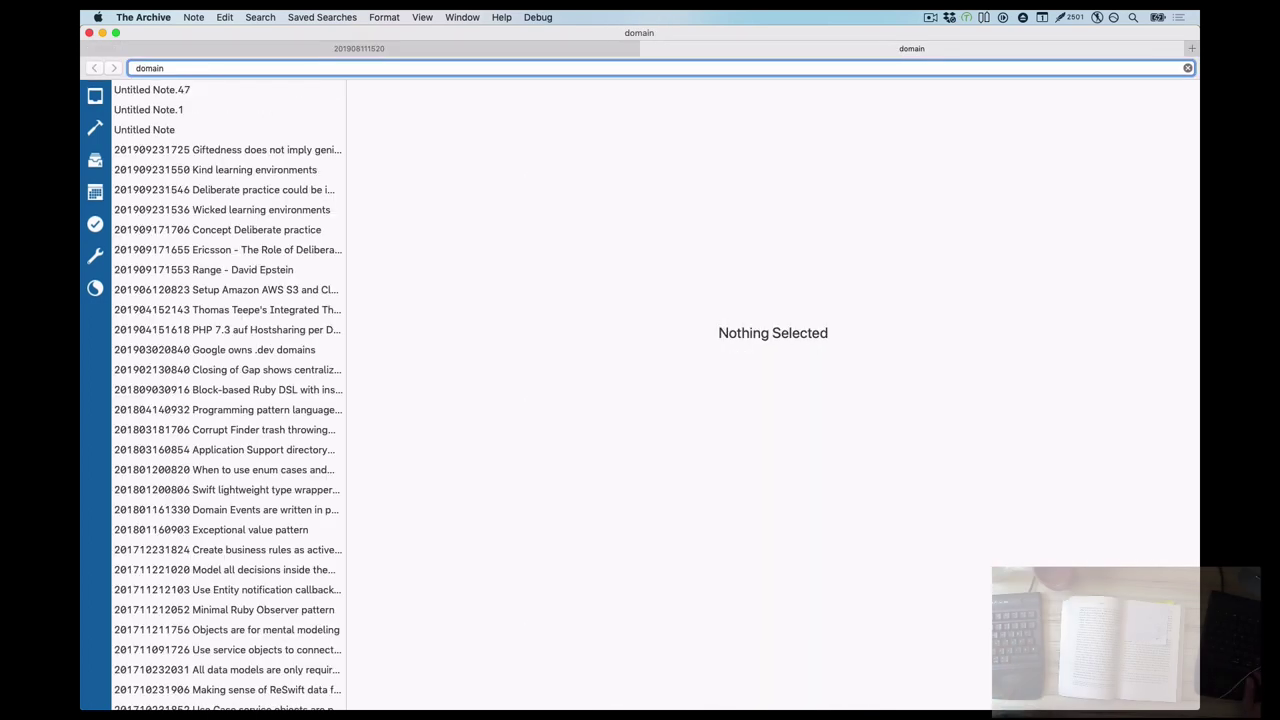
Browse the Giftedness and Objects are for mental modeling notes, then return to Range - David Epstein
key("Down")
key("Down")
key("Down")
key("Down")
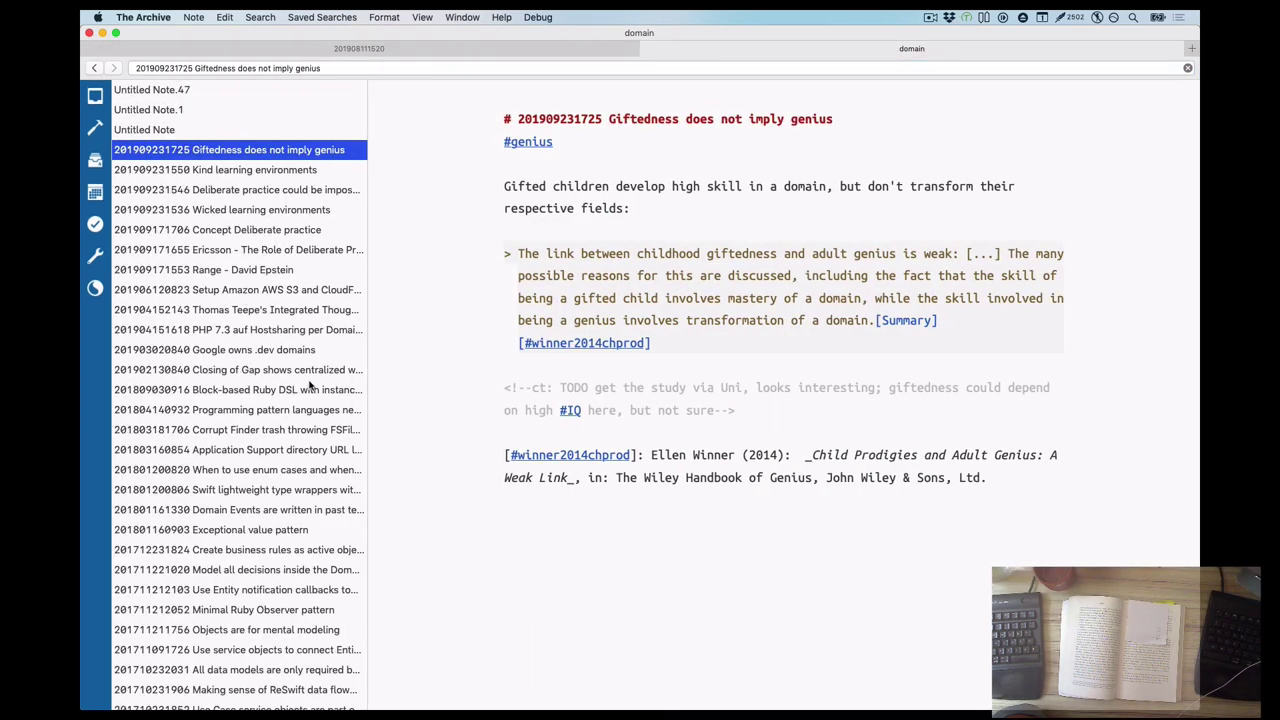
scroll(270, 500, "down", 1)
left_click(235, 590)
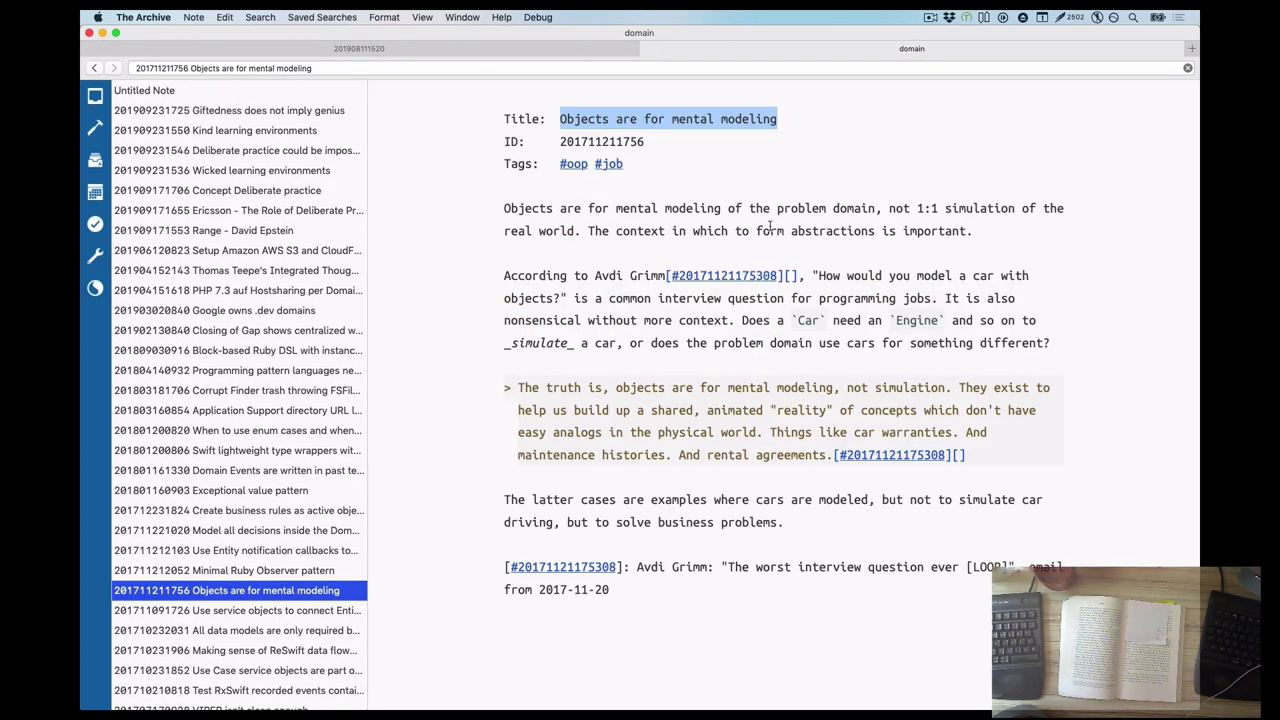
scroll(240, 380, "down", 5)
scroll(240, 380, "up", 10)
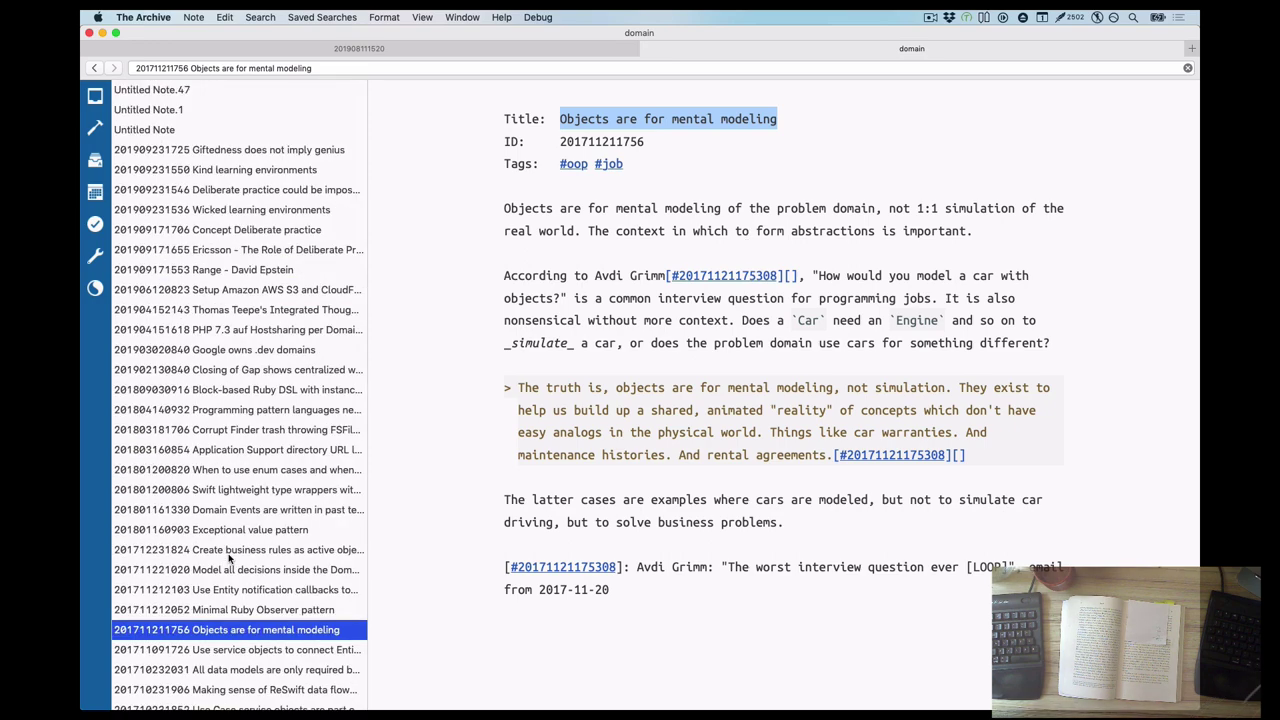
left_click(243, 372)
left_click(230, 390)
key("super+bracketleft")
key("super+bracketleft")
key("super+bracketleft")
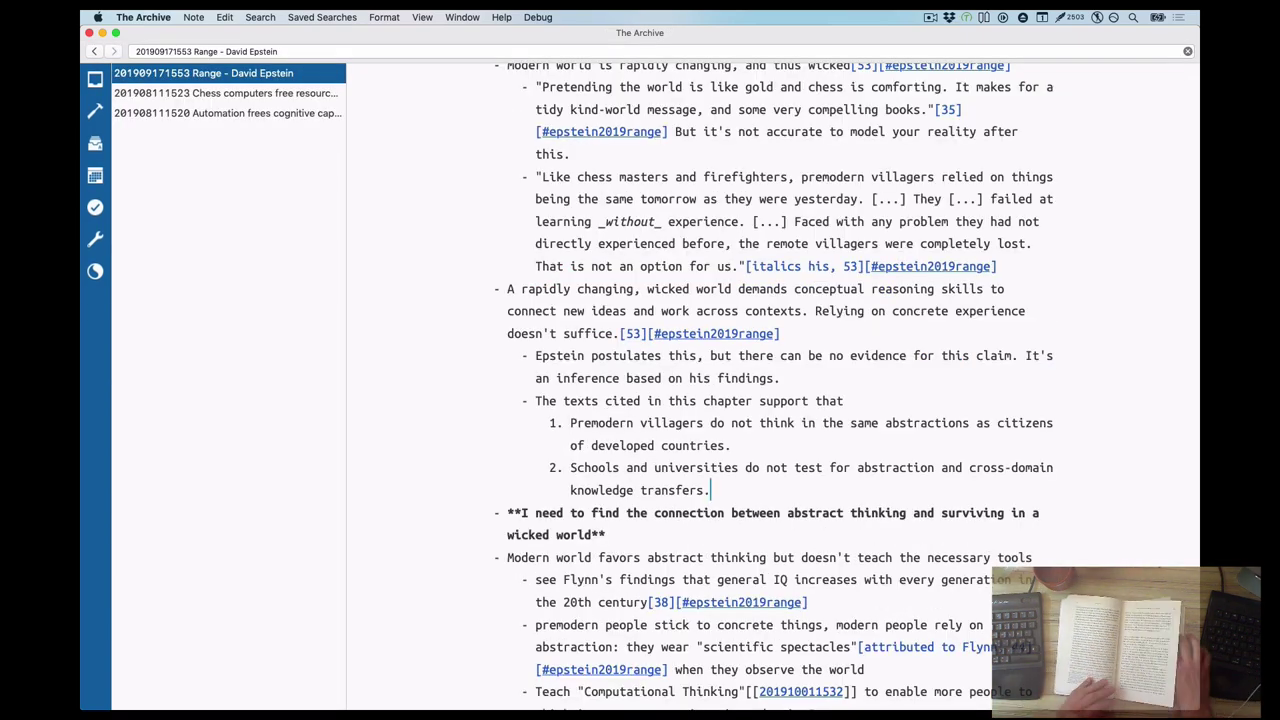
Start a top-level Education point after the villagers quote, worded 'Education focuses on specialization'
type("[48-49]")
key("ctrl+super+v")
key("Up")
key("Escape")
key("ctrl+z")
left_click(997, 266)
key("Return")
type("Education does not prepare for criticat thinking;")
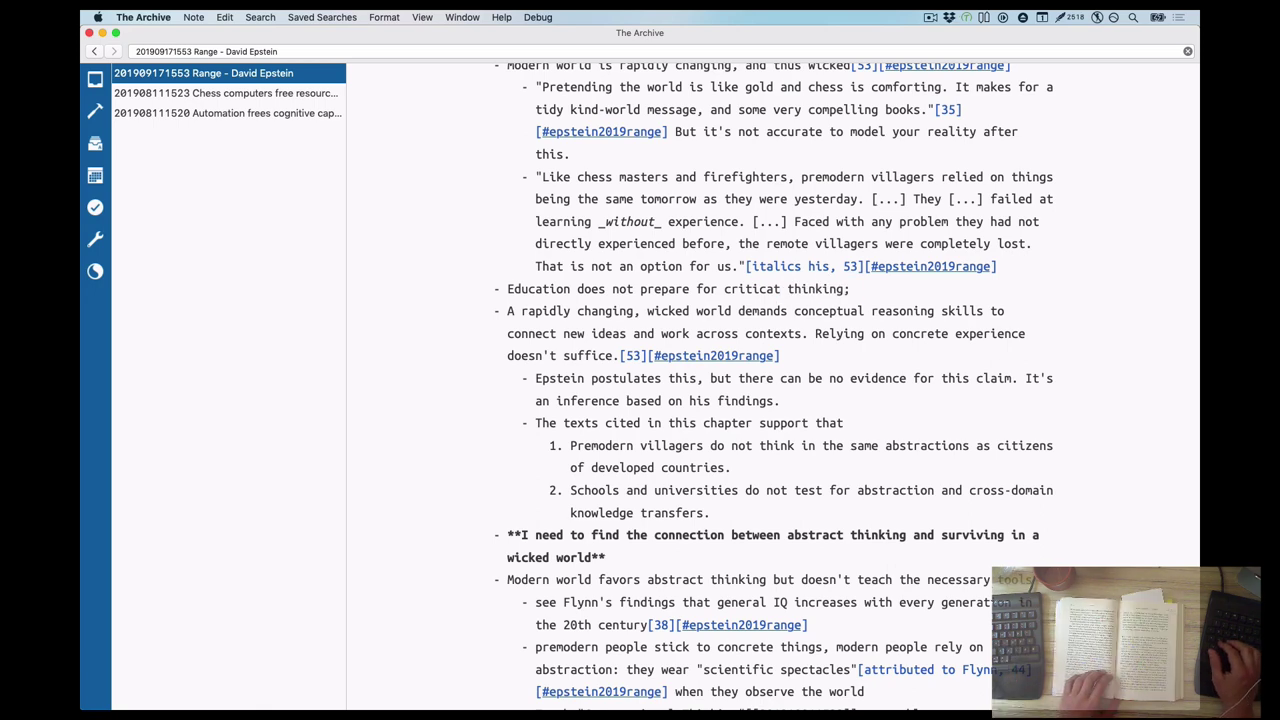
key("BackSpace")
key("BackSpace")
type("and university majors are mostly confined to their fields and cannot apply similar reasoning to unknown problems in ")
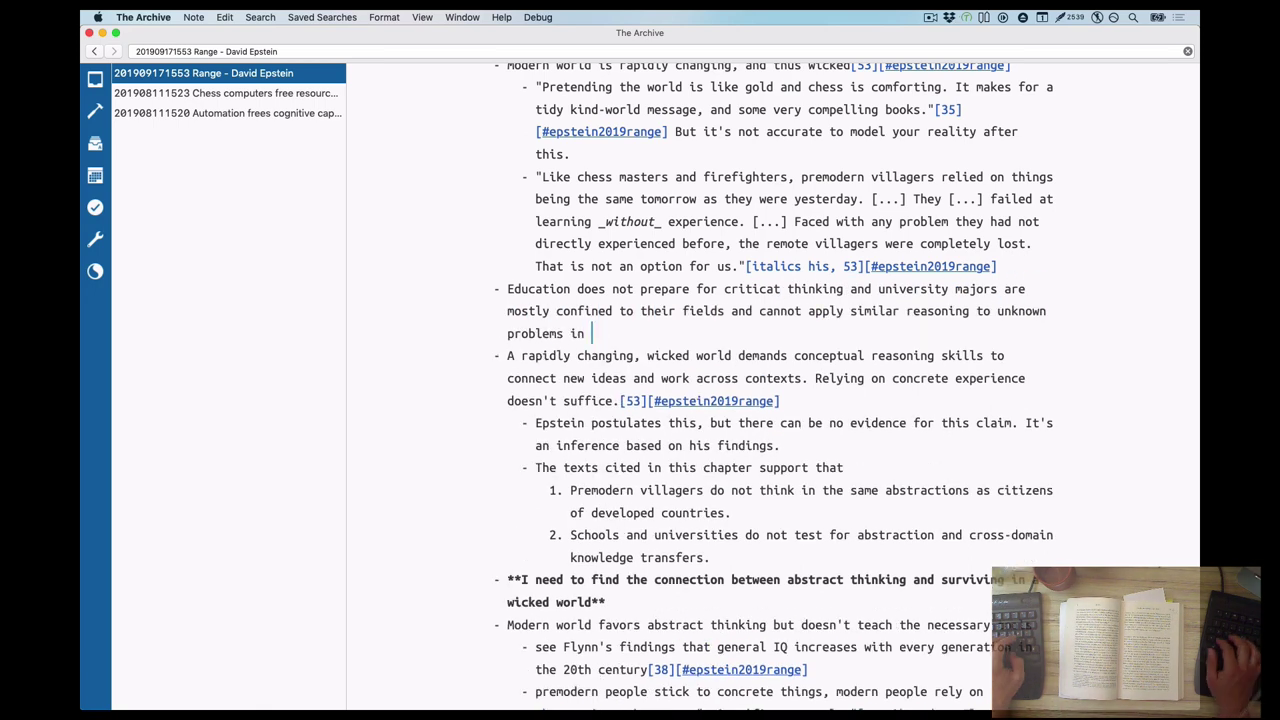
type("other domains.[48-49][#epstein2019range]")
key("alt+BackSpace")
key("alt+BackSpace")
key("alt+BackSpace")
key("alt+BackSpace")
key("alt+BackSpace")
key("alt+BackSpace")
key("alt+BackSpace")
key("alt+BackSpace")
type("focuses on specialization")
Add cited GPA-versus-critical-thinking and University majors sub-points, ending the heading 'instead of transferable knowledge'
key("Return")
key("Tab")
type("University")
key("BackSpace")
key("BackSpace")
key("BackSpace")
key("Return")
type("No correlation between grade point average (GPA) and ")
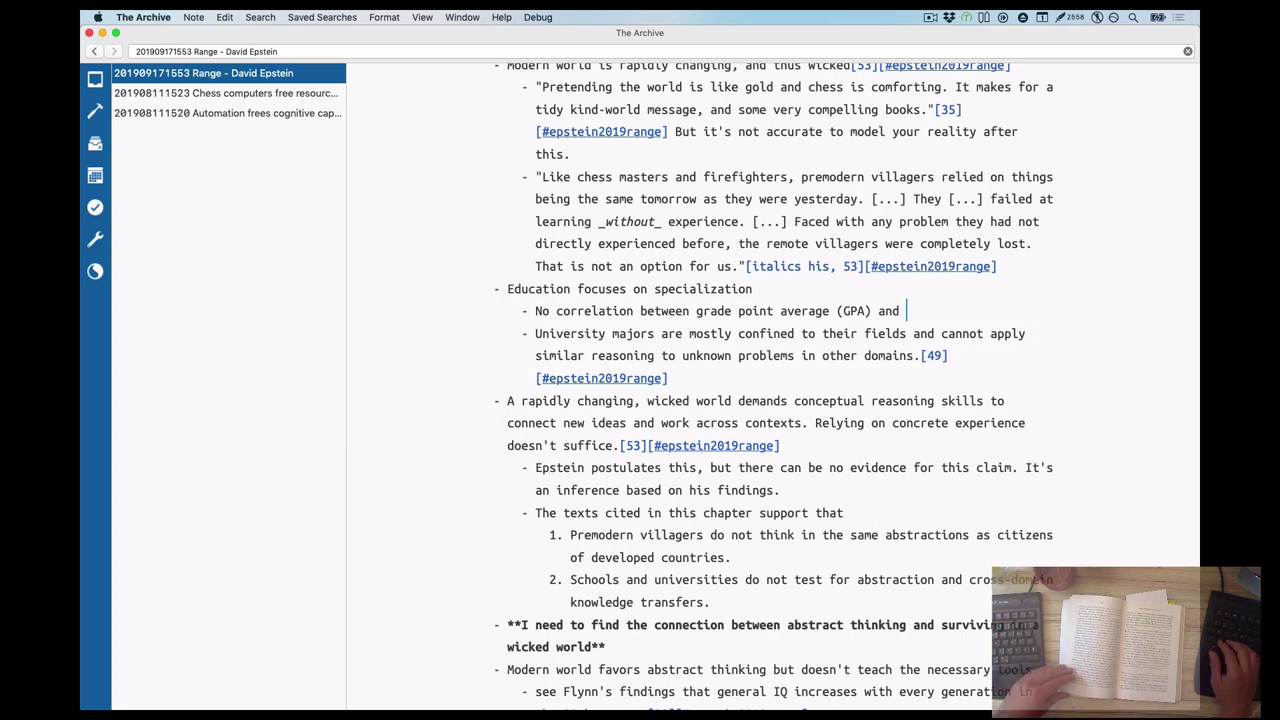
type("scores in a critical thinking test[47--48][#epstein2019range]")
scroll(758, 161, "down", 3)
type("instead of transferable knowledge")
scroll(758, 161, "up", 5)
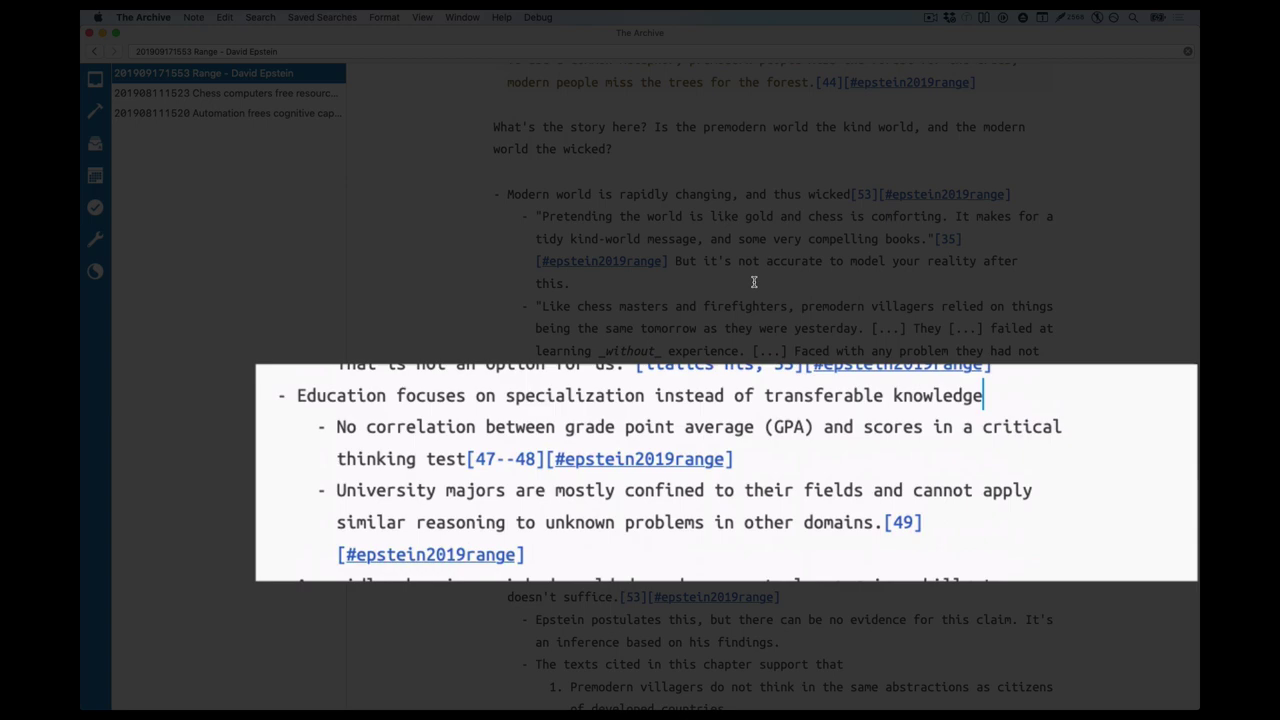
scroll(754, 283, "up", 1)
Add the line '"Premodern" is "not industrialized" in this chapter' with its page 43 citation
scroll(754, 283, "down", 4)
scroll(567, 278, "up", 4)
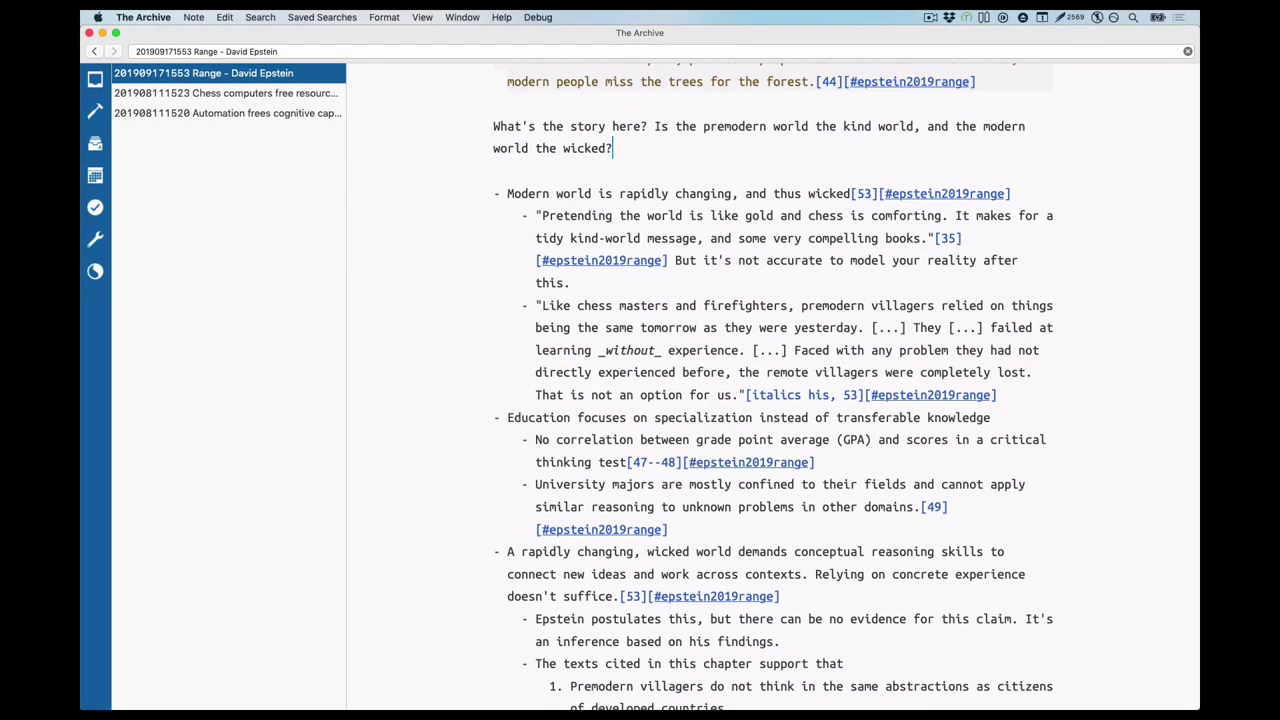
key("Return")
key("Return")
type("Modern =")
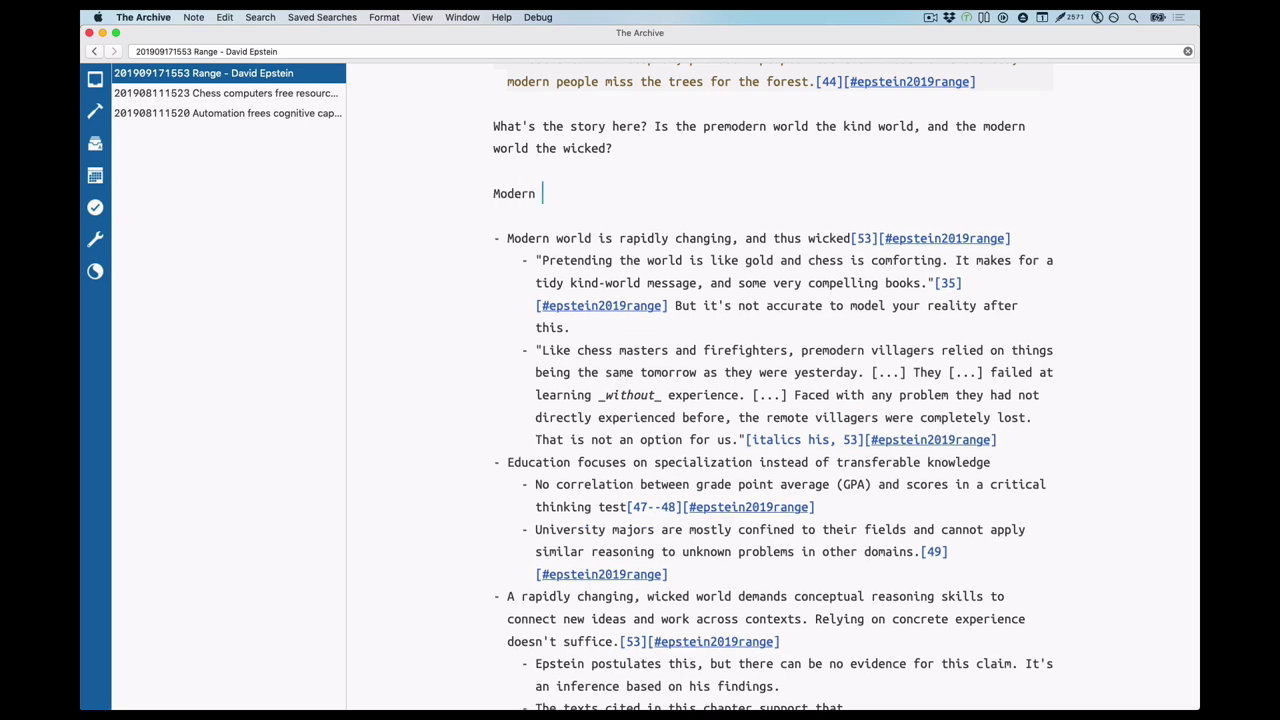
key("BackSpace")
key("BackSpace")
key("BackSpace")
key("BackSpace")
key("BackSpace")
key("BackSpace")
key("BackSpace")
key("BackSpace")
key("BackSpace")
type("\"Premodern\" is \"not industrialized\" in this chapter")
type(".[43][#epstein2019range]")
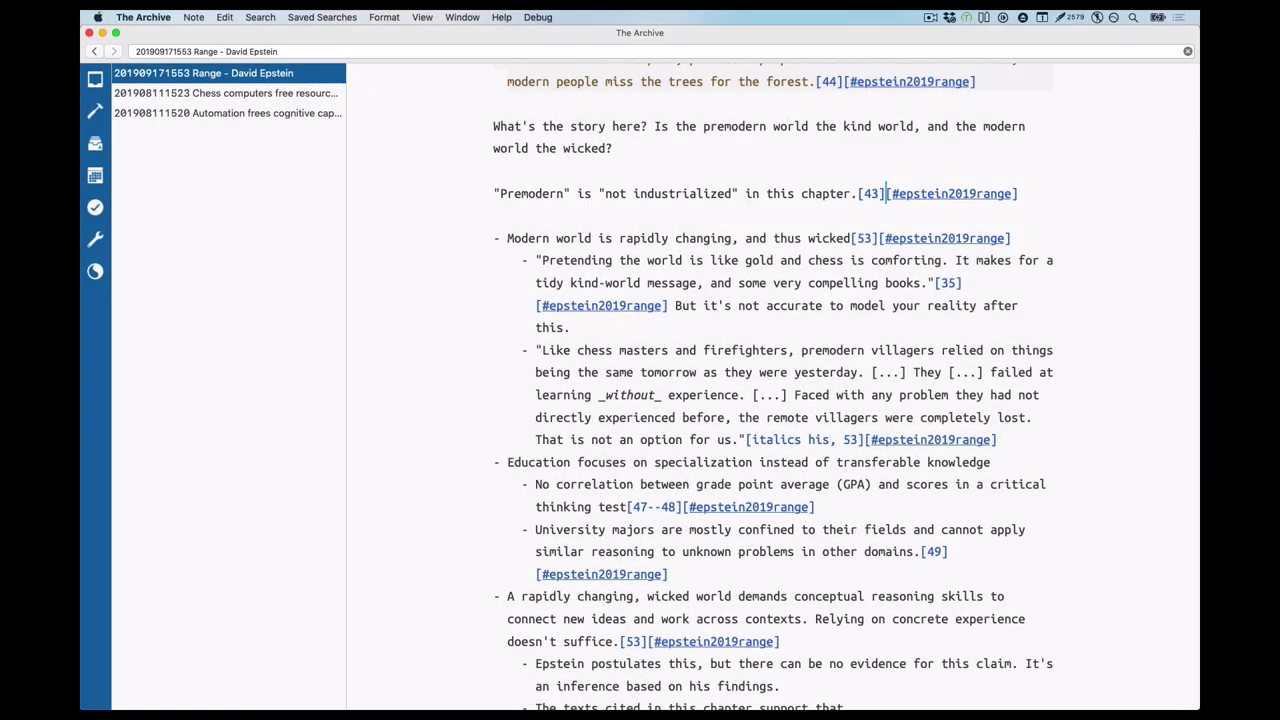
scroll(853, 386, "down", 10)
scroll(773, 386, "down", 1)
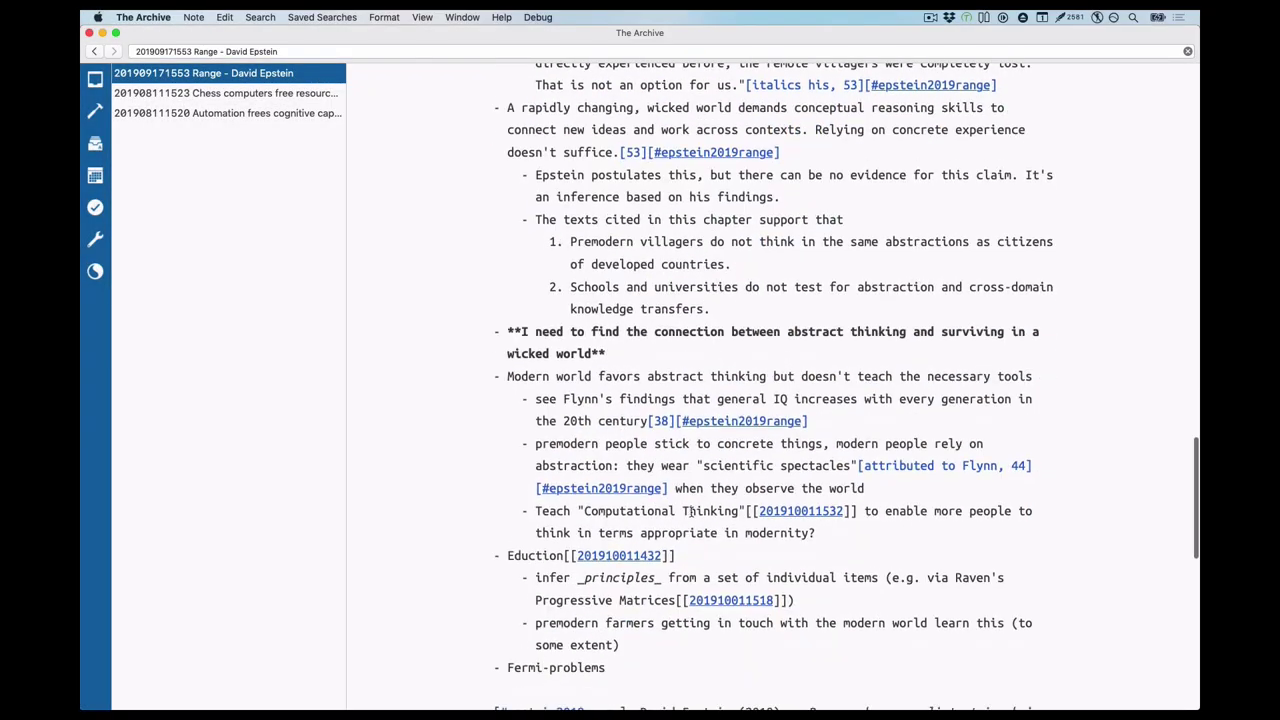
type("Education focuses on specialization instead of transferable knowledge\\n- No correlation between grade point average (GPA) and scores in a critical thinking test[47--48][#epstein2019range]\\n- University majors are mostly confined to their fields and cannot apply similar reasoning to unknown problems in other domains.[49][#epstein2019range]")
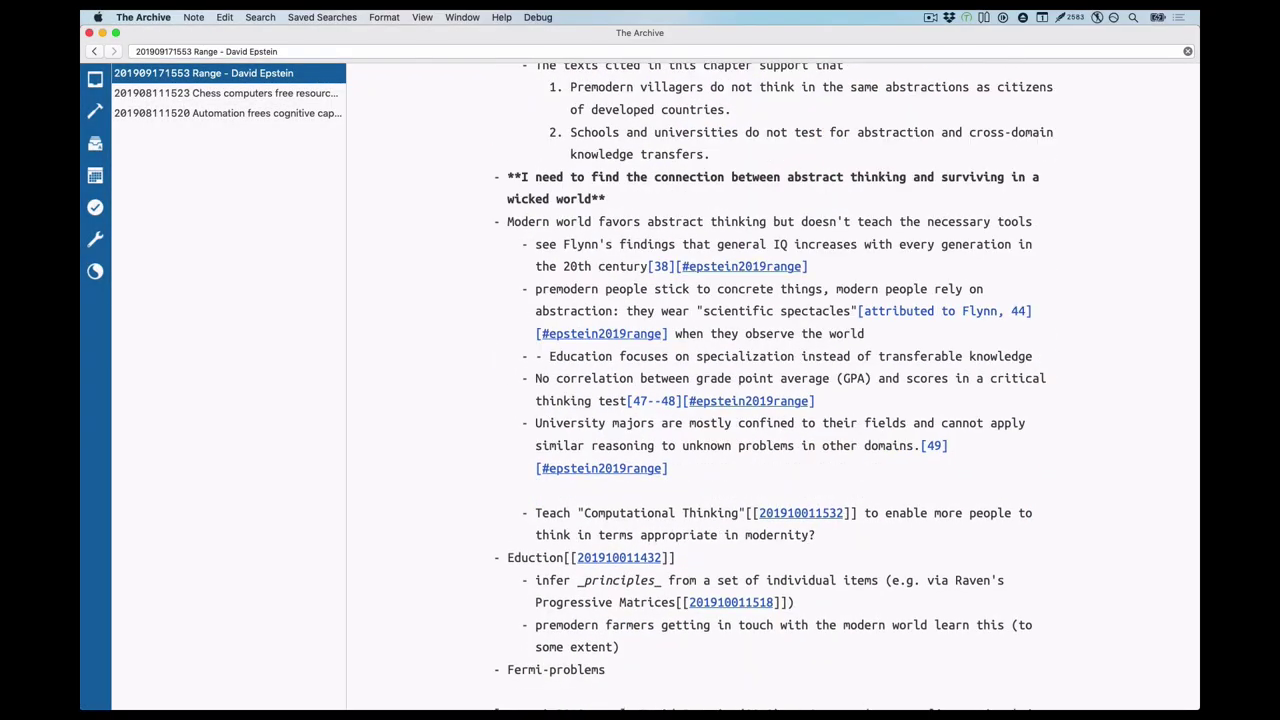
key("Tab")
key("Down")
key("Tab")
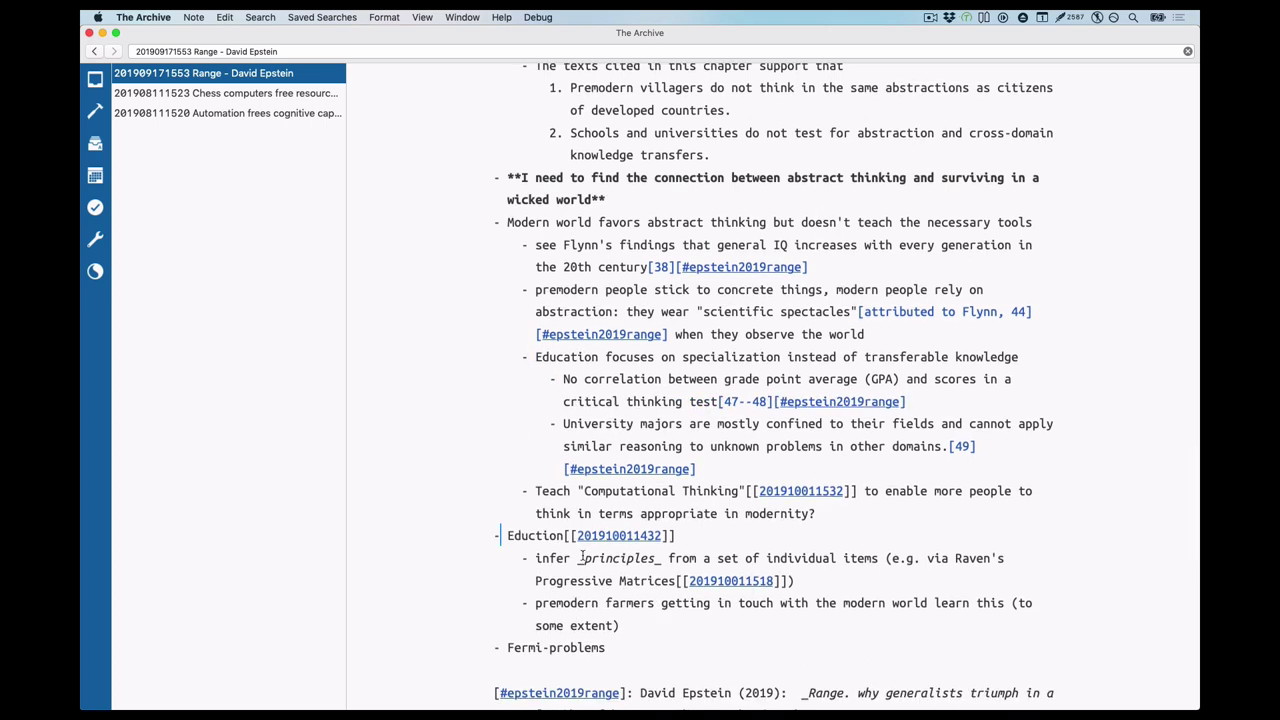
scroll(808, 310, "down", 1)
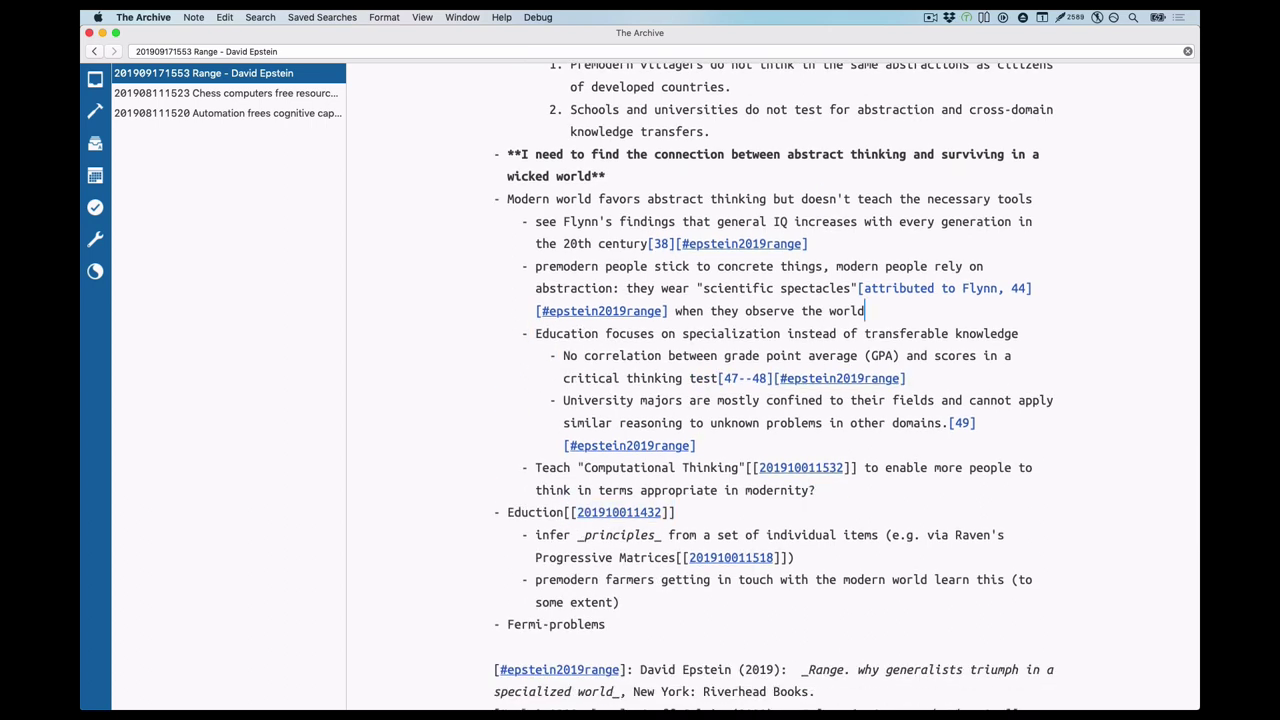
type("They apply inference (called eduction[[201910011432]])")
Move the Eduction block so the premodern farmers point sits under eduction, removing the stray line
key("Down")
key("Down")
key("Down")
key("Down")
key("Down")
key("Down")
key("Down")
key("Down")
key("Down")
key("Home")
key("shift+Down")
key("shift+Down")
key("shift+Down")
key("shift+Down")
key("shift+Down")
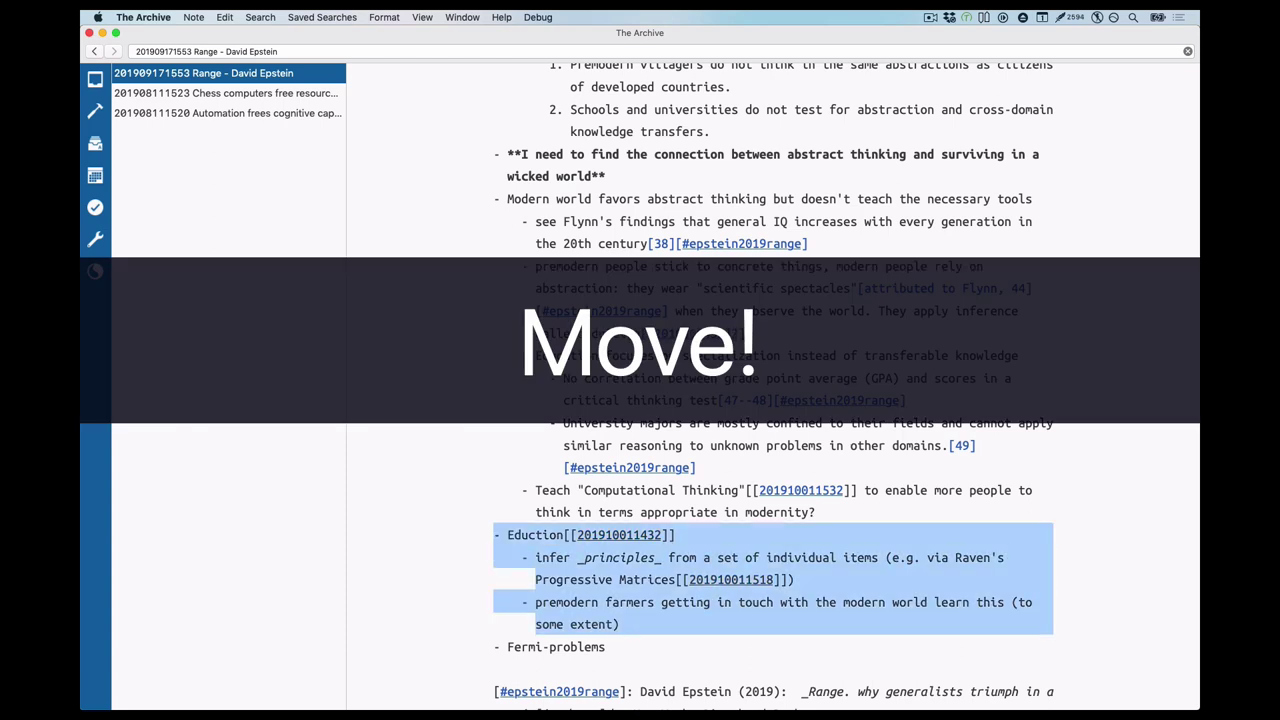
key("ctrl+x")
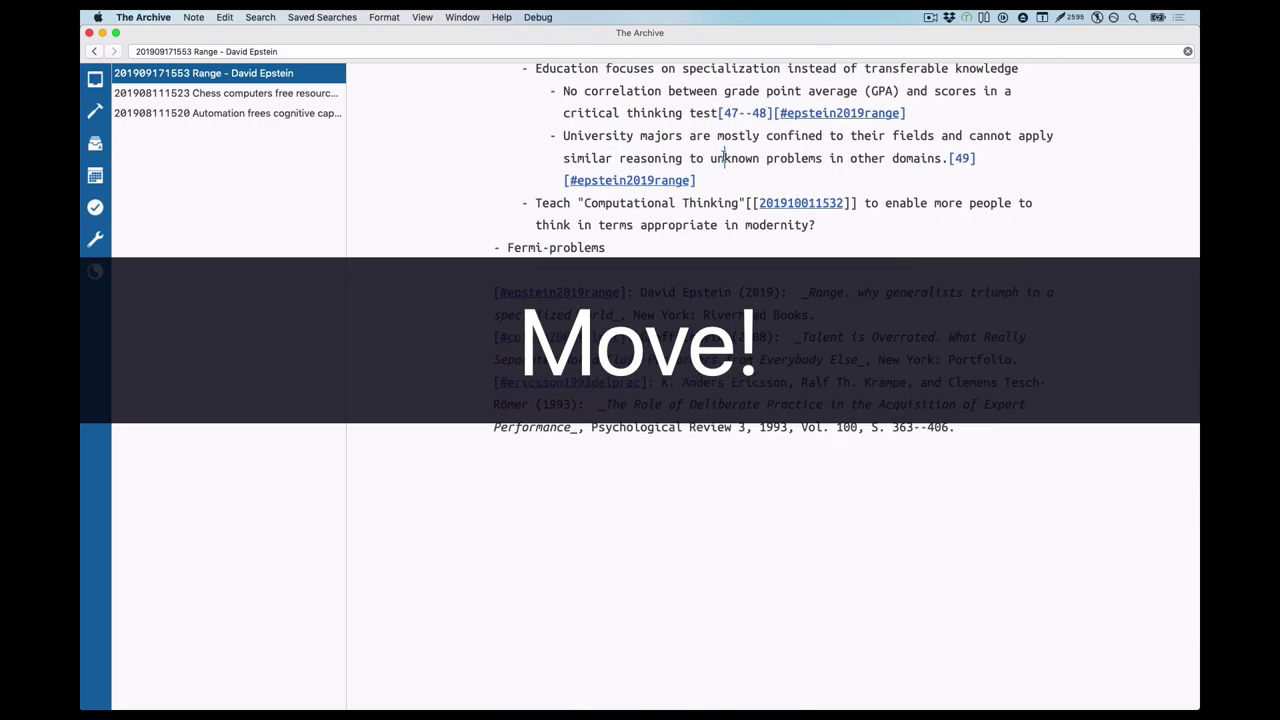
key("ctrl+v")
key("BackSpace")
key("BackSpace")
key("BackSpace")
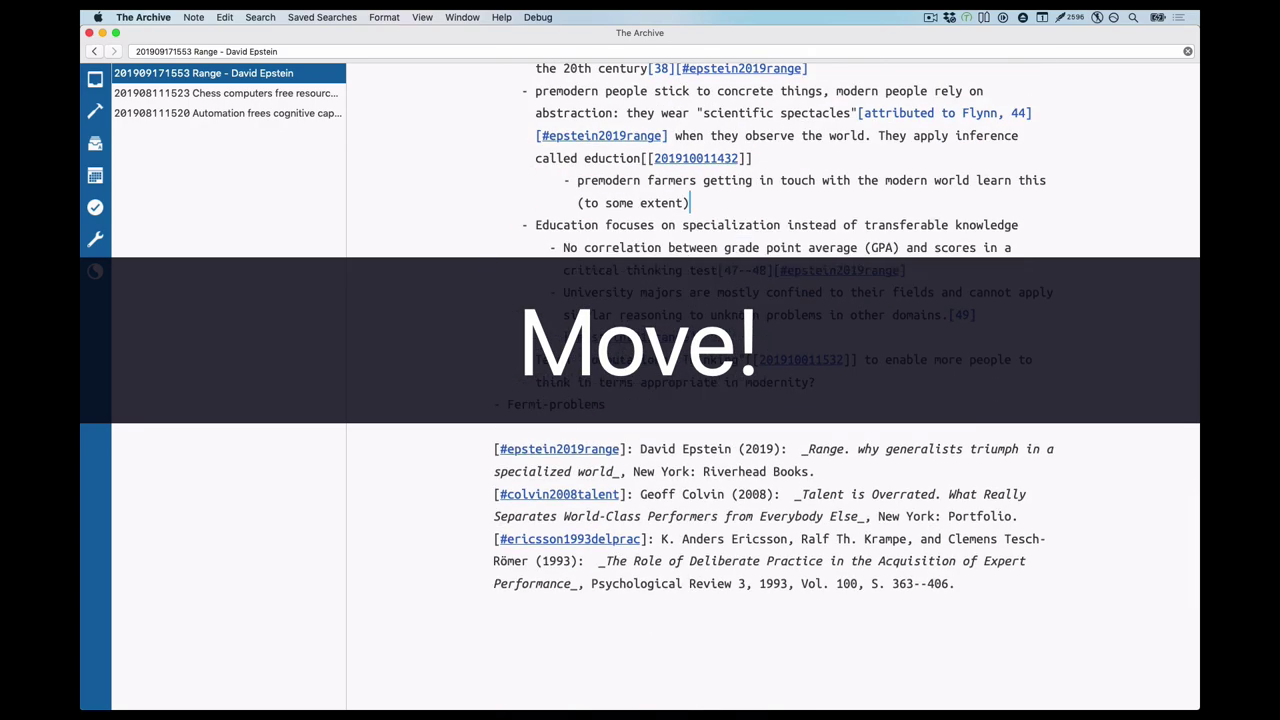
scroll(770, 400, "up", 4)
Add an Emacs to-do '*** TODO find examples for "Fermi-problems", heuristics'
left_click_drag(606, 610, 507, 610)
key("super+c")
key("super+Tab")
key("ctrl+y")
key("ctrl+a")
type("*** TODO find examples for ")
type("\"")
key("ctrl+e")
type("\"")
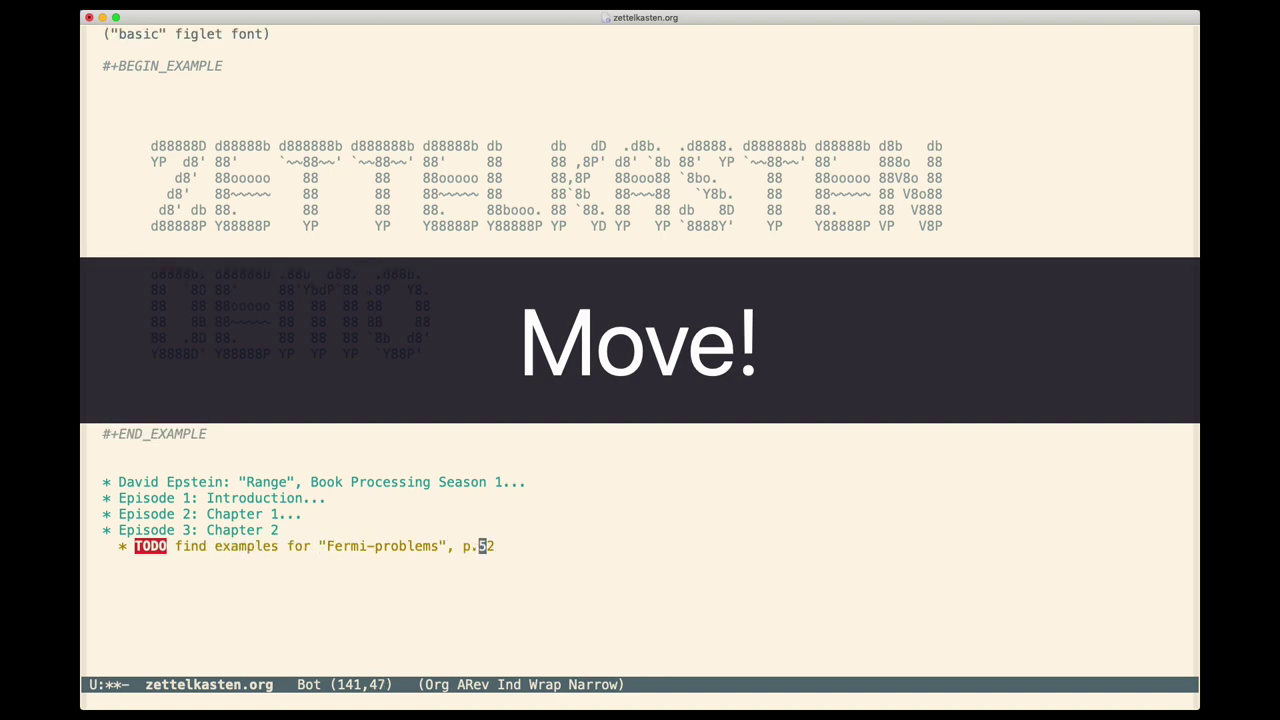
type(", heuristics")
key("super+Tab")
scroll(770, 400, "up", 8)
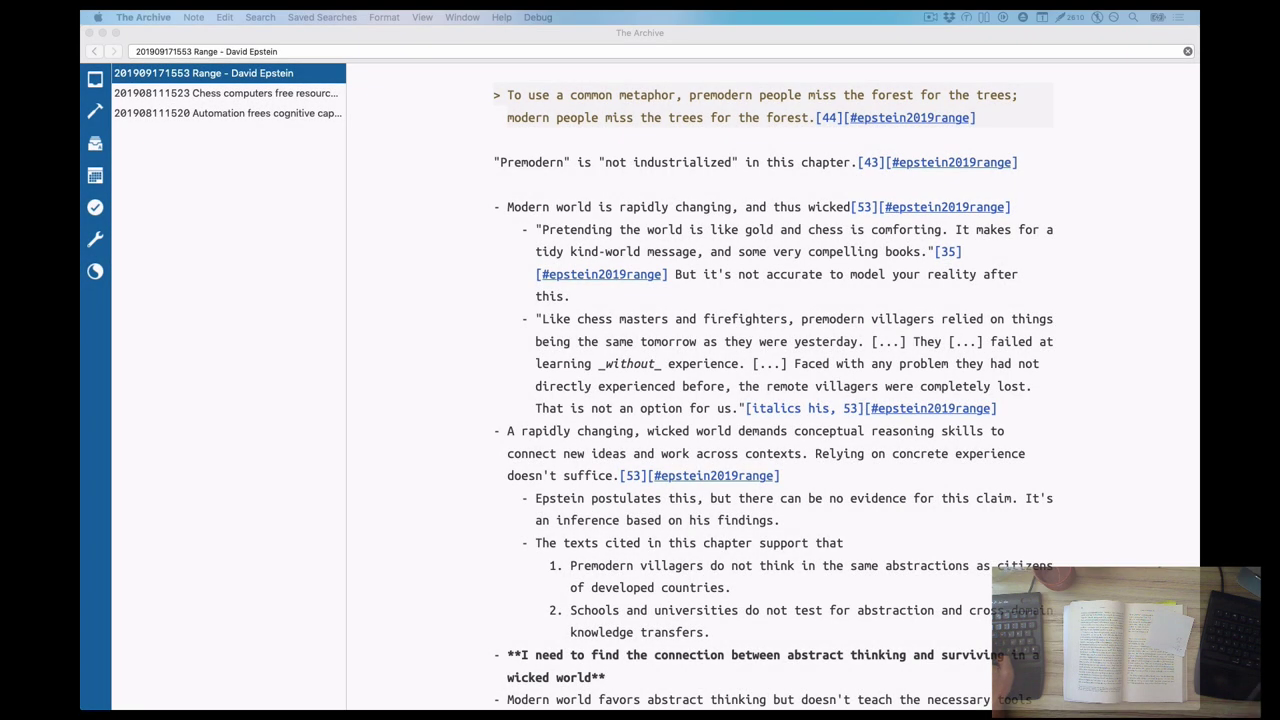
Write Connecting the dots item 1: the modern world is a wicked, not kind, learning environment
left_click(588, 155)
type("M")
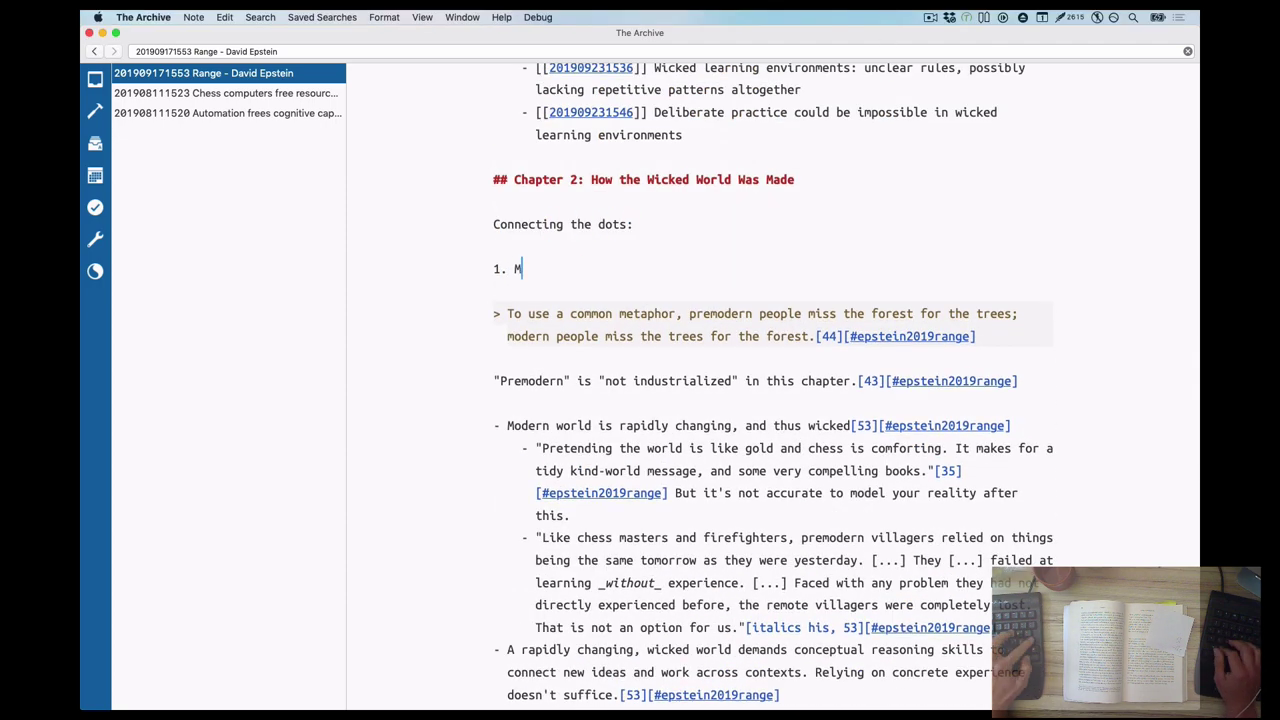
type("odern world is not a kind learning environment, but a wicked one. Deliberate practice and specialization doesn't fit this environment.")
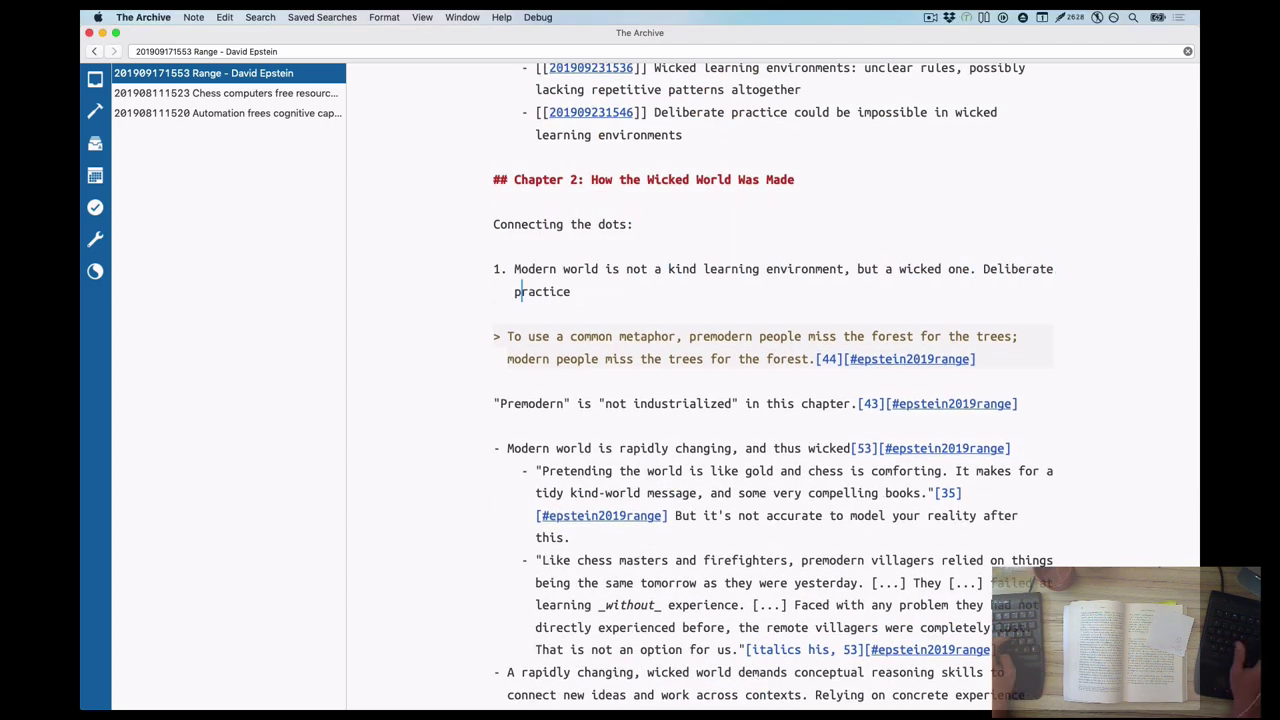
key("Return")
Move the 'A rapidly changing…' block below the Teach Computational Thinking item
key("super+v")
scroll(668, 297, "down", 5)
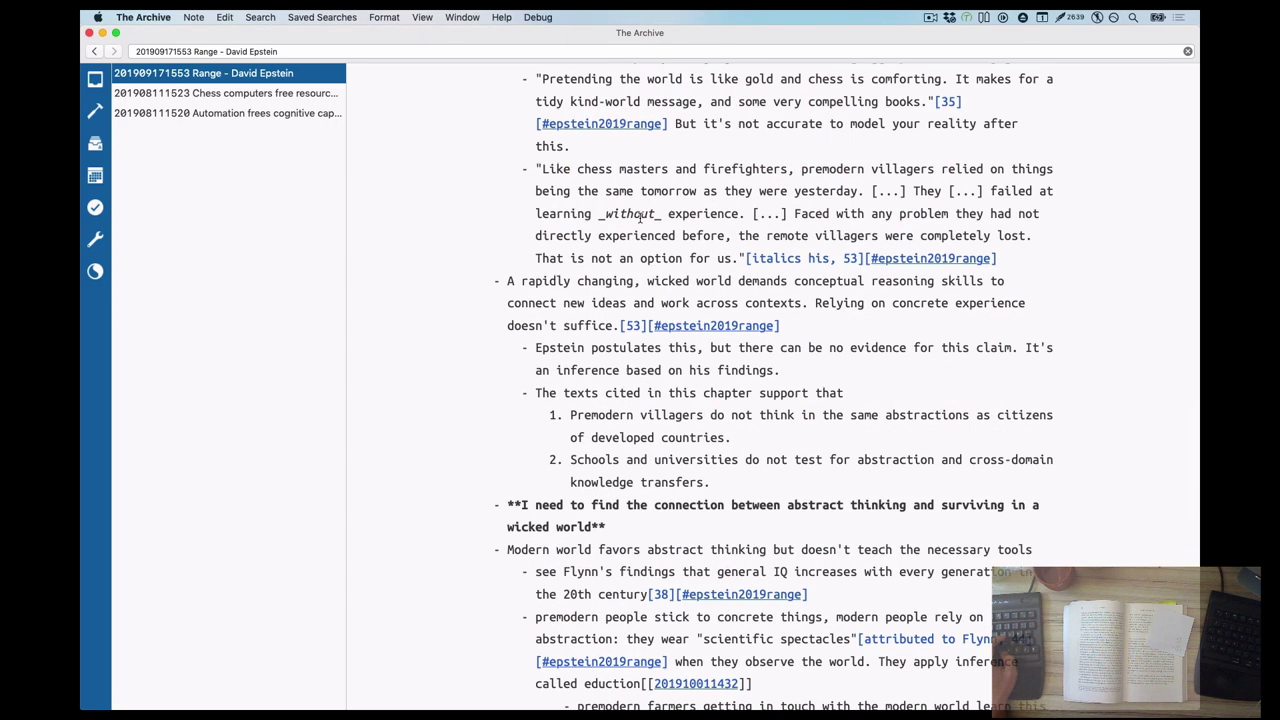
scroll(668, 297, "up", 2)
scroll(668, 297, "down", 1)
left_click_drag(710, 556, 667, 517)
Extend item 1 after 'wicked one' with ', because it is changing'
scroll(665, 515, "up", 10)
left_click(969, 217)
type(", because it is changing")
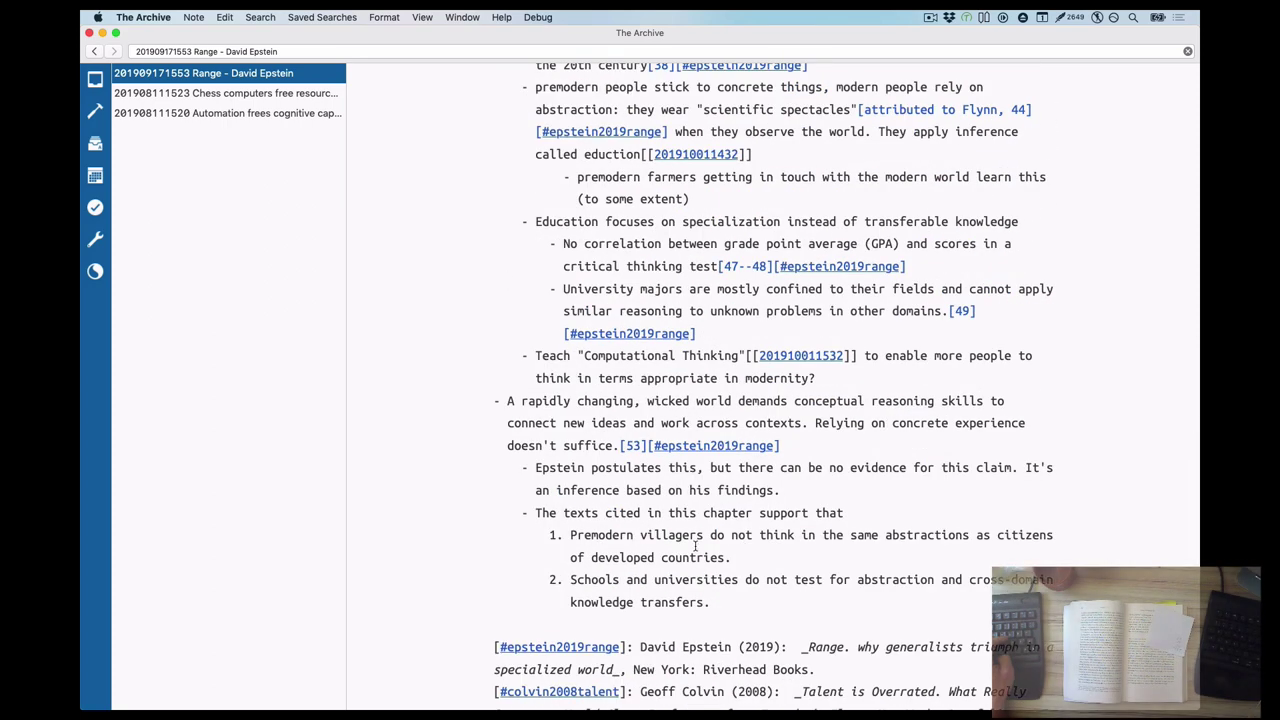
Remove the empty list item and end the Schools point with 'but for specialization.'
key("Return")
key("BackSpace")
key("BackSpace")
left_click(709, 602)
key("BackSpace")
type("but for specialization.")
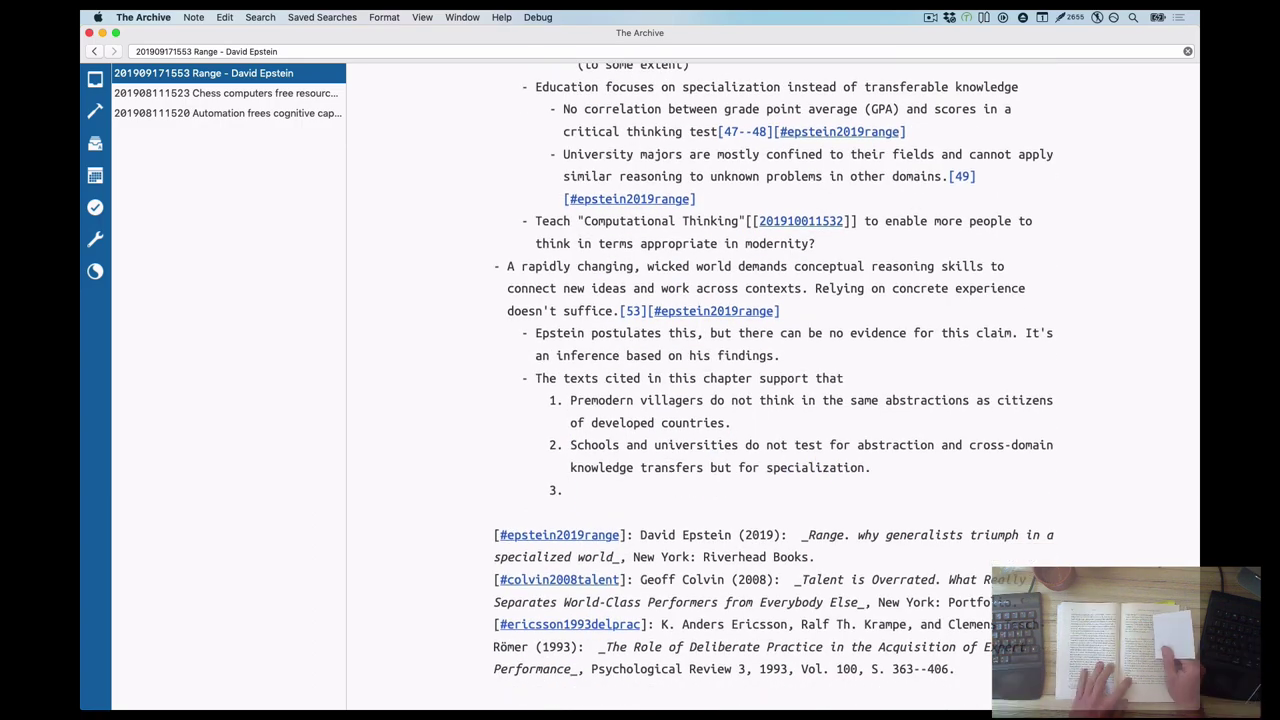
Add a sub-point: 'Epstein is begging the question:' with the modern-life quote, [#epstein2019range] and the school remark
key("Return")
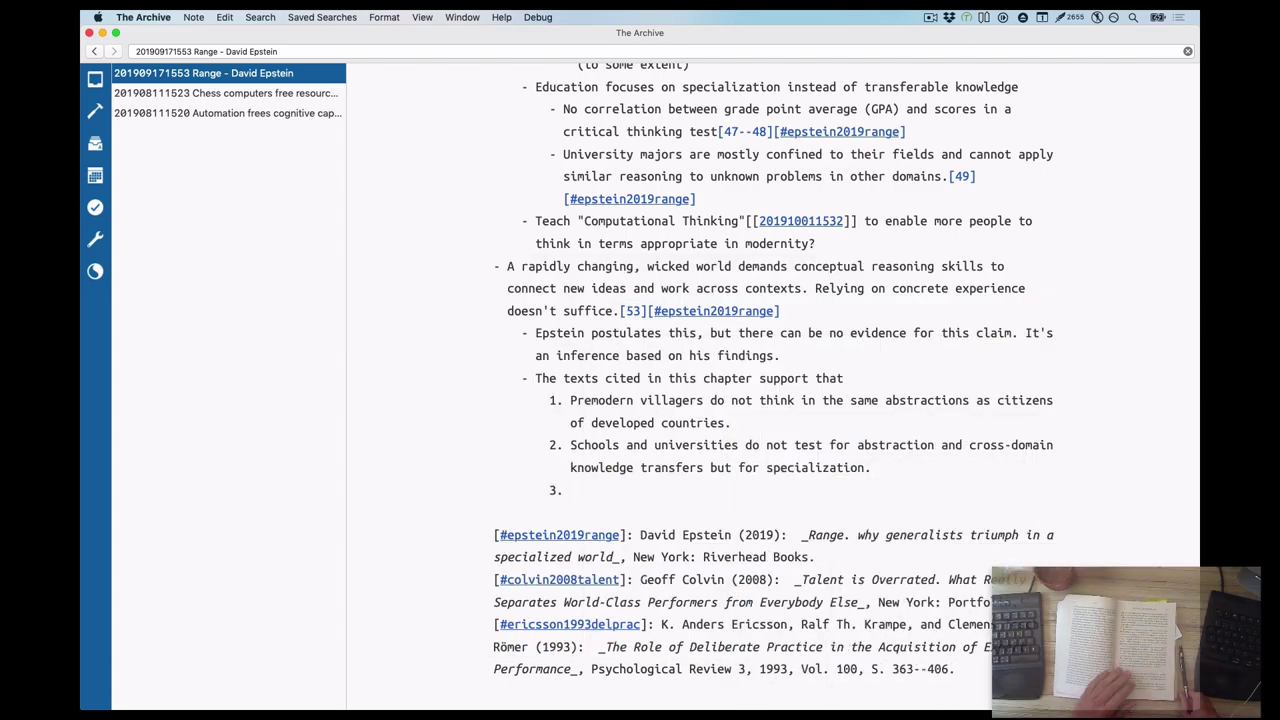
key("Return")
type("\"But it is certainly true that modern life requires range, making connections across far-flung domains and ideas.\"[47]")
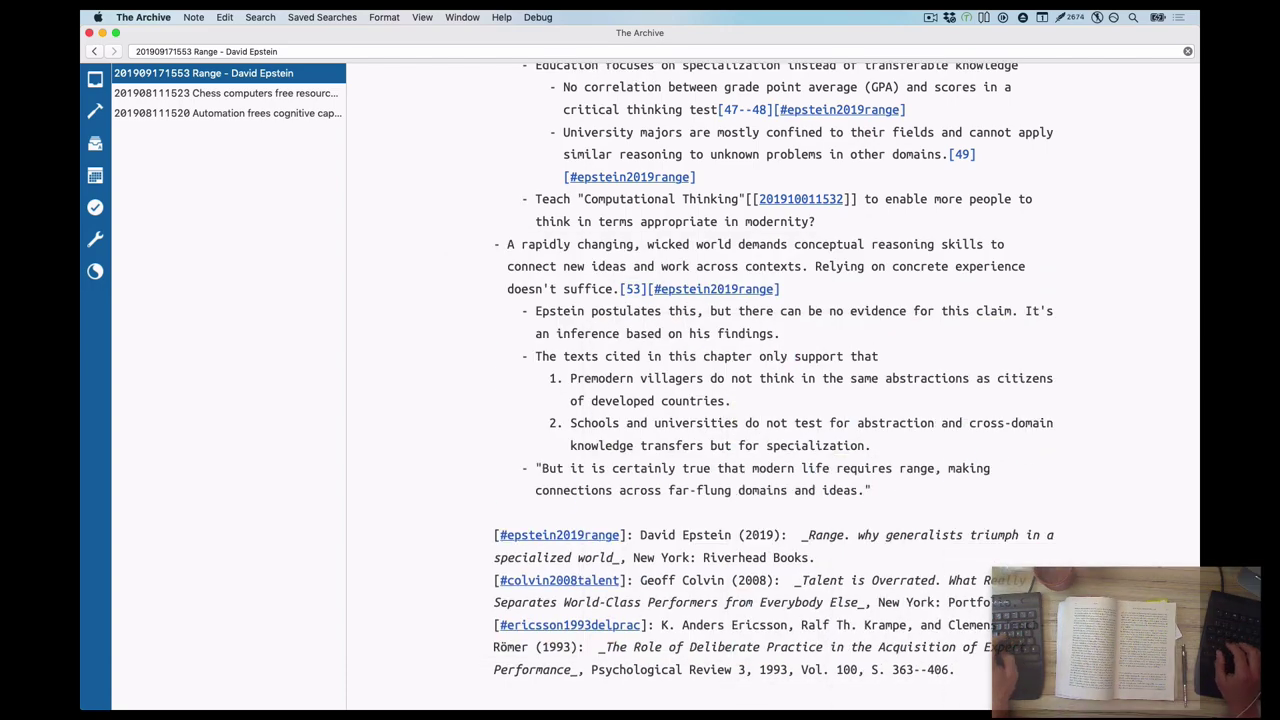
key("super+Left")
type("Epstein is begging the question:")
key("super+Right")
type("[#epstein2019range]")
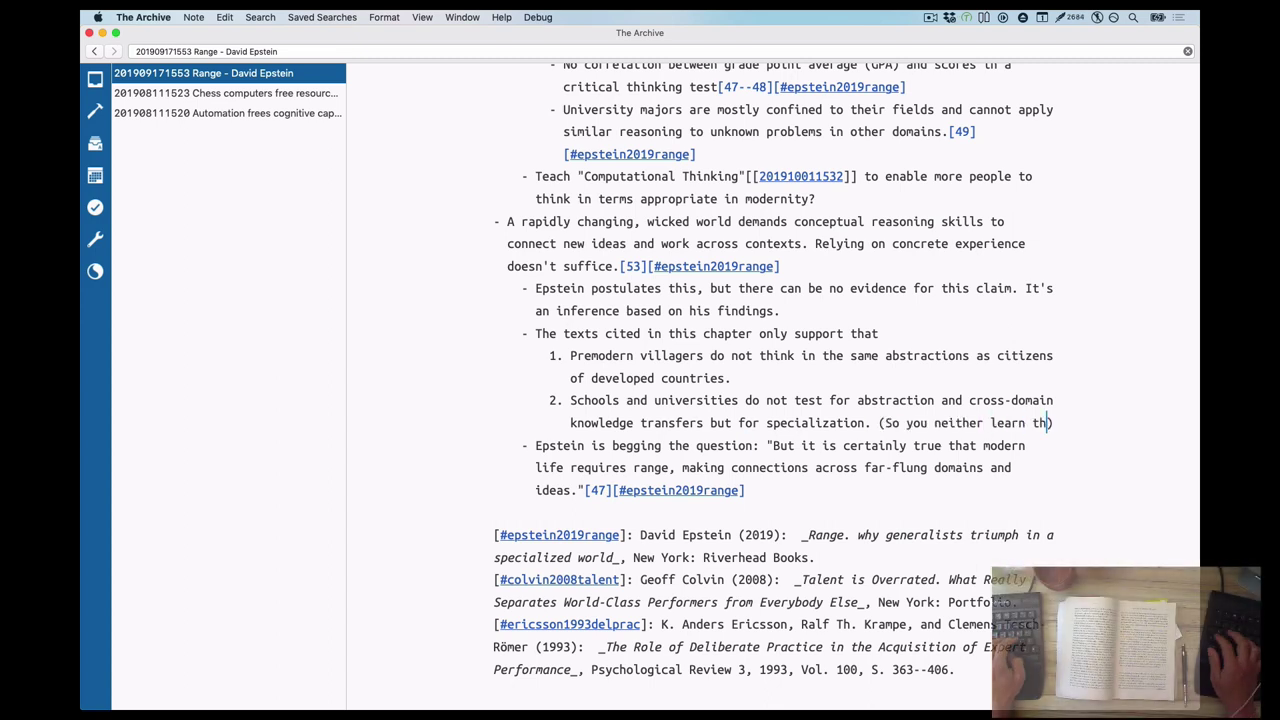
type("(So you neither learn this stuff in school.)")
Rephrase item 1 to mention industrialized societies, changing its wording to 'like' and 'do'
left_click(591, 378)
type("industrialized societies")
type("use")
mouse_move(759, 355)
left_mouse_down()
mouse_move(892, 355)
mouse_move(752, 355)
left_mouse_up()
type("n't")
double_click(885, 355)
type("like")
left_click(738, 378)
type("do")
Add an item below Schools: 'Average IQ increases with each generation in industrialized societies.'
key("super+Right")
key("Return")
type("IQ is")
key("alt+super+Down")
type("Average")
key("super+Right")
key("BackSpace")
key("BackSpace")
type("increases with each generation in industrialized societies.")
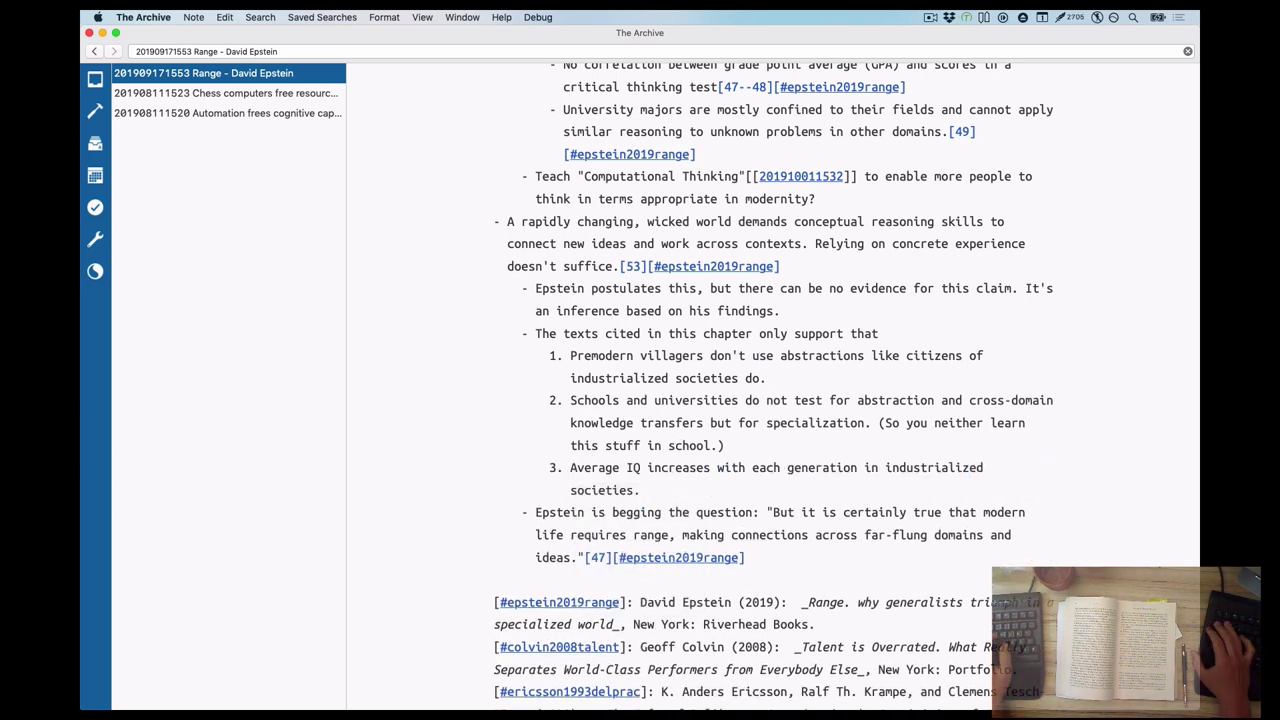
type(" So whatever")
key("alt+BackSpace")
key("alt+BackSpace")
Add that IQ measures inference via Raven's Progressive Matrices, linked, and average ability rises untaught
type("IQ measures, among other things, ")
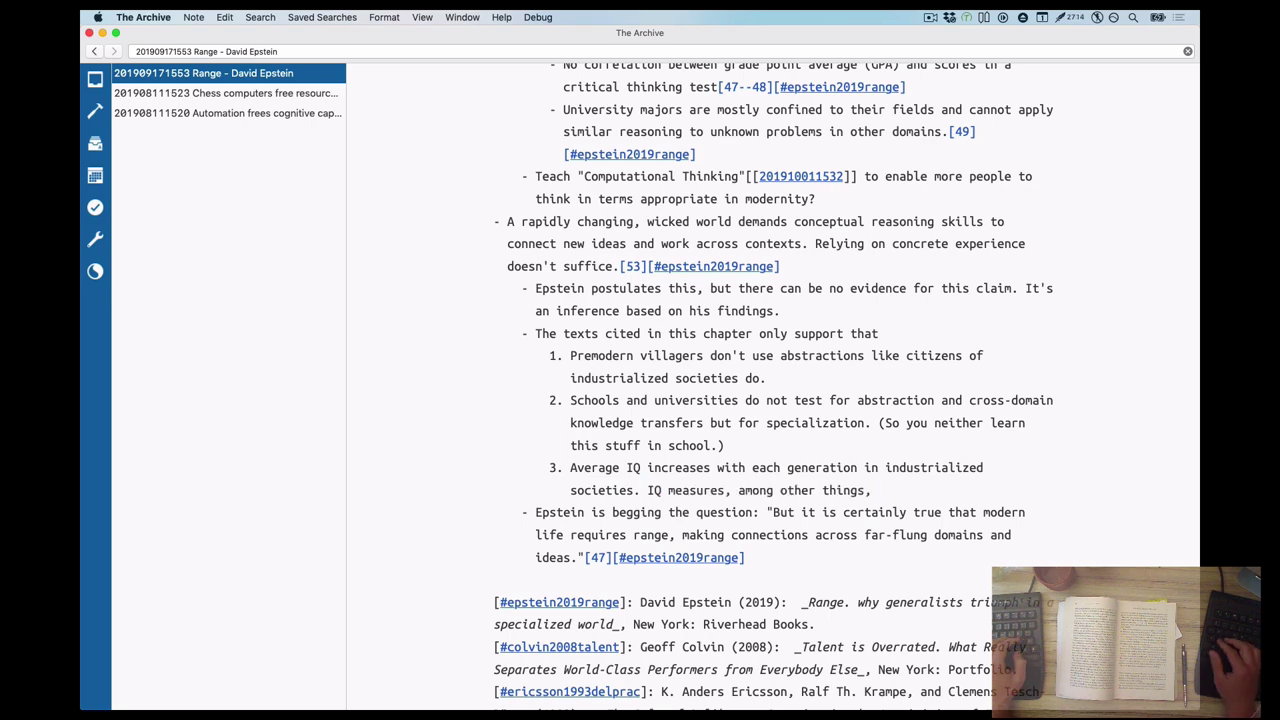
type("inference via Raven's Progressive Matrices")
key("super+v")
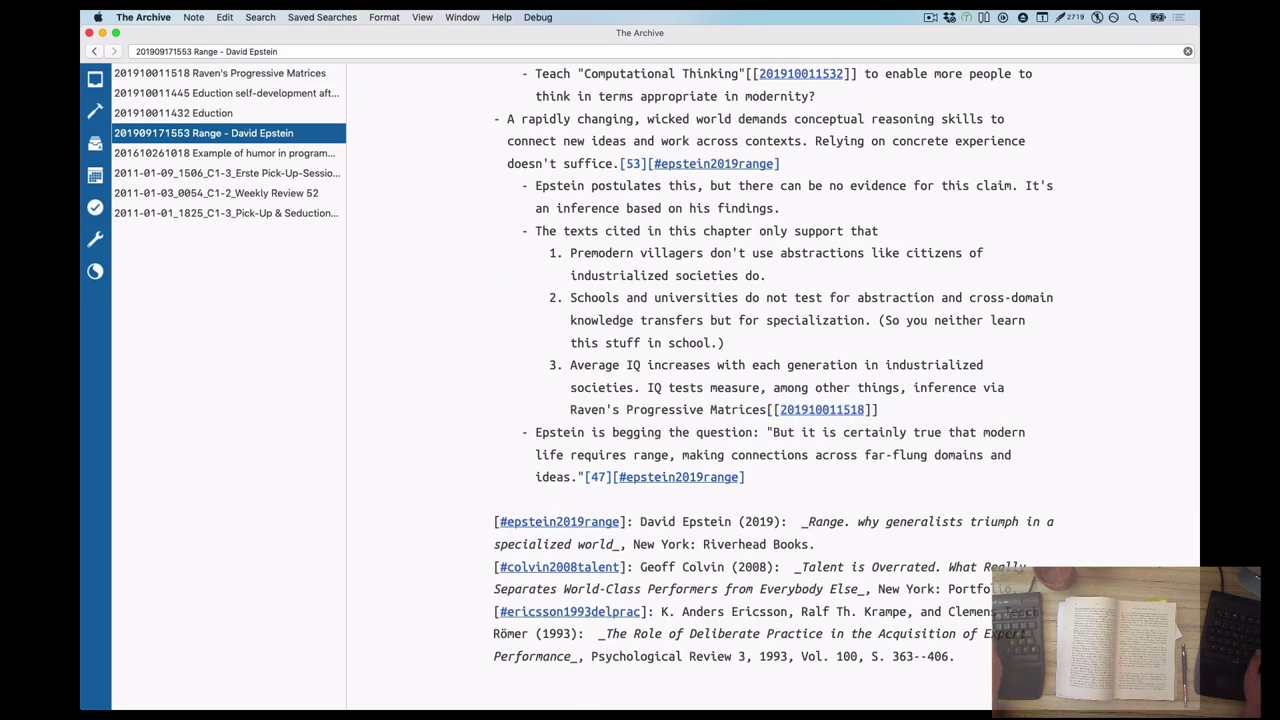
type(".")
key("End")
type("(So this does increase, even though the skills aren't taught.)")
key("BackSpace")
key("BackSpace")
type("e ability")
left_click(1004, 409)
type("average")
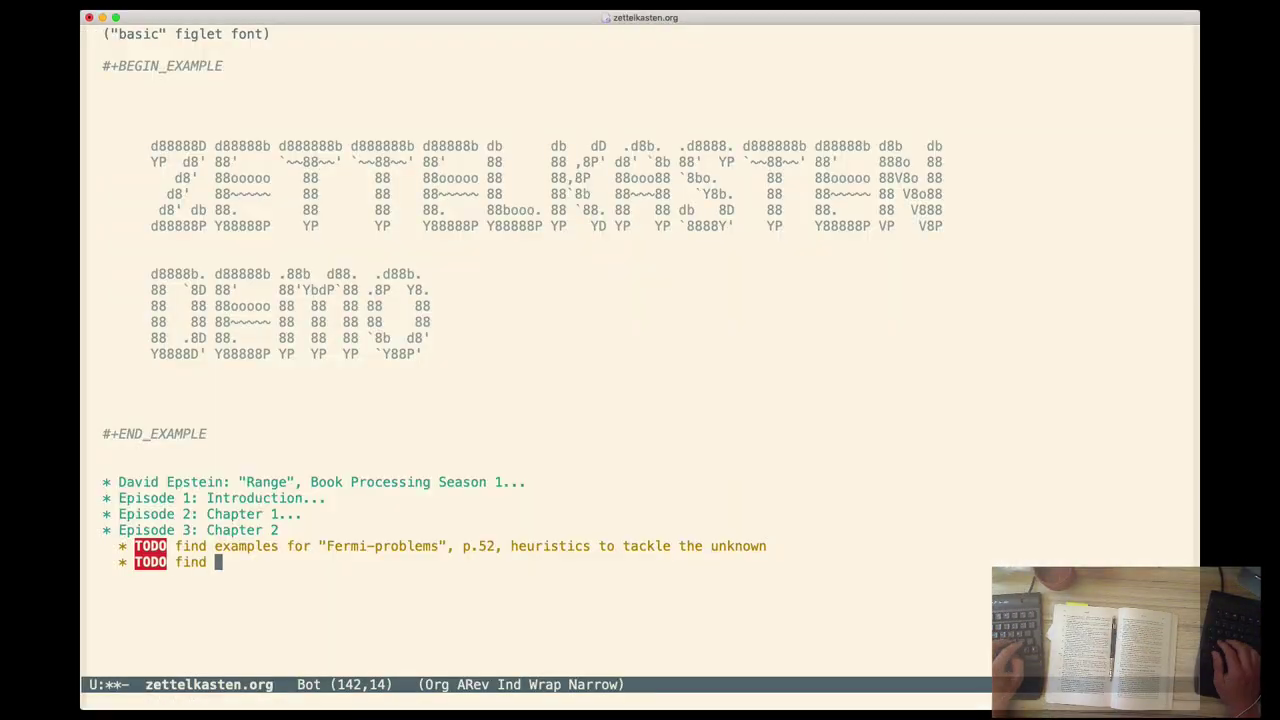
Record the Halpern 'Teaching critical thinking for transfer across domains' (Am Psychologist 53) citation and save zettelkasten.org
type("Halpern: \"Teaching critical thinking for transfer across domains\" Am Psychkologist 53, no 4, 1998")
key("ctrl+x")
key("ctrl+s")
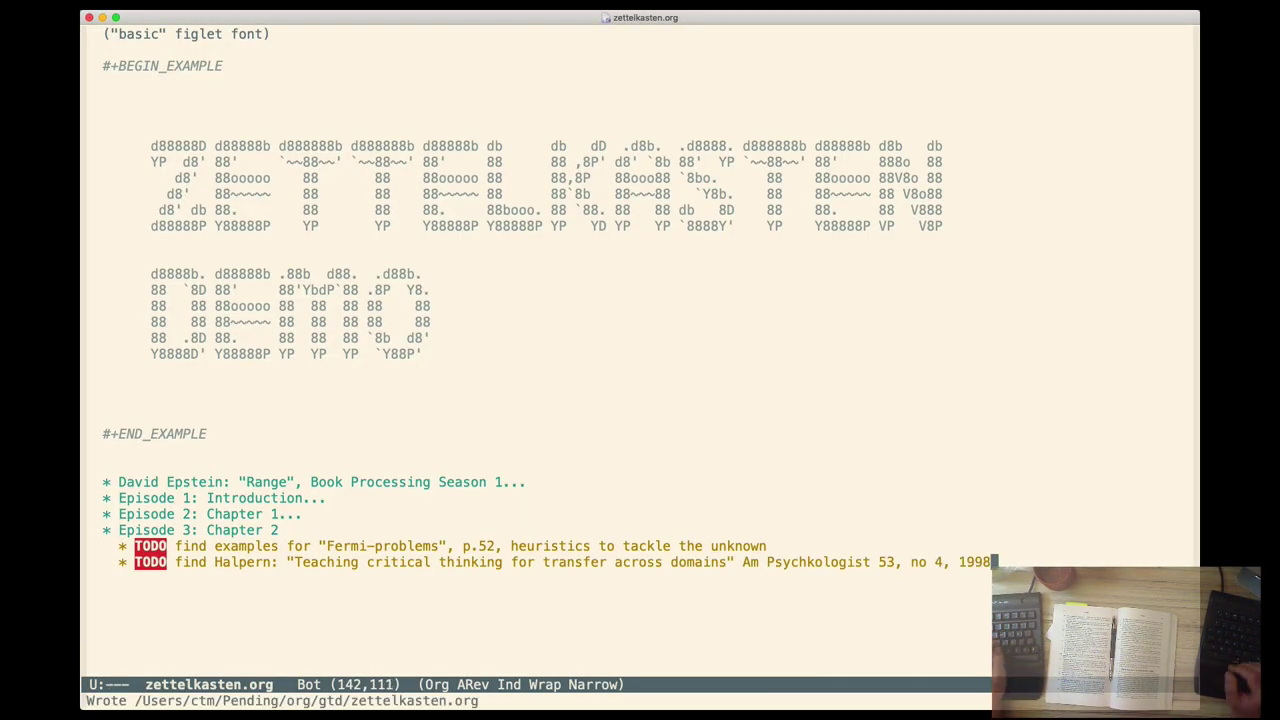
key("ctrl+x")
key("ctrl+s")
key("Down")
key("Down")
key("Up")
key("ctrl+x")
key("ctrl+s")
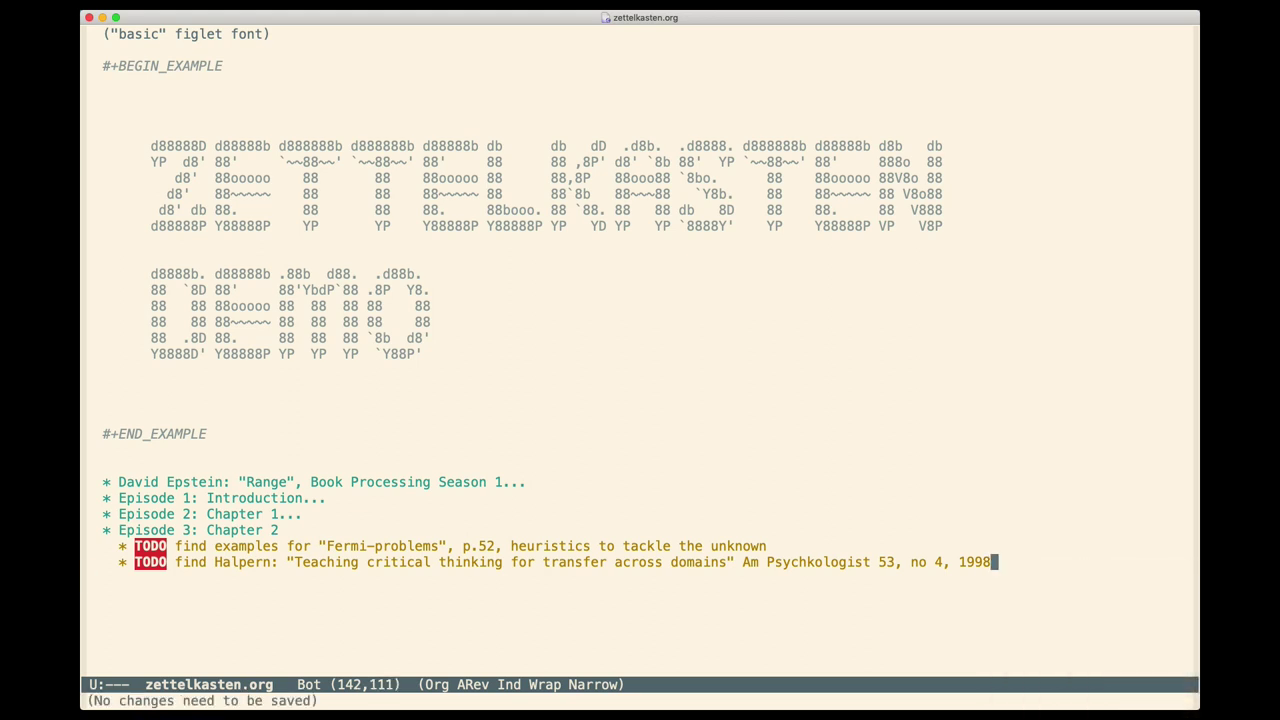
Scroll through the finished Range note in The Archive to review it
key("super+Tab")
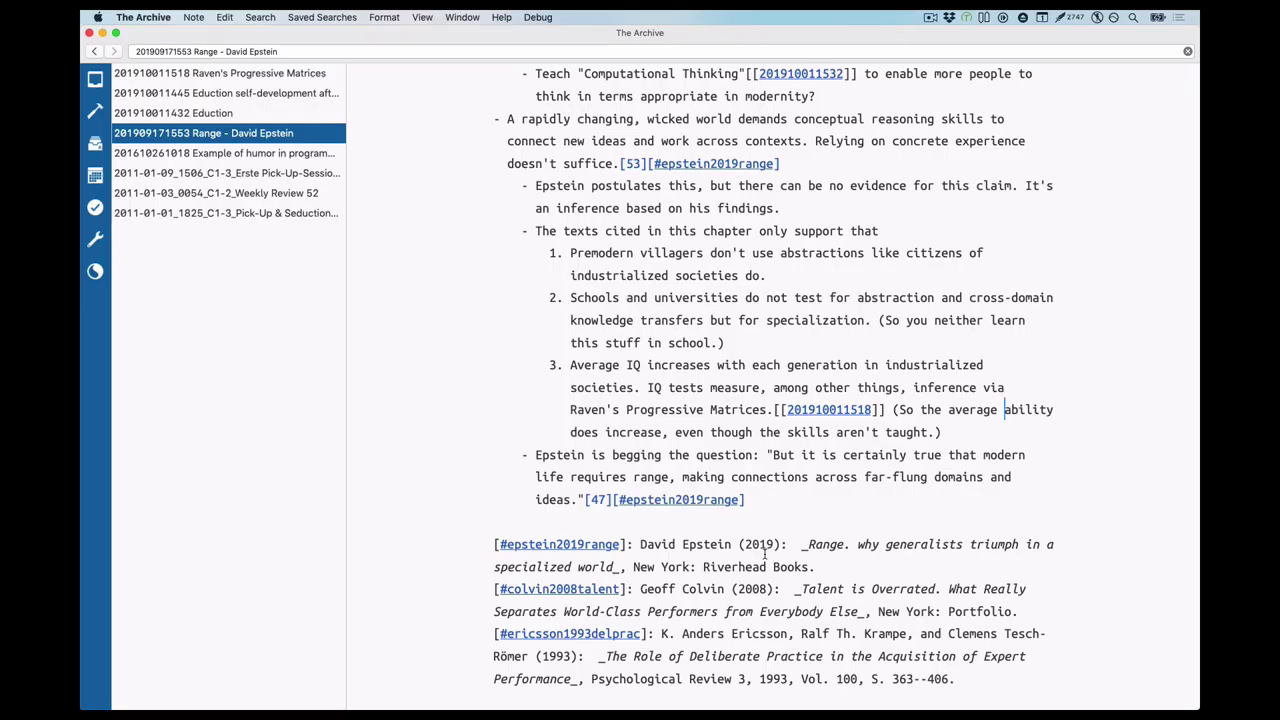
scroll(765, 555, "down", 5)
scroll(765, 555, "up", 20)
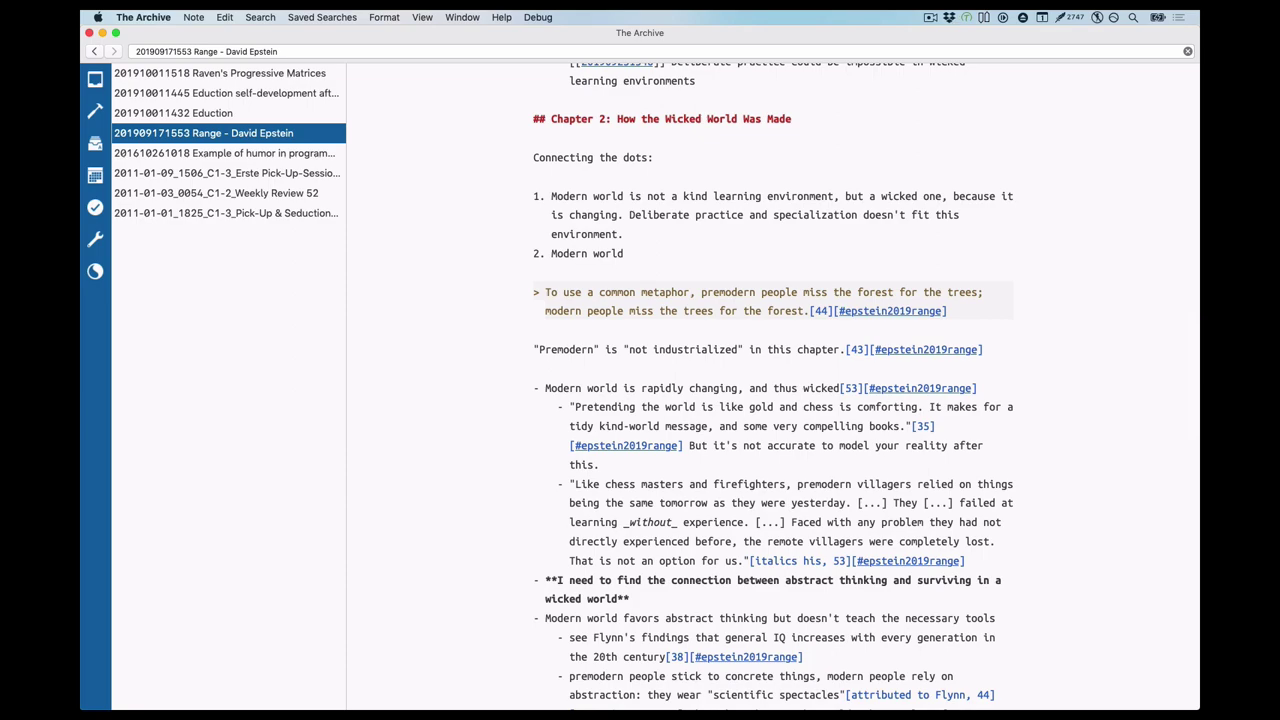
scroll(773, 383, "down", 5)
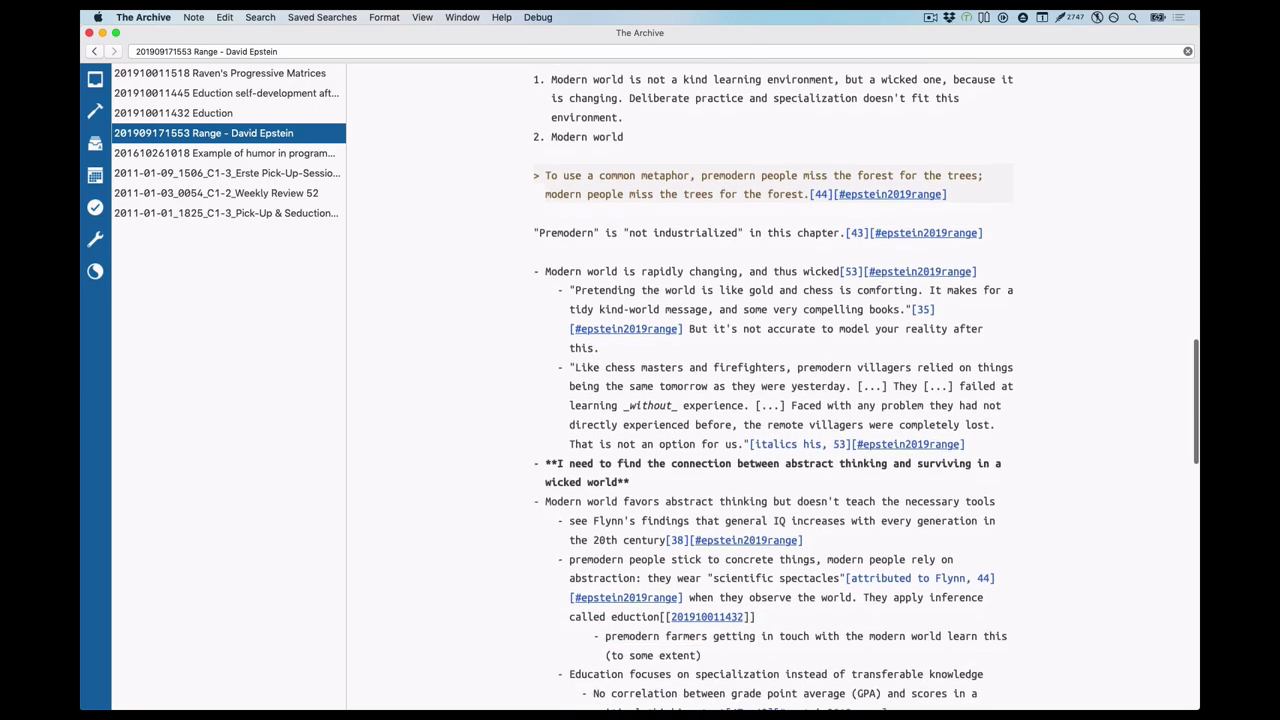
scroll(773, 383, "down", 7)
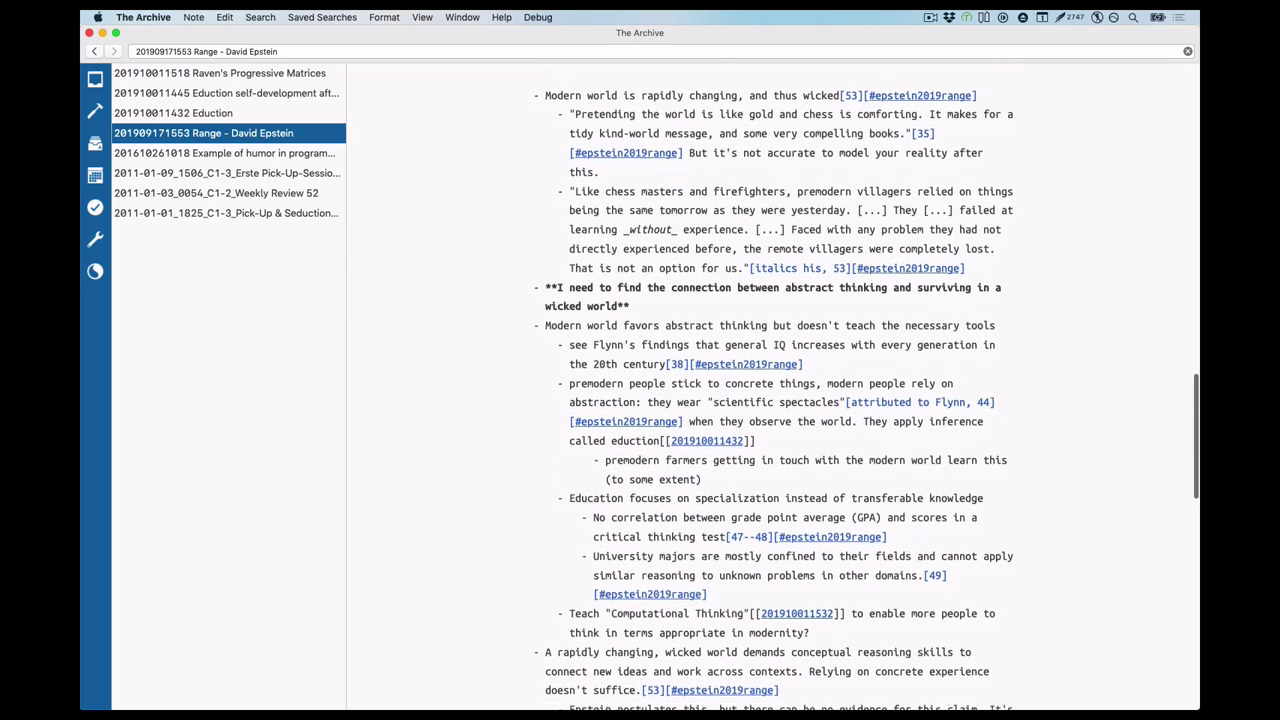
scroll(773, 383, "down", 3)
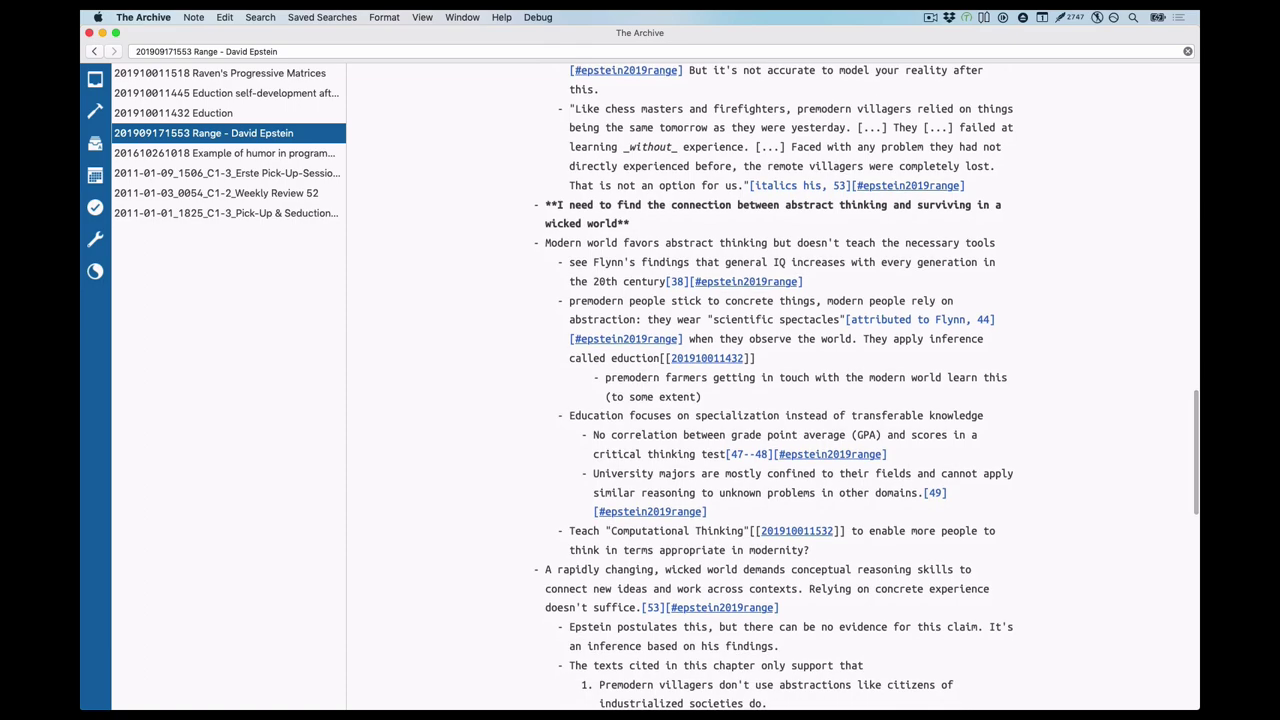
scroll(773, 383, "down", 7)
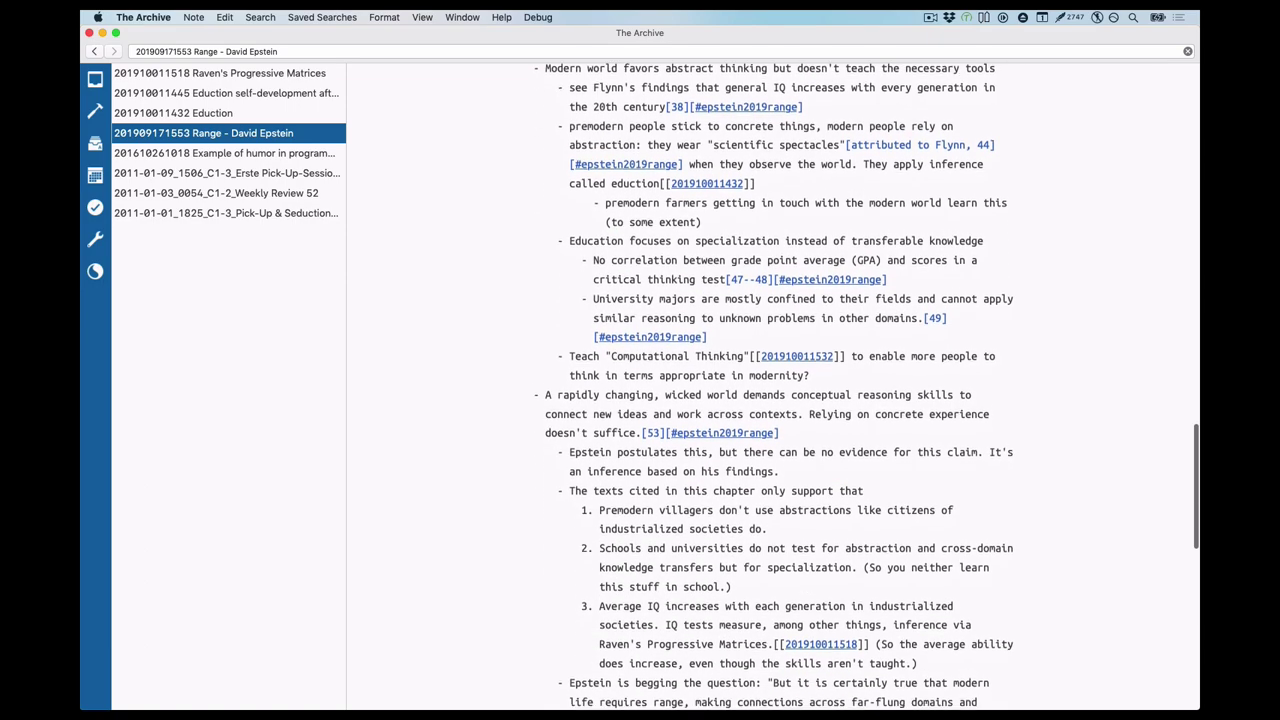
scroll(773, 383, "down", 4)
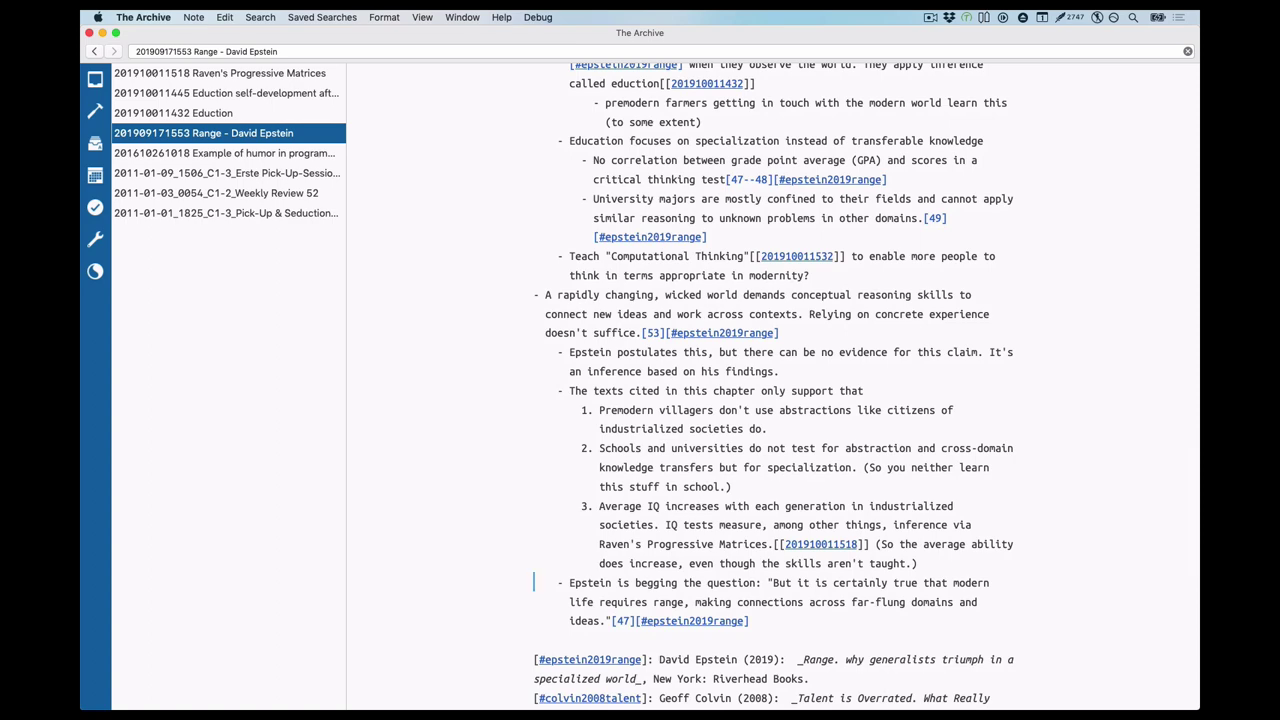
Rerun the ruby graph command in iTerm2 with the output renamed to 2019-10-01-after.png
key("super+Tab")
key("Up")
key("Up")
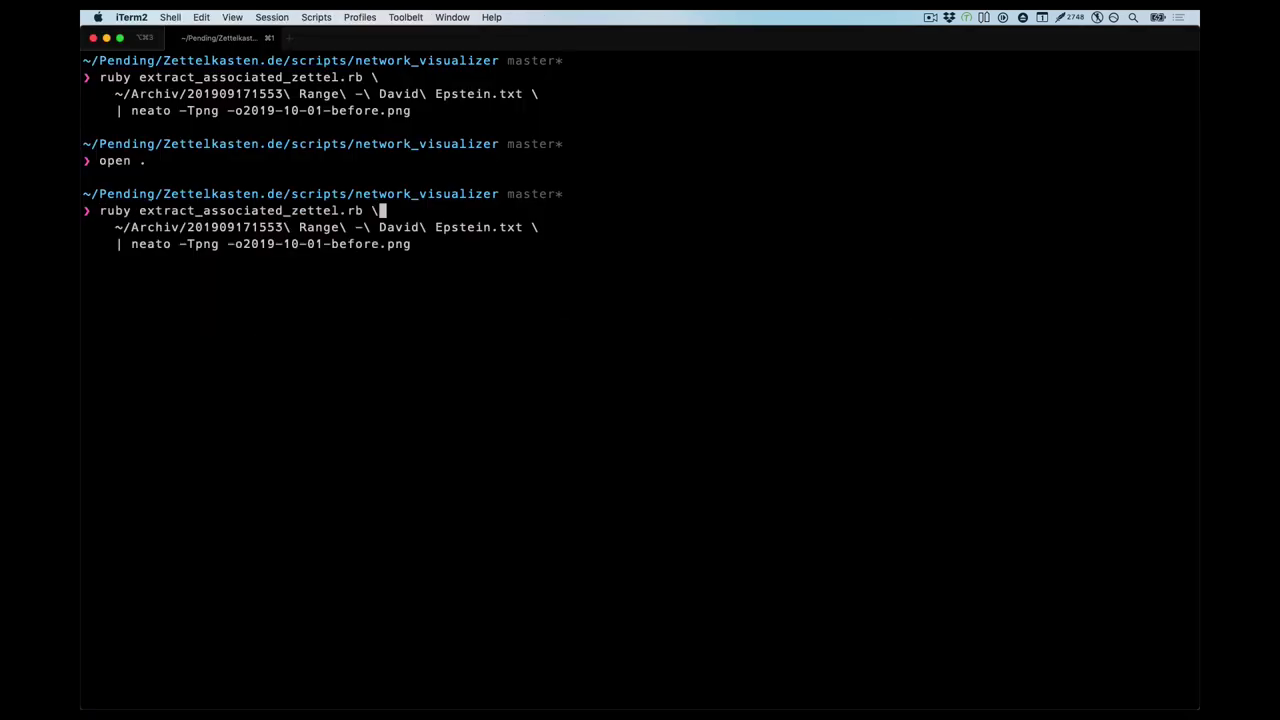
key("Left")
key("Left")
key("Left")
key("Left")
key("BackSpace")
key("BackSpace")
key("BackSpace")
key("BackSpace")
key("BackSpace")
key("BackSpace")
type("after")
key("Return")
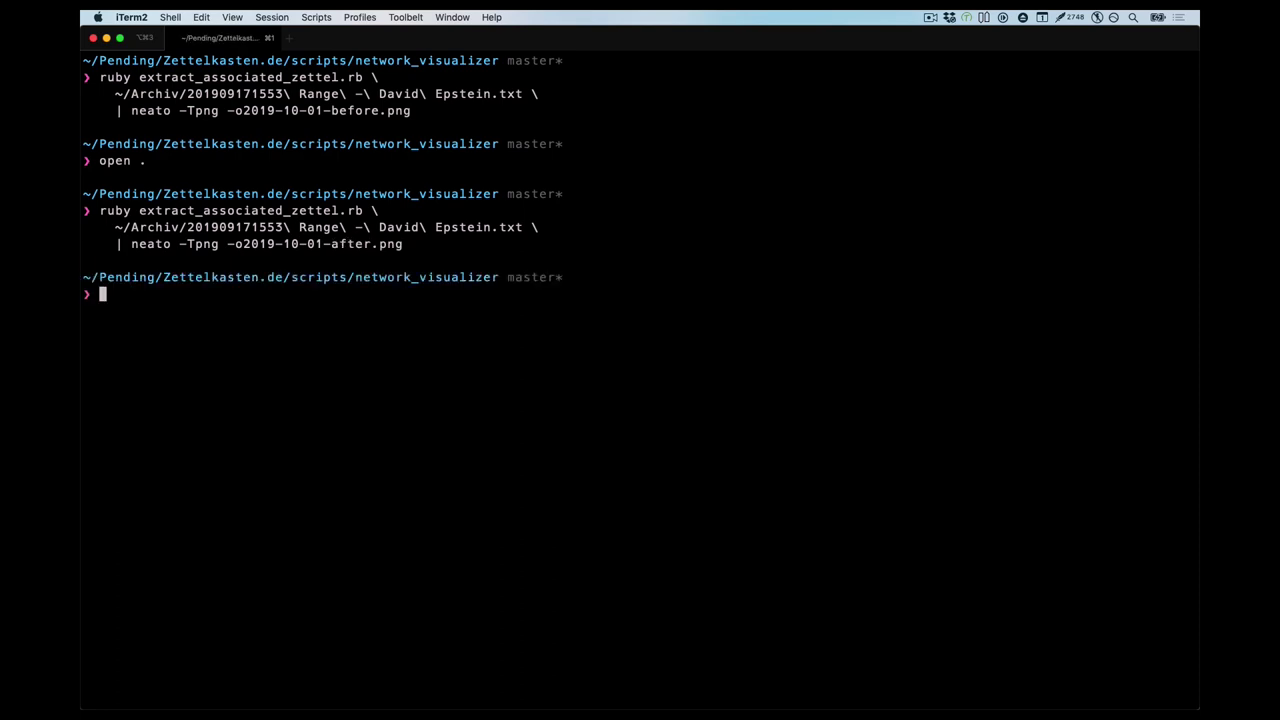
Open the network_visualizer folder, Quick Look the before and after PNGs, and open the after graph in Preview
type("open .")
key("Return")
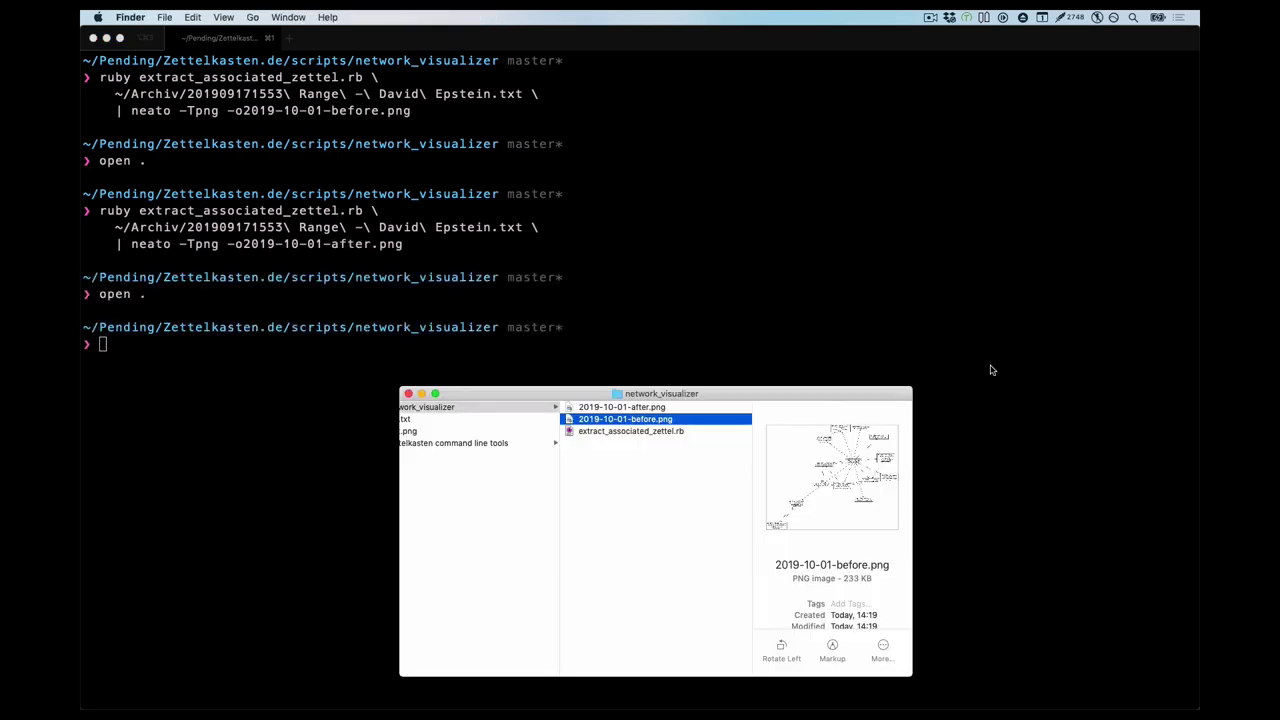
key("space")
key("Up")
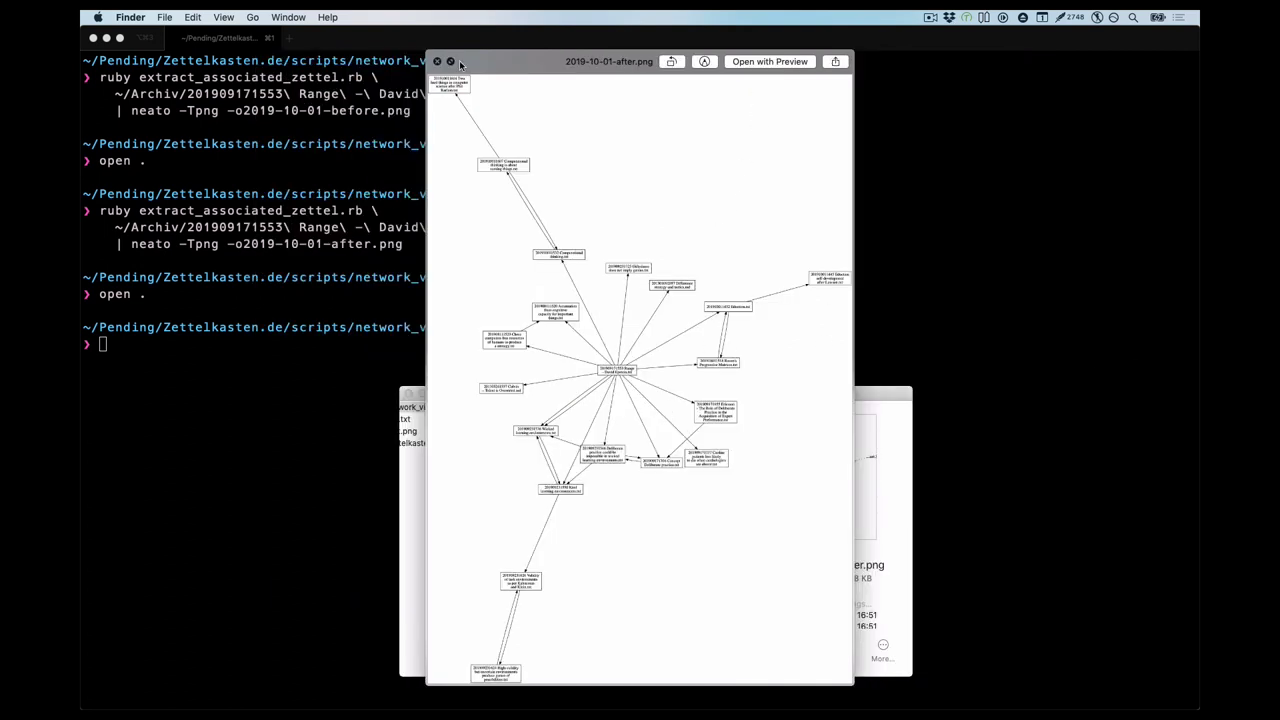
left_click_drag(427, 120, 310, 120)
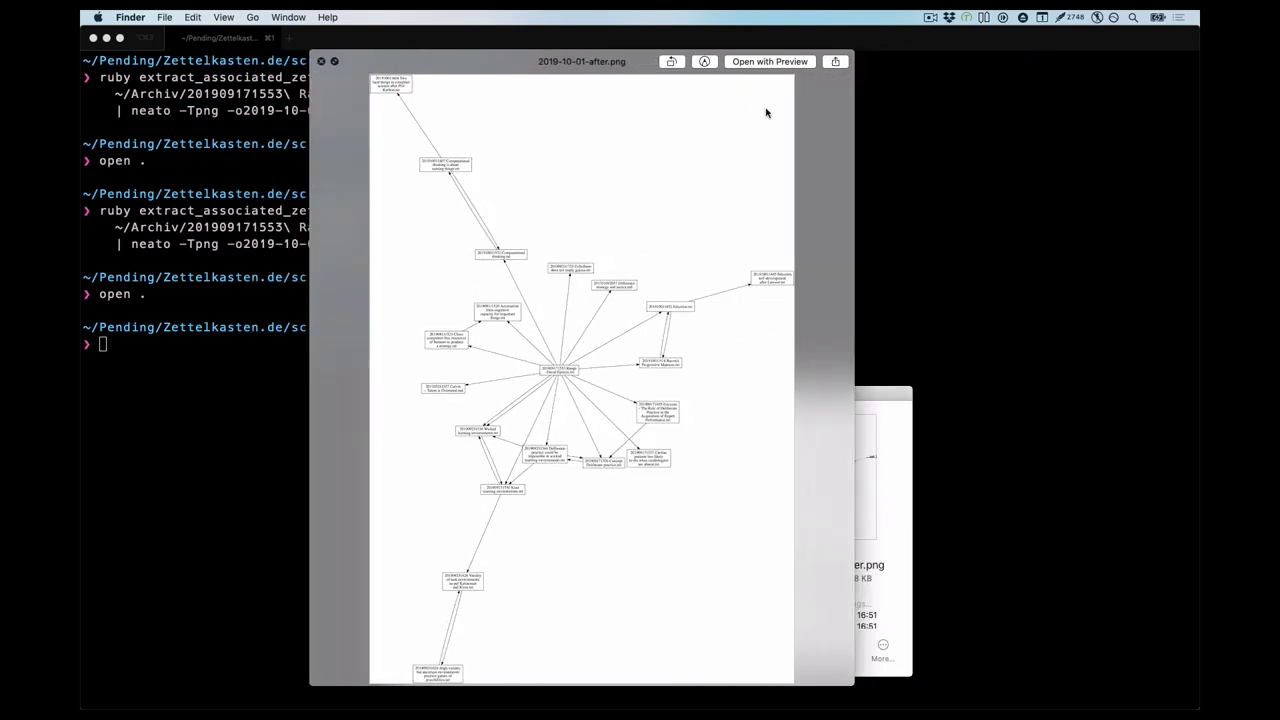
left_click(778, 63)
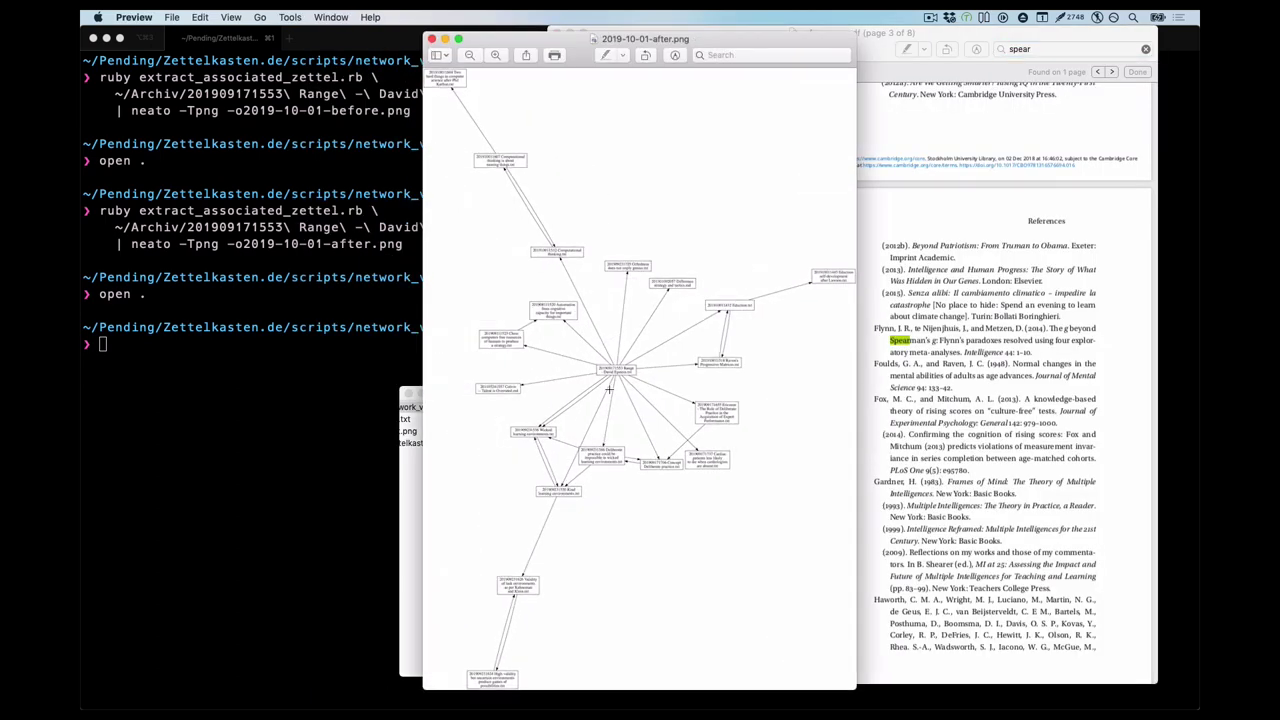
Zoom in on the after graph, maximise the Preview window, and pan across the node labels
left_click(496, 56)
left_click(496, 56)
left_click(496, 56)
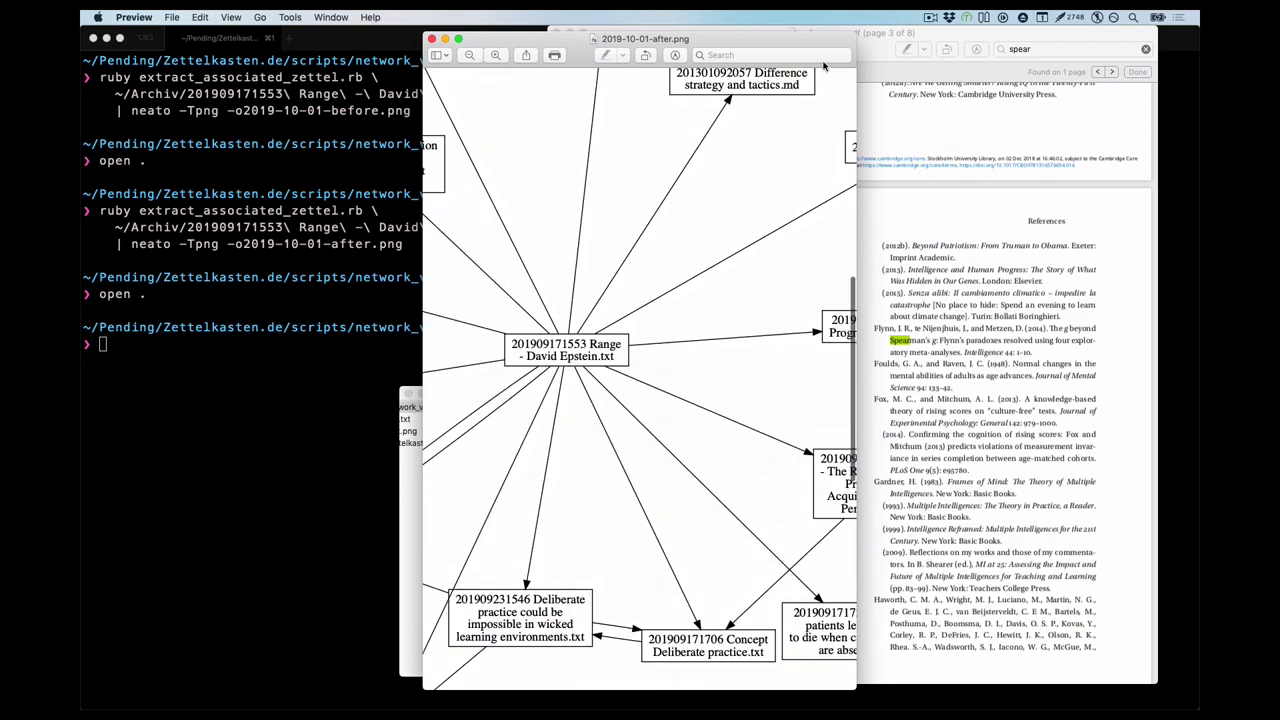
double_click(544, 42)
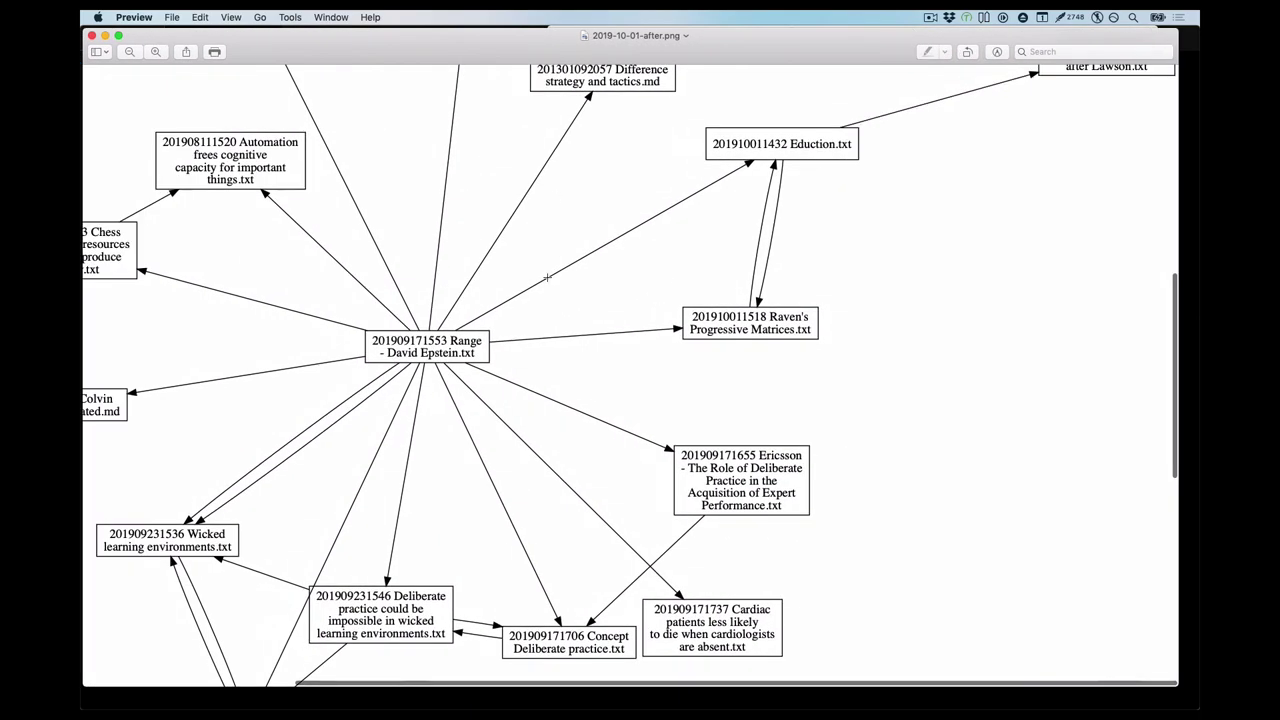
scroll(543, 335, "down", 5)
scroll(543, 335, "left", 2)
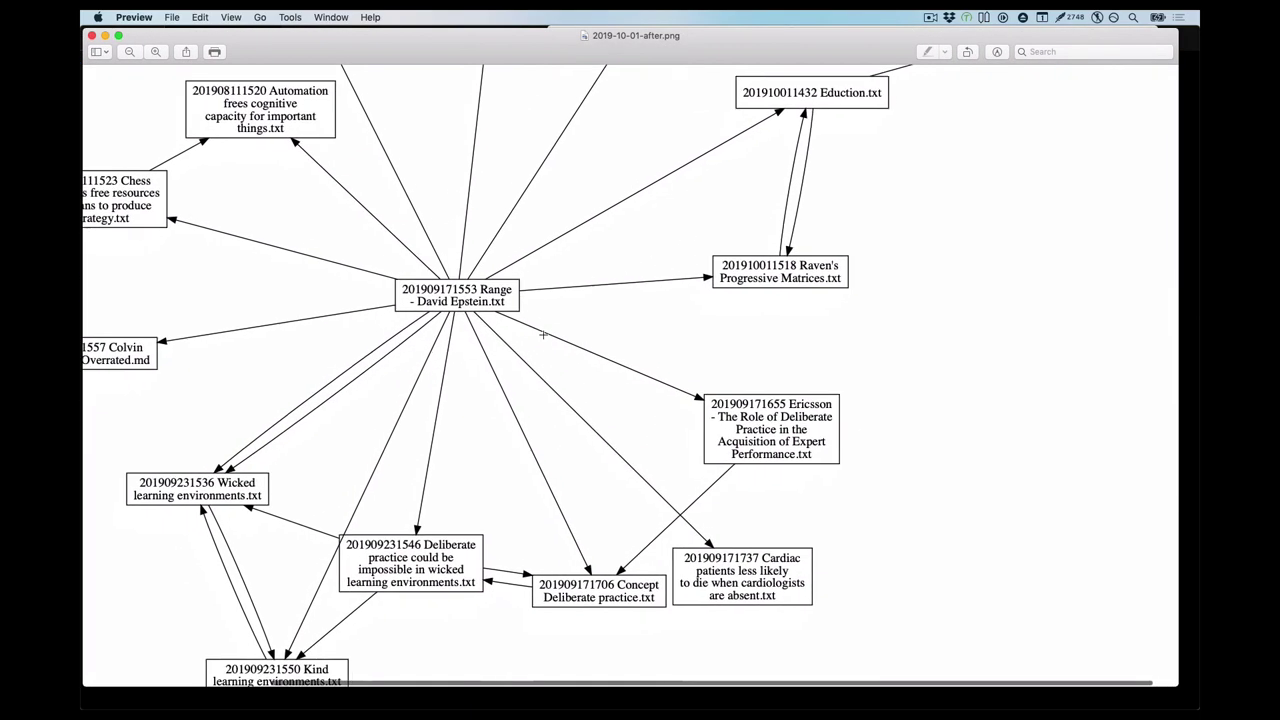
scroll(569, 318, "down", 9)
scroll(569, 318, "left", 5)
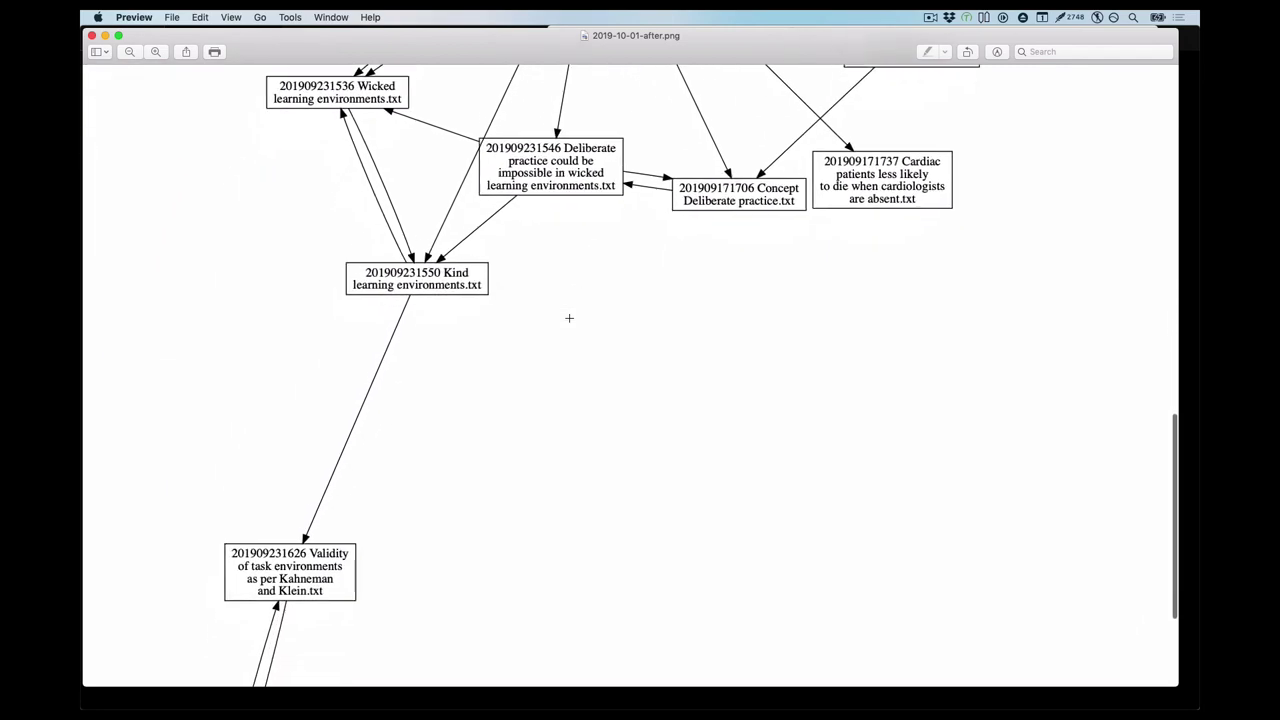
scroll(569, 318, "up", 8)
scroll(569, 318, "right", 1)
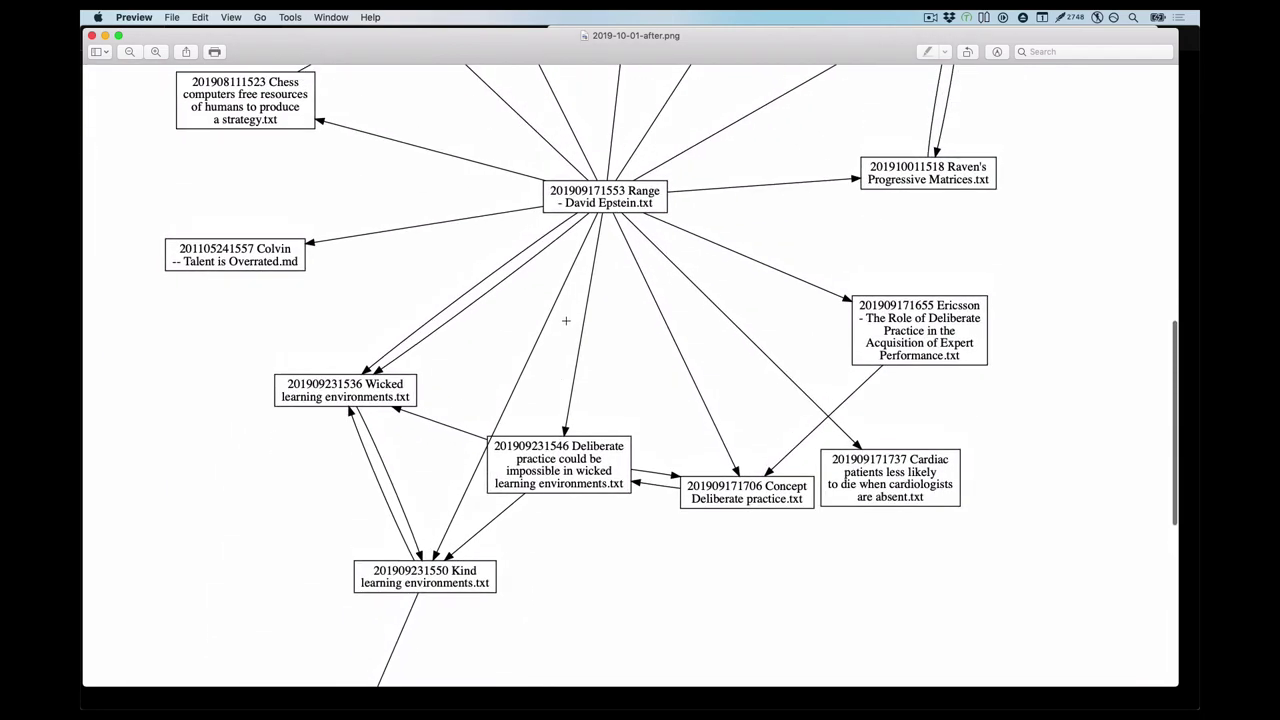
Zoom out one step and scroll up to see more of the Range note cluster
key("super+minus")
scroll(651, 291, "up", 3)
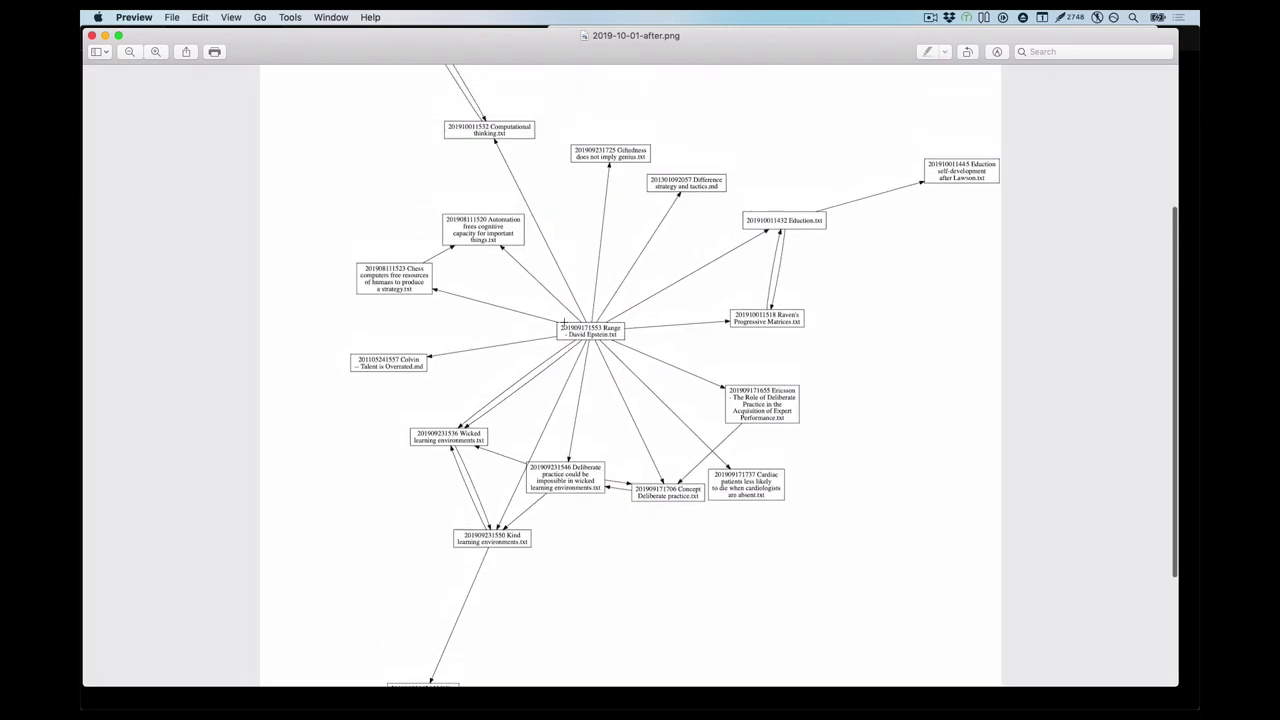
scroll(862, 230, "up", 1)
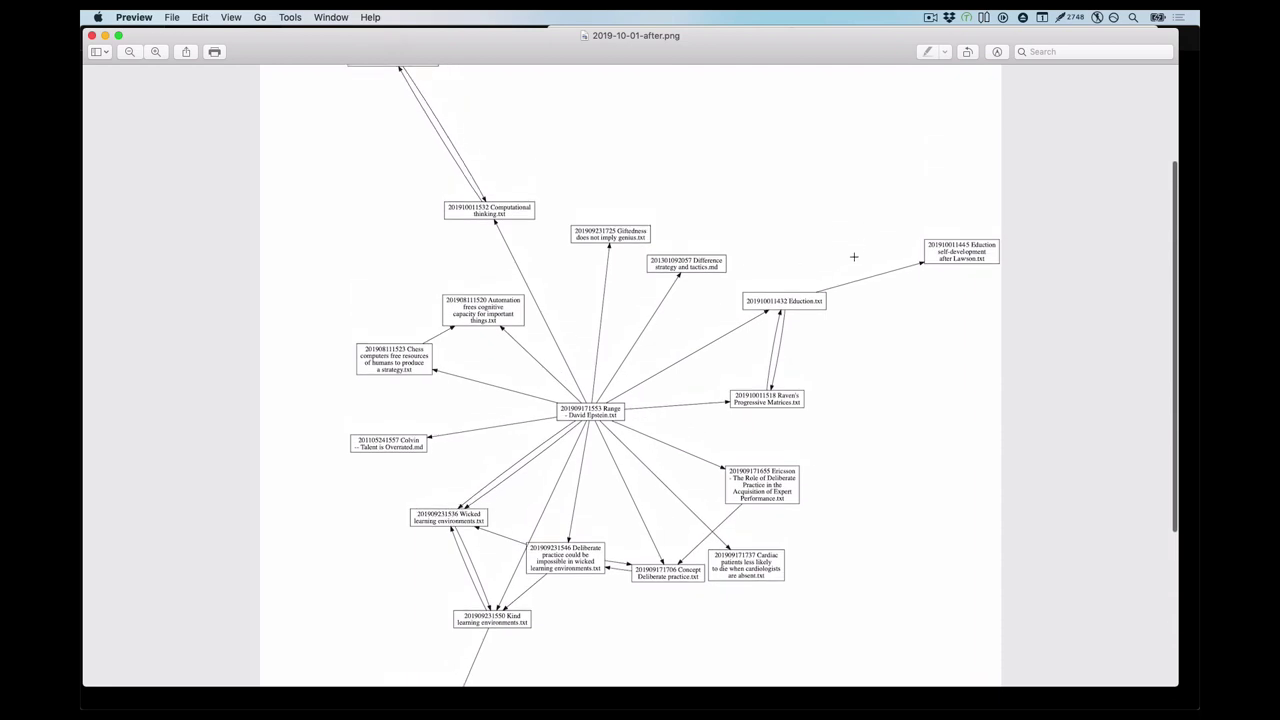
scroll(854, 257, "up", 1)
scroll(854, 257, "up", 4)
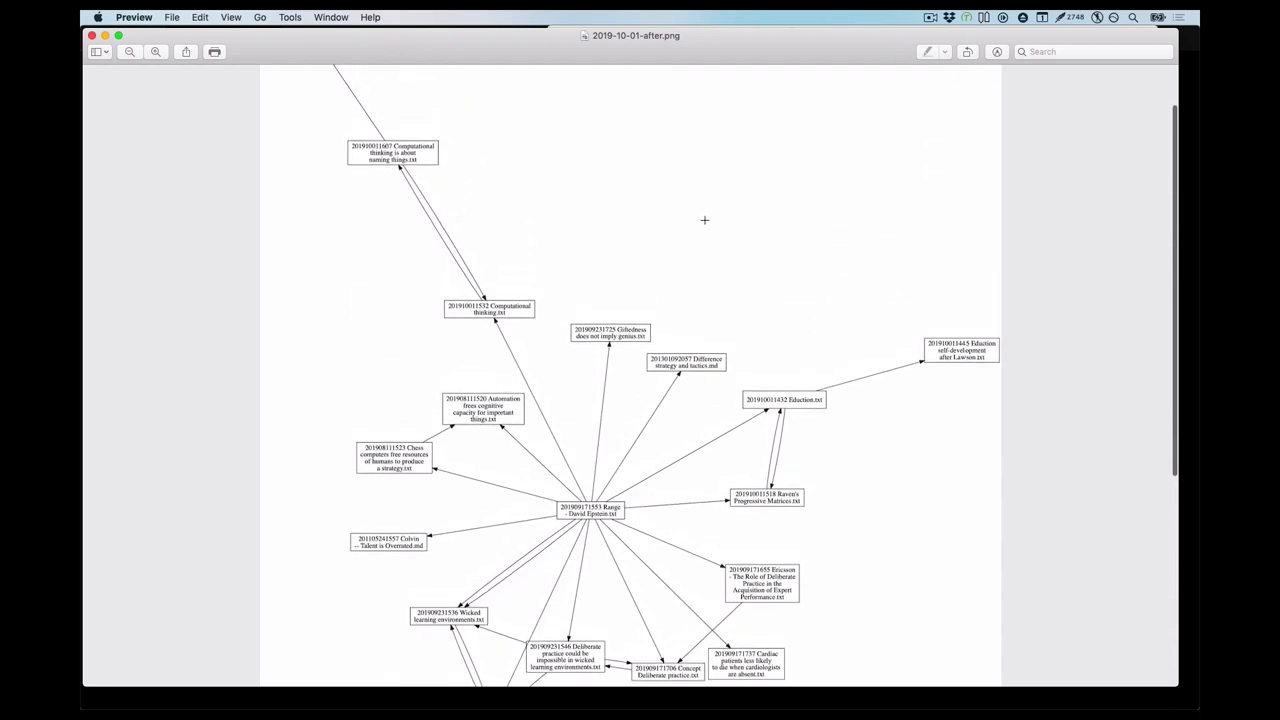
scroll(675, 201, "up", 3)
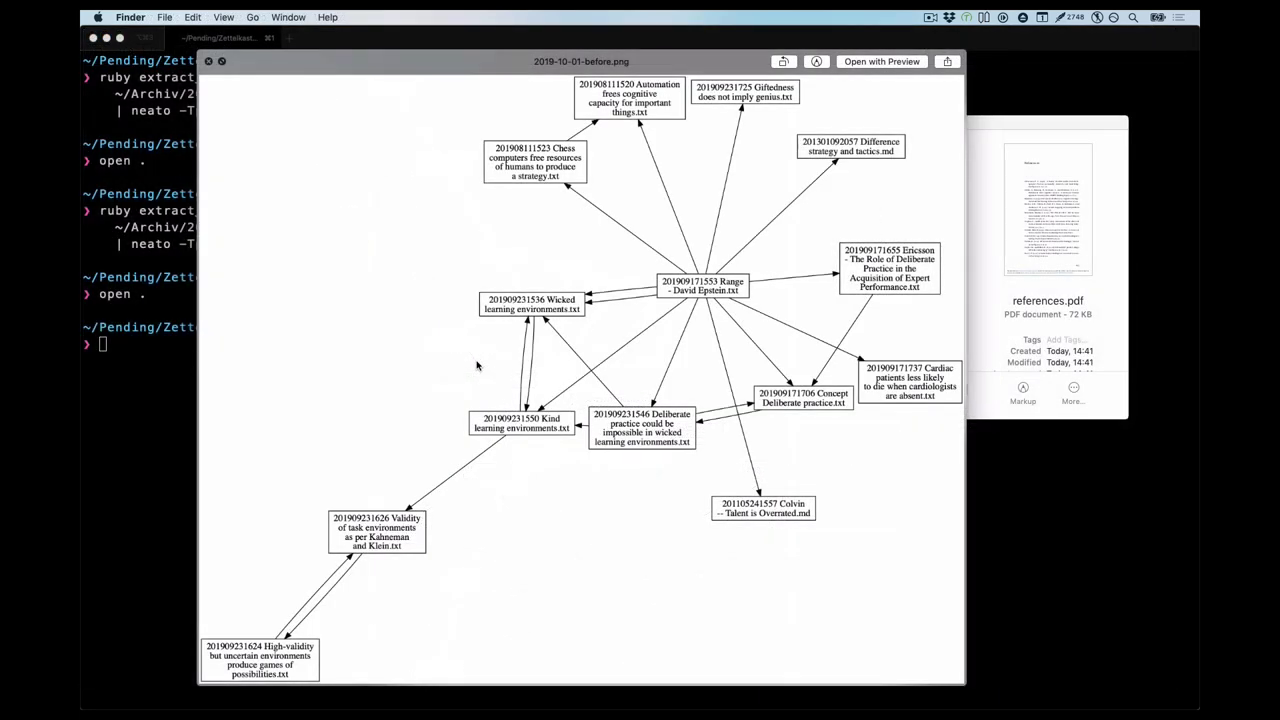
Switch Quick Look from 2019-10-01-before.png to 2019-10-01-after.png to compare the clusters
key("Down")
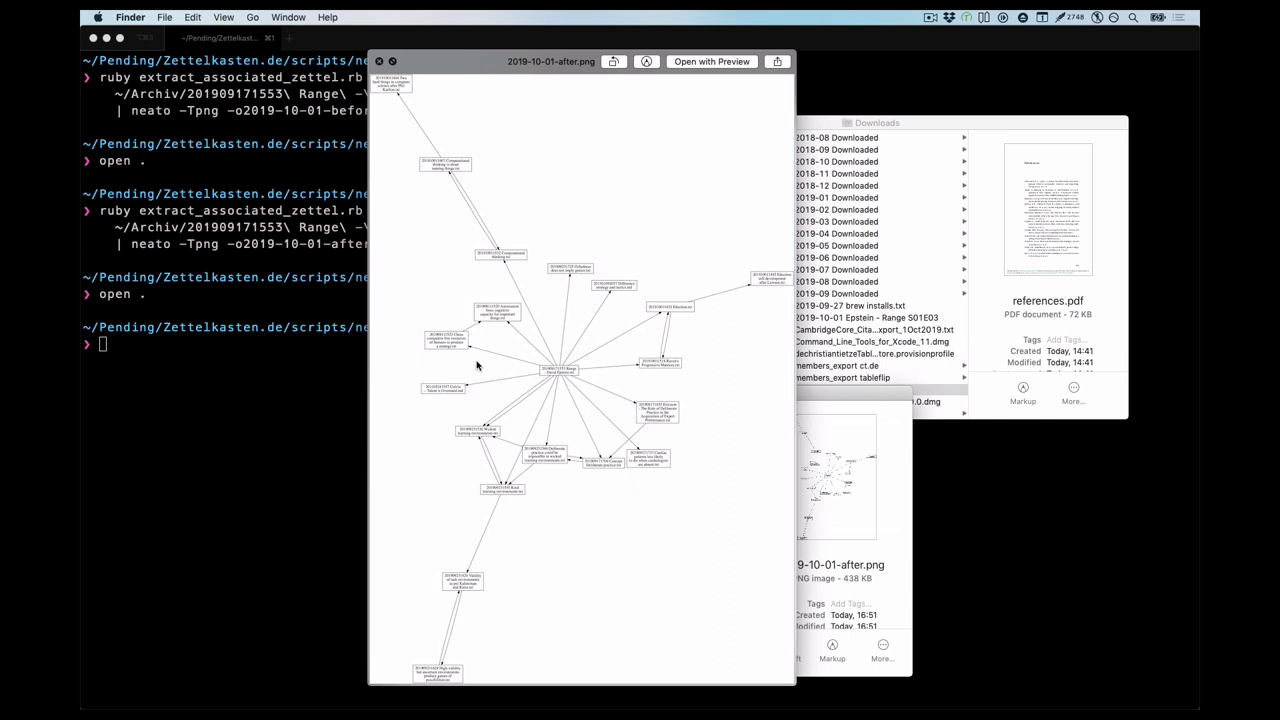